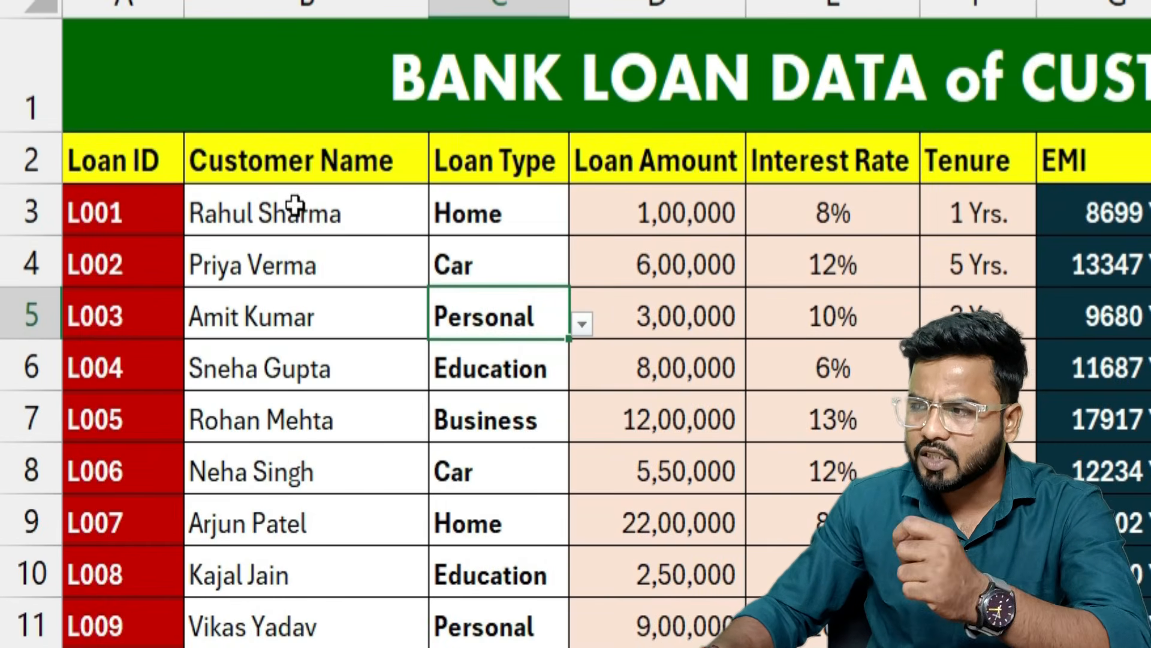
# - Examine the loan type choices, loan amount and interest rate in the first customer row of the loan table
pyautogui.click(526, 217)
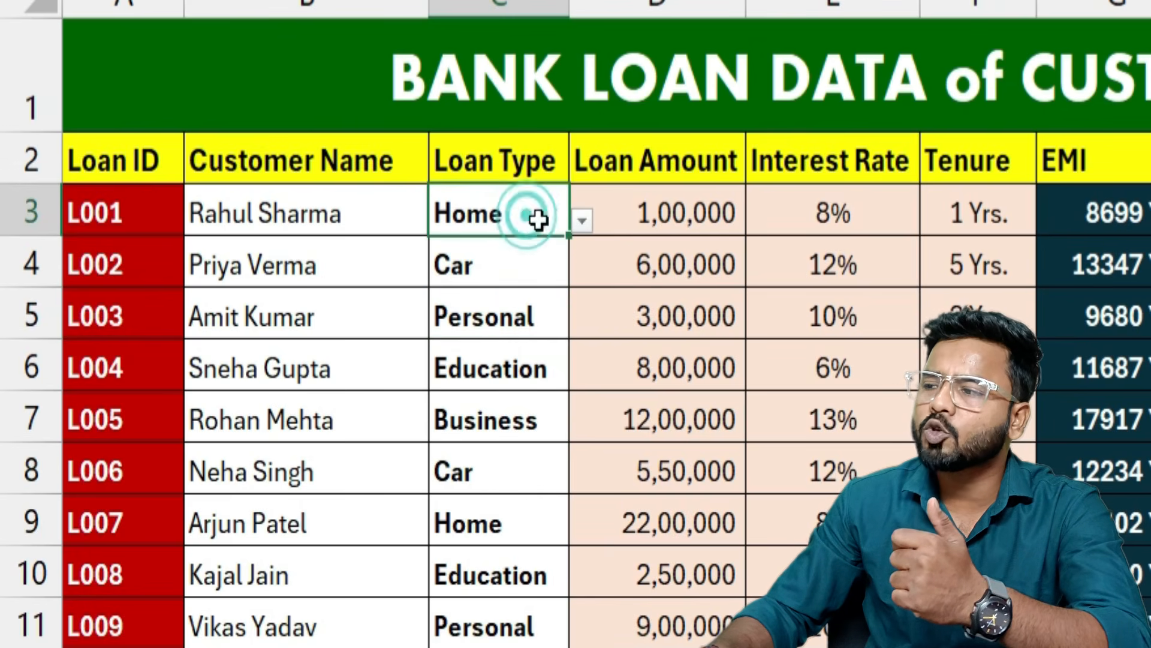
pyautogui.click(580, 222)
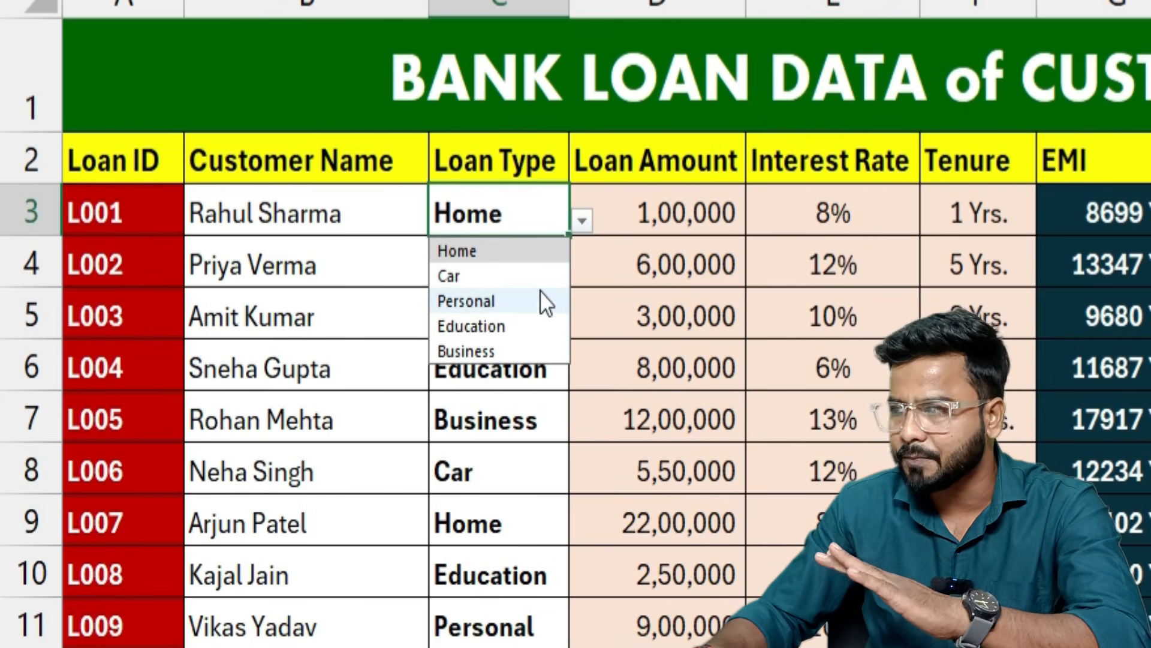
pyautogui.click(675, 223)
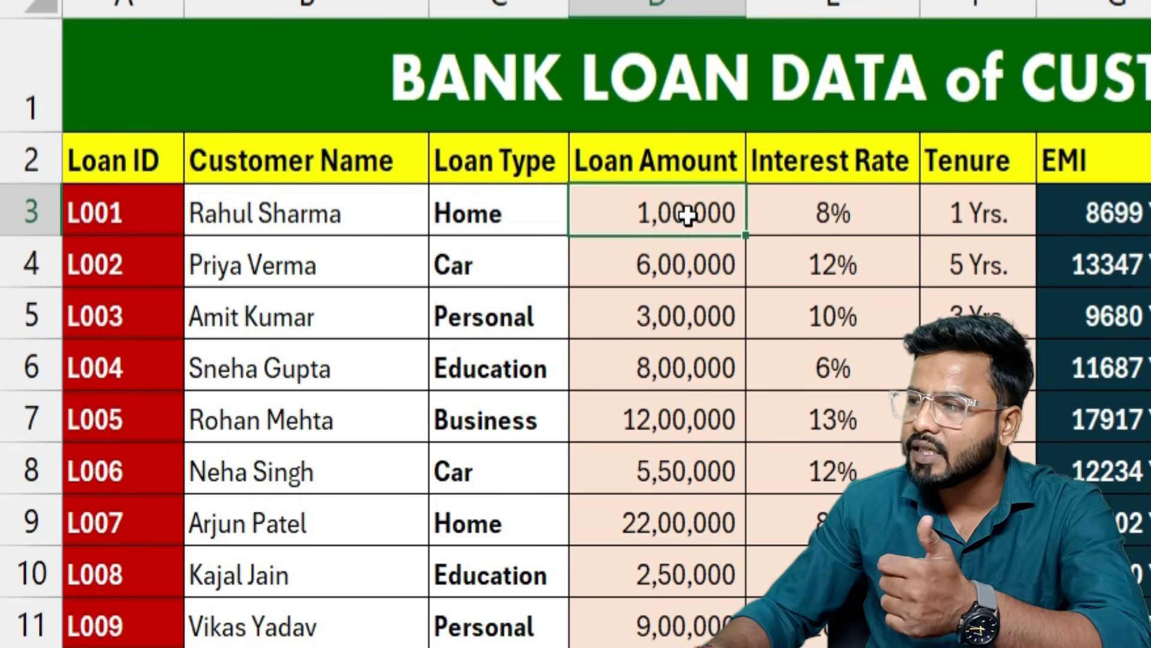
pyautogui.click(866, 209)
pyautogui.click(682, 315)
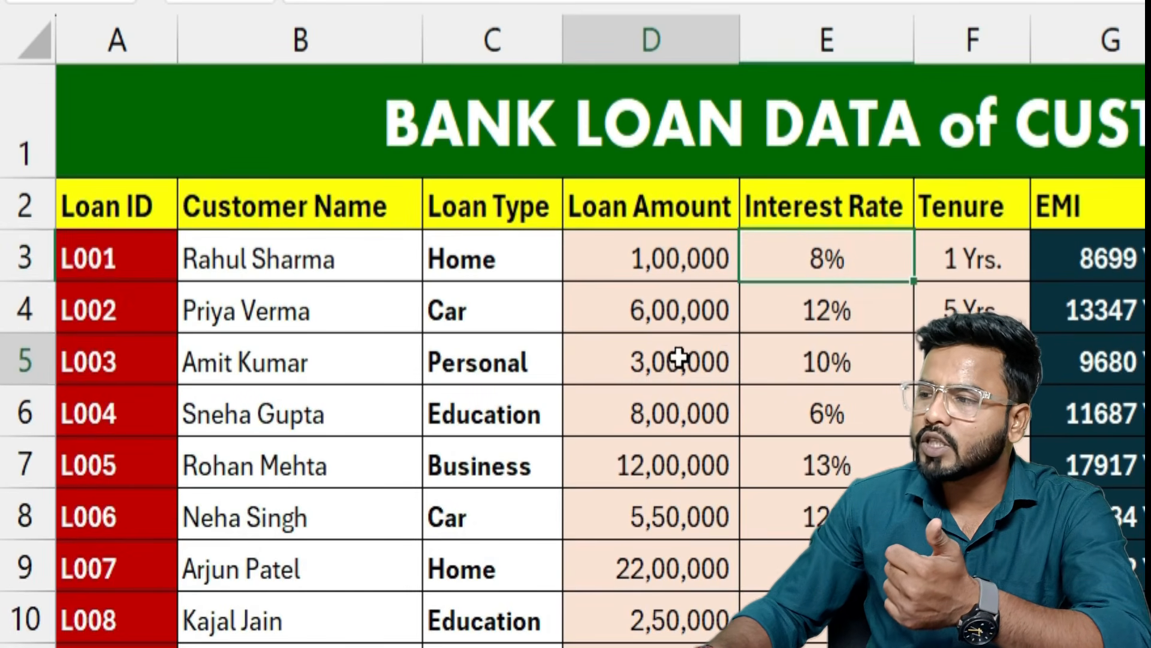
# - Switch the loan type in row 3 to Car, Personal and Business in turn, and set it back to Home
pyautogui.click(516, 267)
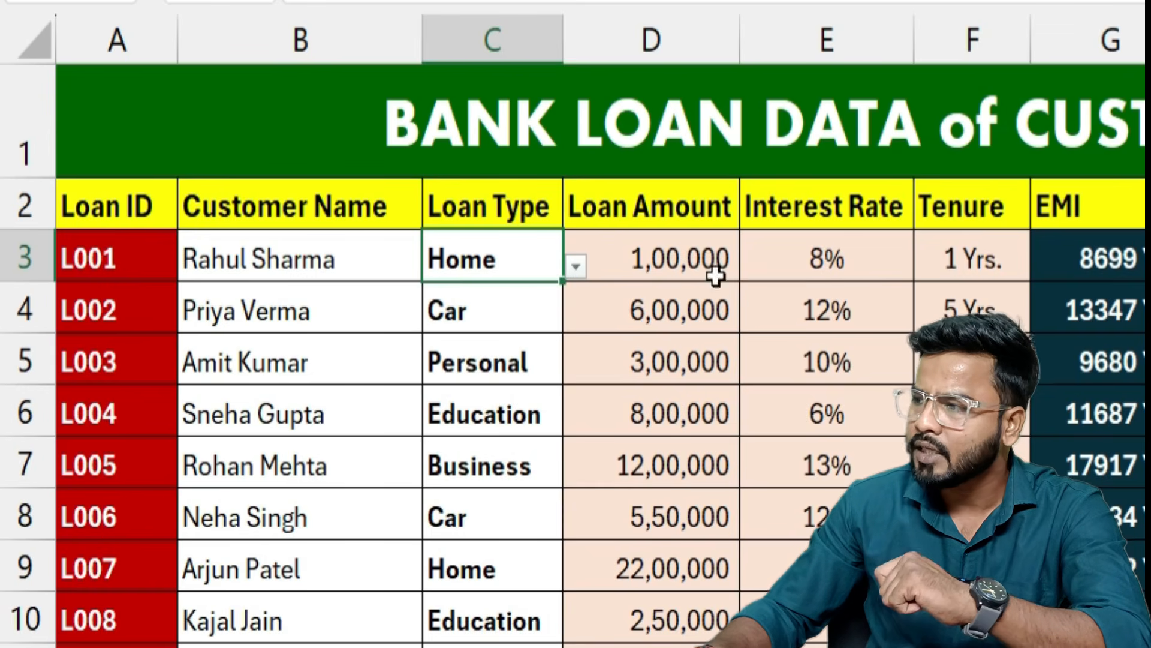
pyautogui.click(576, 266)
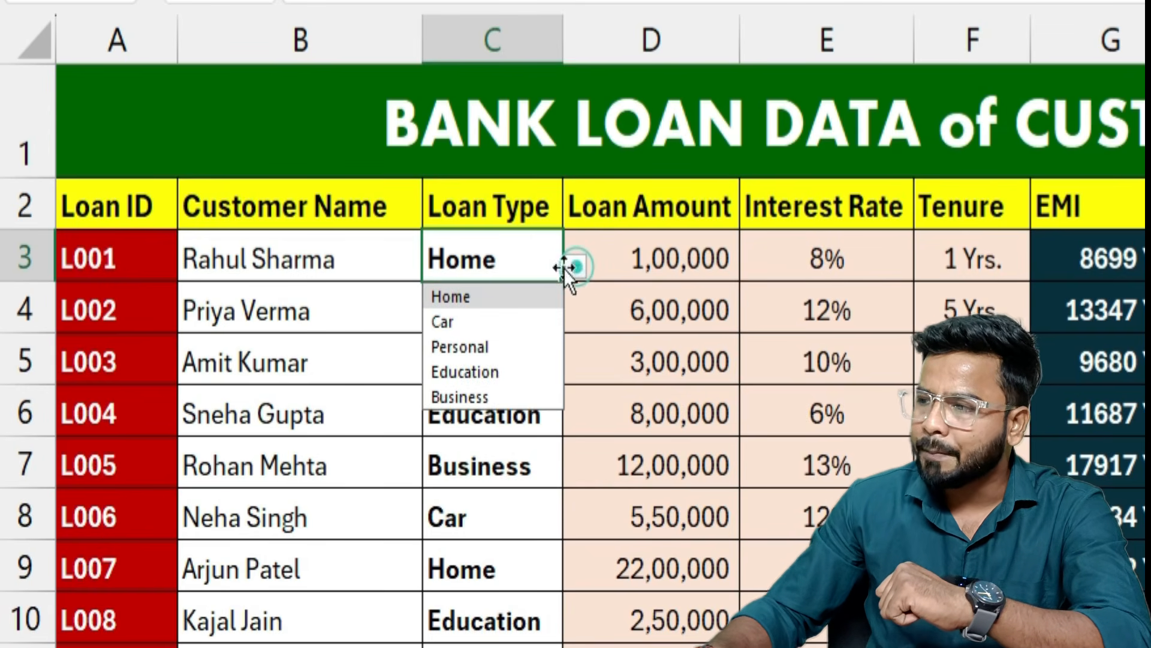
pyautogui.click(447, 324)
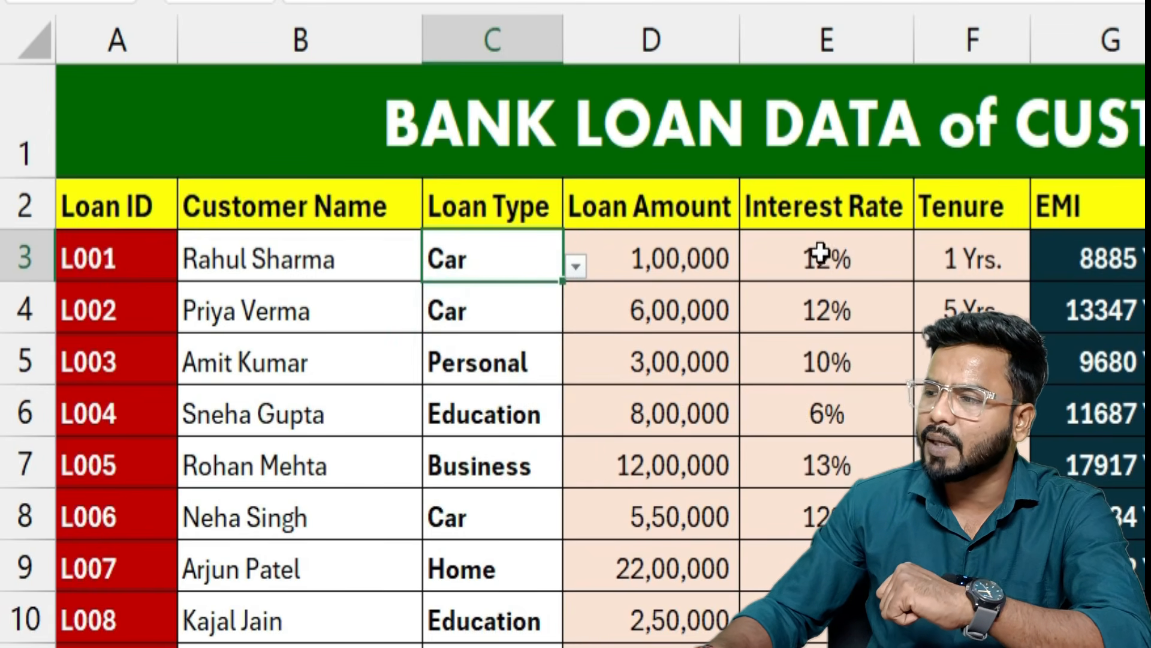
pyautogui.click(576, 267)
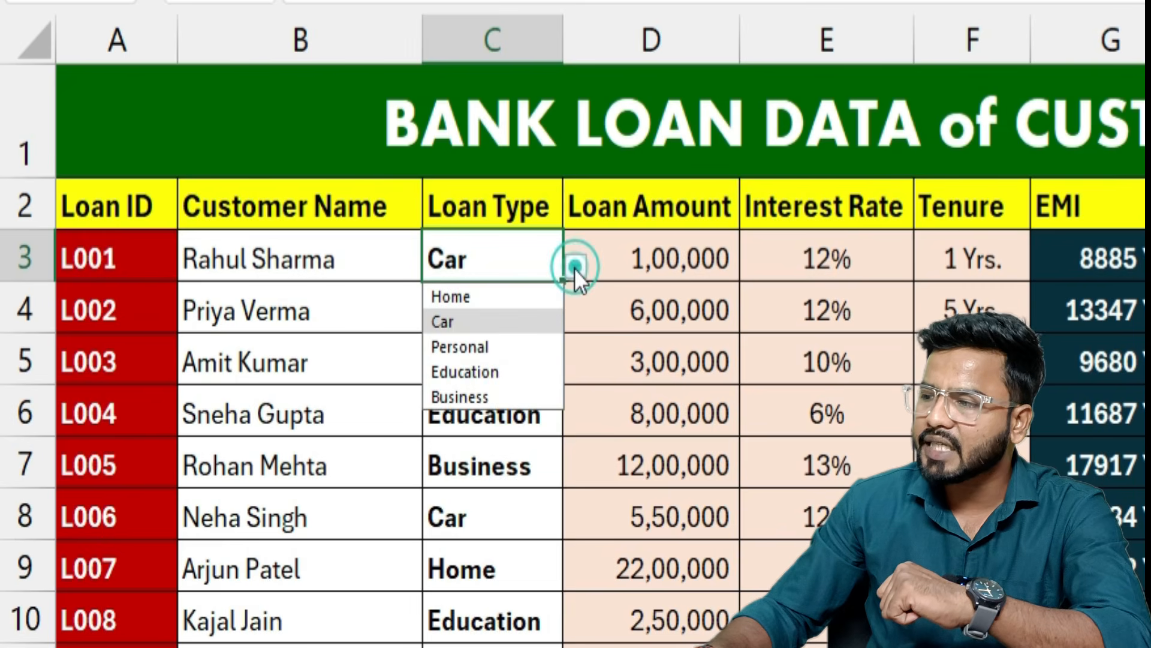
pyautogui.click(448, 352)
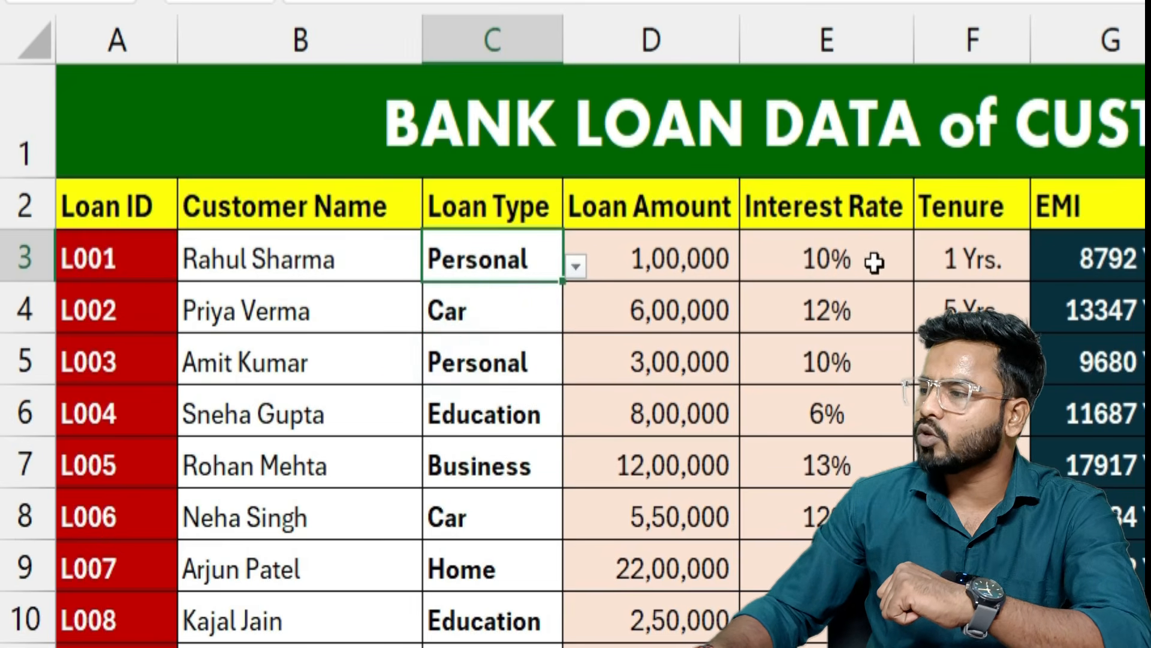
pyautogui.click(575, 267)
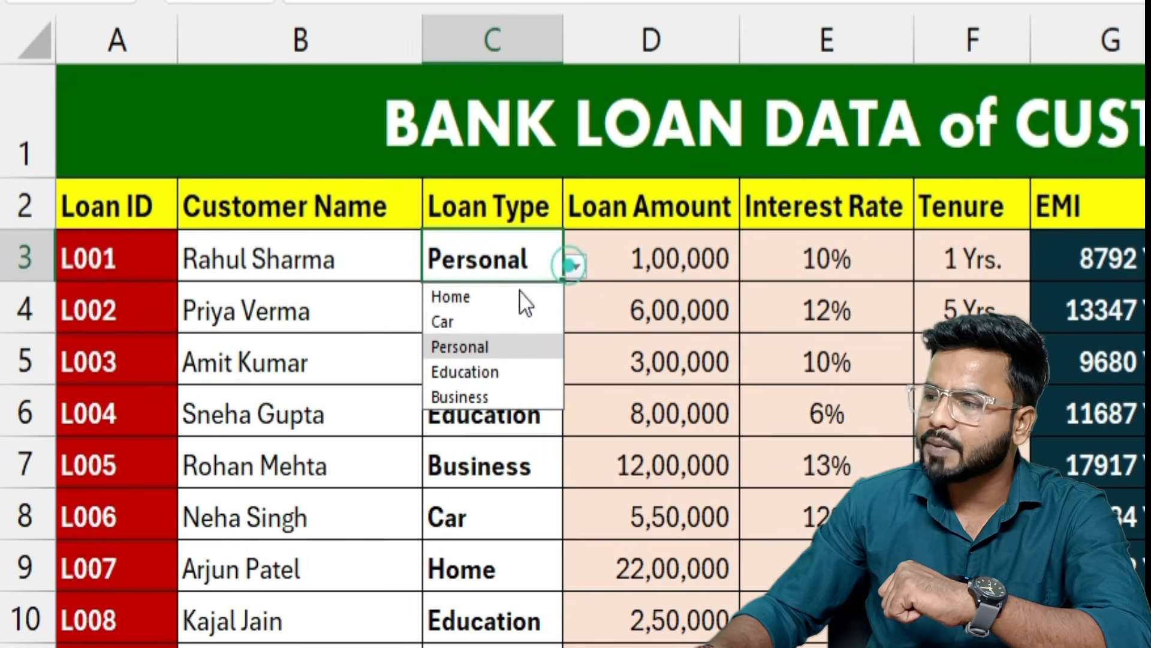
pyautogui.click(451, 394)
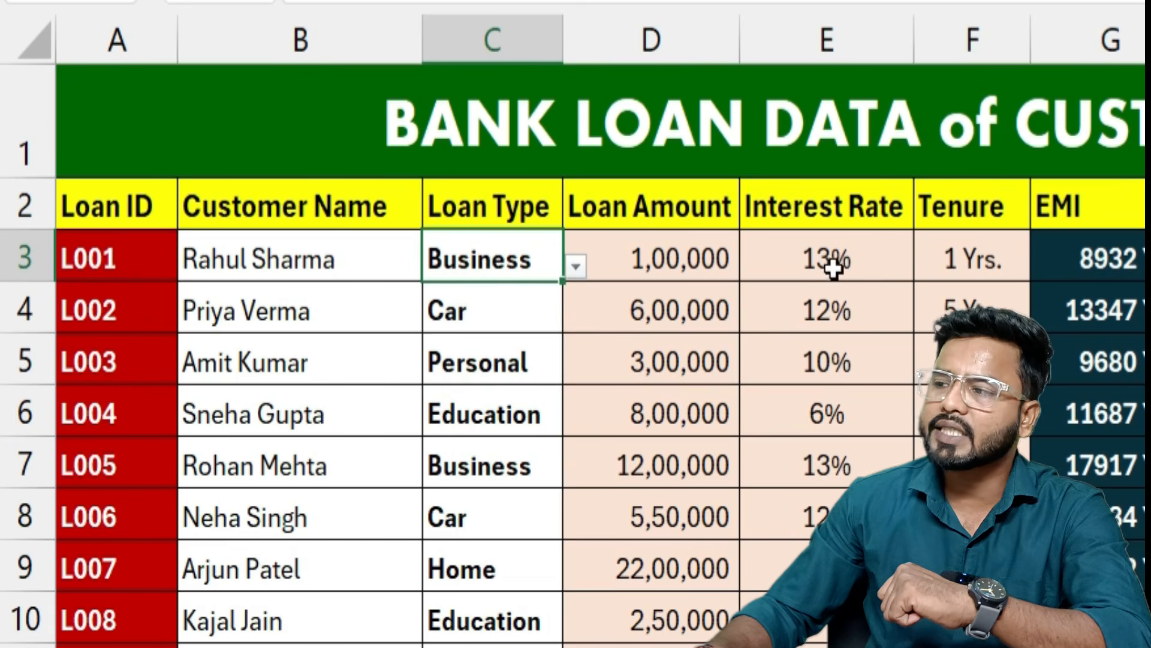
pyautogui.click(576, 267)
pyautogui.click(451, 296)
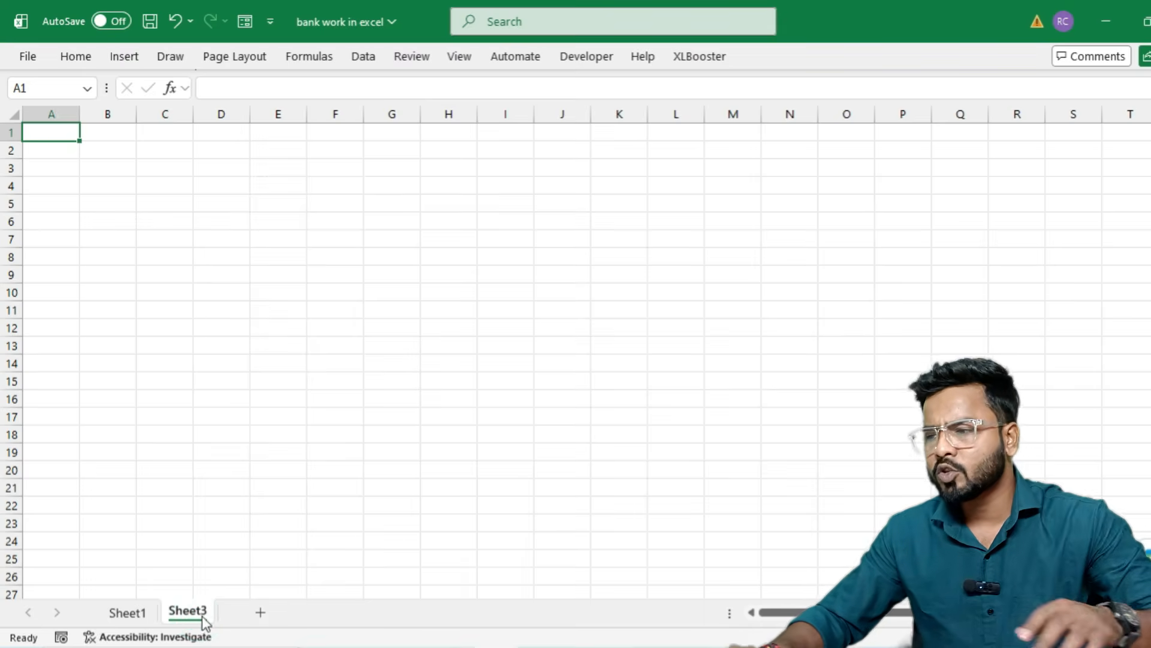
# - Review the column headers from Loan ID to Interest Rate in row 2 of the finished table on Sheet1
pyautogui.scroll(5, 113, 367)
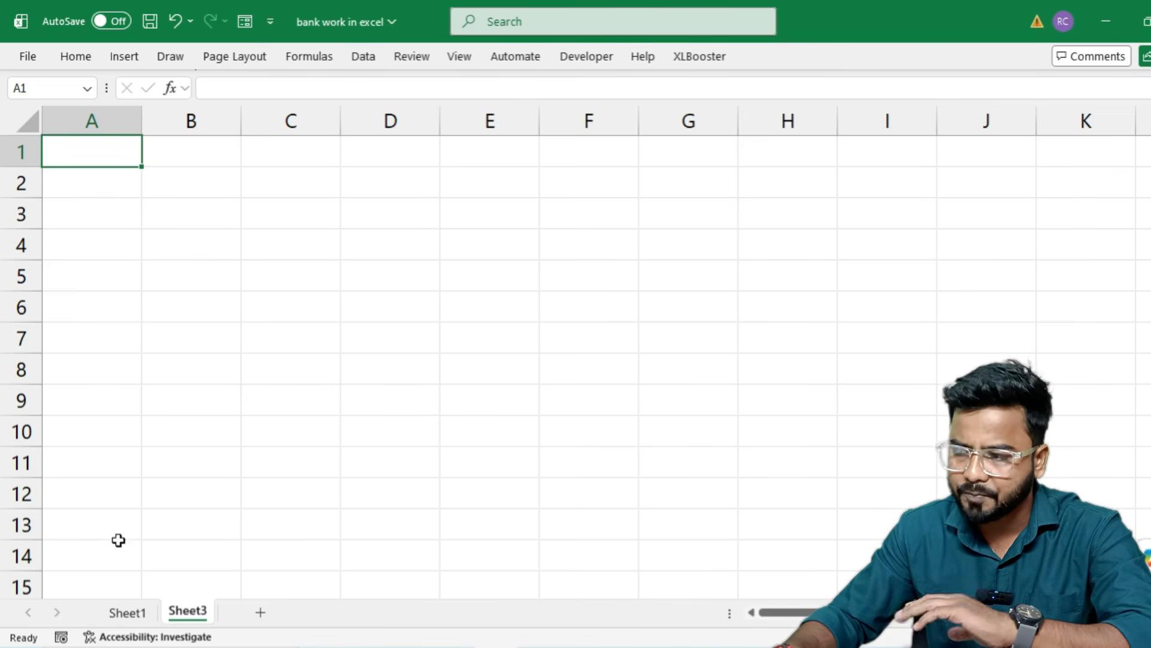
pyautogui.click(127, 612)
pyautogui.click(96, 219)
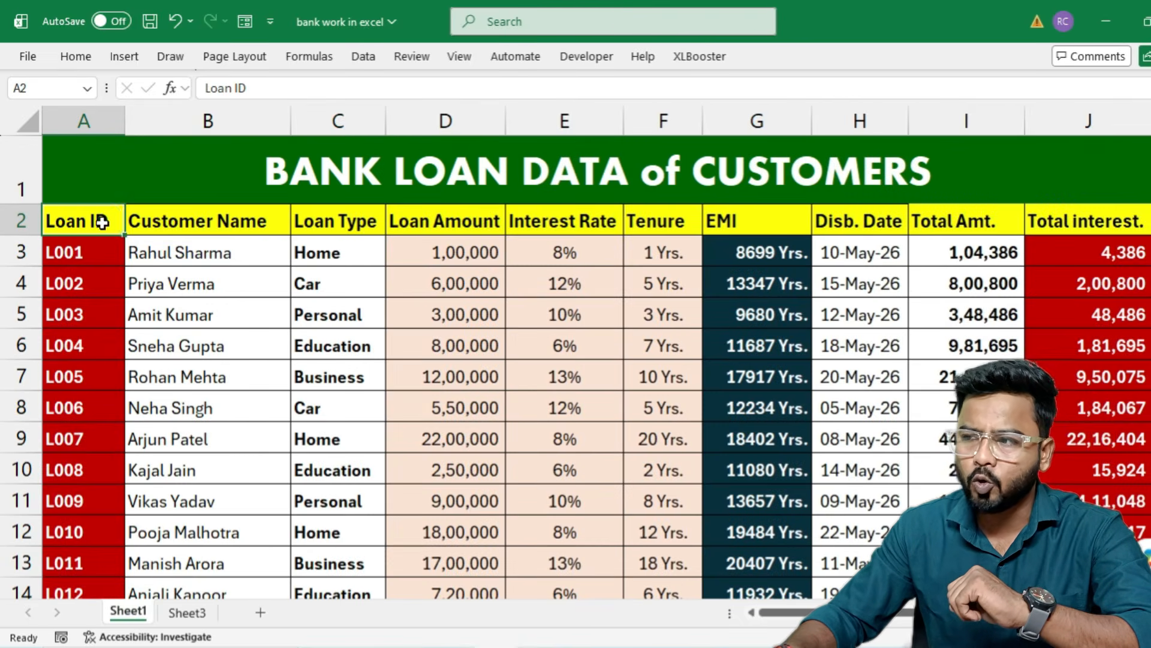
pyautogui.click(226, 216)
pyautogui.click(339, 220)
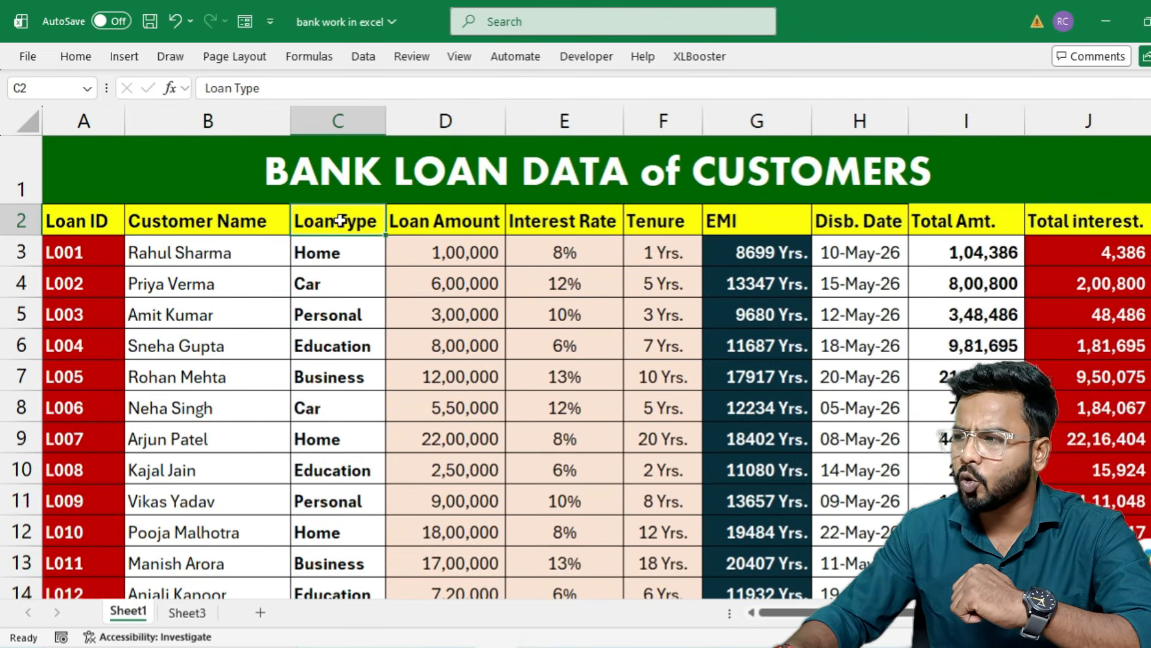
pyautogui.click(462, 220)
pyautogui.click(582, 213)
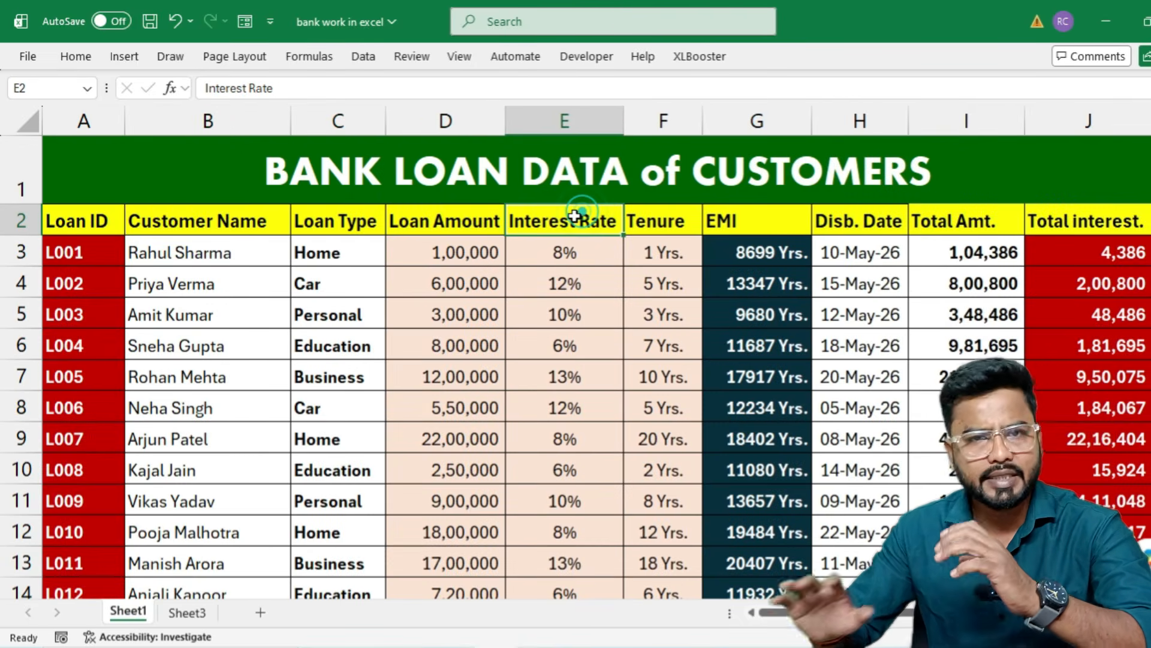
# - Enter the headers Loan ID, Cutomer Name, Loan Type and Loan Amt. in cells A1 to D1 of Sheet3
pyautogui.click(198, 614)
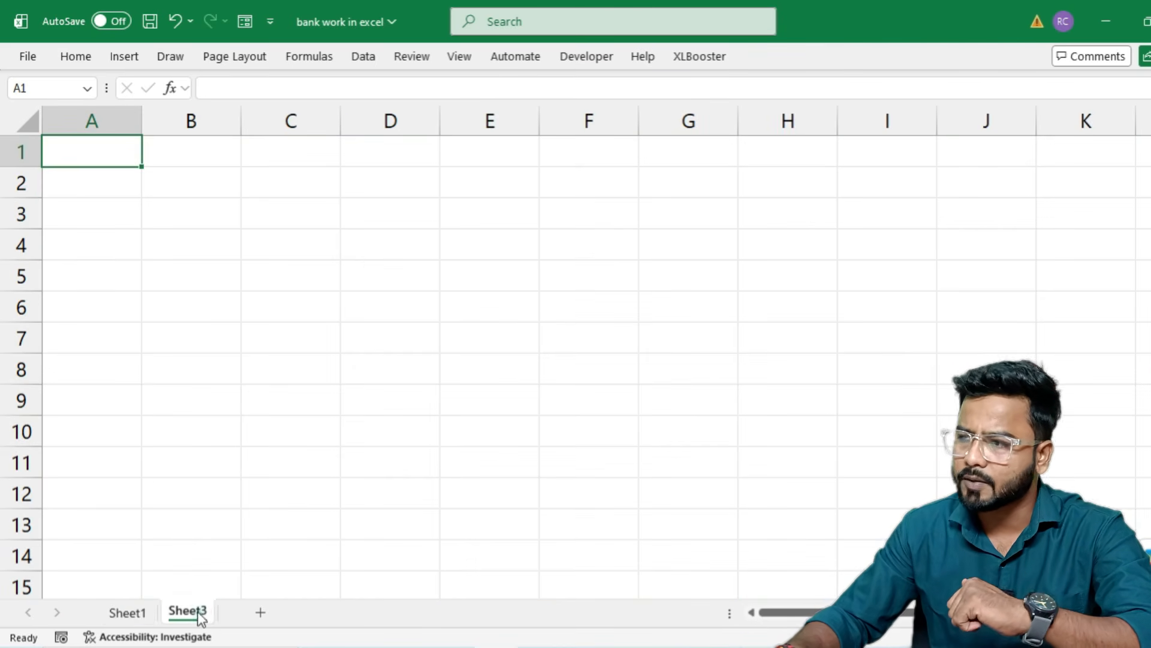
pyautogui.write('Loan ID')
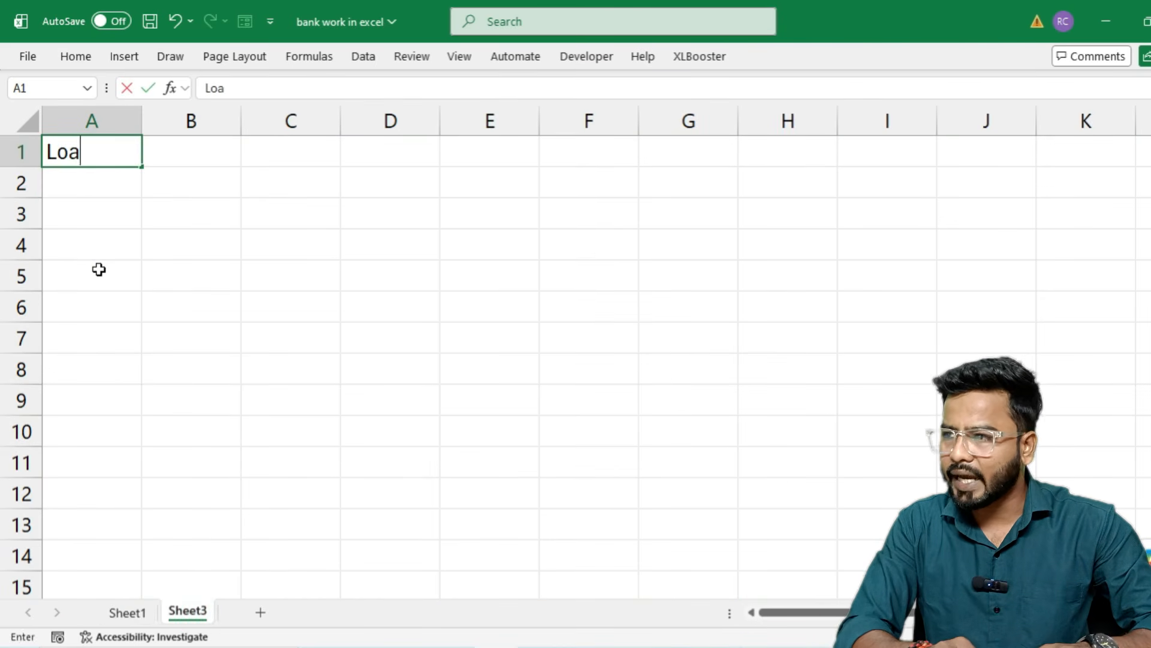
pyautogui.press('Tab')
pyautogui.write('Cutomer Name')
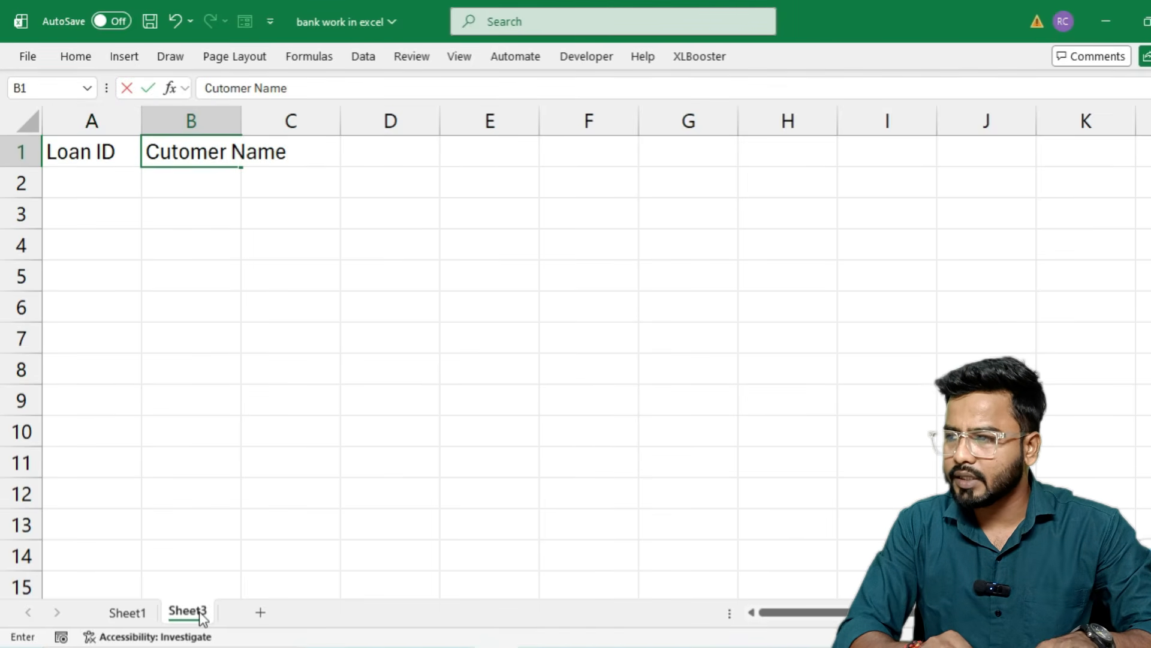
pyautogui.press('Tab')
pyautogui.write('Loan Type')
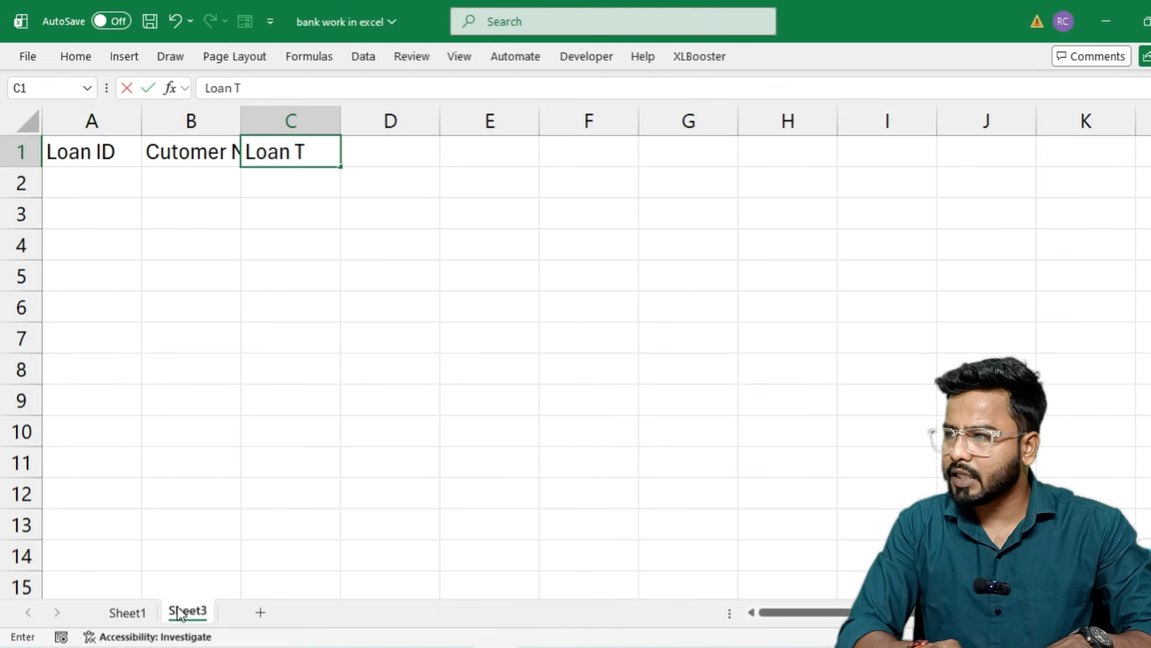
pyautogui.press('Tab')
pyautogui.write('Lo')
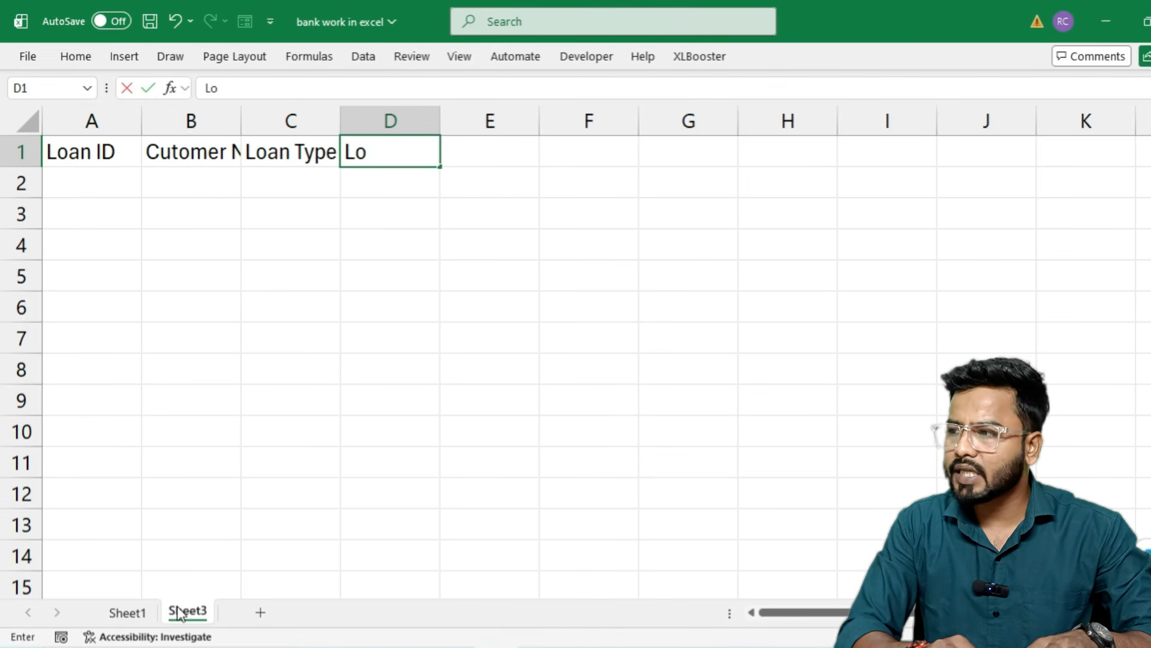
pyautogui.write('an Amt.')
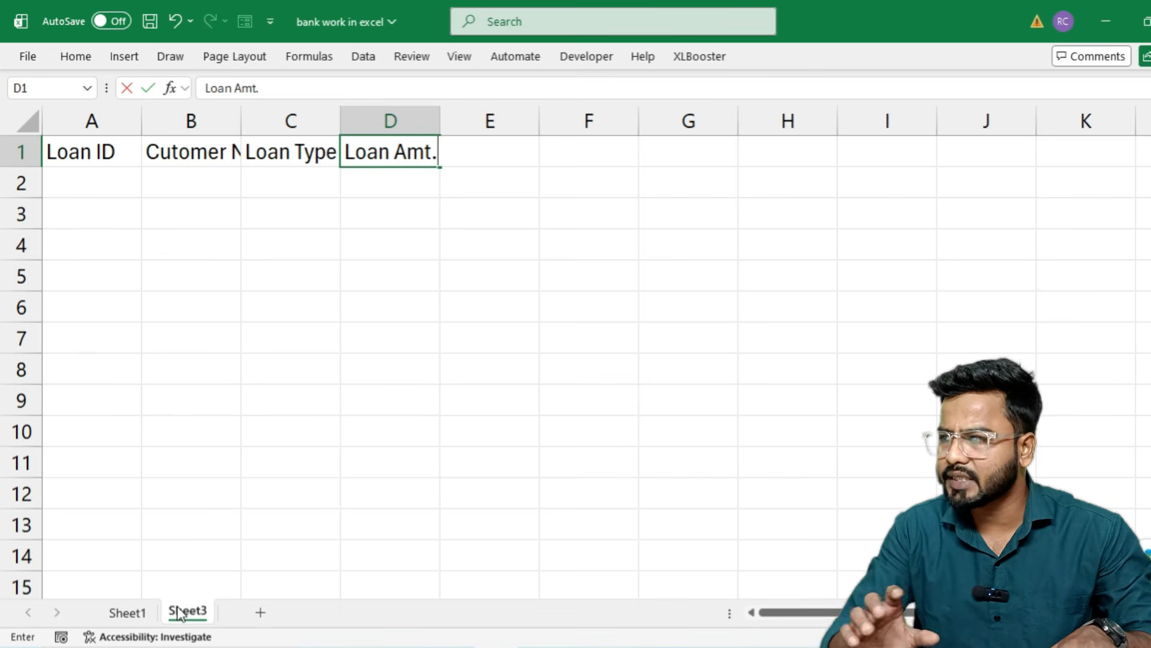
pyautogui.press('Tab')
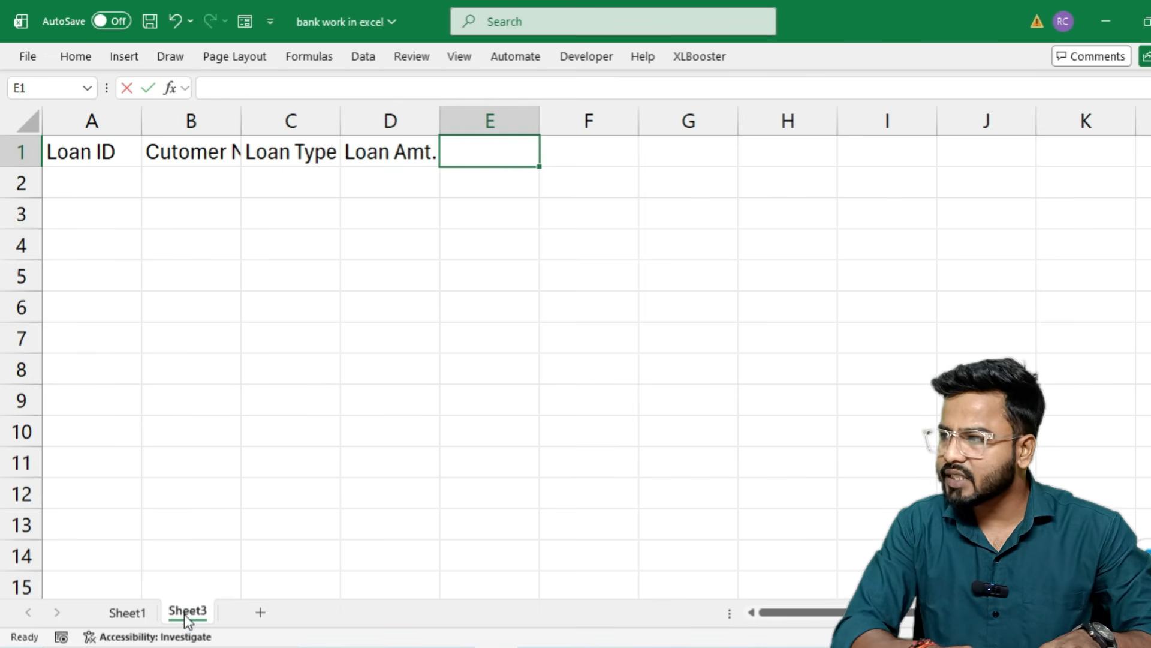
# - Add the headers Interest Rate, Tenure and EMI in cells E1 to G1
pyautogui.write('Interest ')
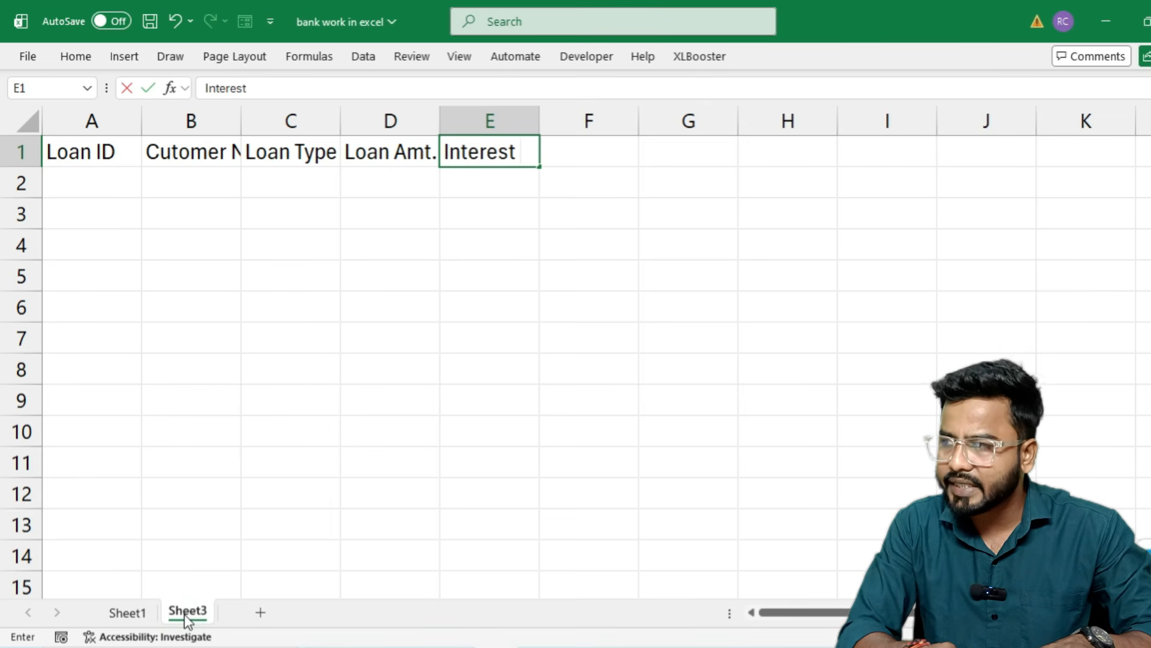
pyautogui.write('Rate')
pyautogui.press('Tab')
pyautogui.write('Tenure')
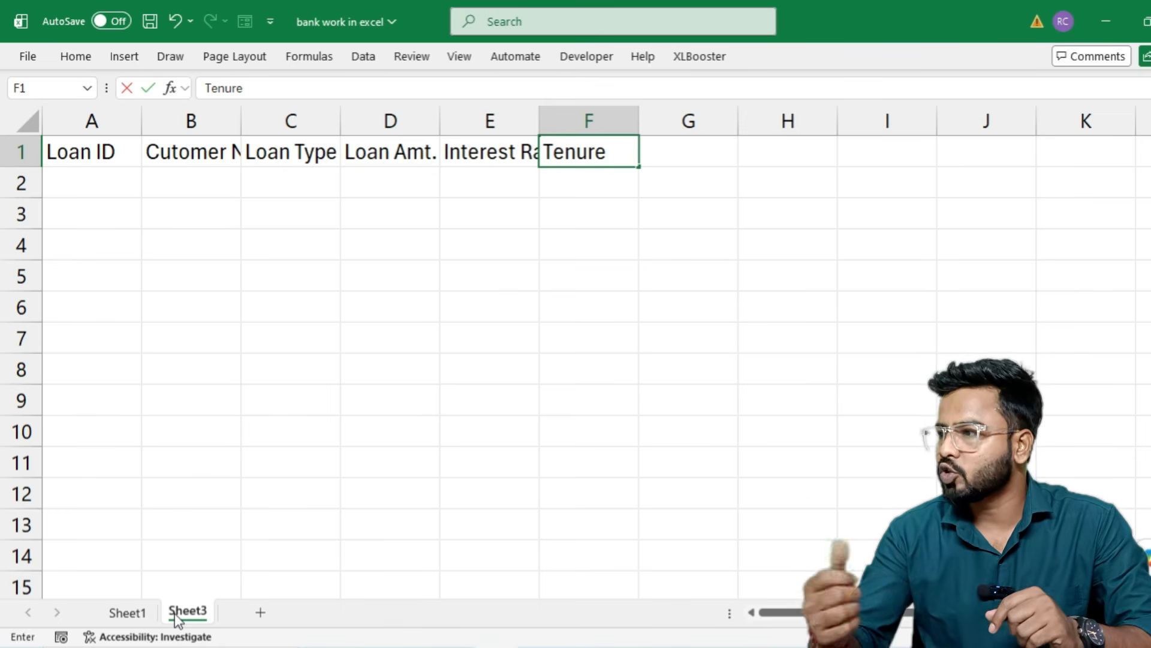
pyautogui.press('Tab')
pyautogui.write('EMI')
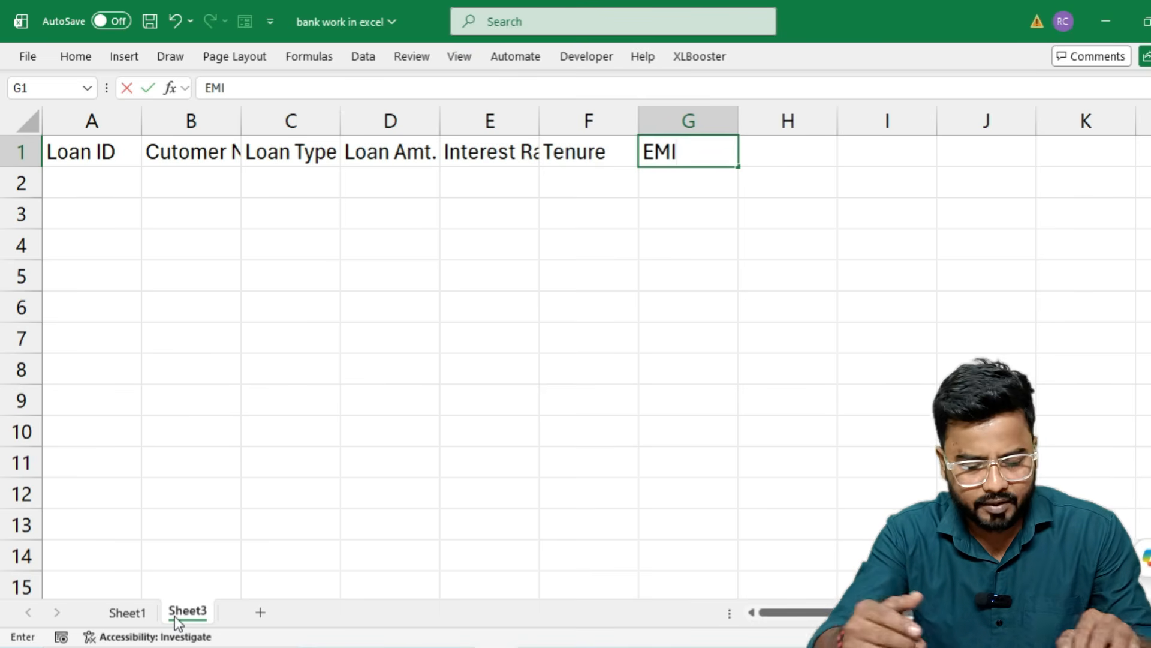
pyautogui.press('Tab')
# - Add the headers Disbursment Date, Total Amt. and Total Interest in cells H1 to J1
pyautogui.write('Dis')
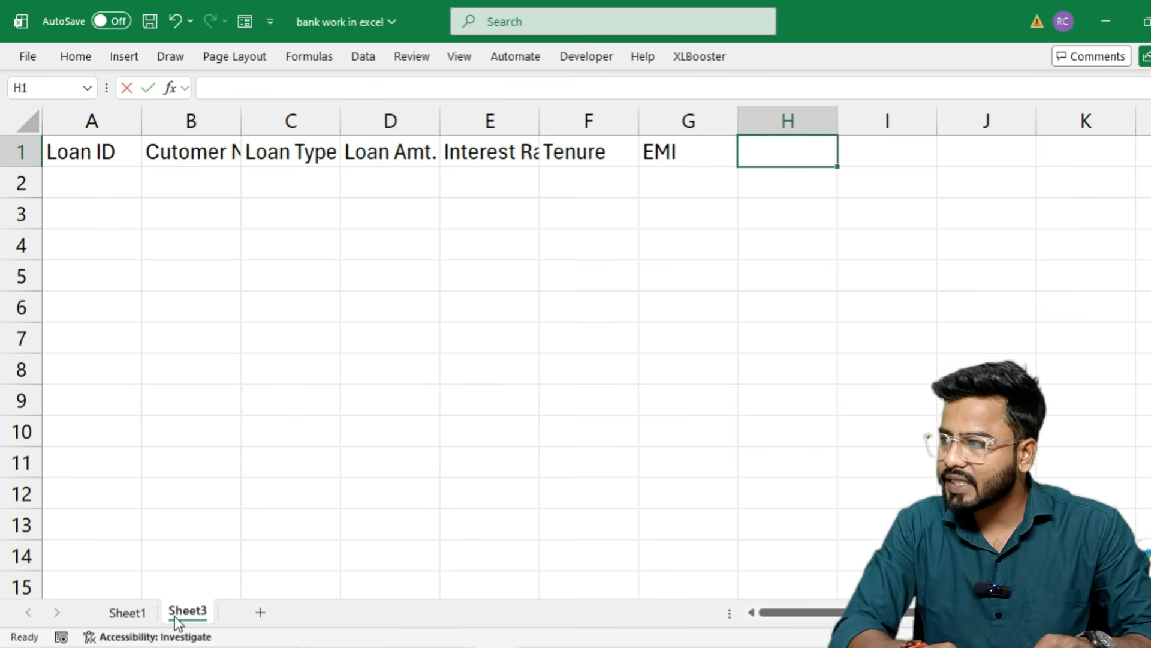
pyautogui.write('bur')
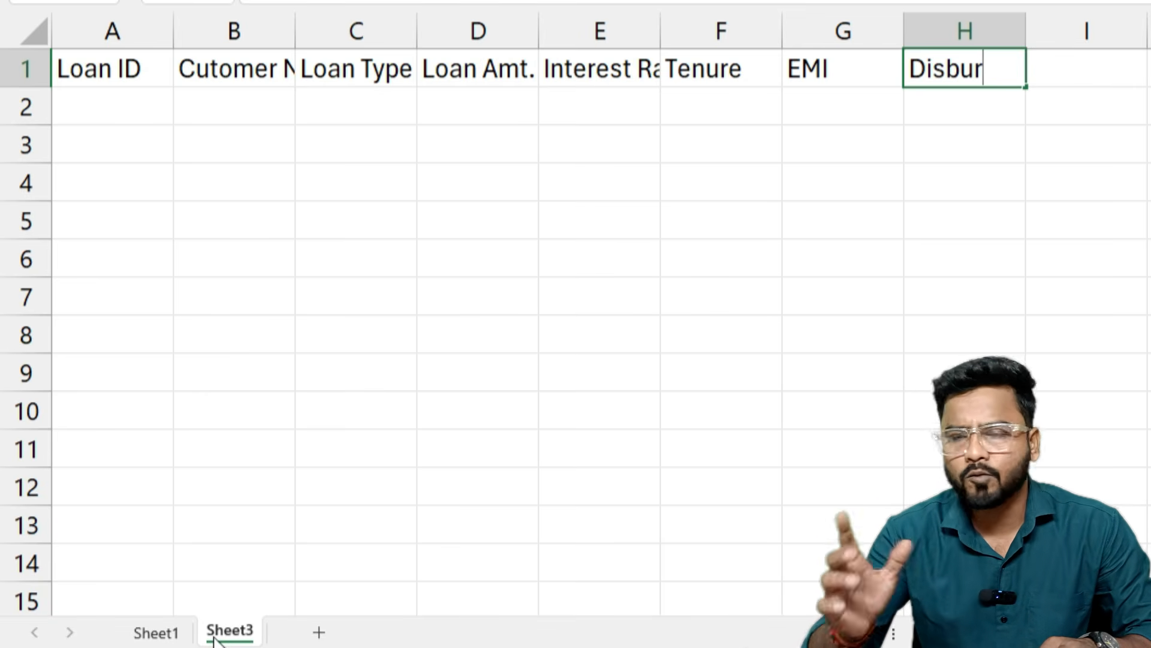
pyautogui.write('sment Date')
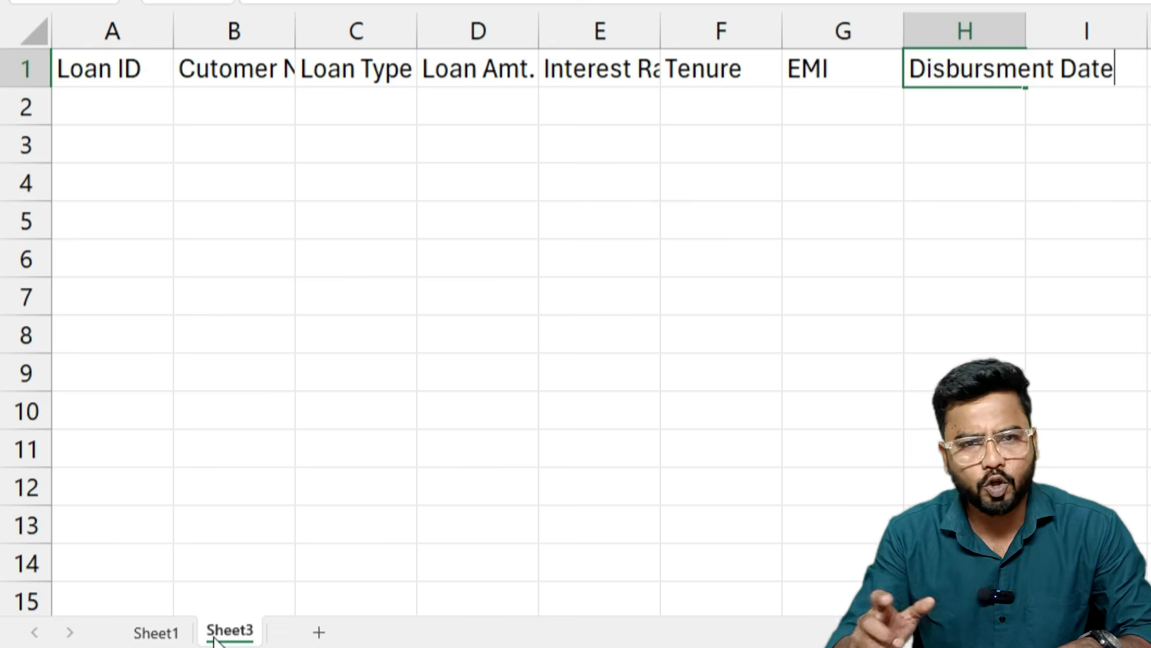
pyautogui.press('Tab')
pyautogui.write('Total Am')
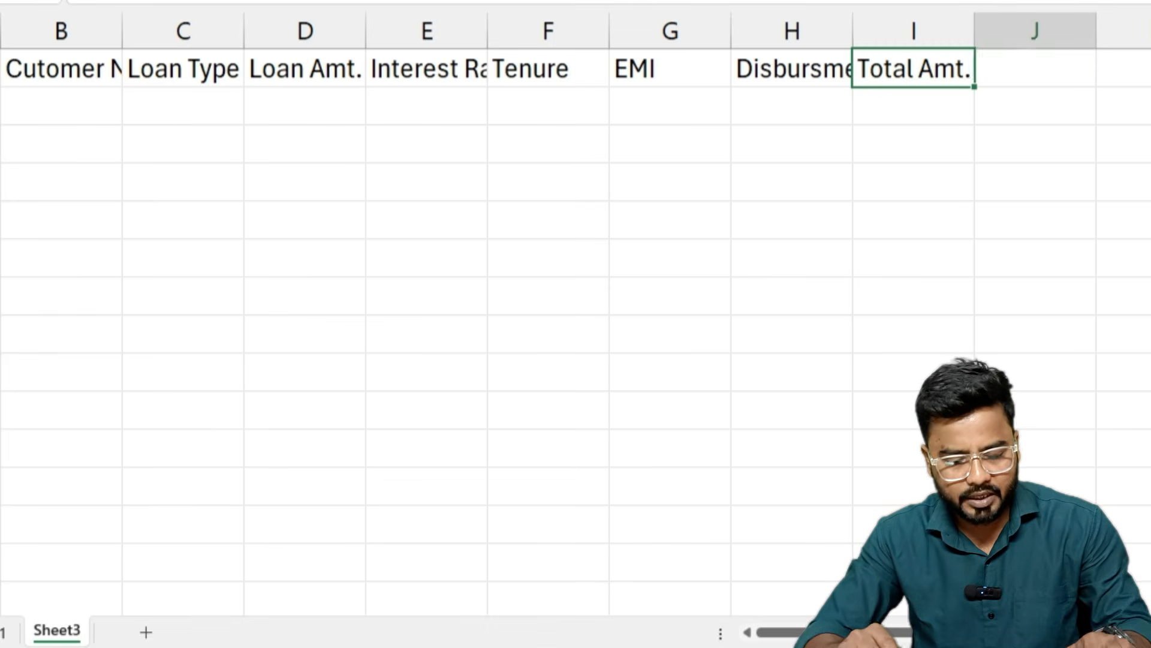
pyautogui.press('Tab')
pyautogui.write('Total')
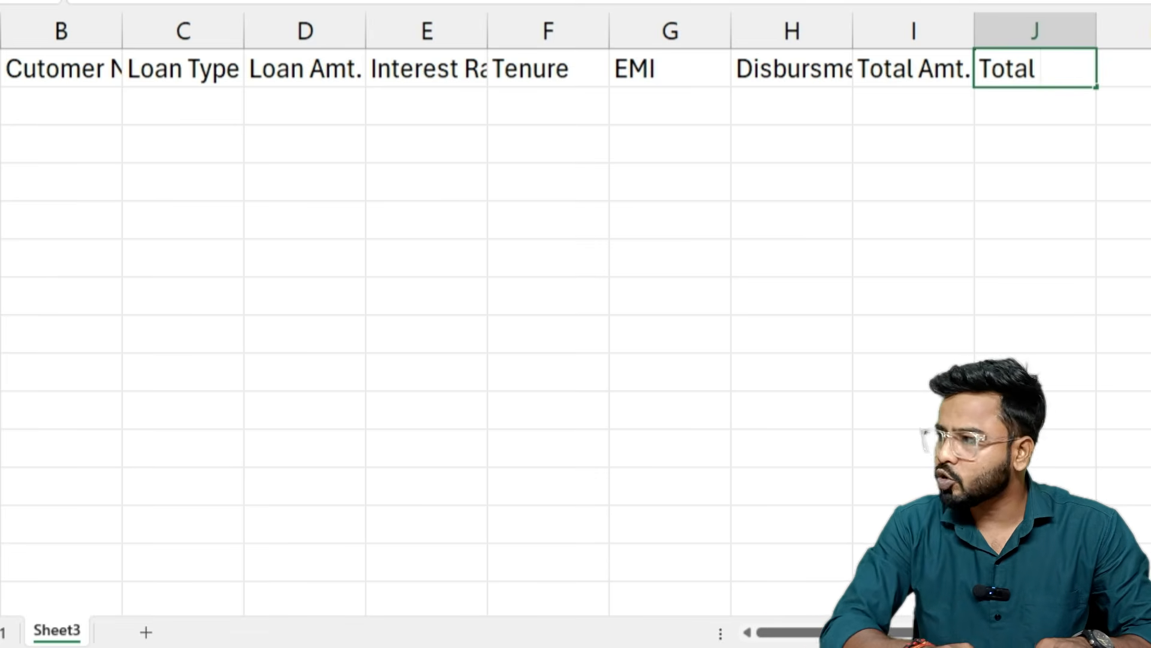
pyautogui.write('Interest')
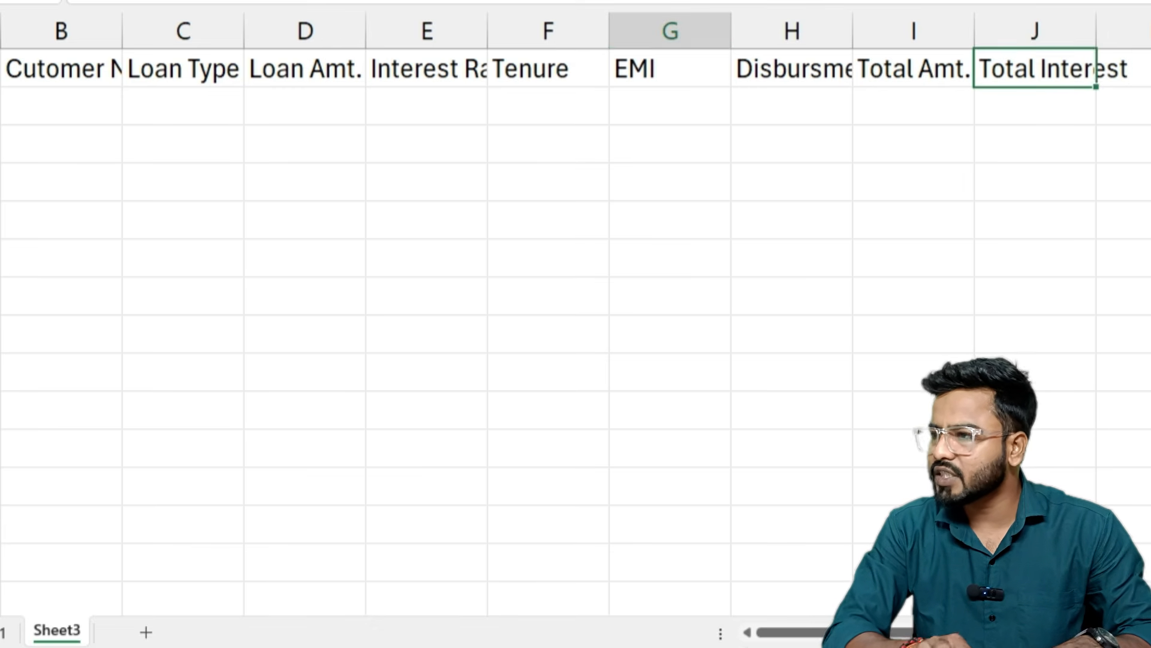
pyautogui.press('Return')
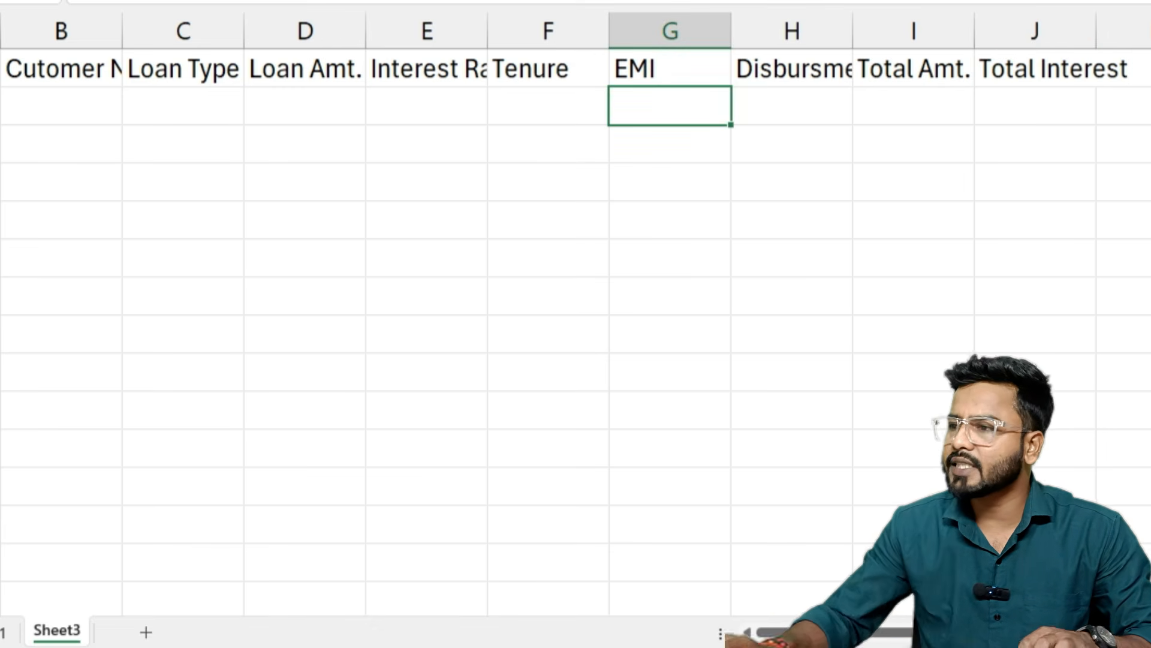
# - AutoFit the widths of columns A to J to the header text in row 1
pyautogui.moveTo(66, 154); pyautogui.dragTo(1023, 150)
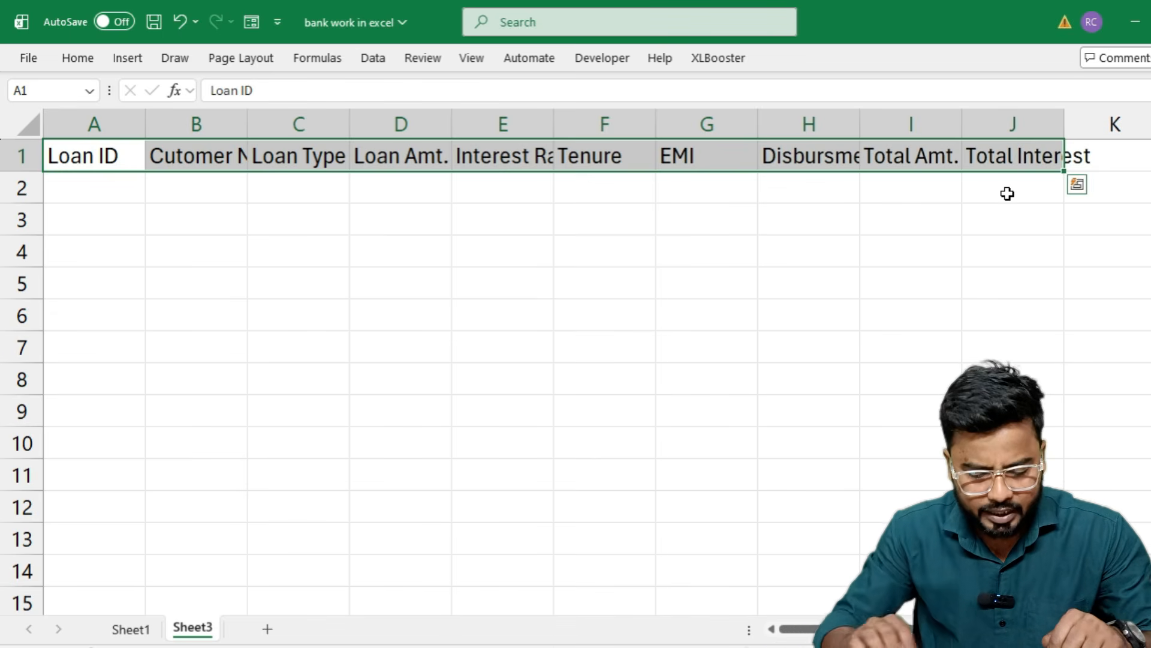
pyautogui.hotkey('alt', 'h')
pyautogui.press('o')
pyautogui.press('i')
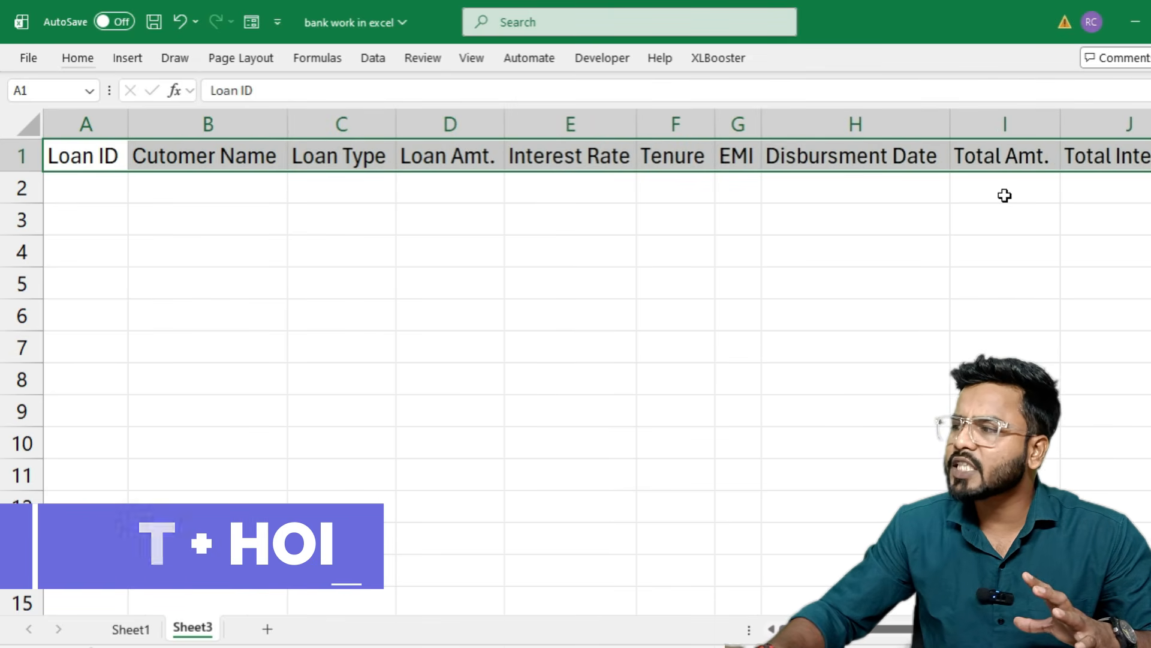
# - Widen column G so the EMI column has more room than its header text
pyautogui.click(781, 163)
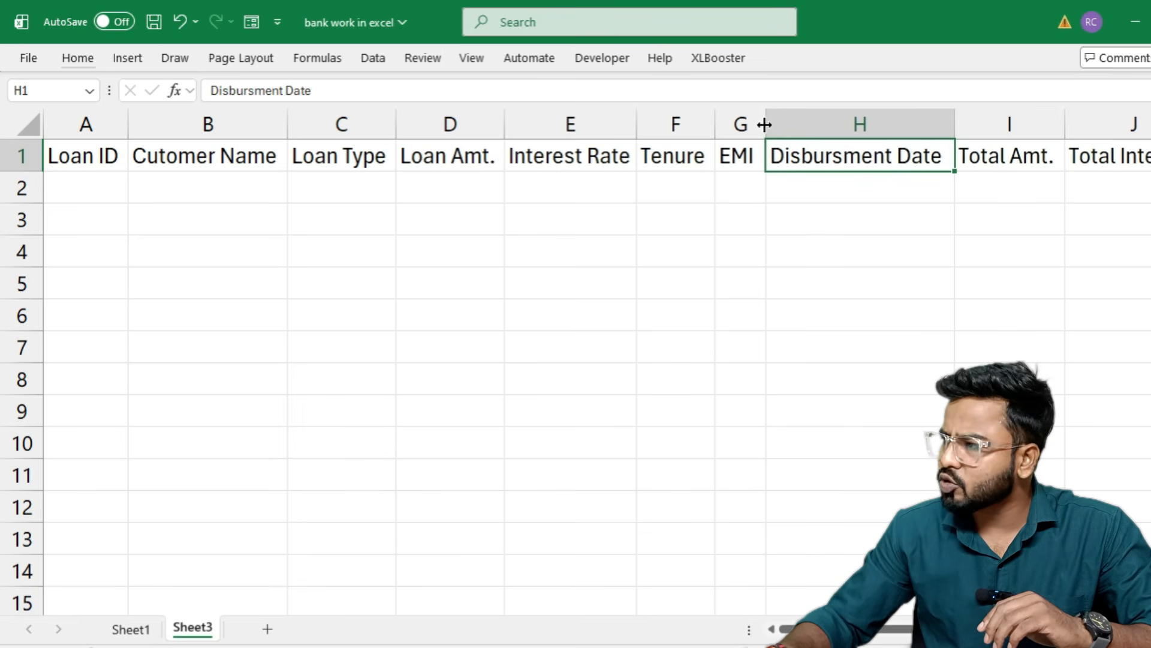
pyautogui.moveTo(767, 123); pyautogui.dragTo(802, 127)
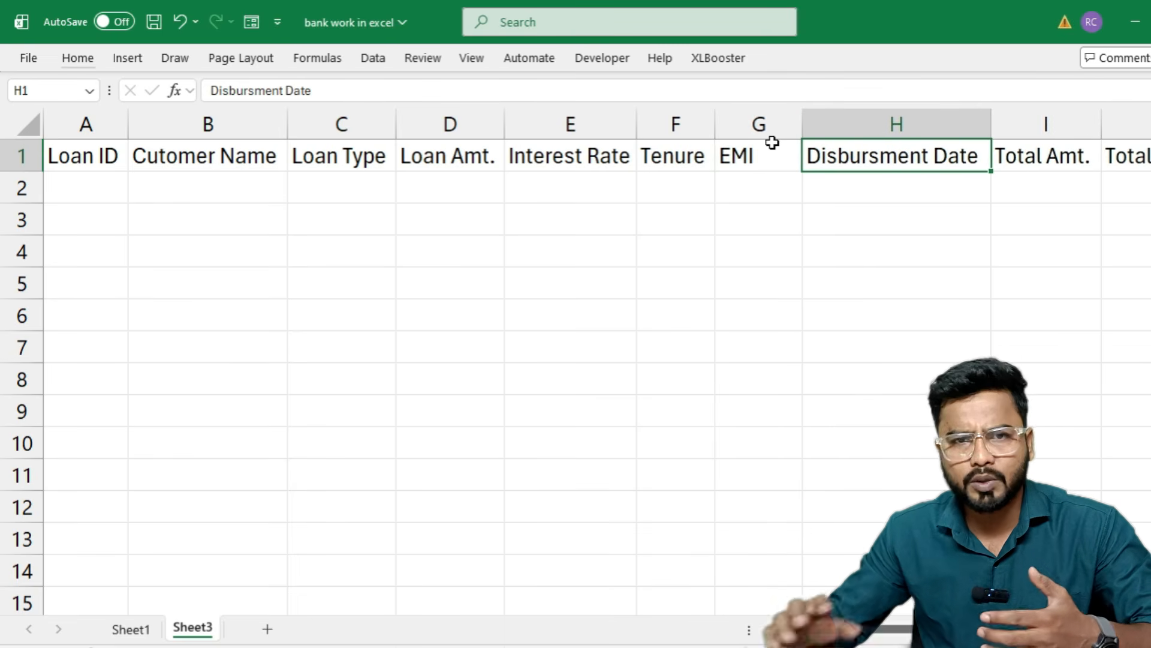
pyautogui.click(75, 188)
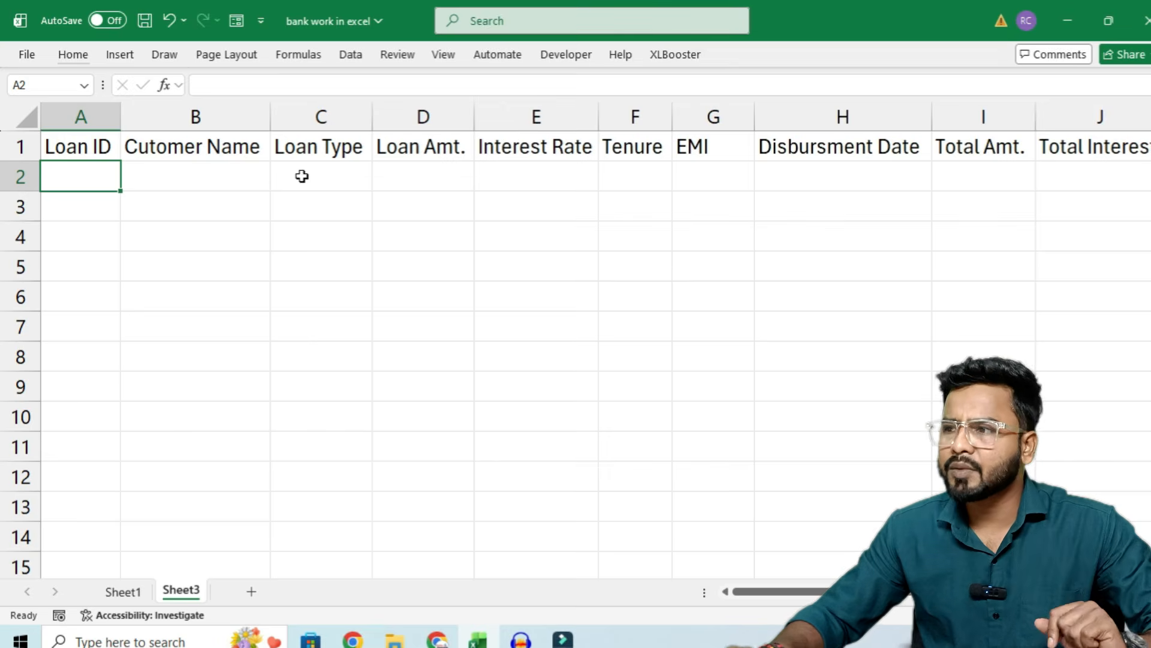
# - Insert a blank row above the column headers and increase its height
pyautogui.click(22, 148)
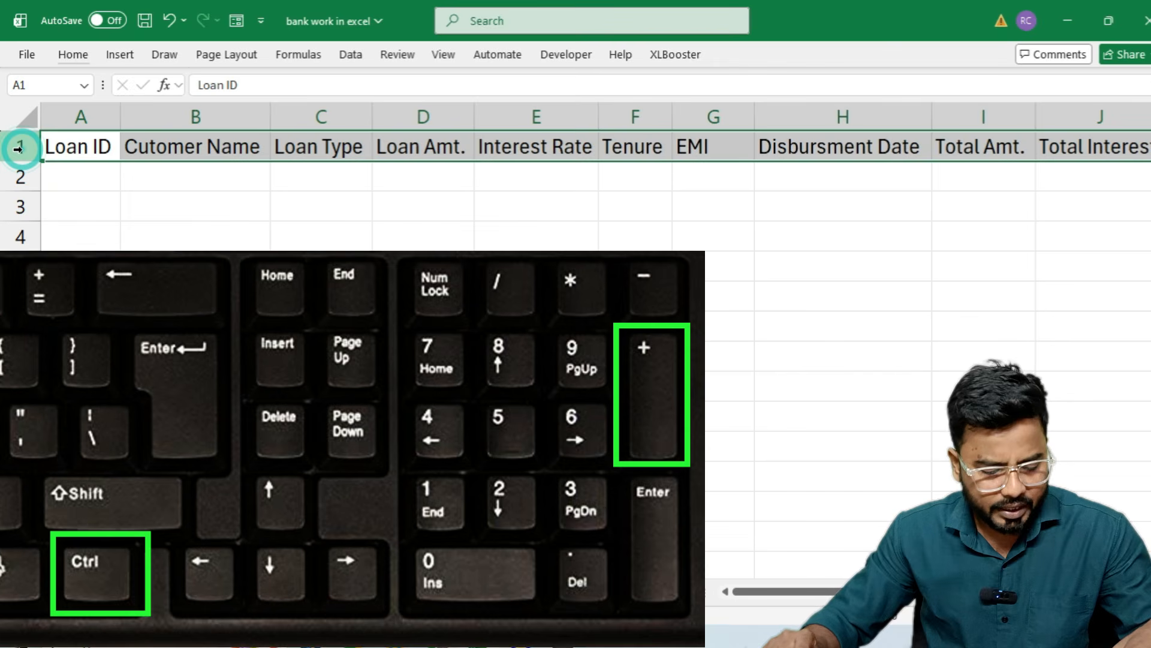
pyautogui.hotkey('ctrl', '+')
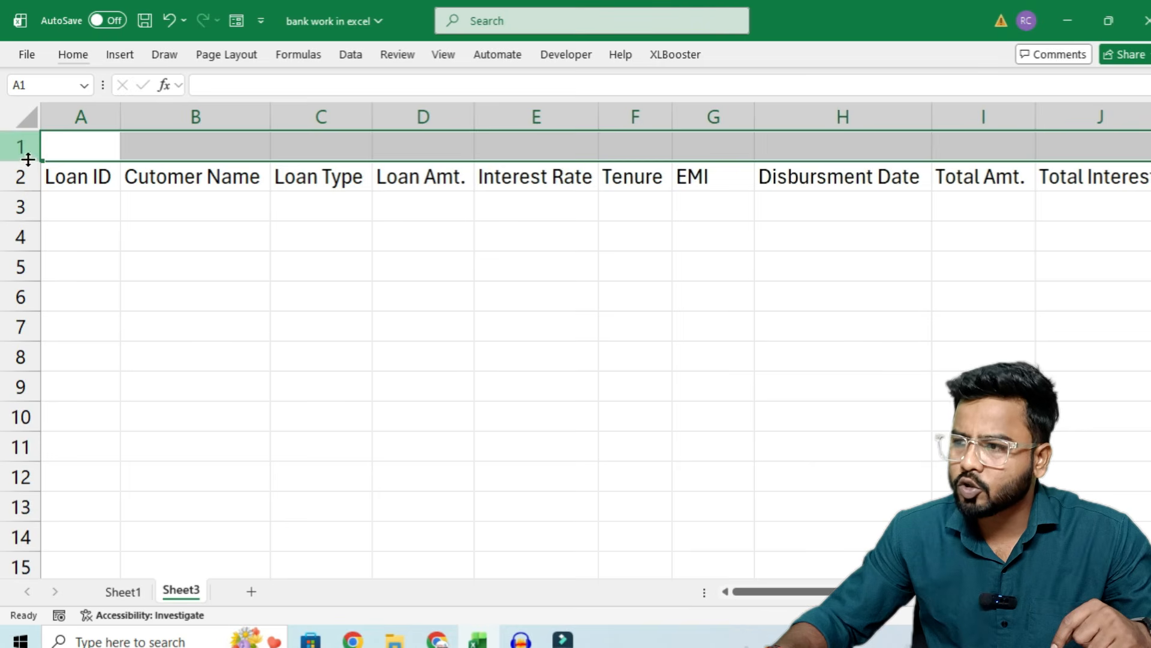
pyautogui.moveTo(18, 161); pyautogui.dragTo(1087, 157)
# - Merge and center cells A1 to J1 into one title cell
pyautogui.click(67, 53)
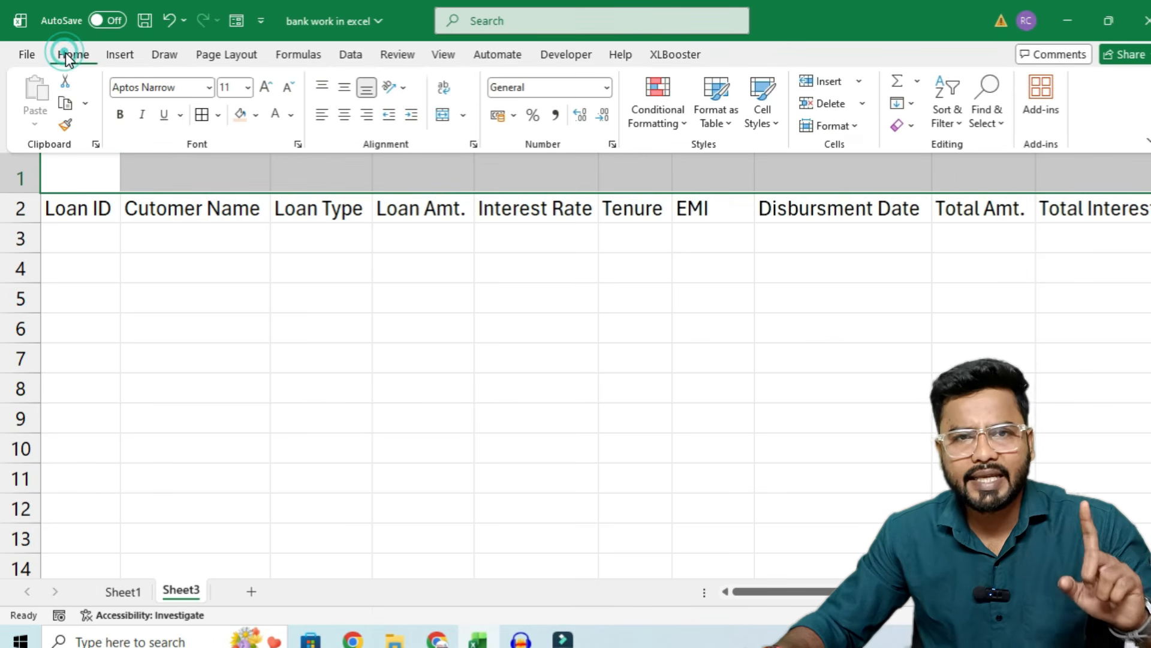
pyautogui.click(441, 115)
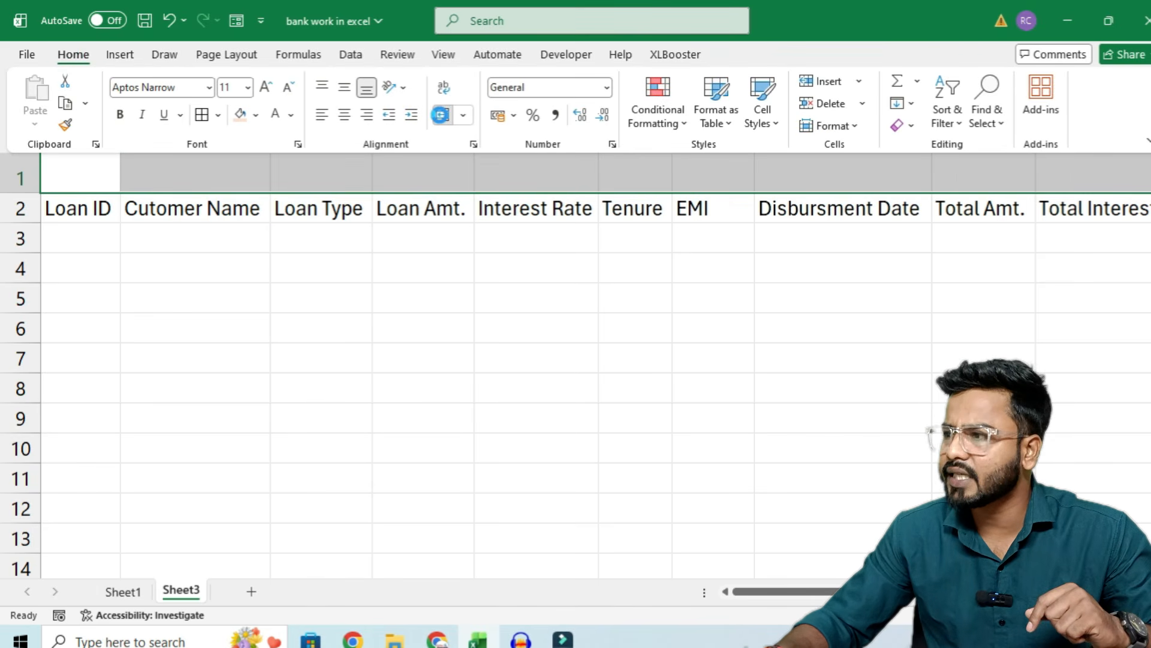
pyautogui.click(321, 307)
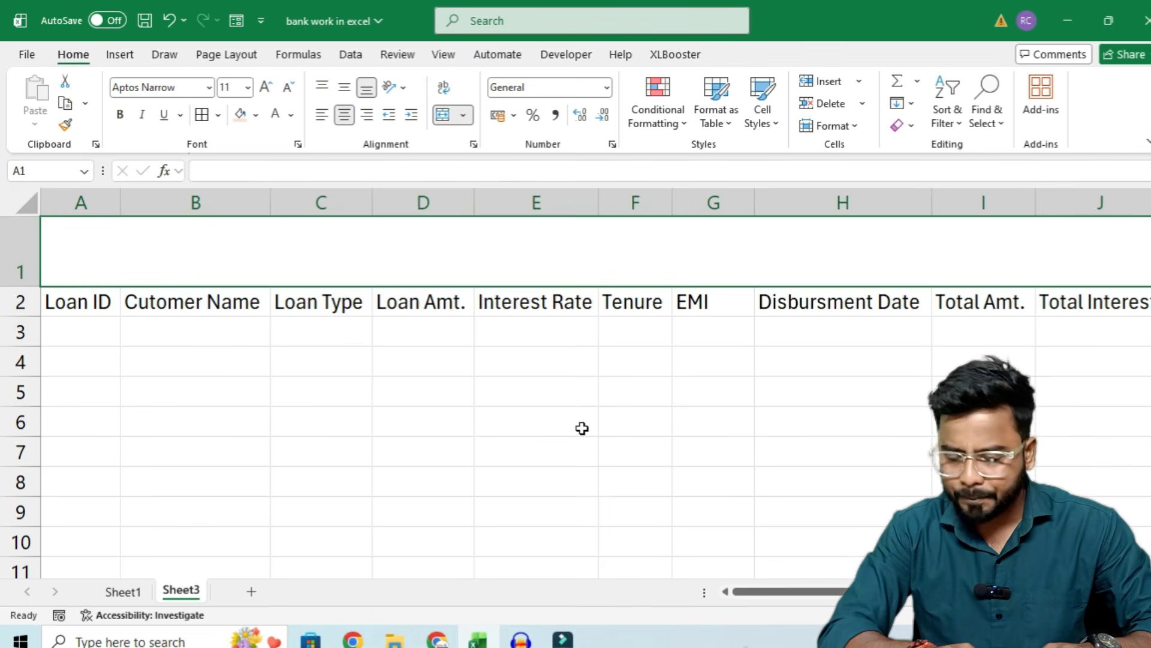
# - Enter the title BANK LOAN DATA of CUSTOMERS in the merged cell of row 1
pyautogui.write('BANK L')
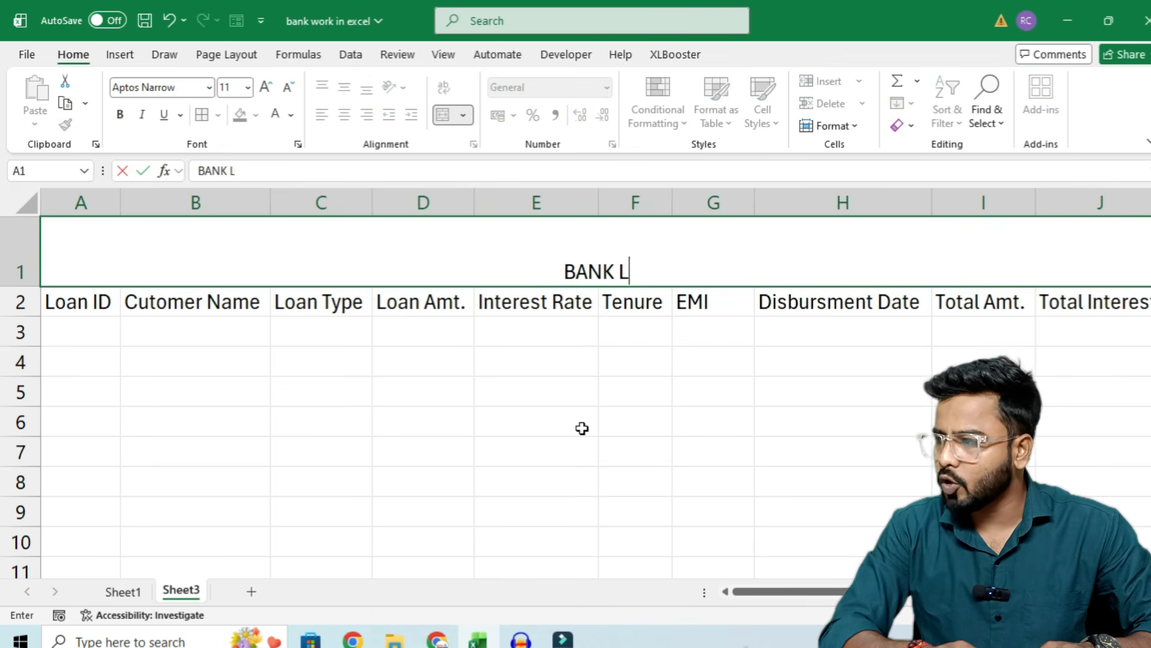
pyautogui.write('OAN DATA or')
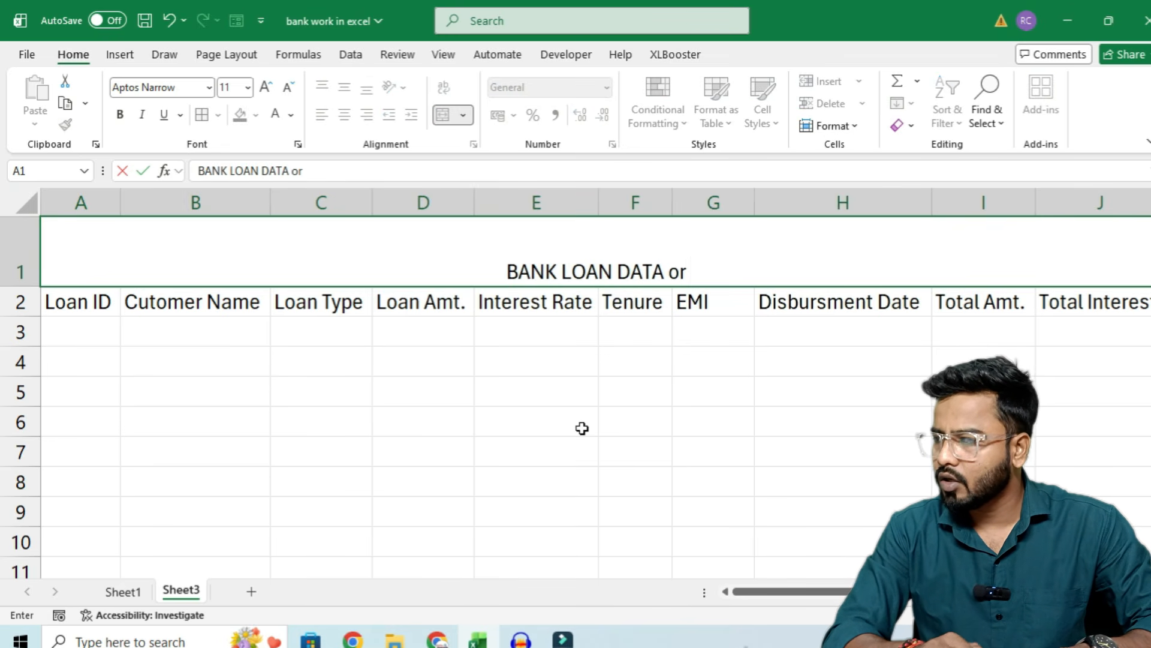
pyautogui.press('BackSpace')
pyautogui.write('f Cu')
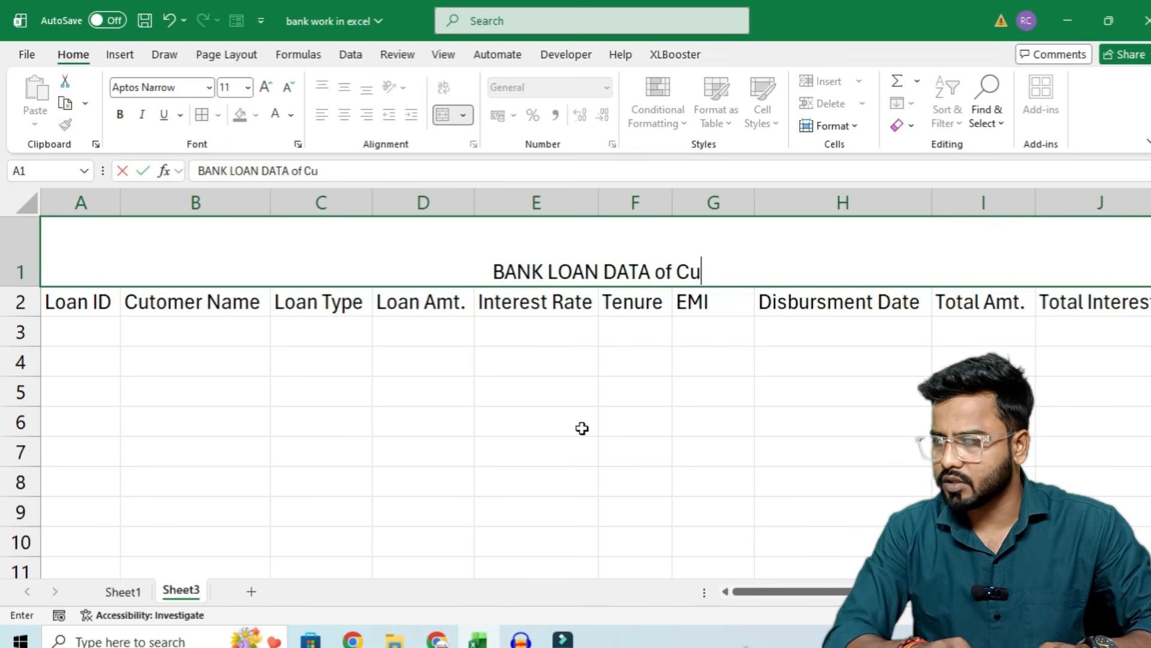
pyautogui.press('BackSpace')
pyautogui.write('USTOMERS')
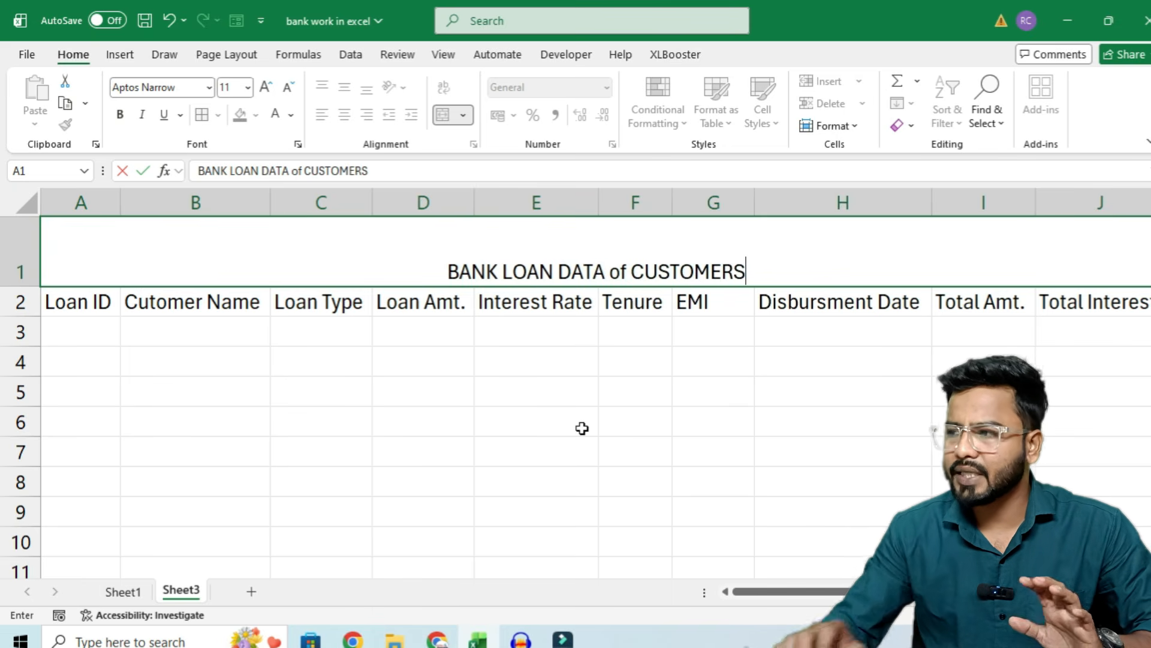
pyautogui.press('Return')
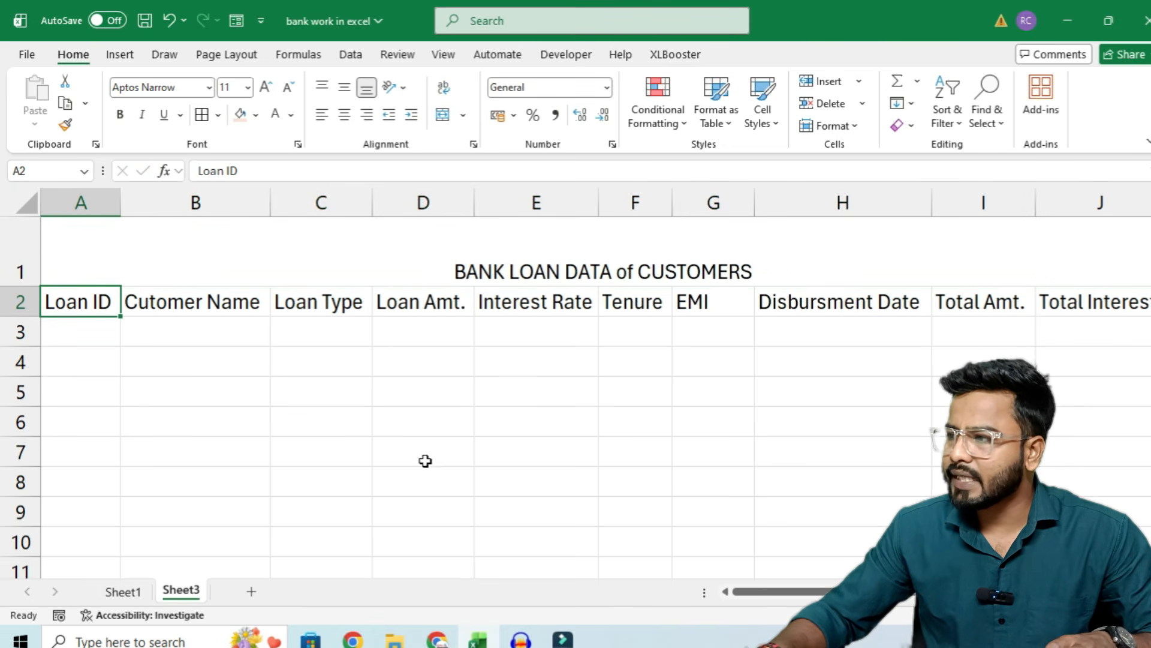
# - Increase the font size of the title in row 1 to 24
pyautogui.click(409, 251)
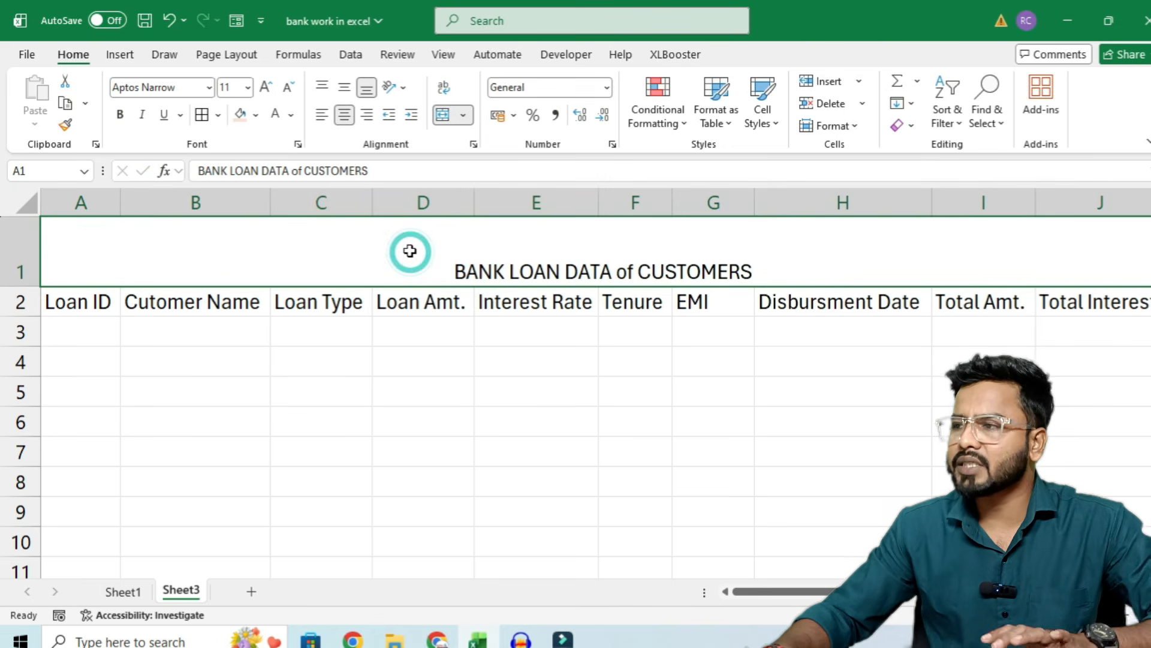
pyautogui.click(267, 87)
pyautogui.click(267, 87)
pyautogui.click(267, 87)
pyautogui.click(267, 87)
pyautogui.click(267, 87)
pyautogui.click(267, 87)
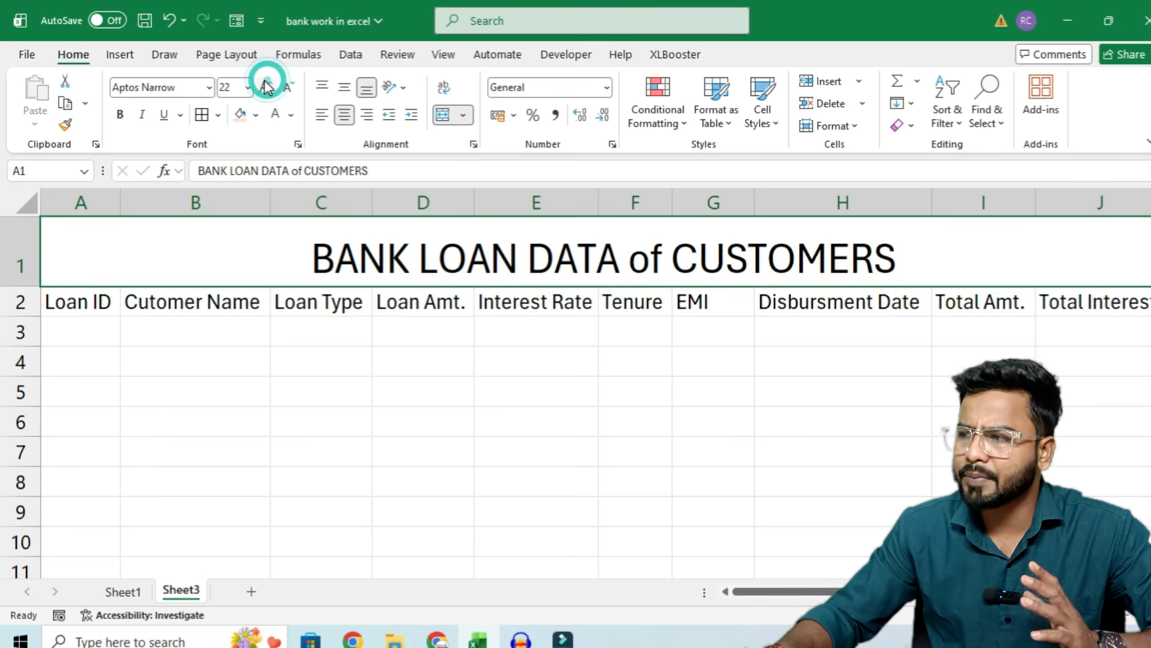
pyautogui.click(267, 87)
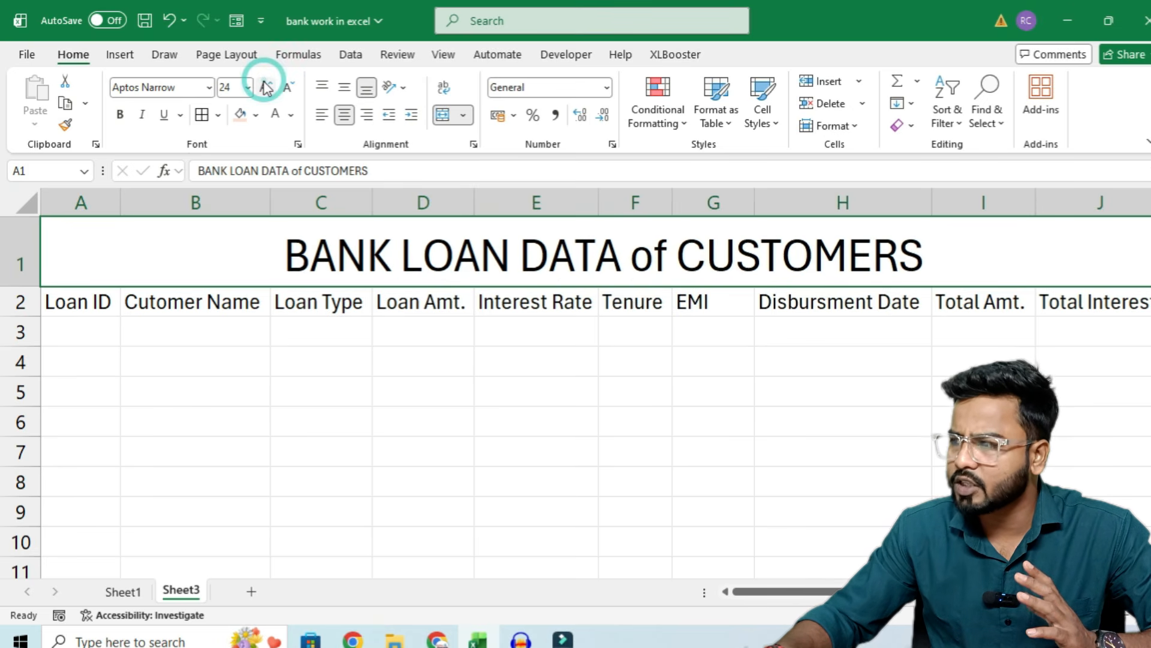
# - Middle-align the title vertically in its cell and set its font to Aharoni
pyautogui.click(344, 87)
pyautogui.click(209, 87)
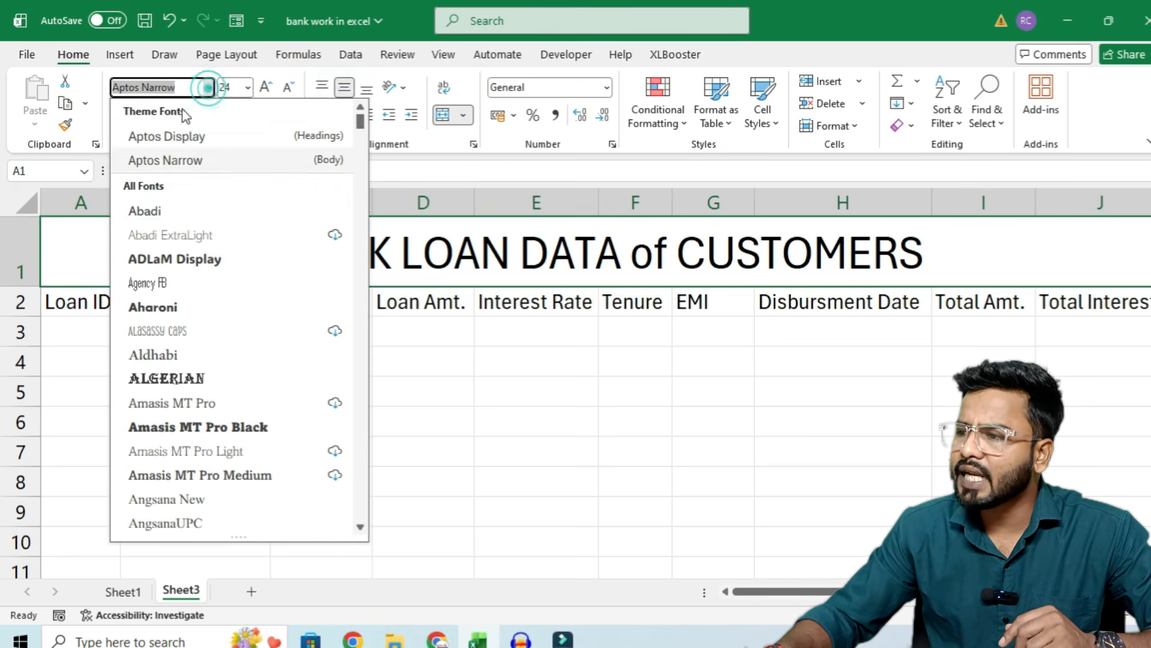
pyautogui.click(154, 307)
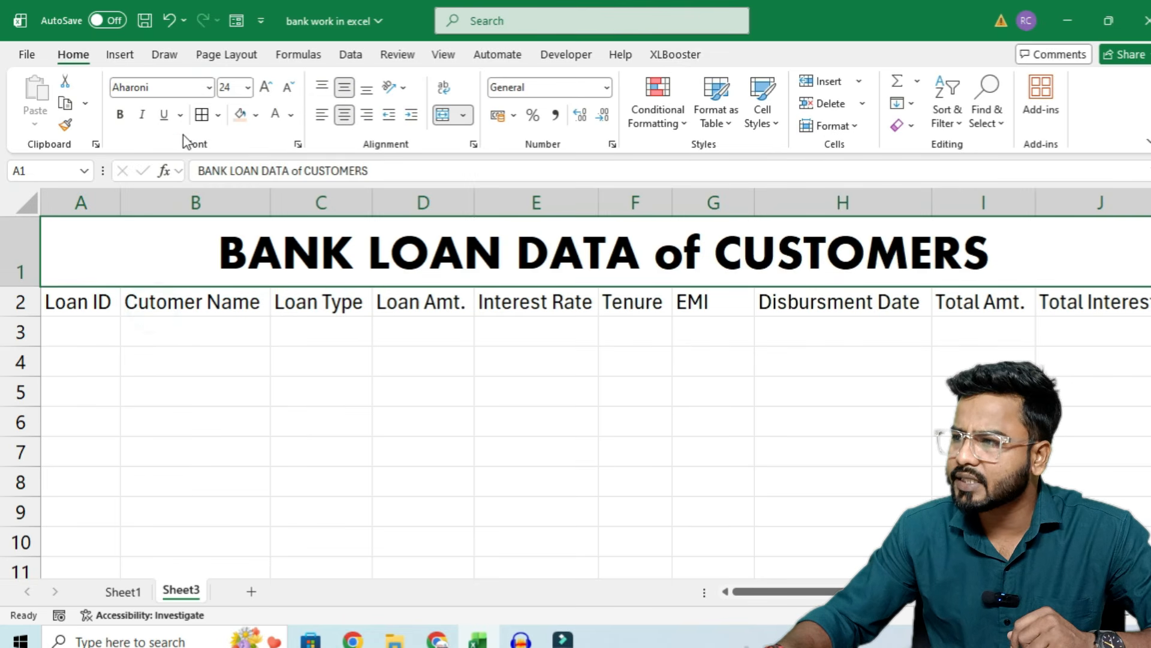
# - Give the title cell a dark green fill and white text
pyautogui.click(256, 113)
pyautogui.click(267, 434)
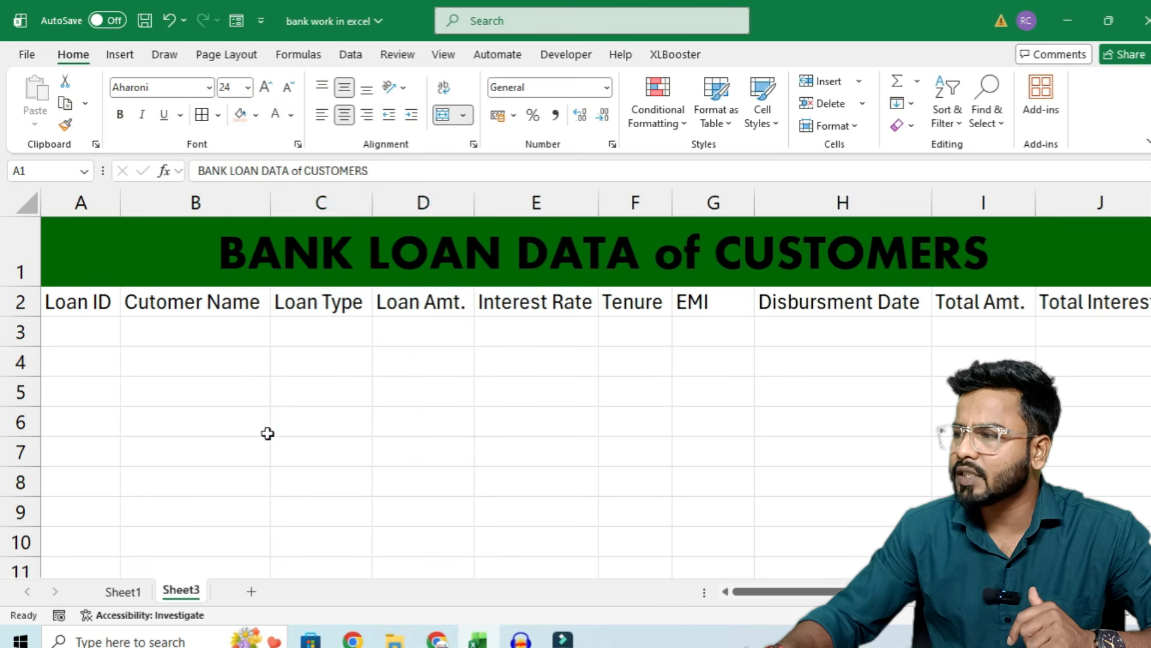
pyautogui.click(275, 114)
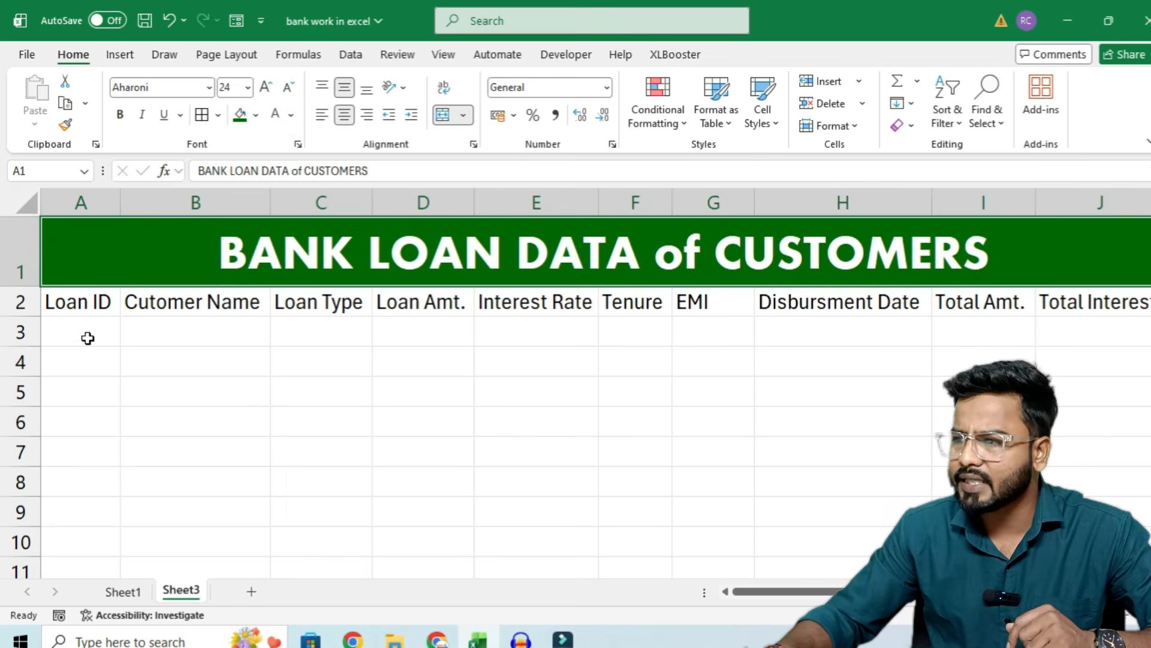
# - Fill the header cells A2 to J2 with yellow and make their text bold
pyautogui.moveTo(75, 302); pyautogui.dragTo(1048, 301)
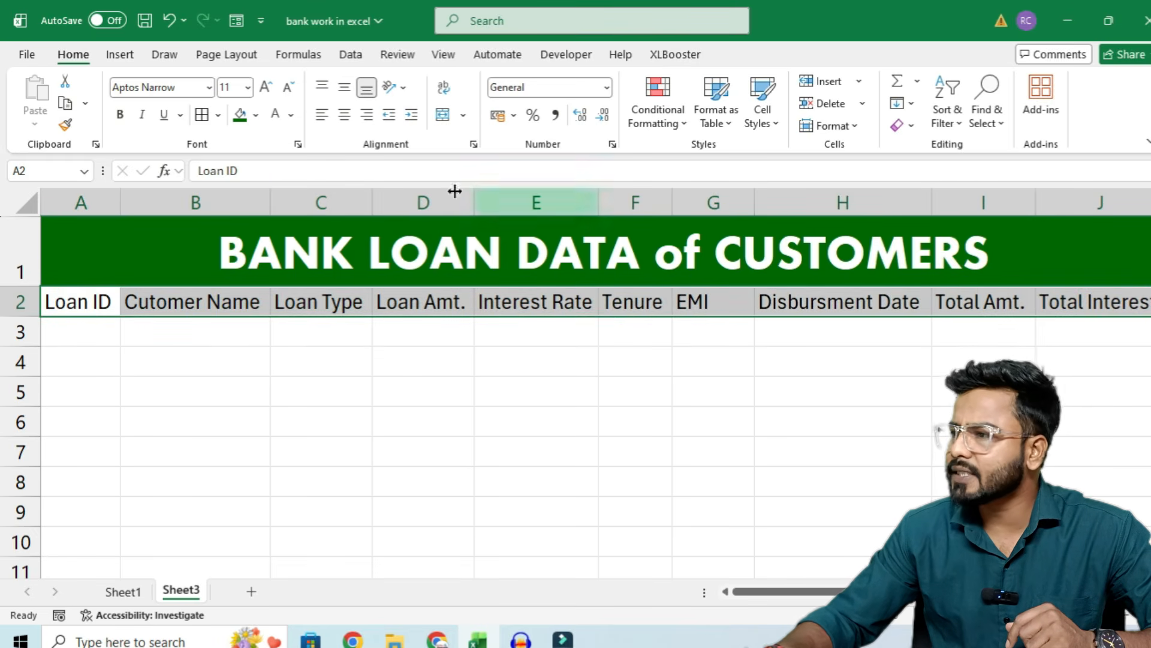
pyautogui.click(257, 115)
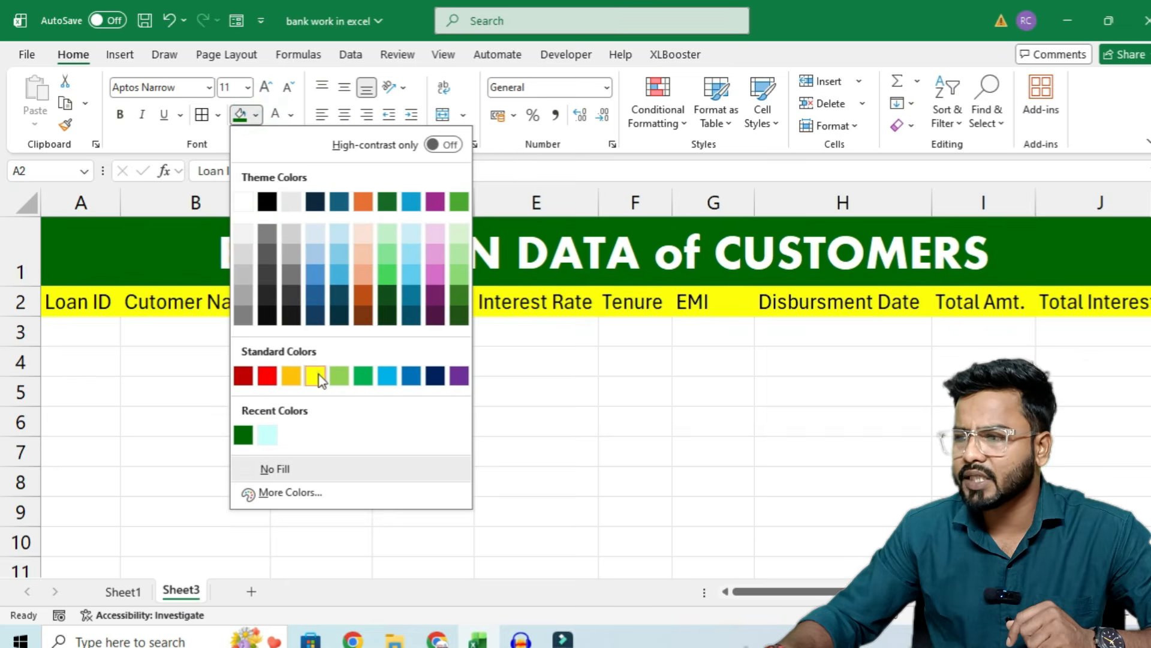
pyautogui.click(315, 374)
pyautogui.click(121, 114)
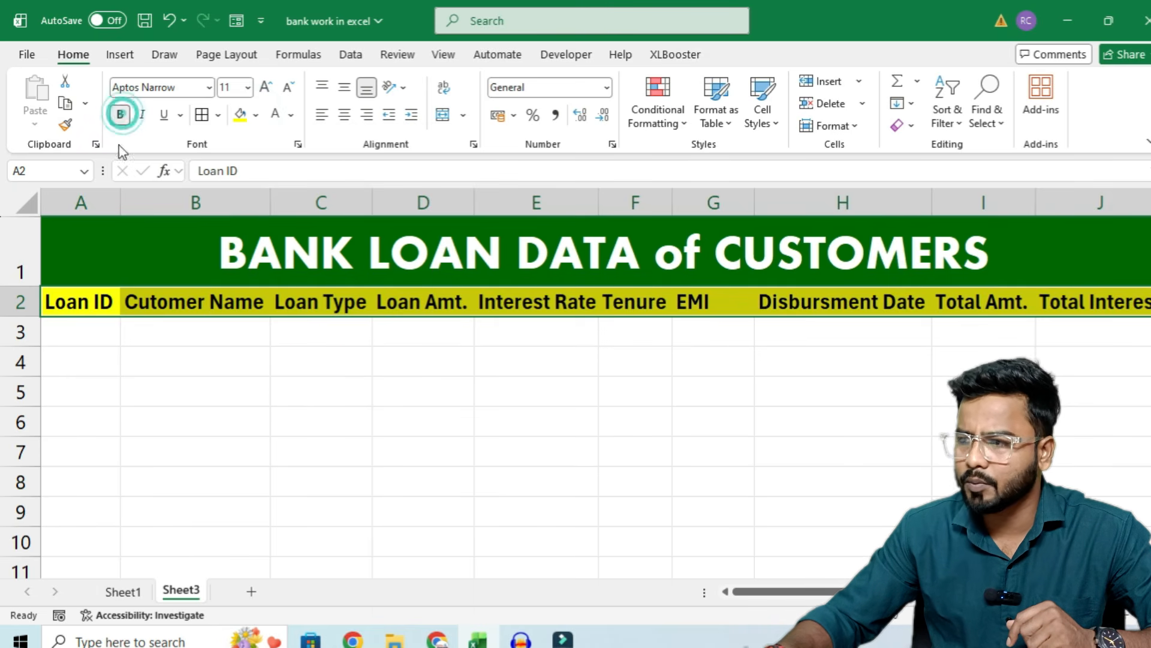
# - Apply All Borders to the table range from the headers in A2 down to J68
pyautogui.click(66, 332)
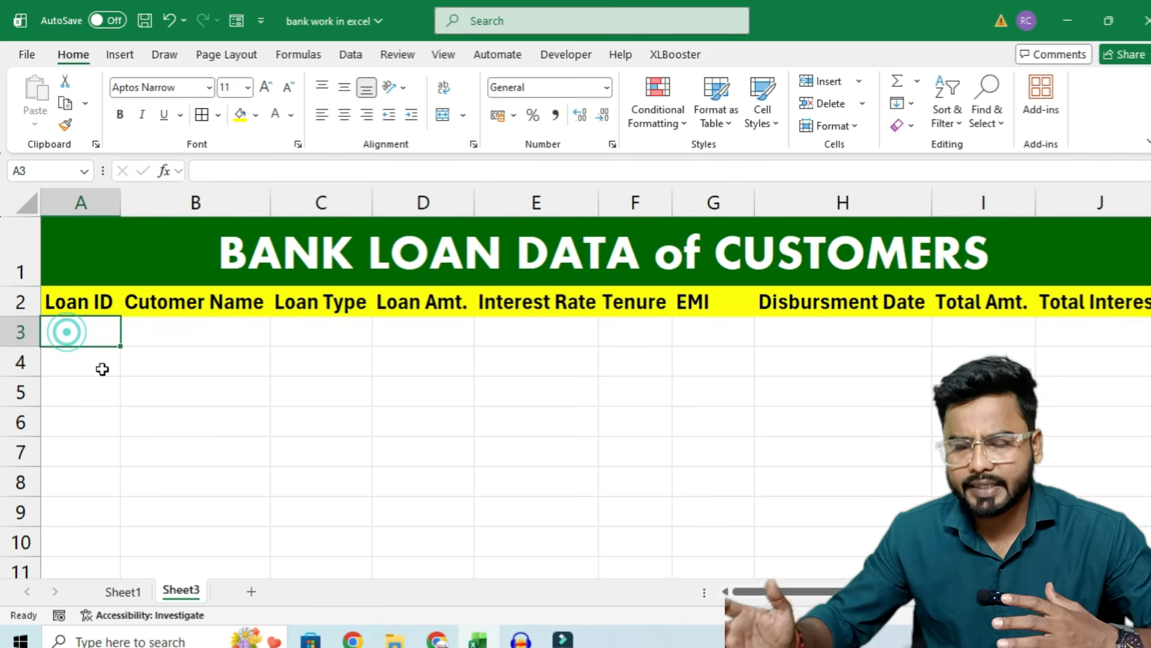
pyautogui.moveTo(78, 302); pyautogui.dragTo(906, 540)
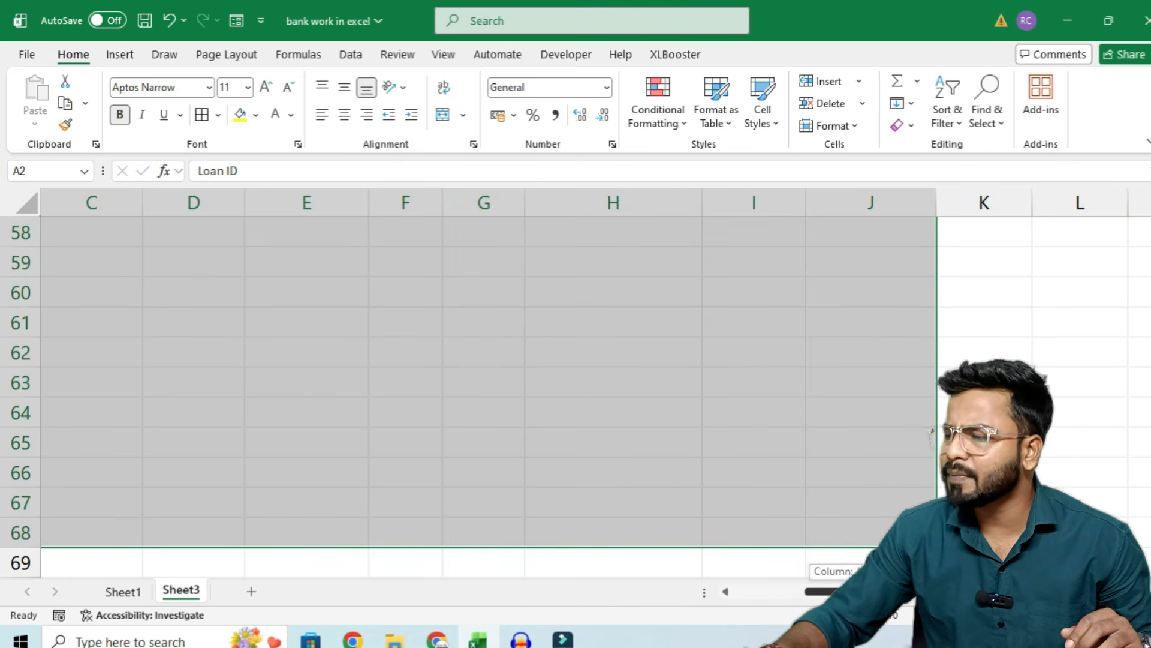
pyautogui.moveTo(857, 591); pyautogui.dragTo(755, 590)
pyautogui.scroll(19, 440, 457)
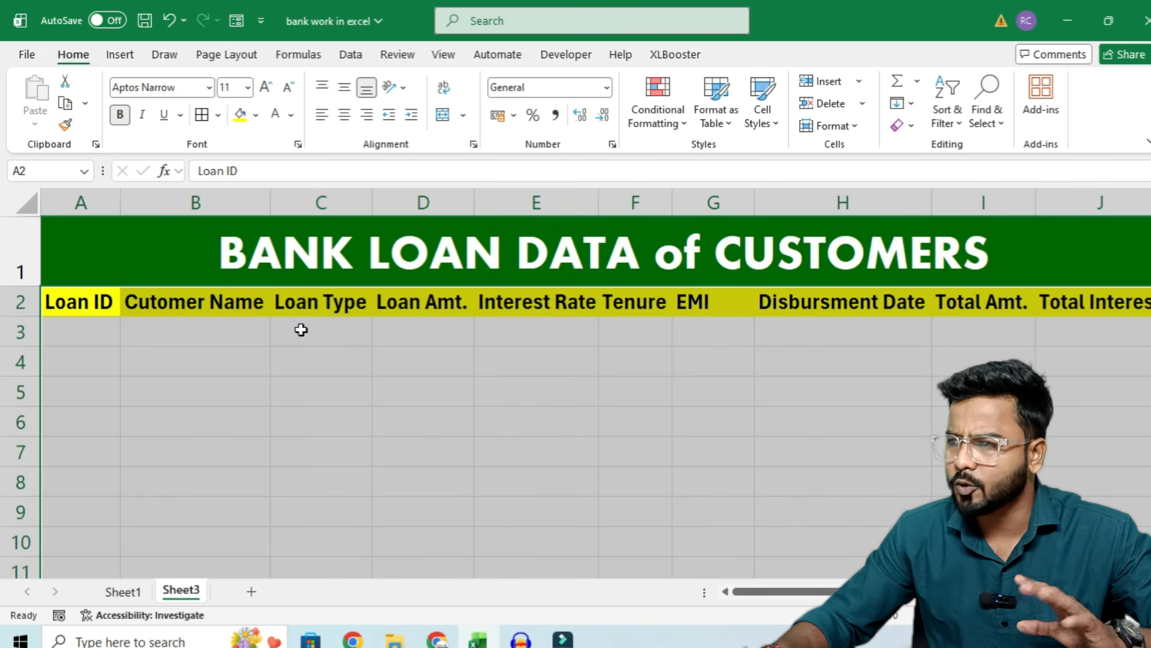
pyautogui.click(217, 115)
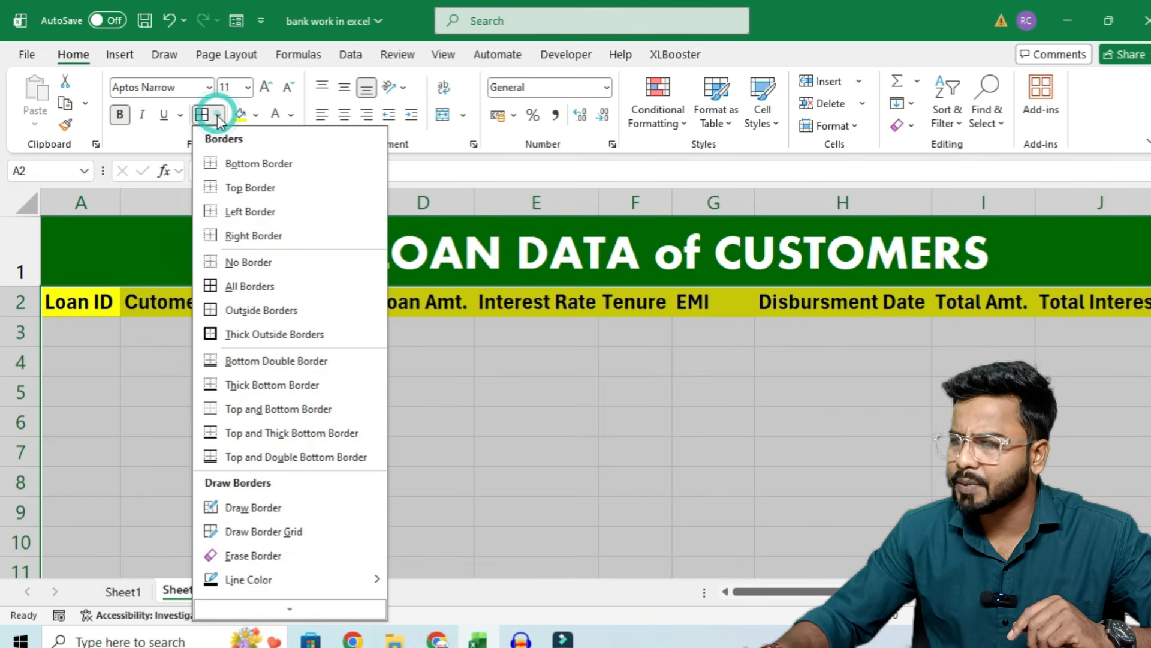
pyautogui.click(264, 286)
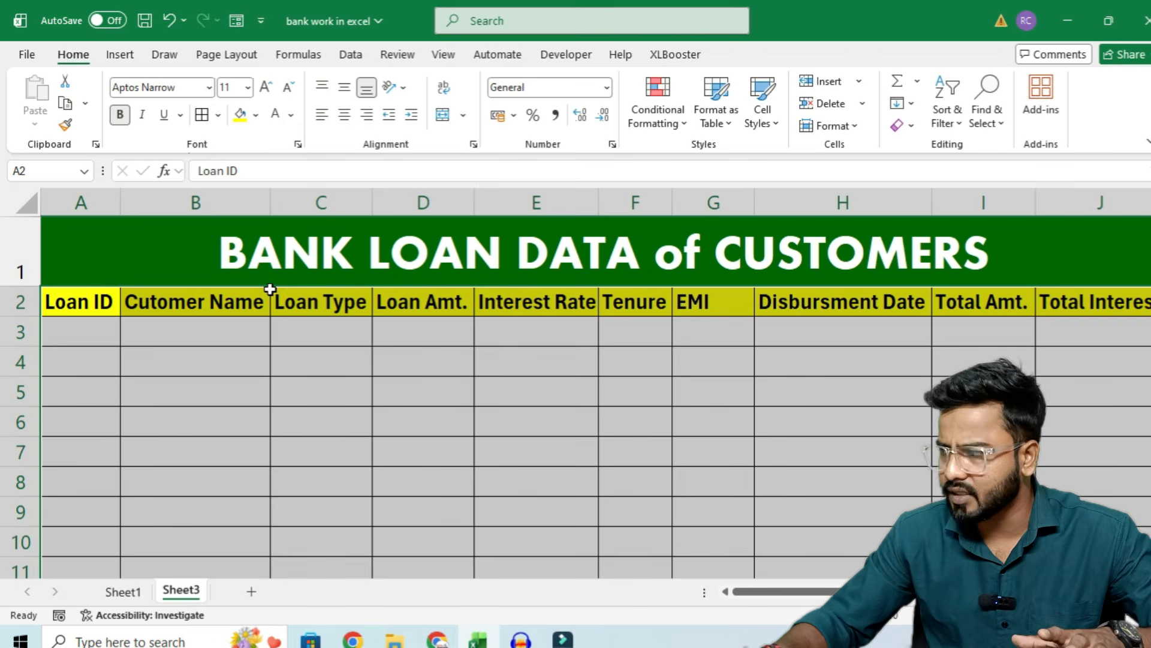
pyautogui.click(859, 460)
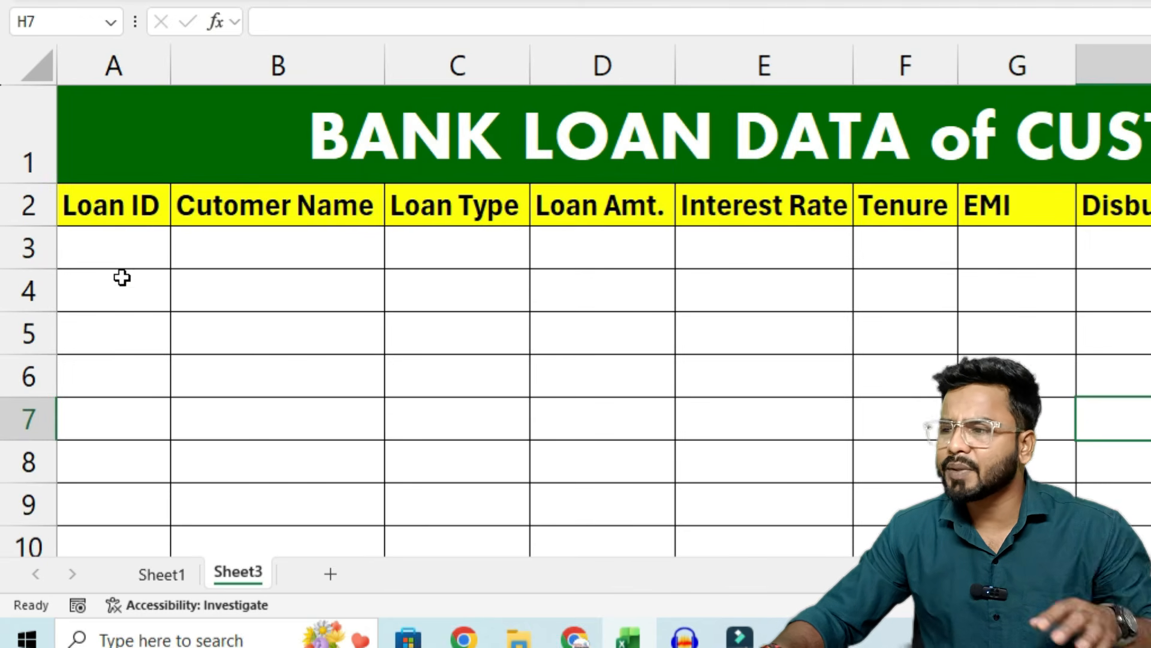
# - Enter loan IDs L001 in A3 and L002 in A4, and fill the series down to A14
pyautogui.click(84, 337)
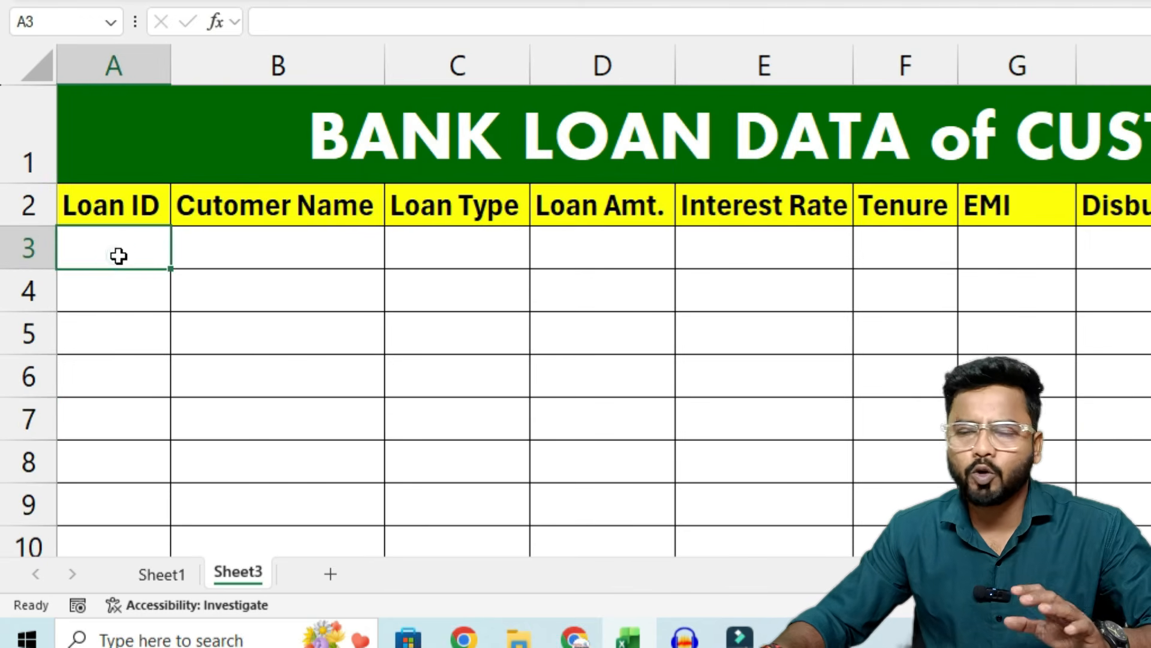
pyautogui.click(119, 256)
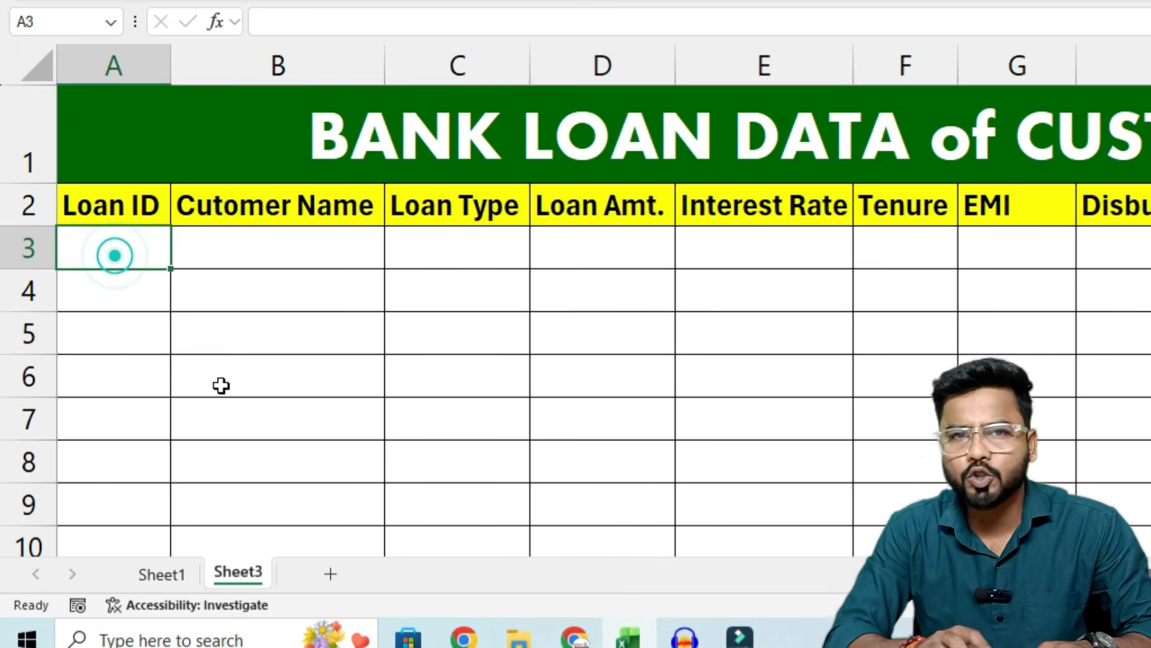
pyautogui.write('L')
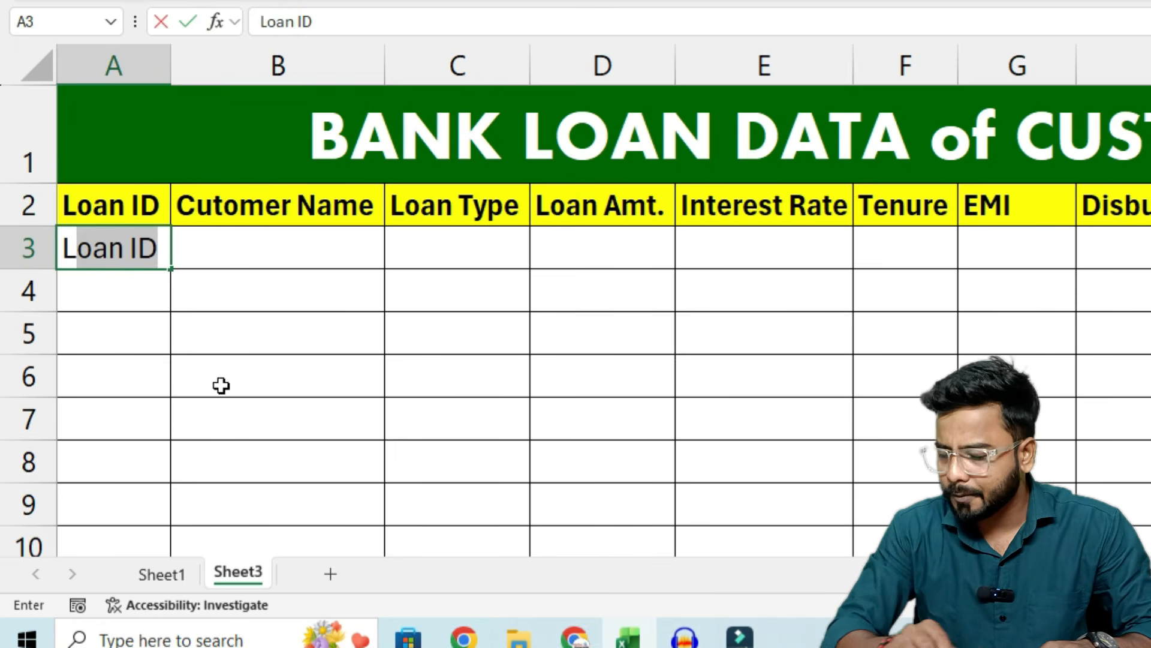
pyautogui.write('001')
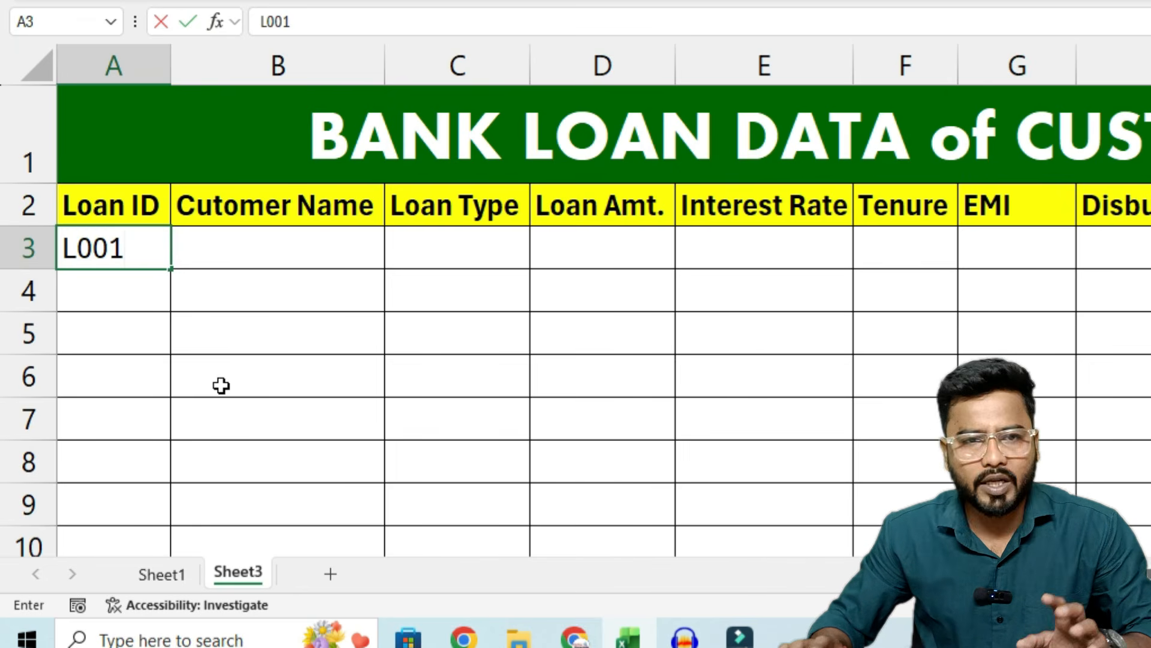
pyautogui.press('Return')
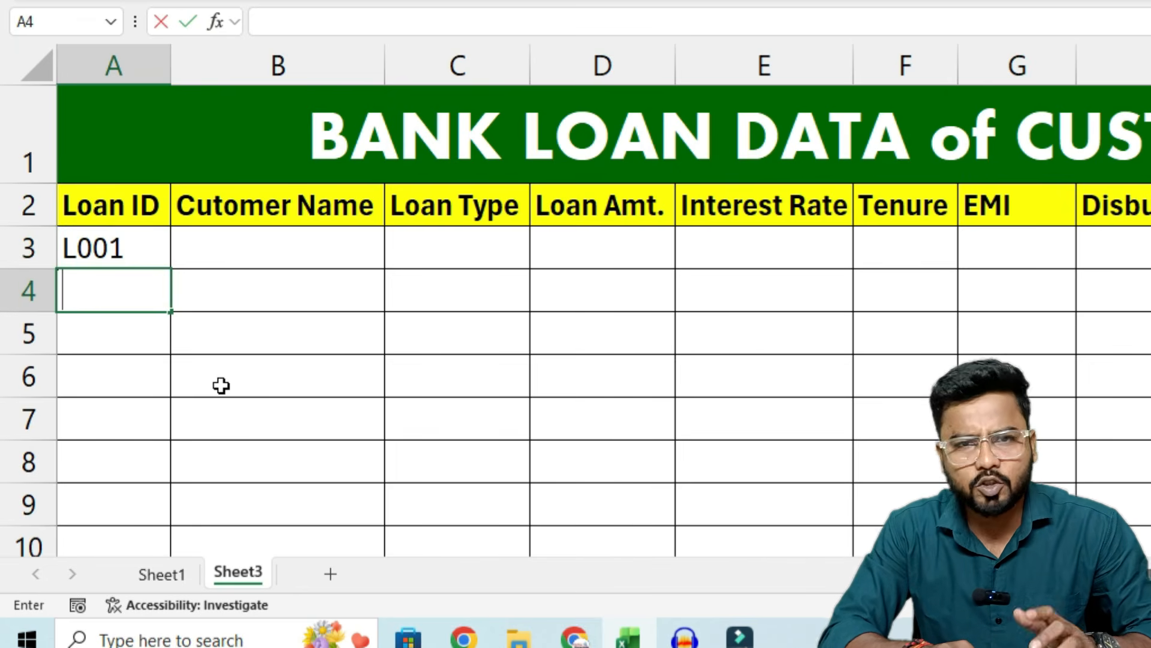
pyautogui.write('L')
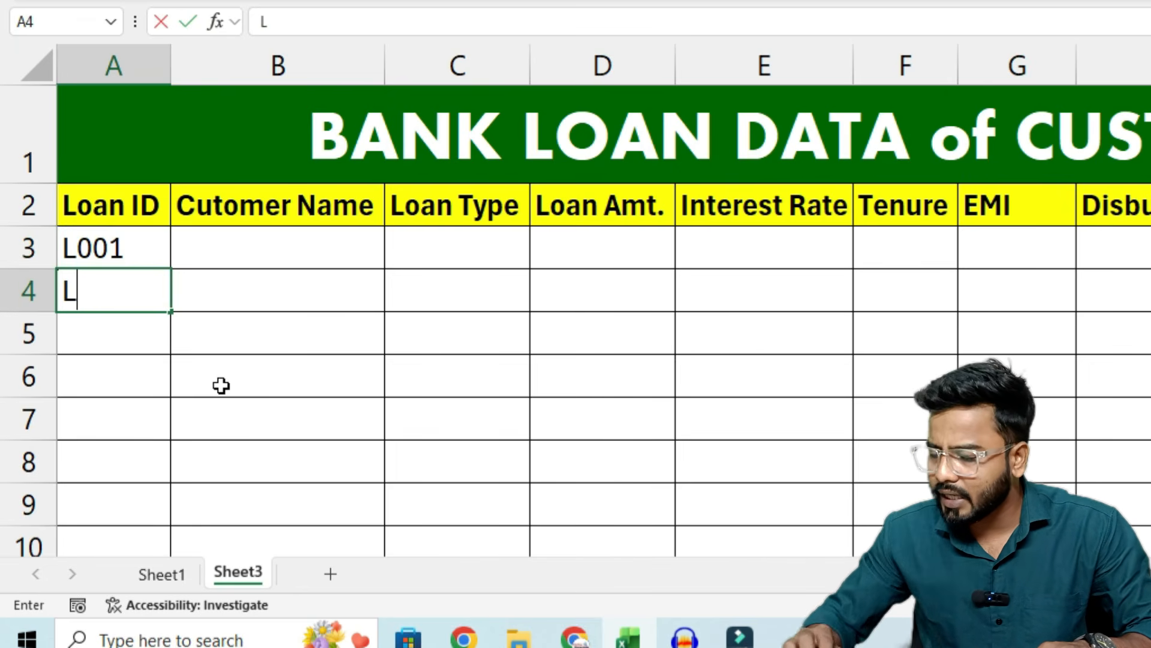
pyautogui.write('002')
pyautogui.press('Return')
pyautogui.moveTo(139, 251); pyautogui.dragTo(120, 534)
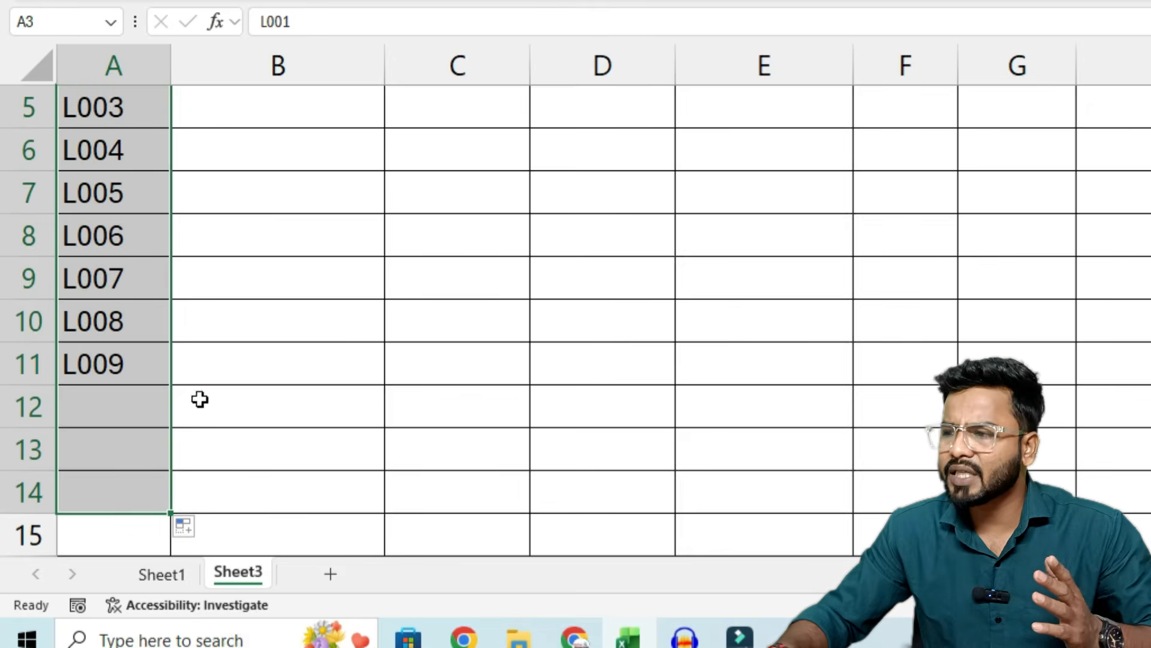
# - Enter the first names of ten customers in the customer name column, from B3 to B12
pyautogui.scroll(2, 199, 399)
pyautogui.click(264, 252)
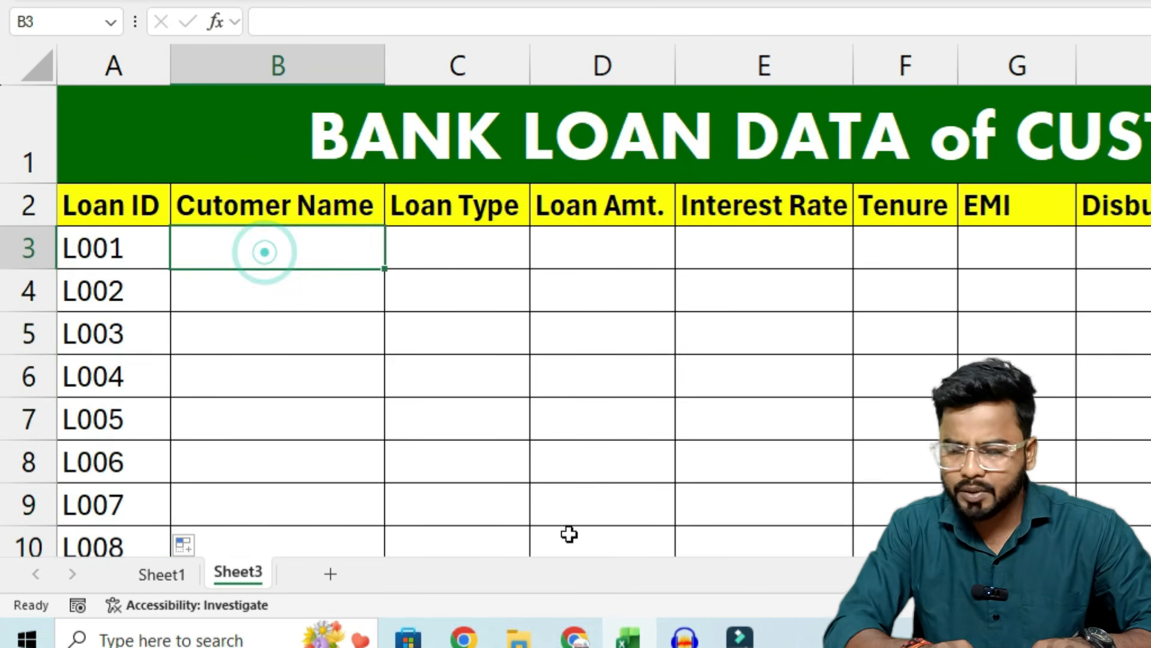
pyautogui.write('Rajesh')
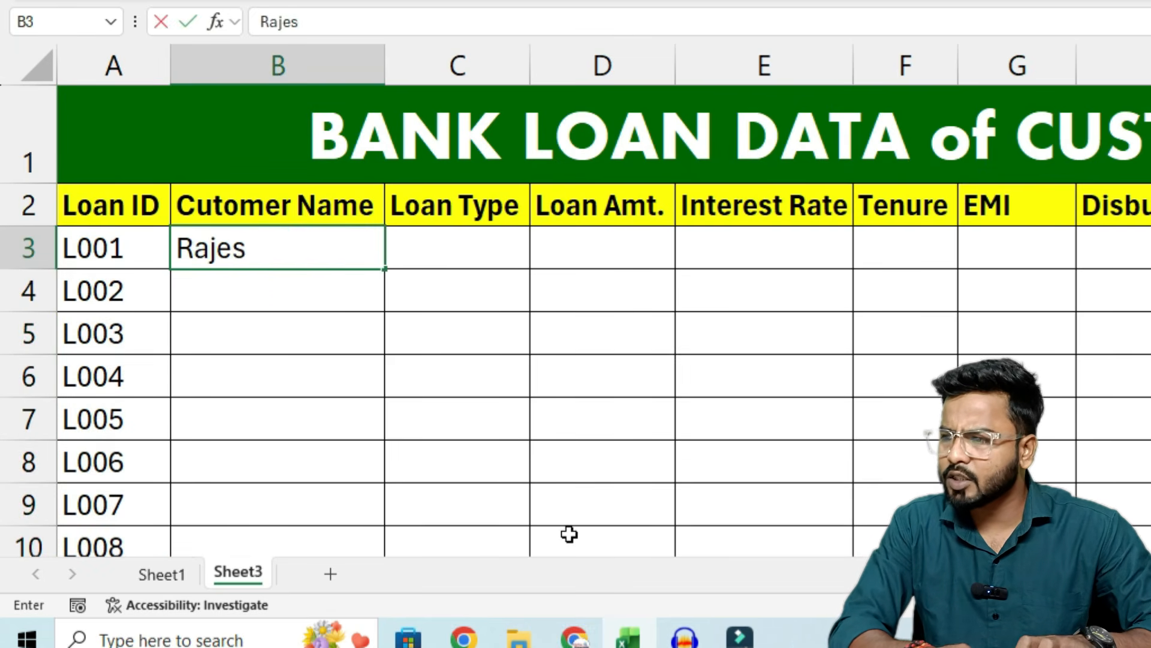
pyautogui.press('Return')
pyautogui.write('Mahesh')
pyautogui.press('Return')
pyautogui.write('Suresh')
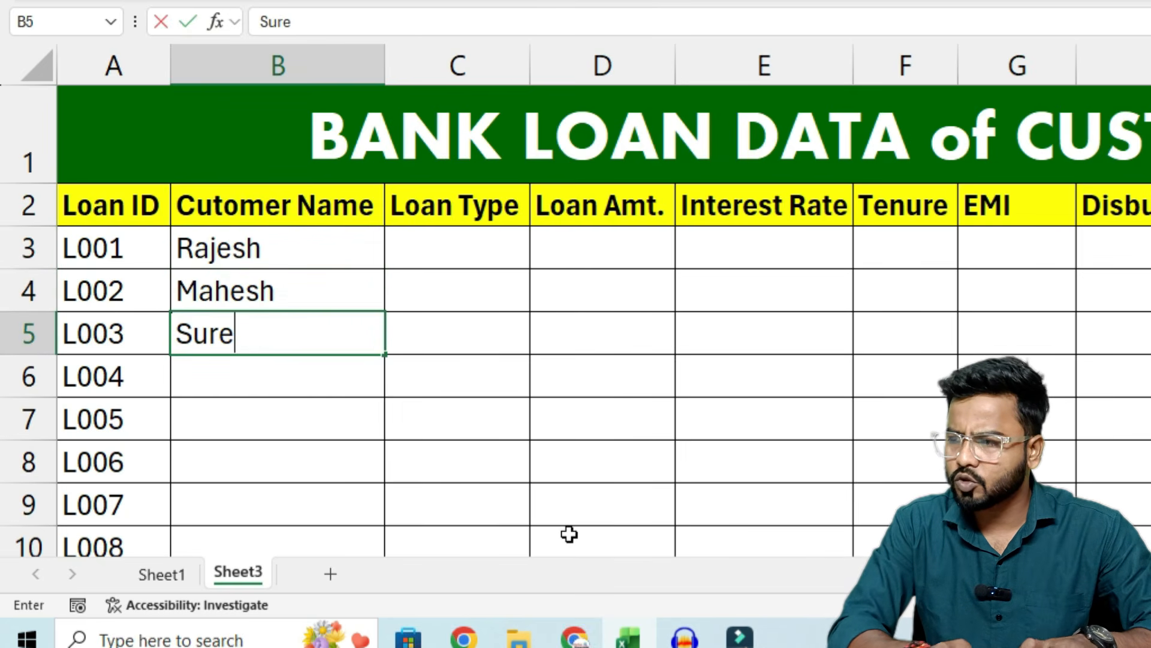
pyautogui.press('Return')
pyautogui.write('harsh')
pyautogui.press('Return')
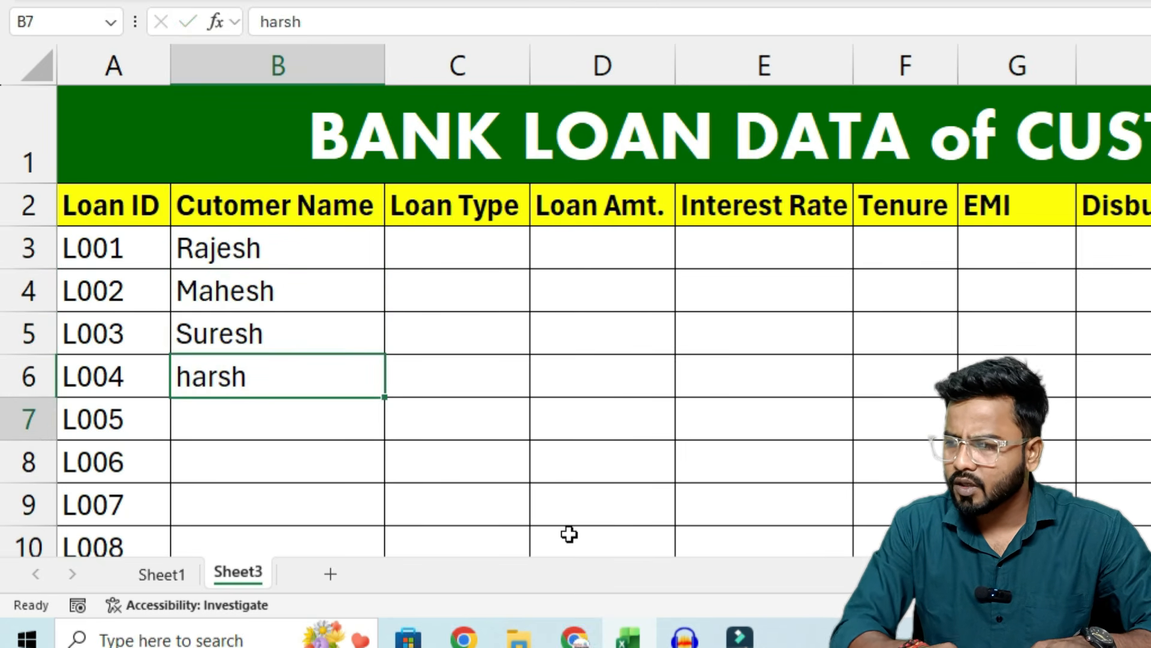
pyautogui.write('Nishant')
pyautogui.hotkey('ctrl', 'Return')
pyautogui.press('Return')
pyautogui.write('Brijesh')
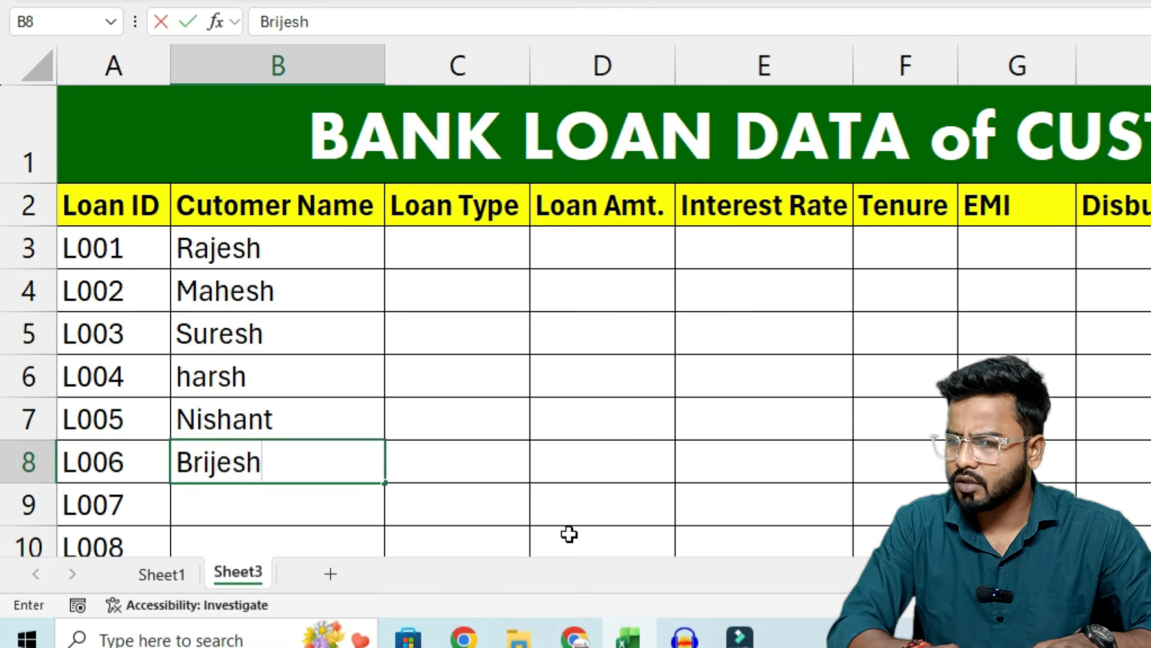
pyautogui.press('Return')
pyautogui.write('Shikha')
pyautogui.press('Return')
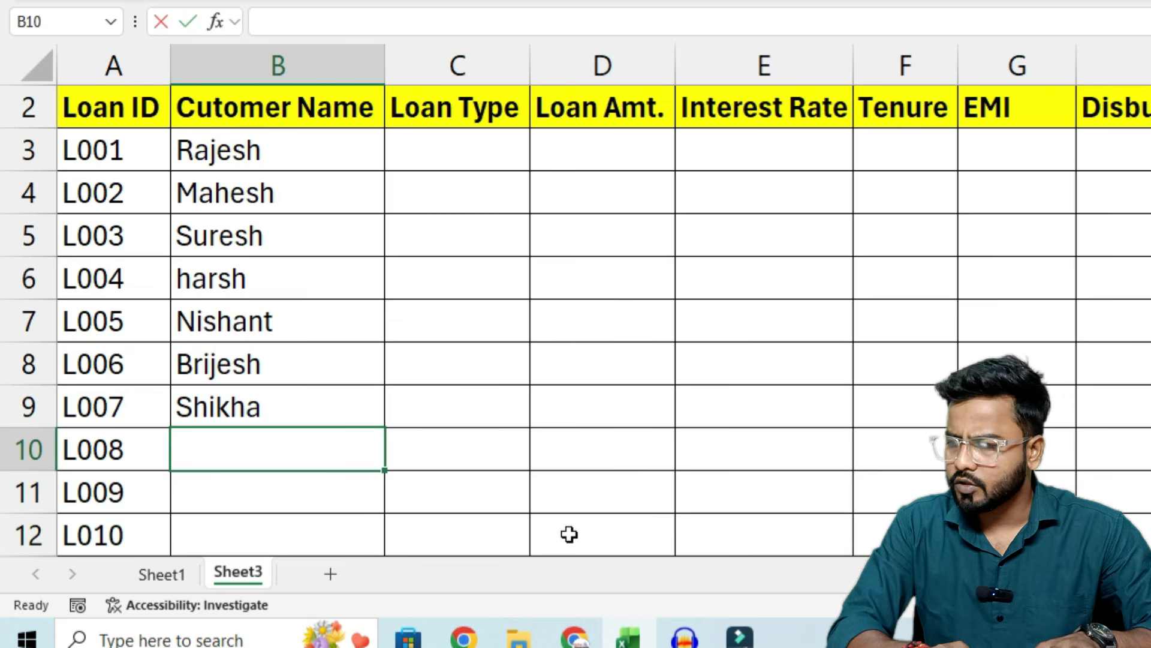
pyautogui.write('Jeetu')
pyautogui.press('Return')
pyautogui.write('Mohit')
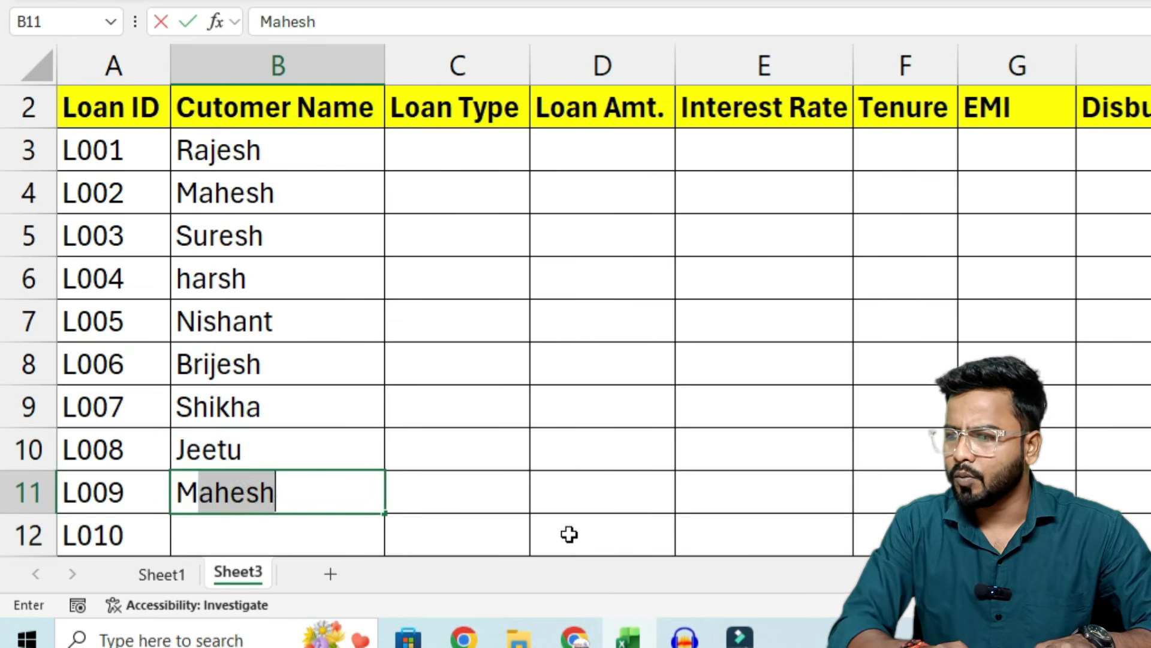
pyautogui.press('Return')
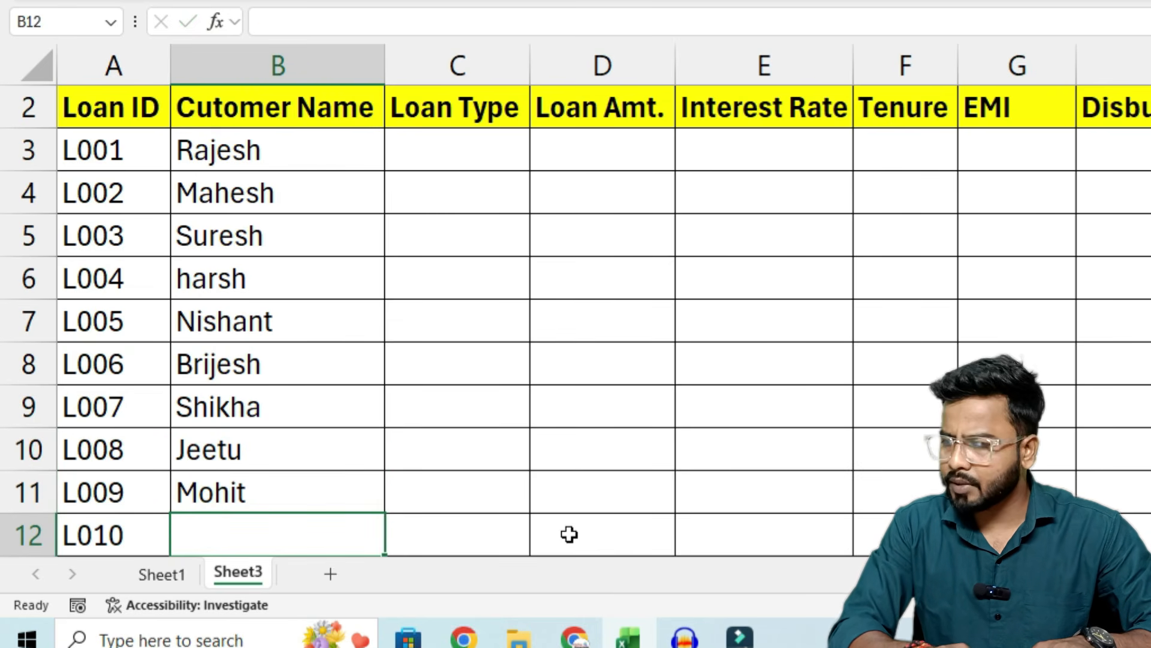
pyautogui.write('kapil')
pyautogui.scroll(1, 481, 507)
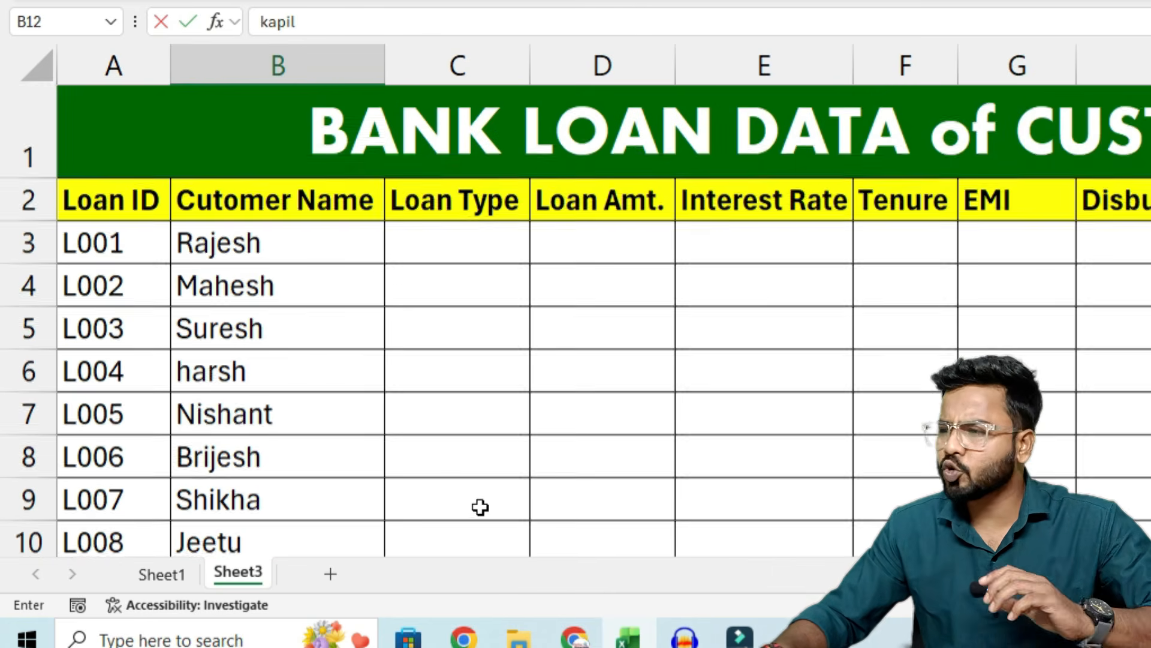
pyautogui.click(422, 252)
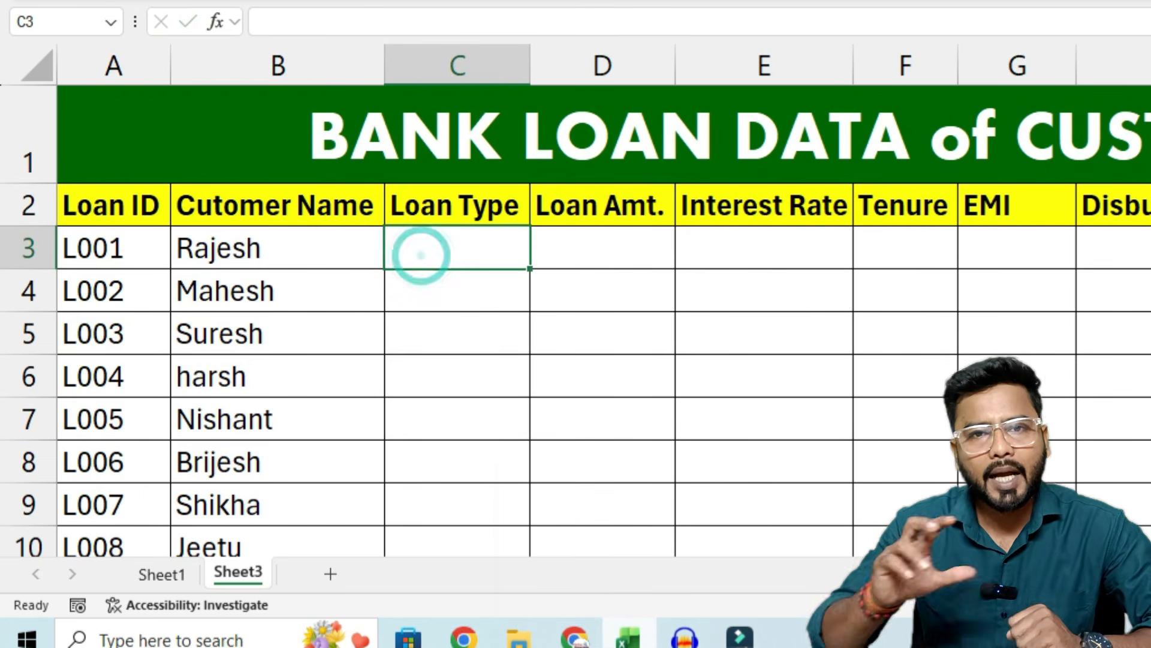
# - Examine the Loan Type dropdown options in cell C3 of the finished example on Sheet1
pyautogui.moveTo(628, 637)
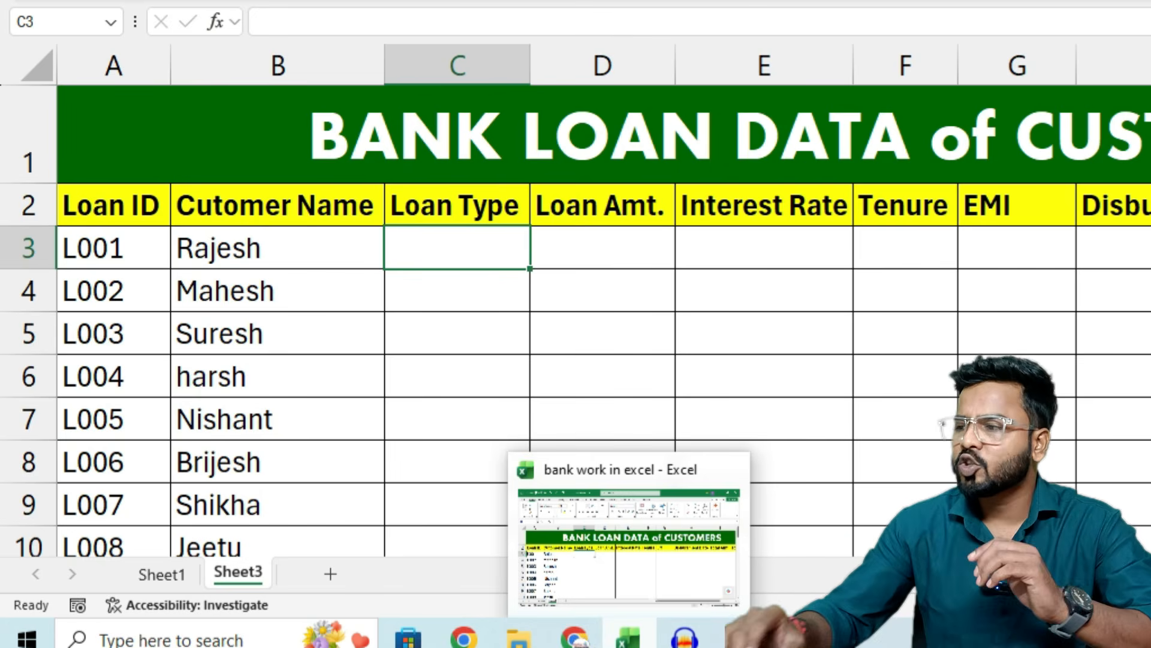
pyautogui.click(640, 304)
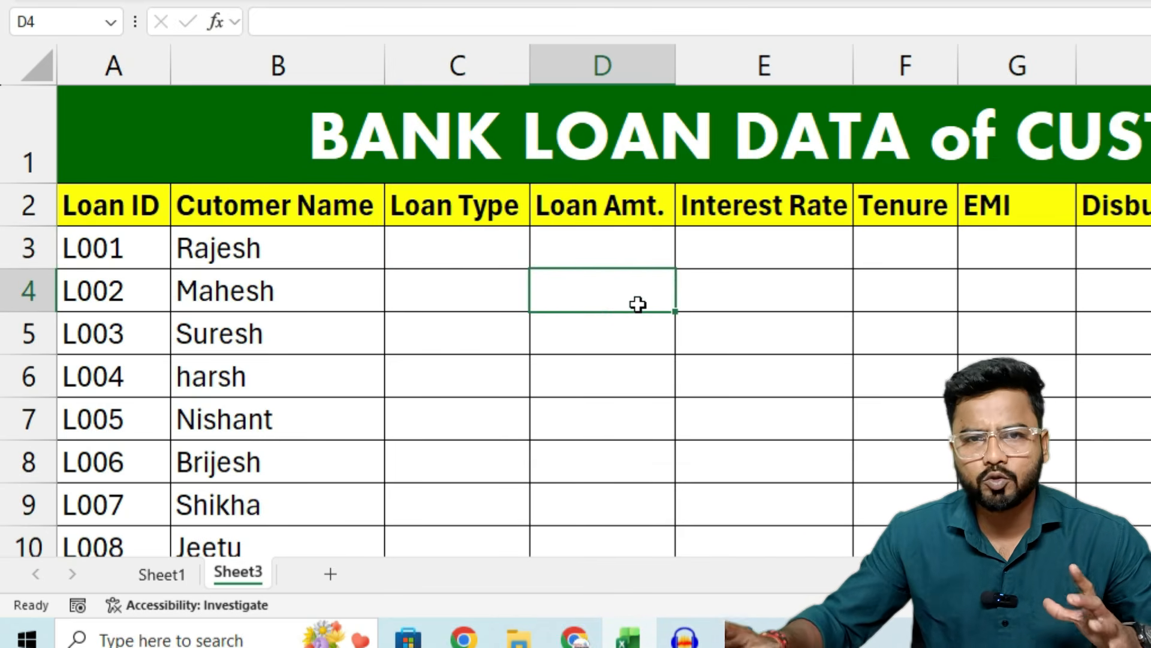
pyautogui.click(162, 574)
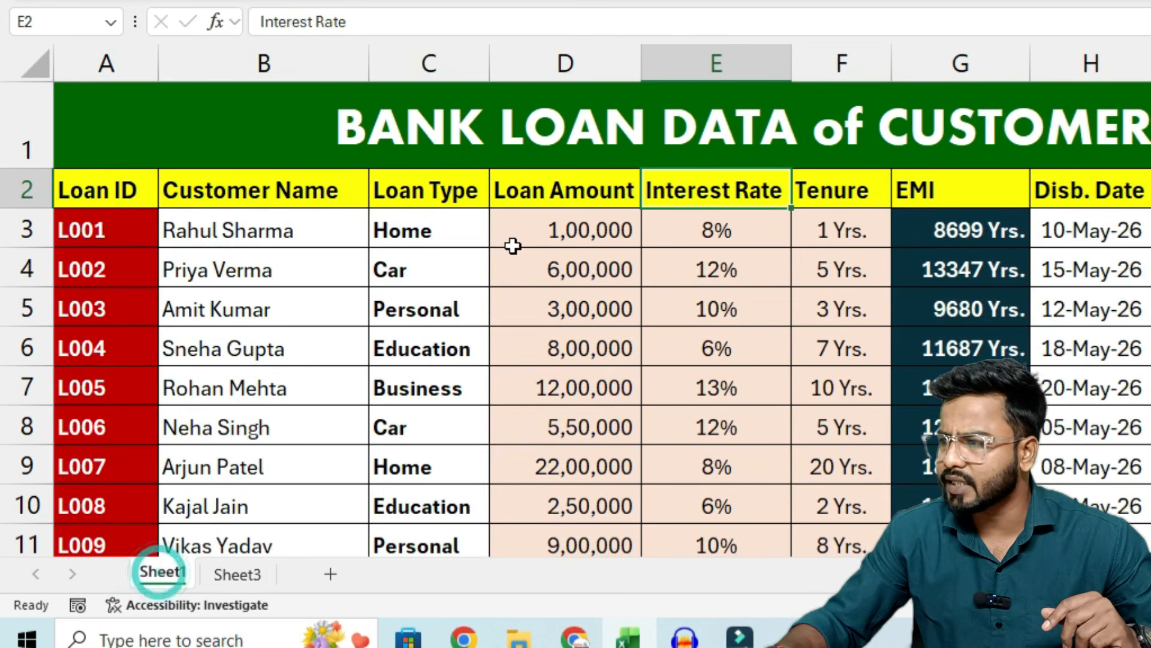
pyautogui.click(442, 226)
pyautogui.click(498, 239)
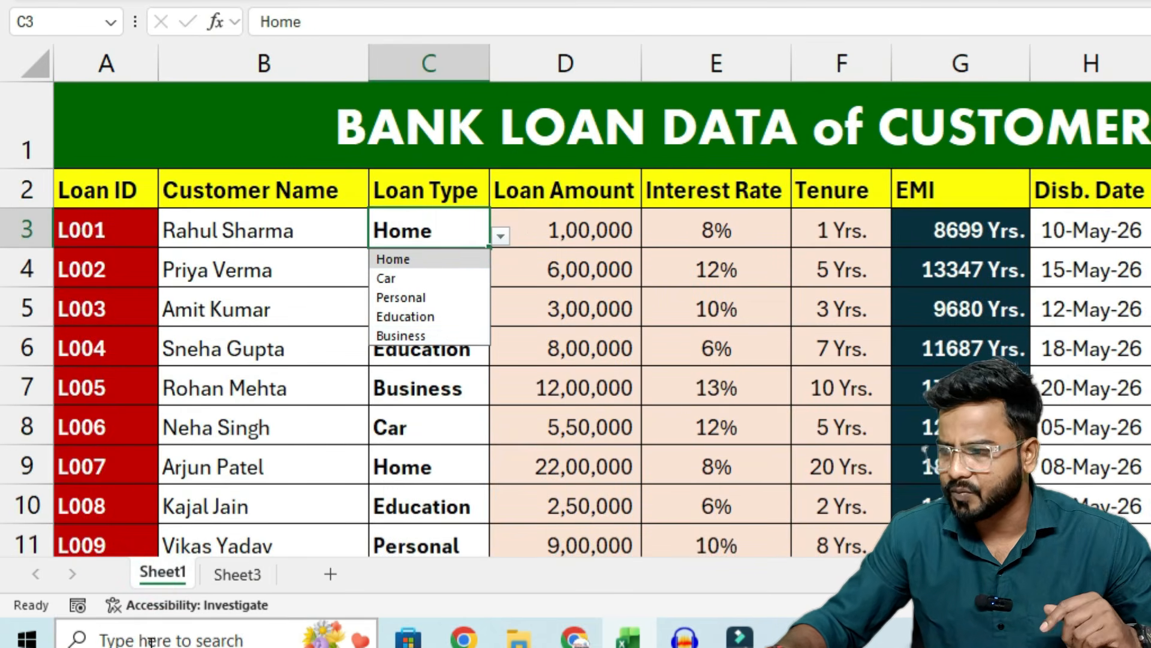
# - On Sheet3, select the Loan Type column from C3 to the end of the sheet and set its data validation to allow a List
pyautogui.click(238, 574)
pyautogui.click(330, 346)
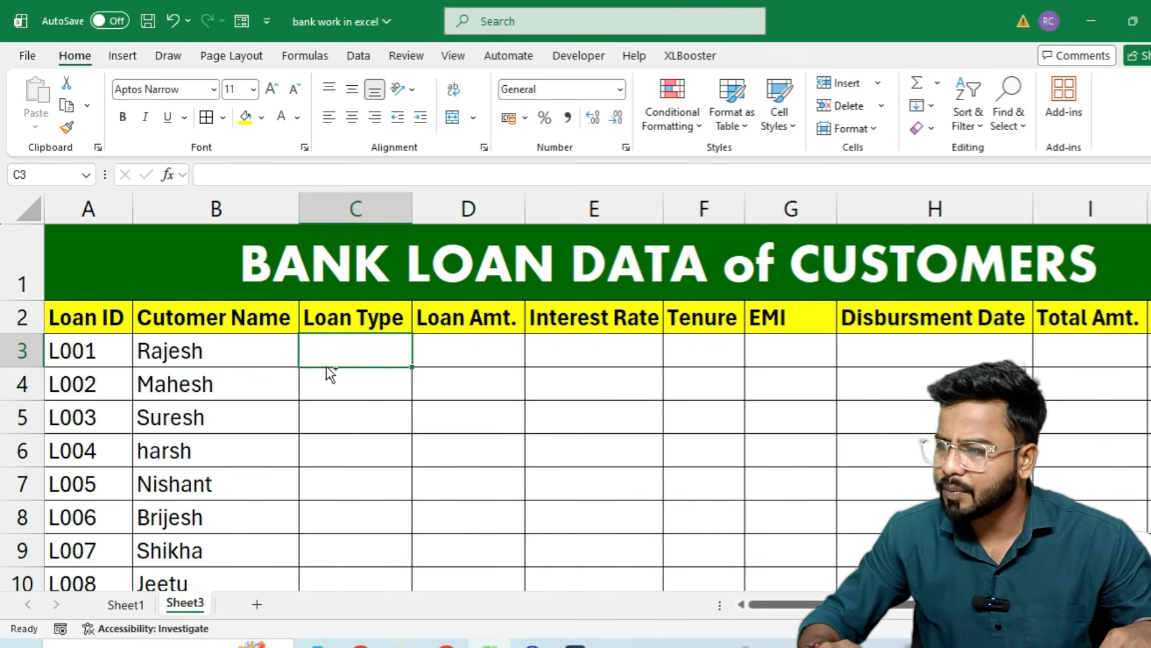
pyautogui.click(338, 354)
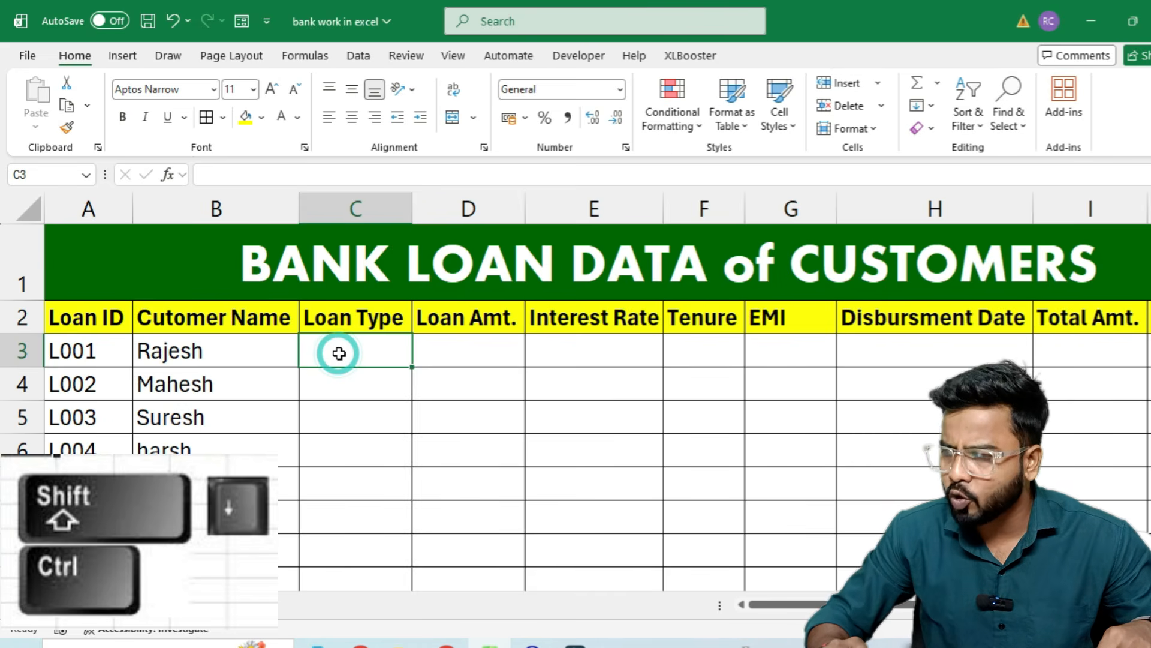
pyautogui.hotkey('ctrl', 'shift', 'Down')
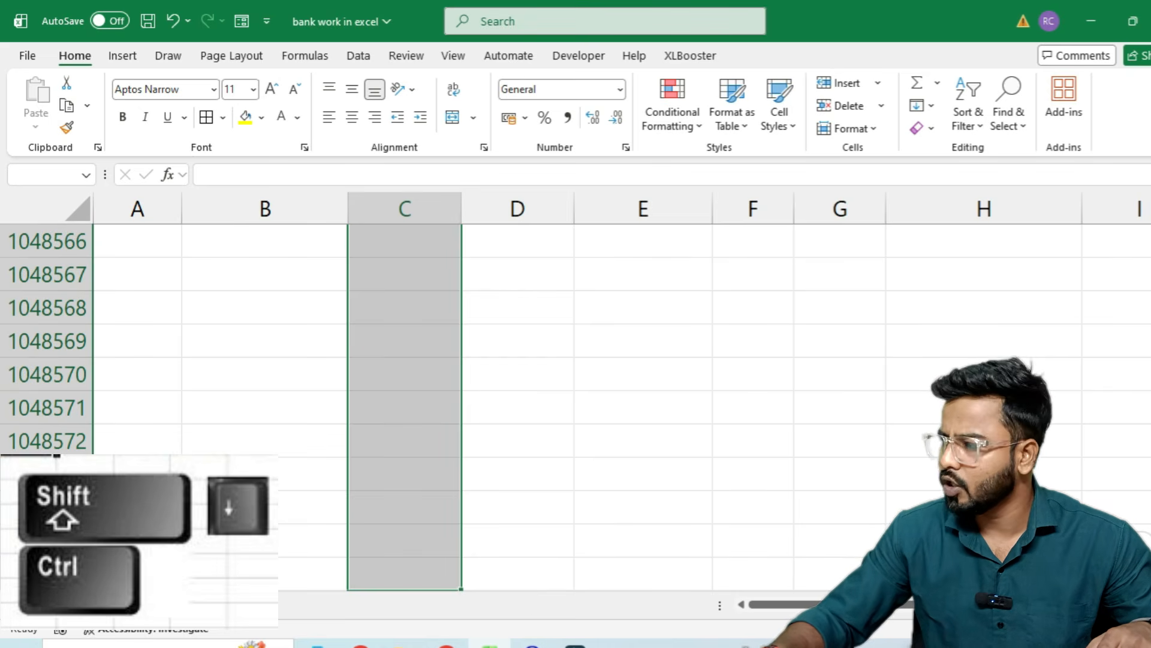
pyautogui.hotkey('ctrl', 'BackSpace')
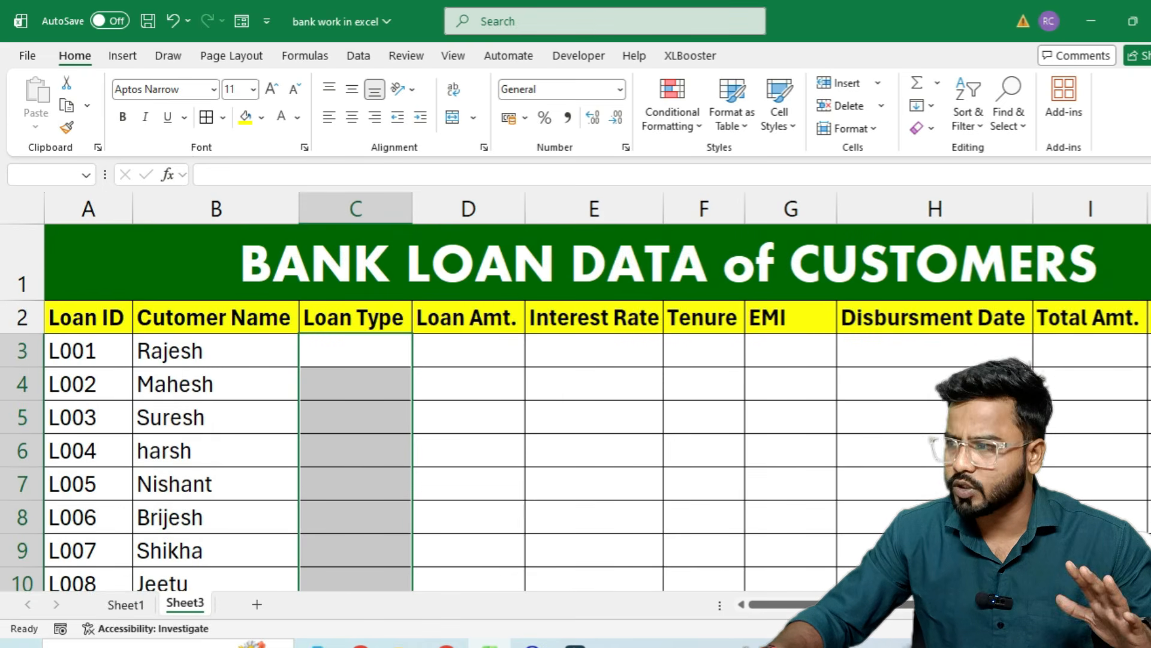
pyautogui.click(355, 56)
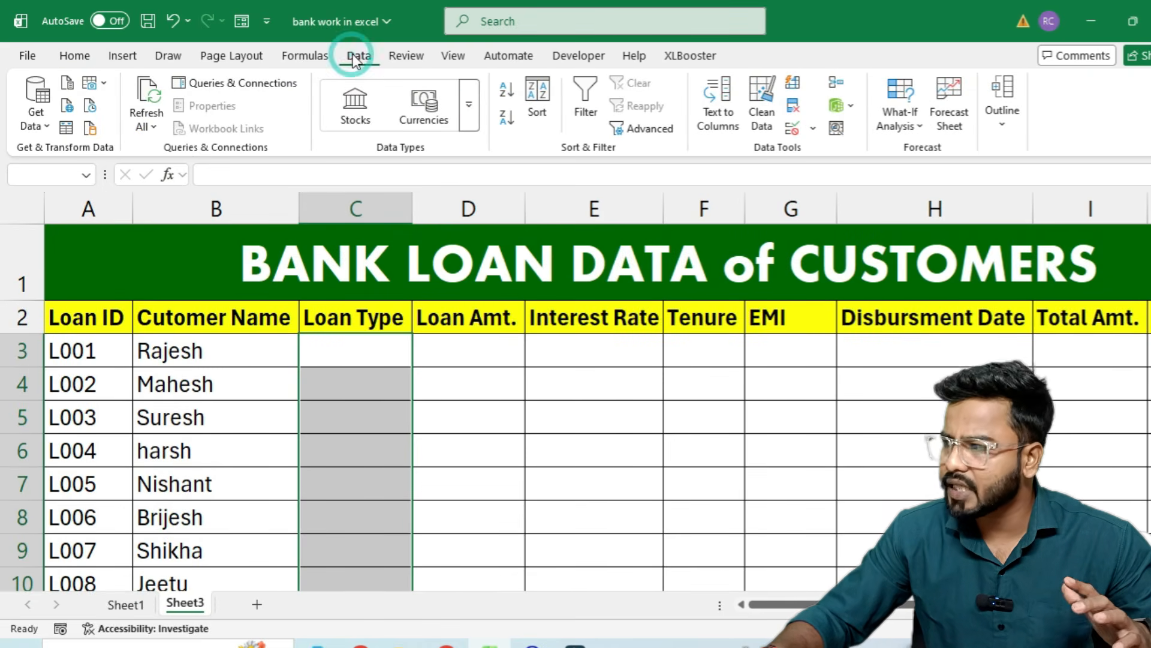
pyautogui.click(794, 128)
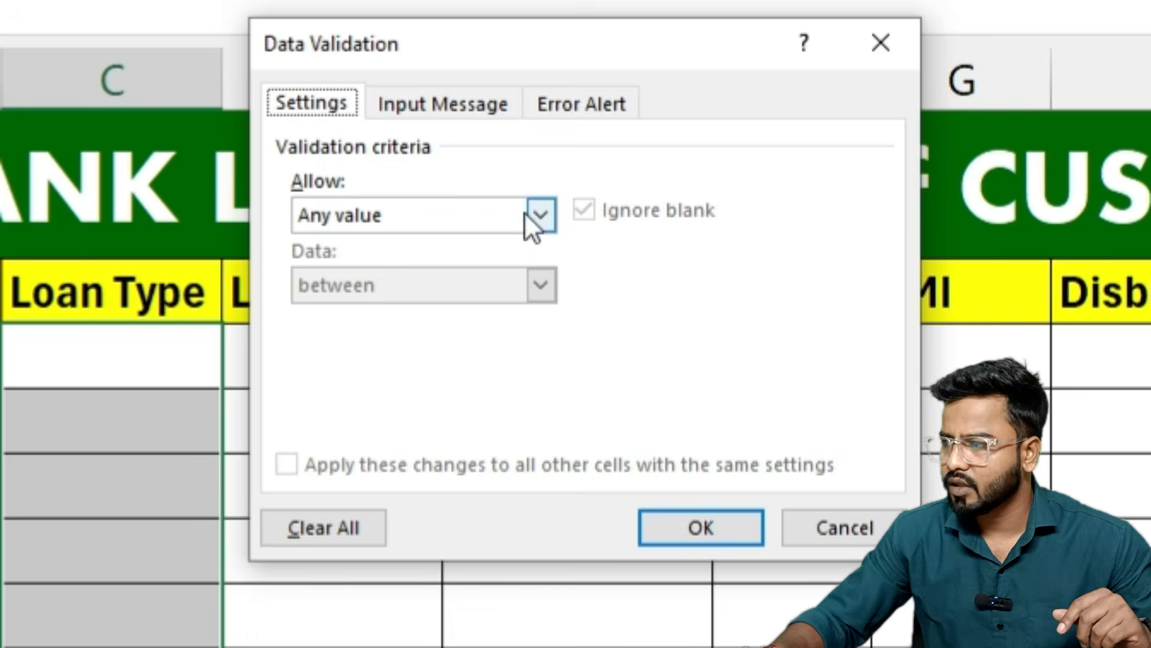
pyautogui.click(576, 279)
pyautogui.click(329, 311)
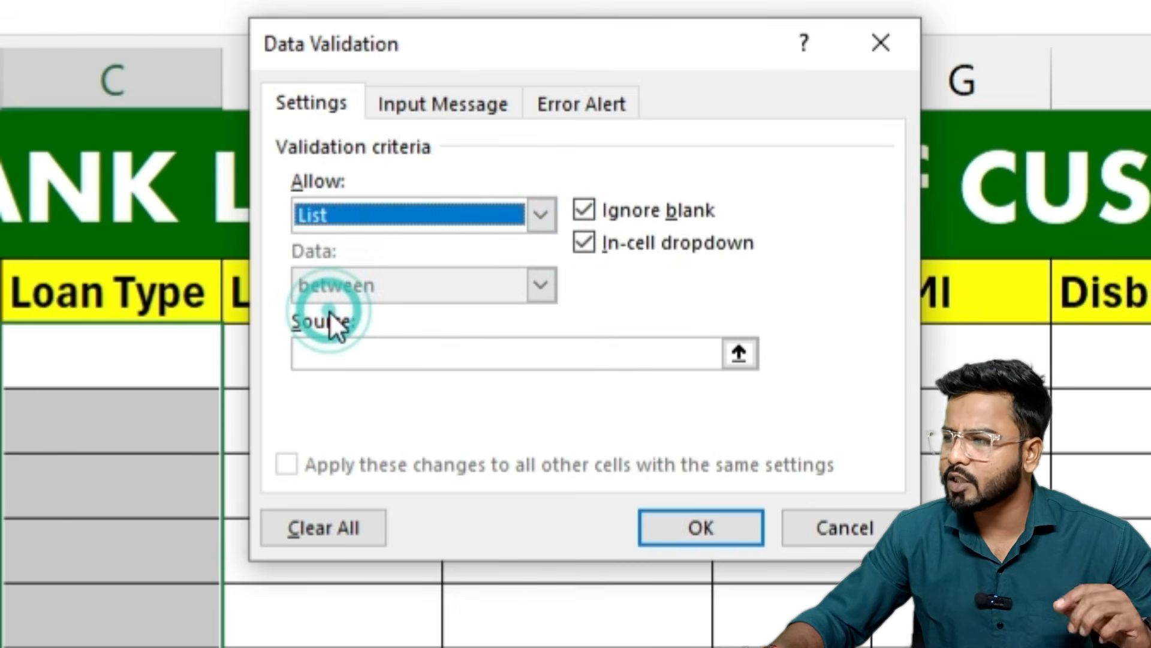
# - Set the validation list source to Home, Education, Car, Personal, Business, apply it, and open the dropdown in C3
pyautogui.click(327, 351)
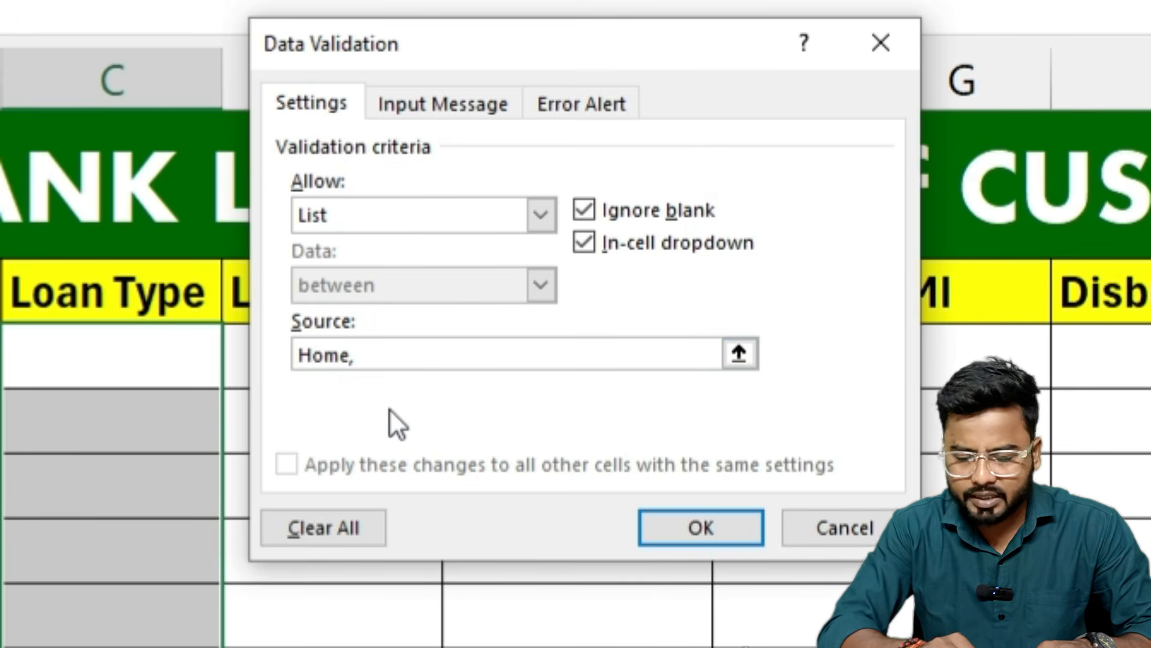
pyautogui.write('Edu')
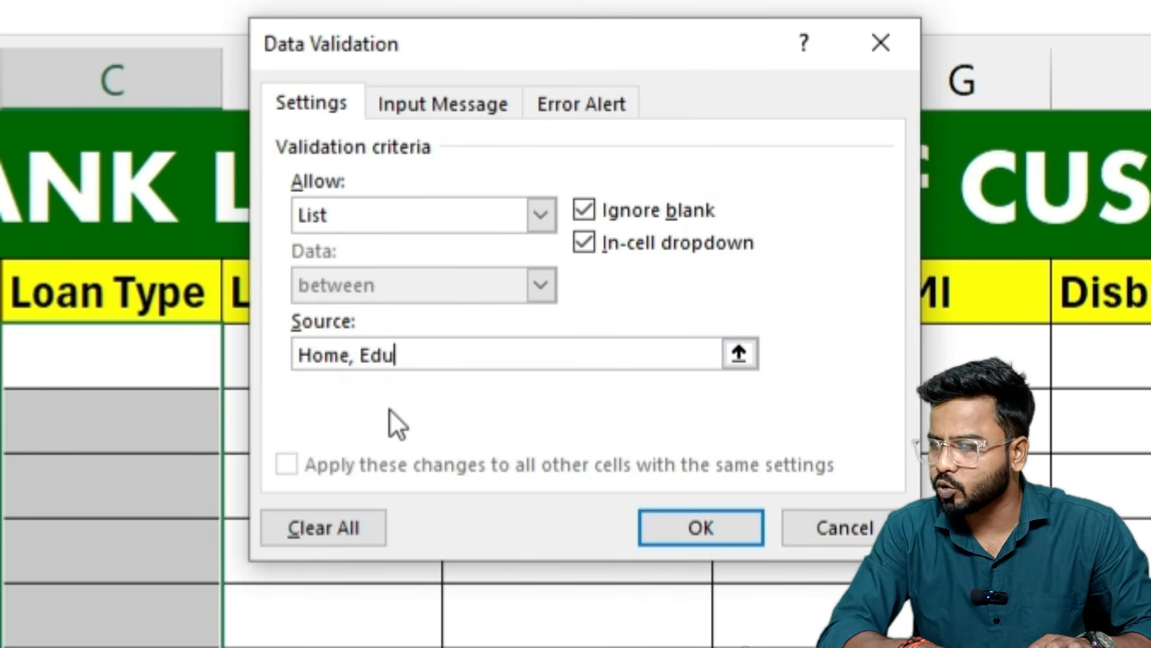
pyautogui.write('cation, ')
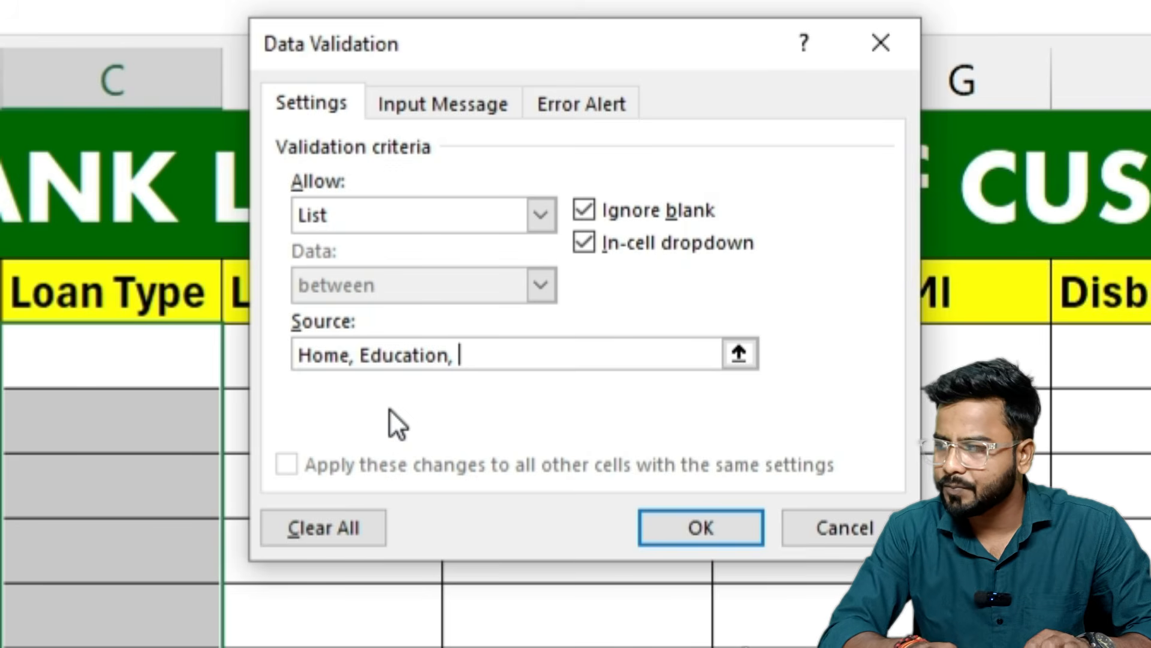
pyautogui.write('Car, P')
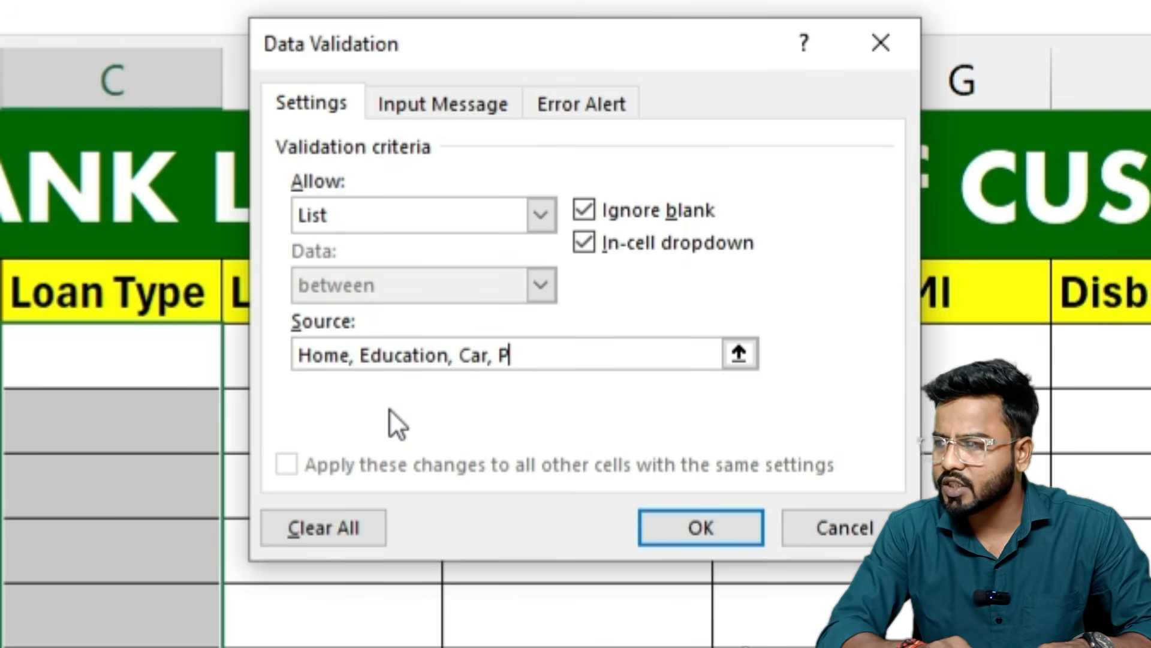
pyautogui.write('ersonal')
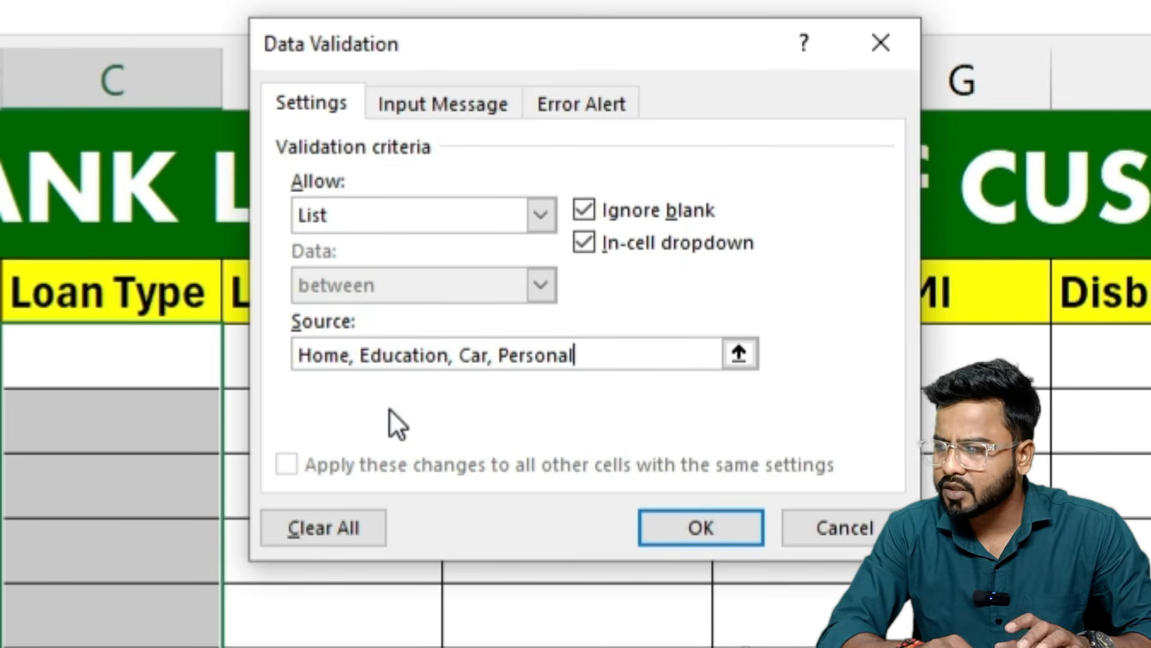
pyautogui.write(', Business')
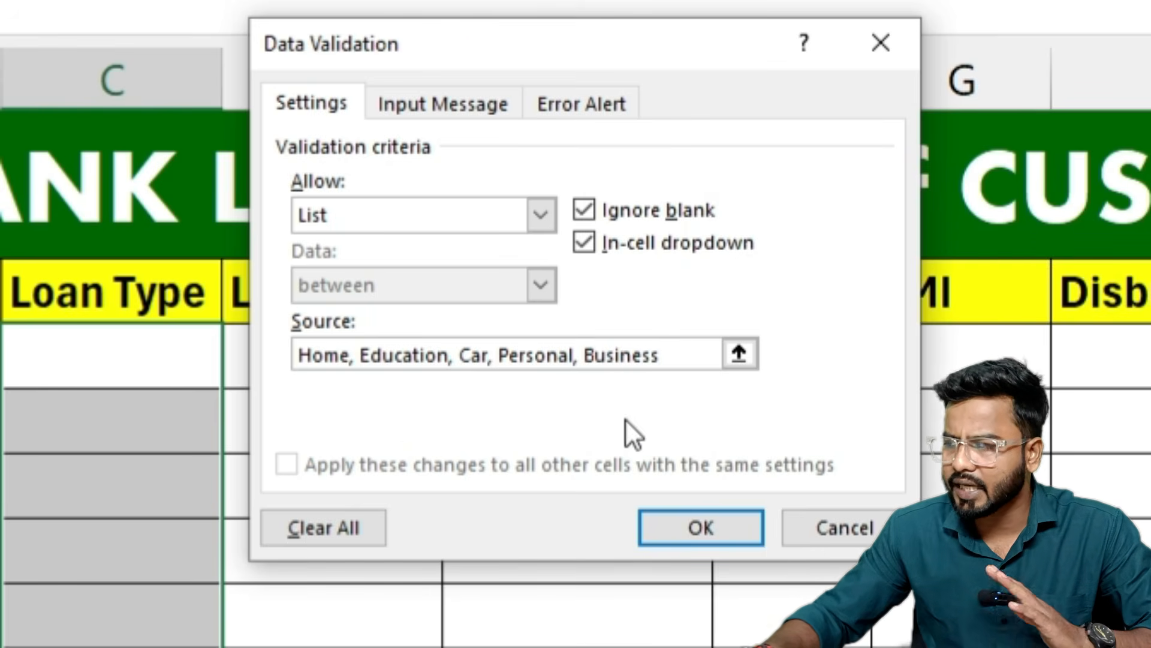
pyautogui.click(662, 528)
pyautogui.click(243, 373)
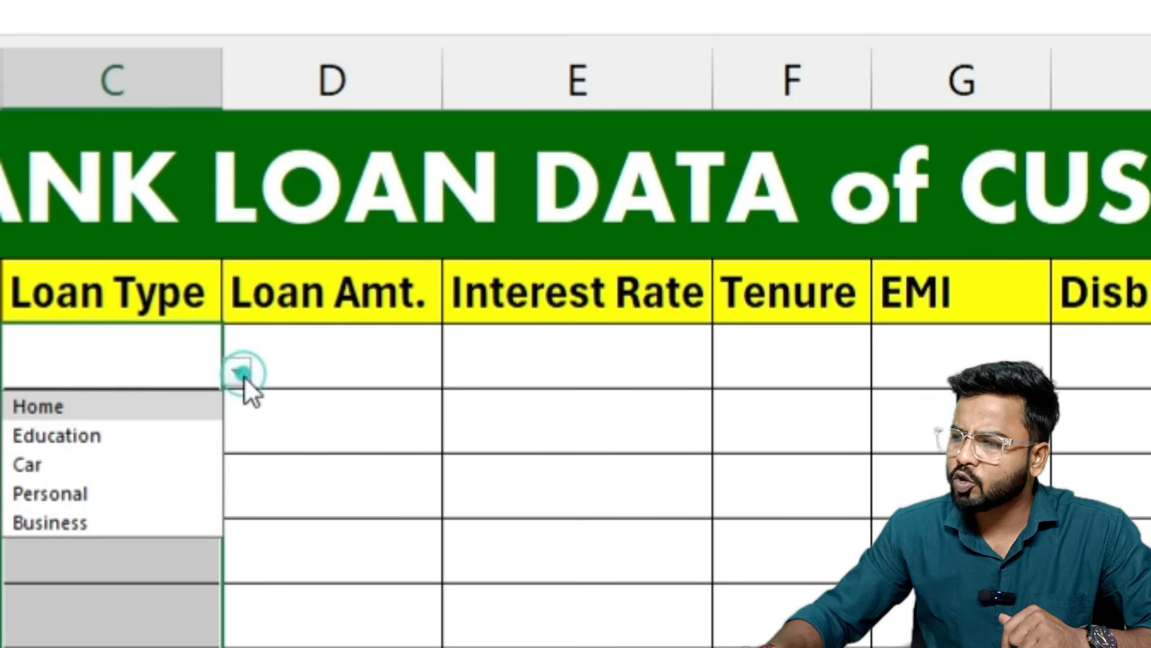
# - Choose the loan types Home, Car and Business from the dropdown lists for C3, C4 and C5
pyautogui.click(87, 411)
pyautogui.click(88, 414)
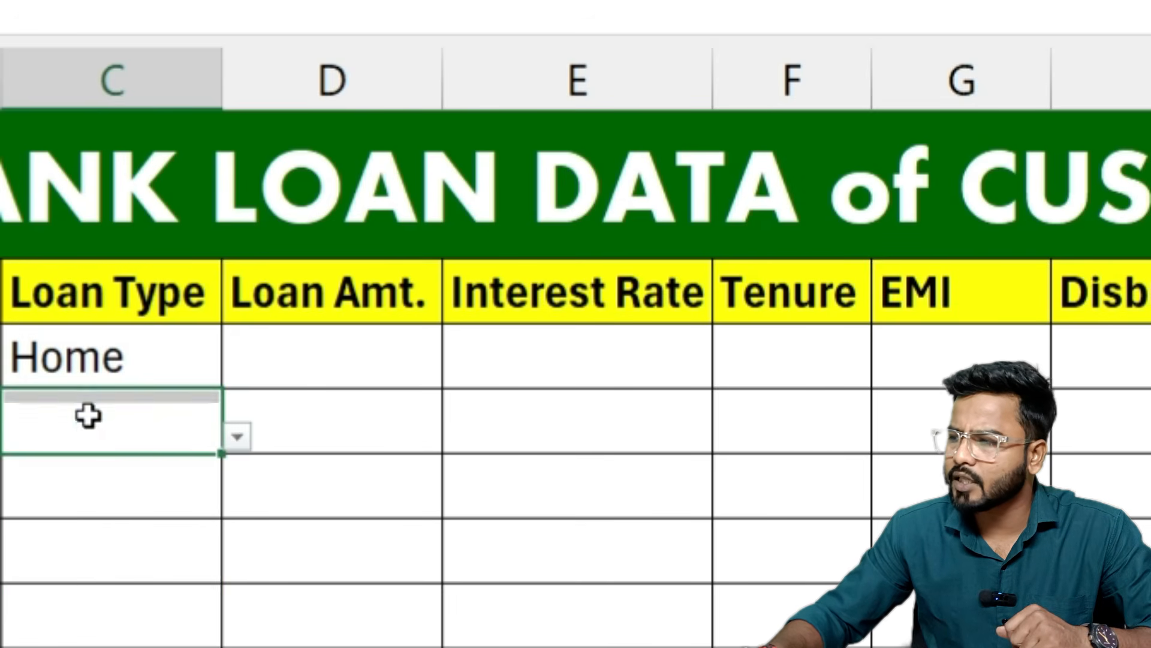
pyautogui.click(235, 435)
pyautogui.click(69, 528)
pyautogui.click(95, 480)
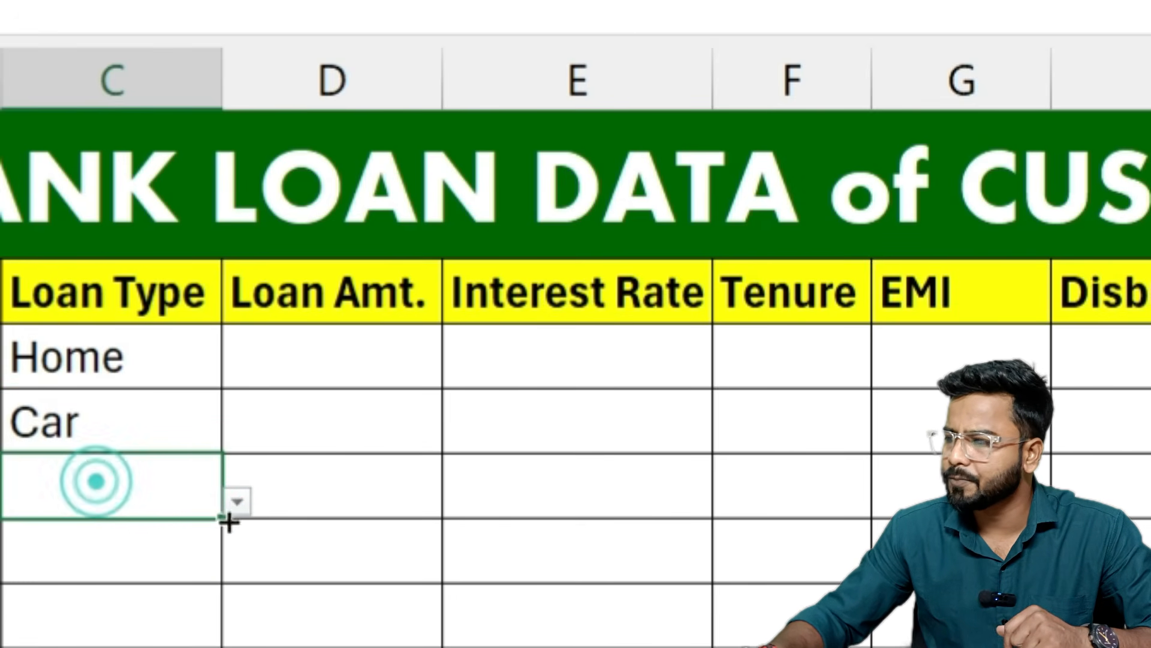
pyautogui.click(237, 501)
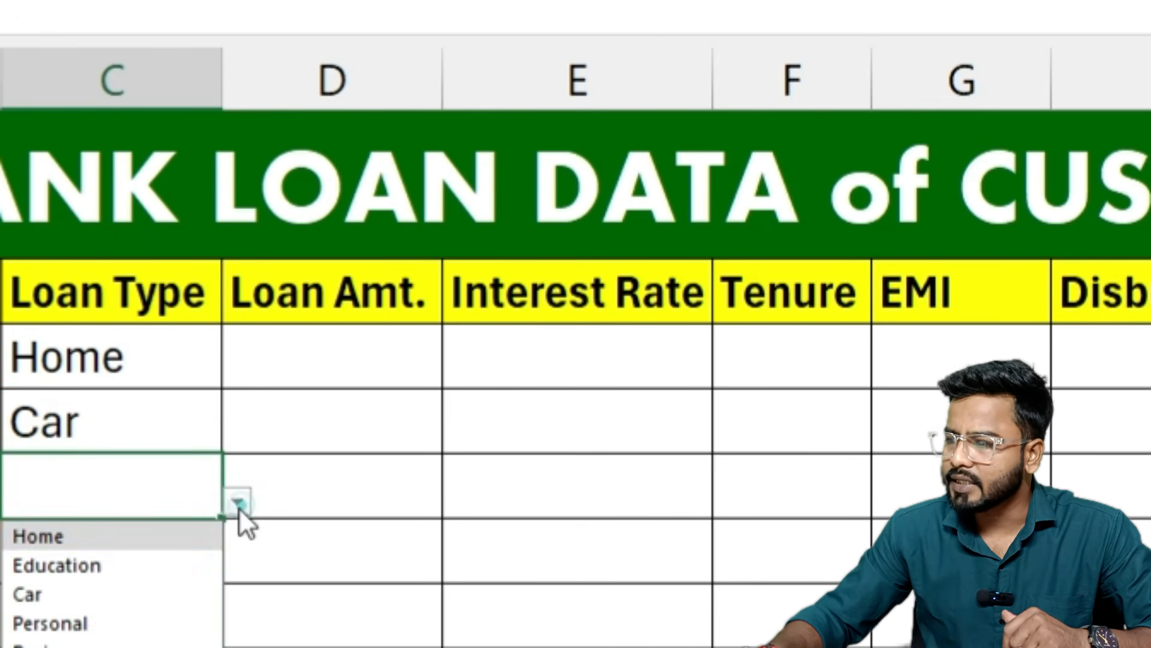
pyautogui.click(66, 644)
# - Choose Education as the loan type in C6 and Personal in C7 from their dropdown lists
pyautogui.click(87, 550)
pyautogui.click(233, 565)
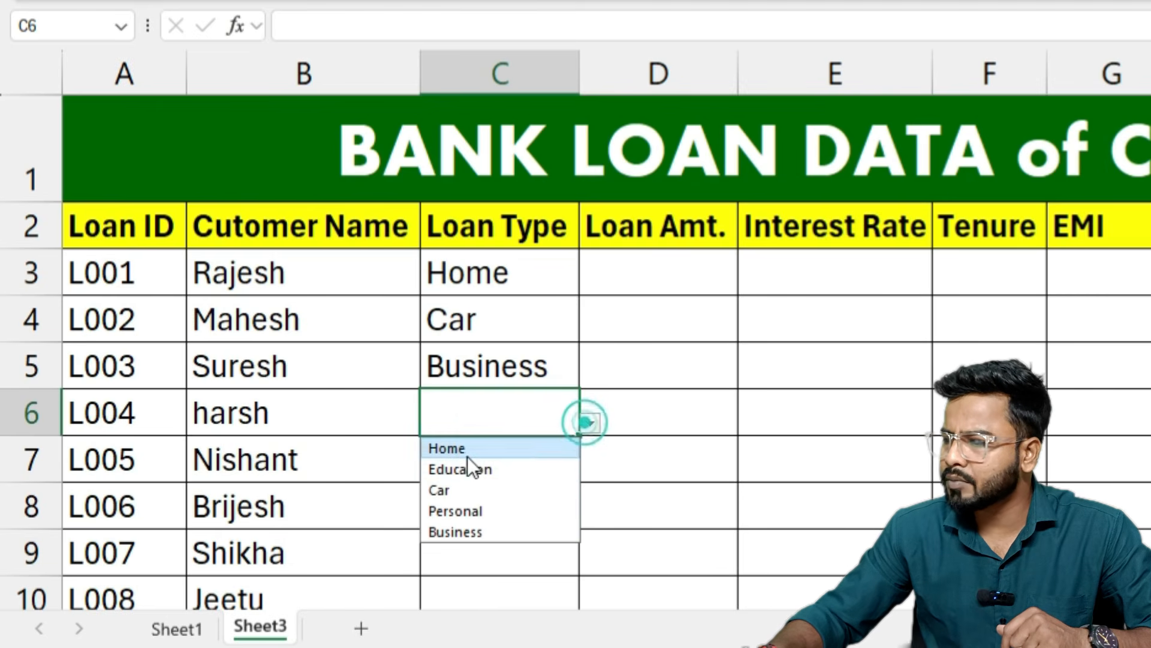
pyautogui.click(460, 474)
pyautogui.click(474, 463)
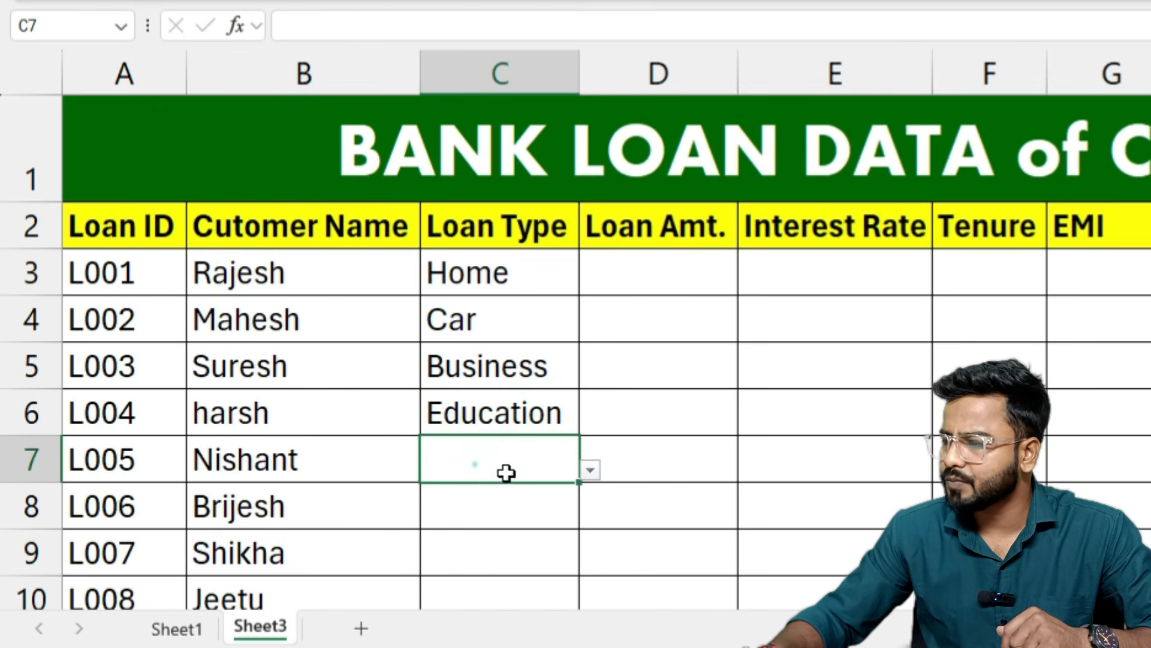
pyautogui.click(590, 471)
pyautogui.click(462, 556)
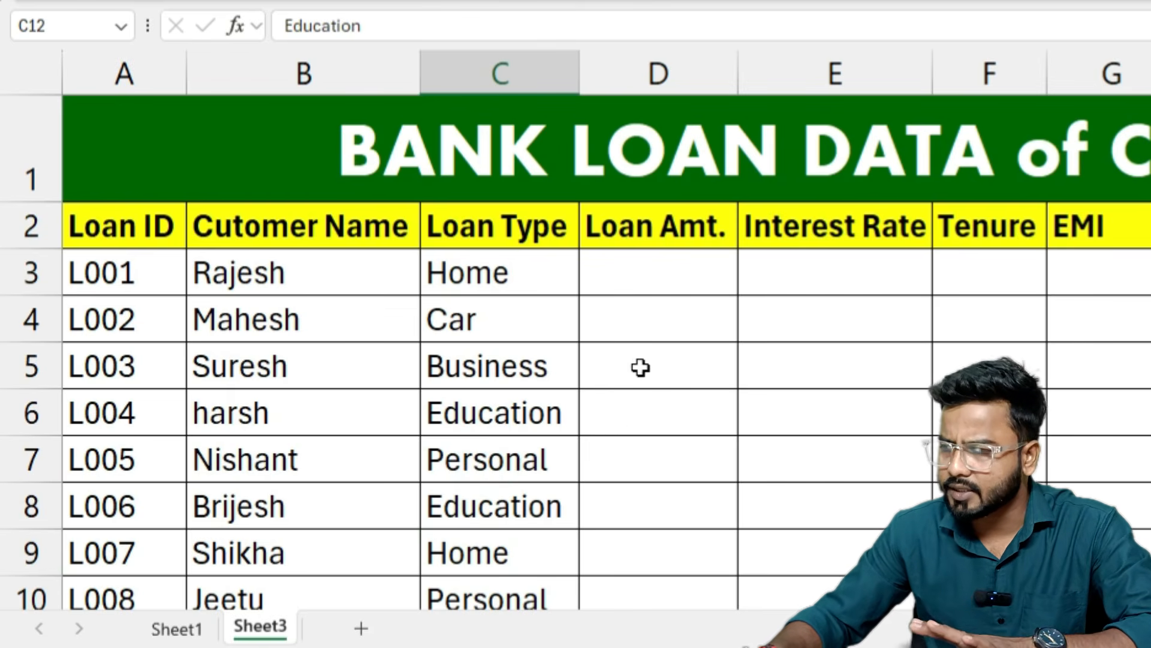
# - Enter the loan amounts 500000, 1000000 and 400000 in D3 to D5
pyautogui.click(642, 271)
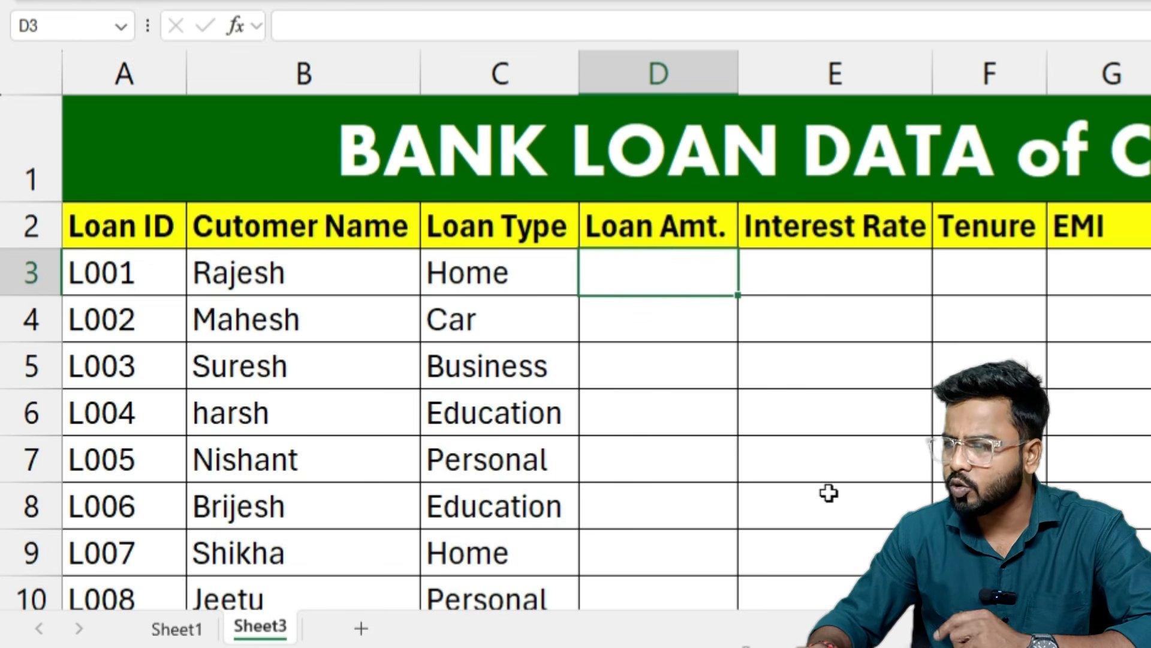
pyautogui.write('500000')
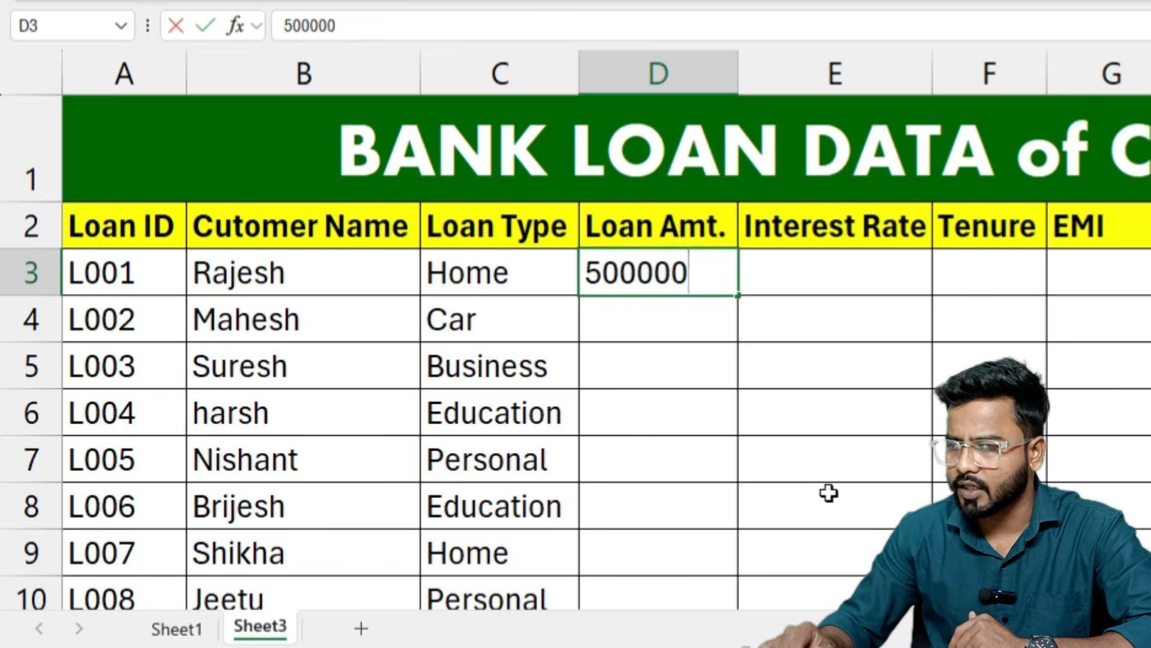
pyautogui.press('Return')
pyautogui.write('1000000')
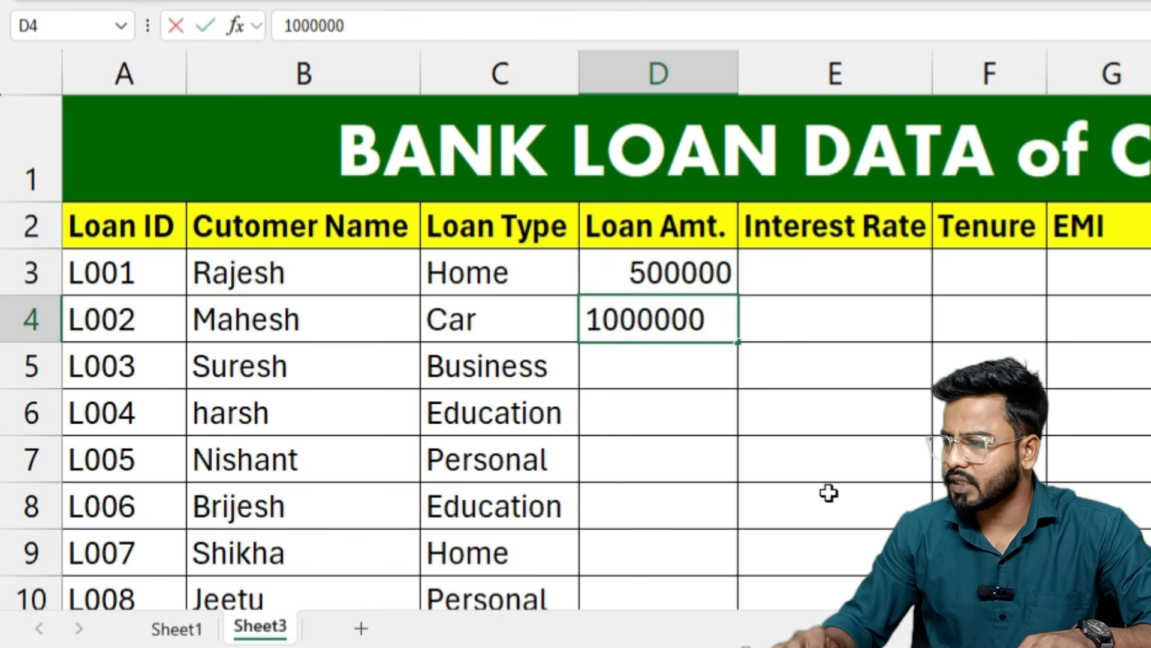
pyautogui.press('Return')
pyautogui.write('400000')
pyautogui.press('Return')
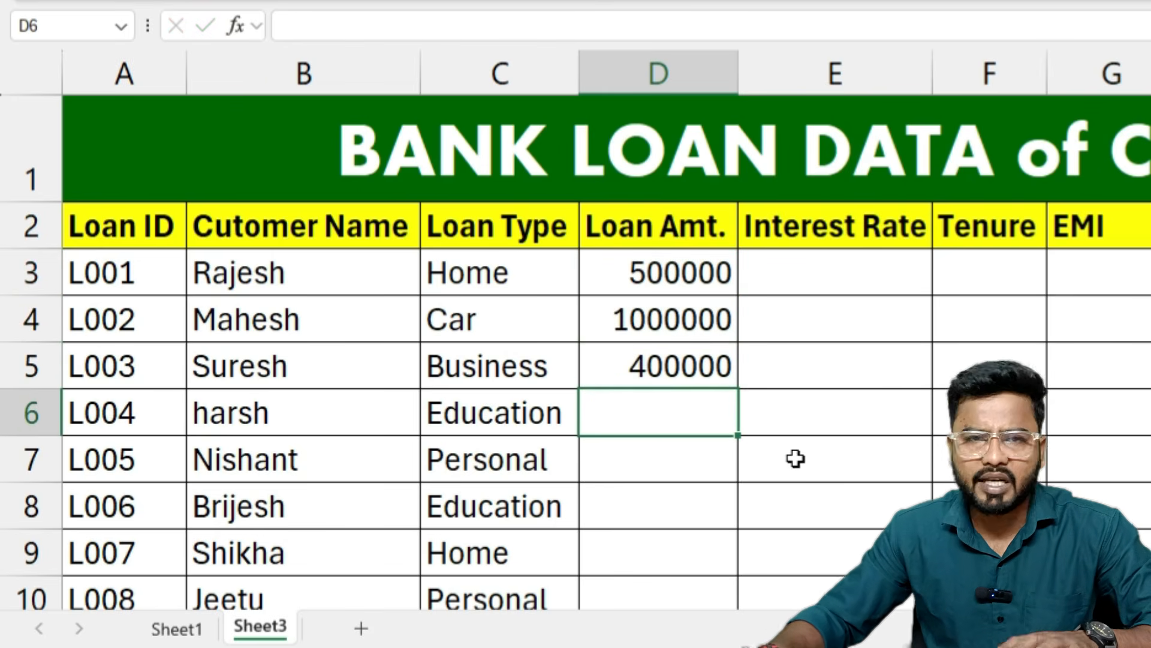
# - Copy the three loan amounts in D3:D5 and paste them into D6:D8 and D9:D11
pyautogui.click(667, 282)
pyautogui.moveTo(668, 282); pyautogui.dragTo(671, 360)
pyautogui.hotkey('ctrl', 'c')
pyautogui.click(637, 435)
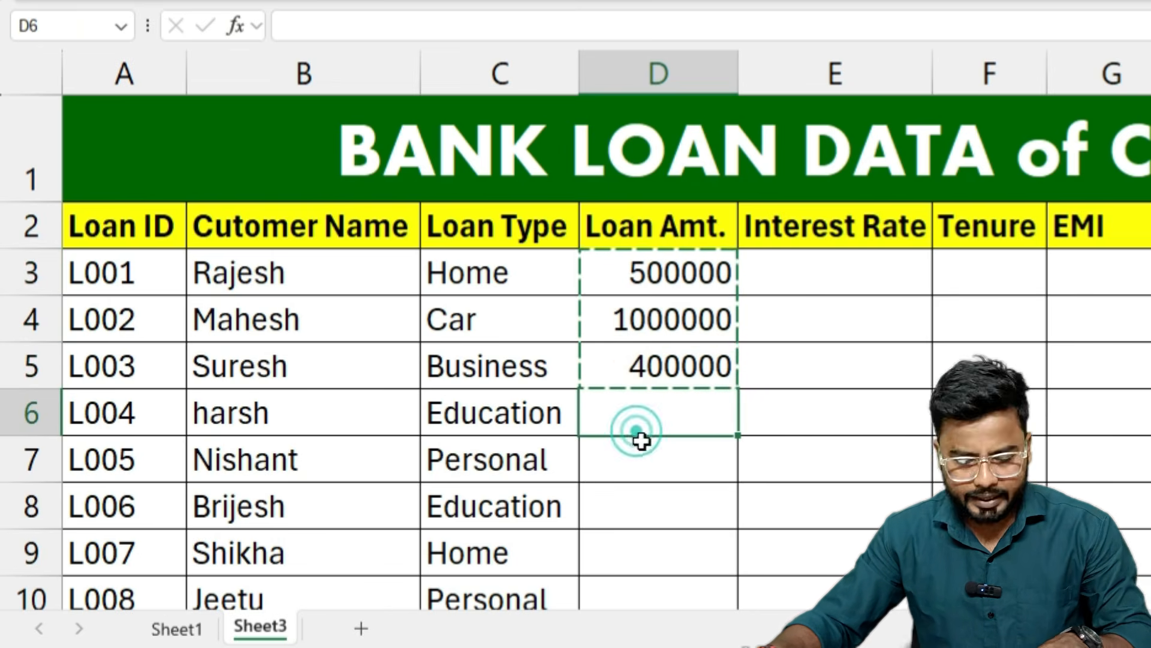
pyautogui.hotkey('ctrl', 'v')
pyautogui.scroll(-2, 656, 442)
pyautogui.click(660, 291)
pyautogui.hotkey('ctrl', 'v')
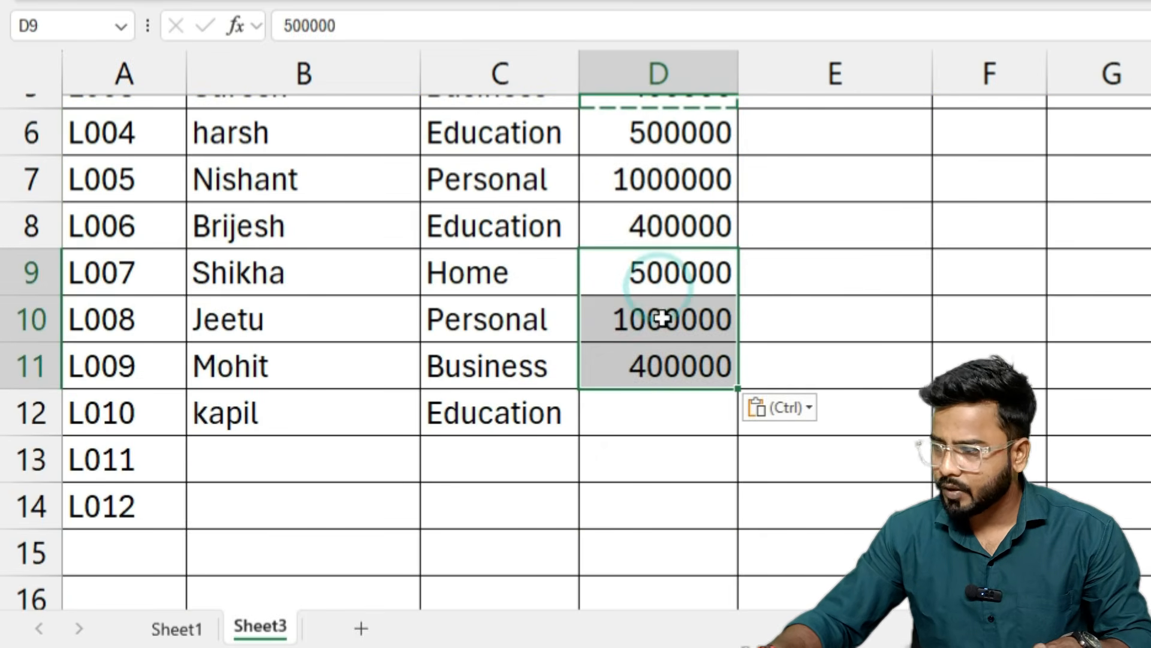
# - Enter 100000 as the loan amount in D12
pyautogui.click(658, 424)
pyautogui.click(658, 424)
pyautogui.write('100000')
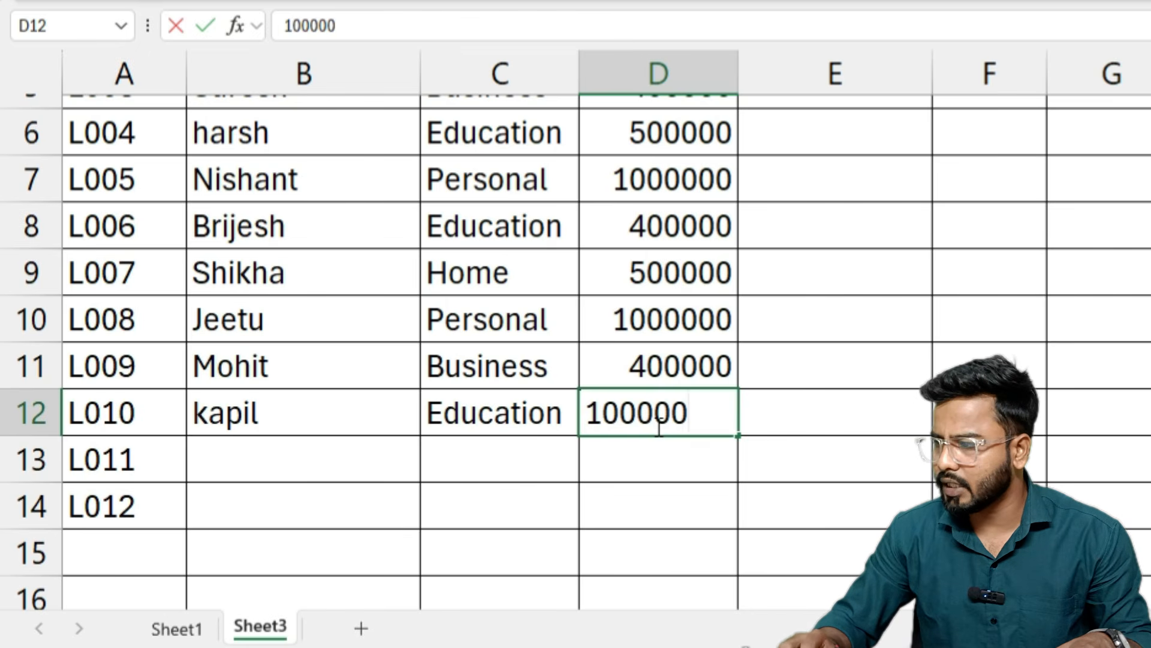
pyautogui.press('Return')
pyautogui.scroll(2, 659, 426)
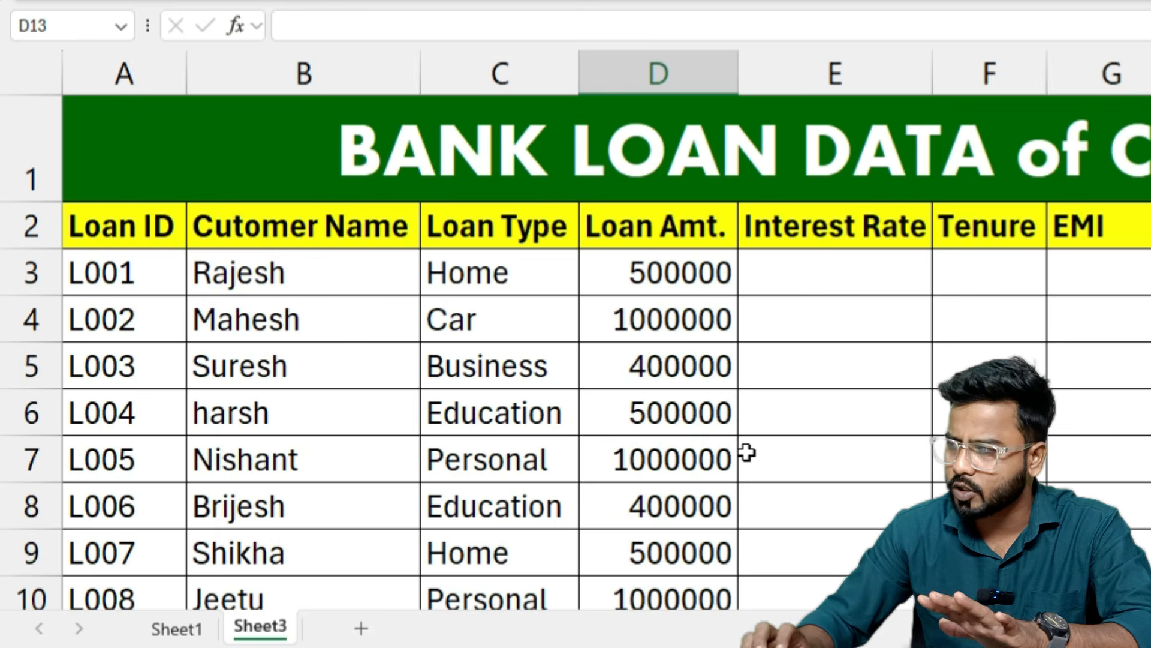
# - Start an IFS formula in E3 of the Interest Rate column that returns 8% when C3 equals "Home"
pyautogui.click(846, 277)
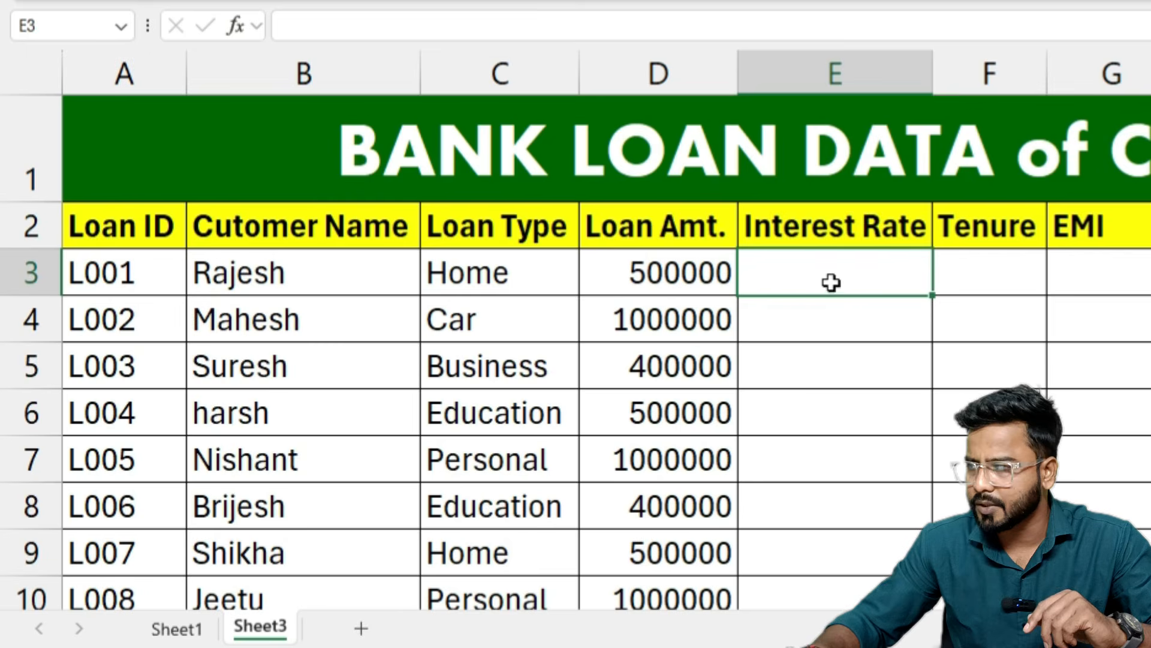
pyautogui.scroll(-1, 834, 285)
pyautogui.click(862, 365)
pyautogui.click(809, 170)
pyautogui.scroll(1, 821, 222)
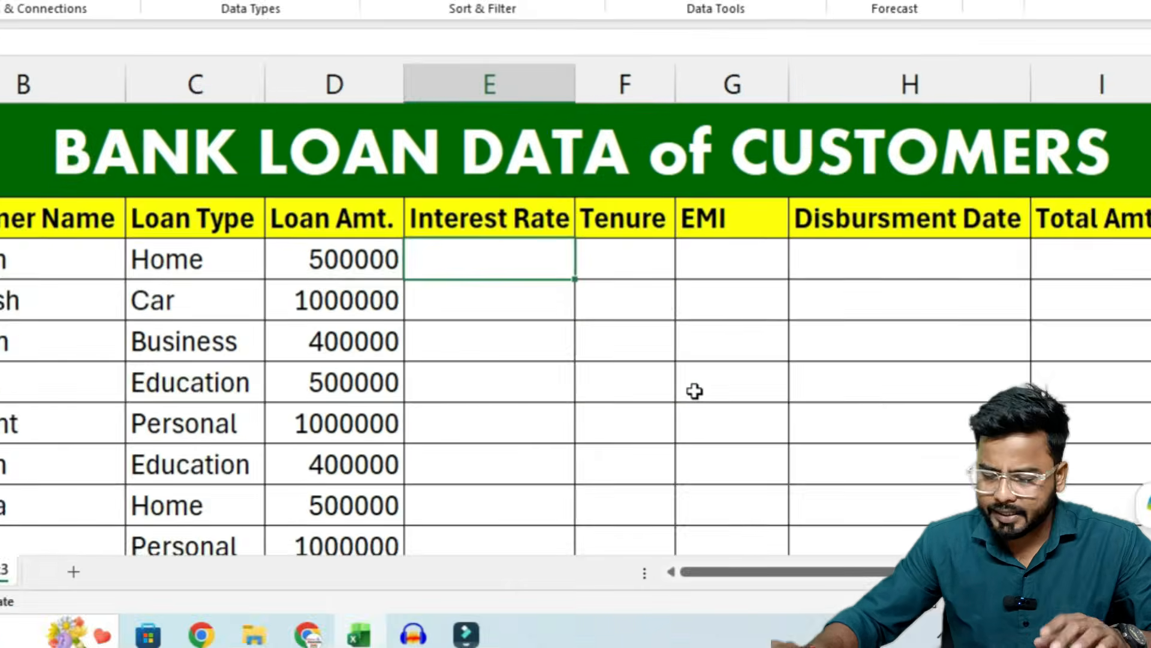
pyautogui.write('=ifs')
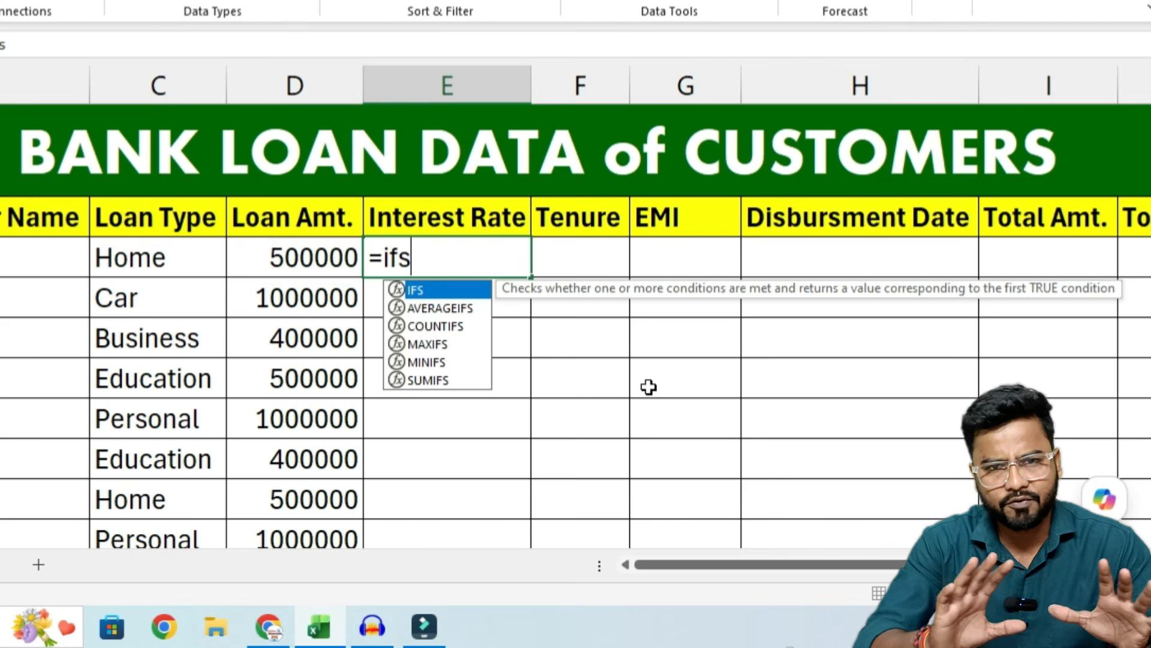
pyautogui.press('Tab')
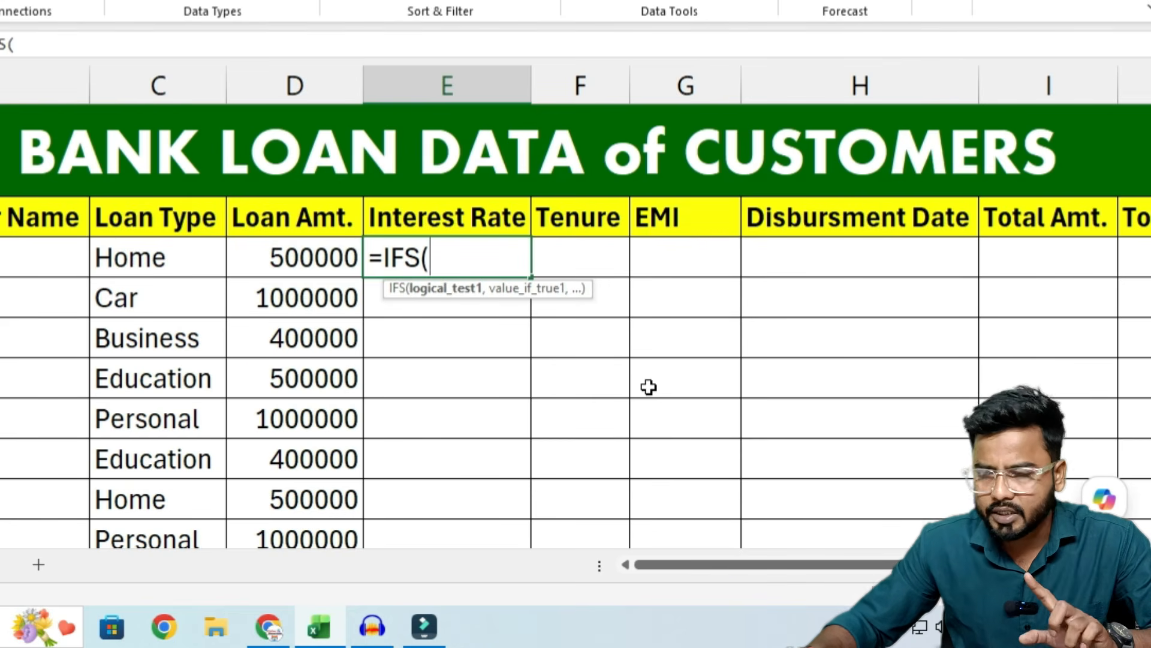
pyautogui.click(126, 255)
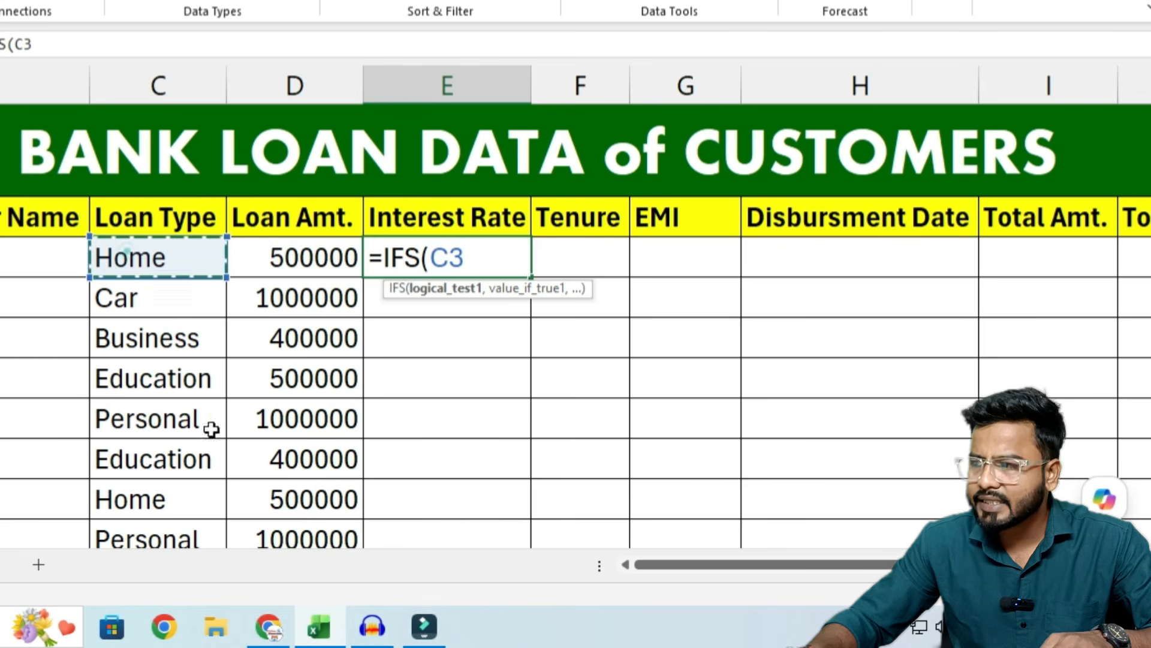
pyautogui.write('="')
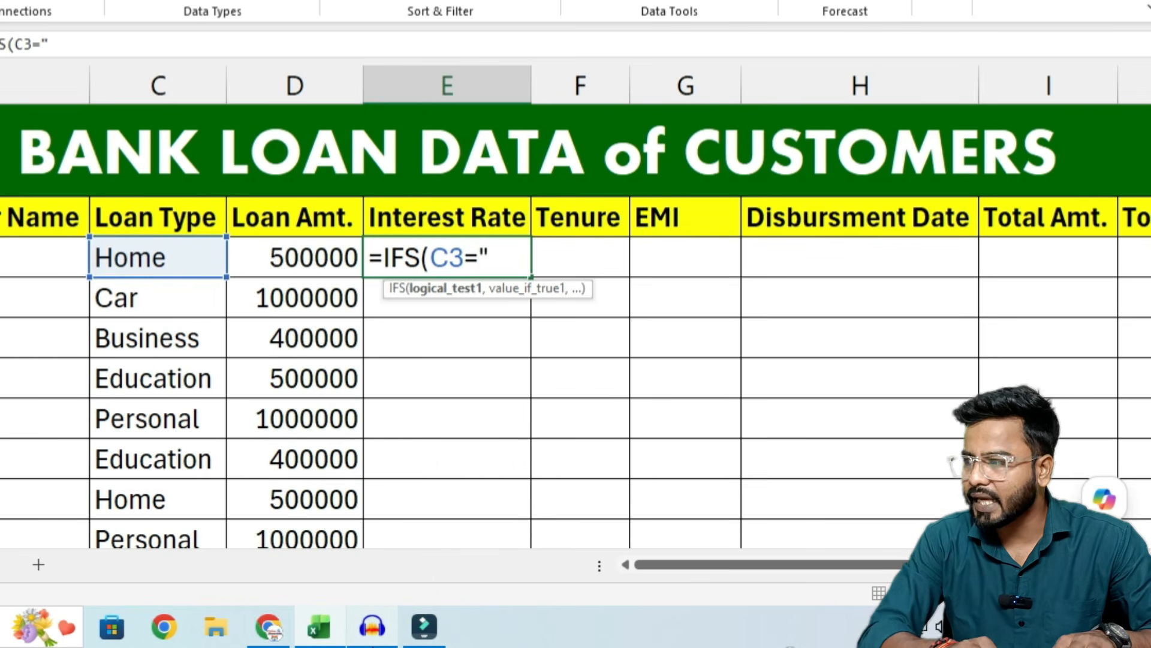
pyautogui.write('Home"')
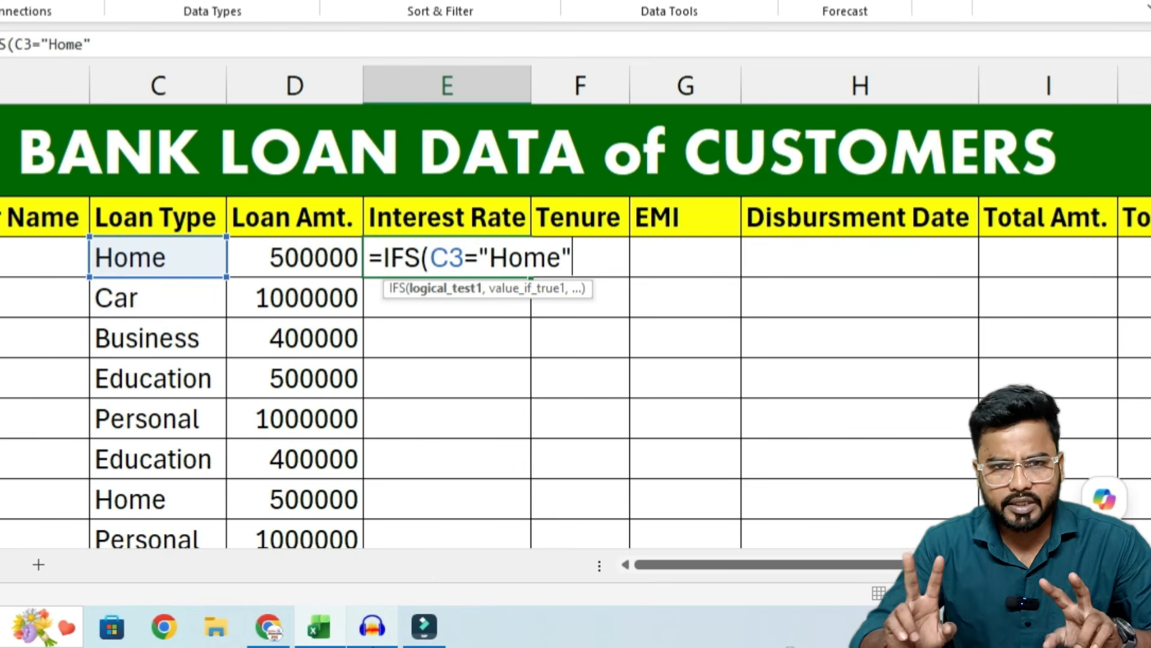
pyautogui.write(',')
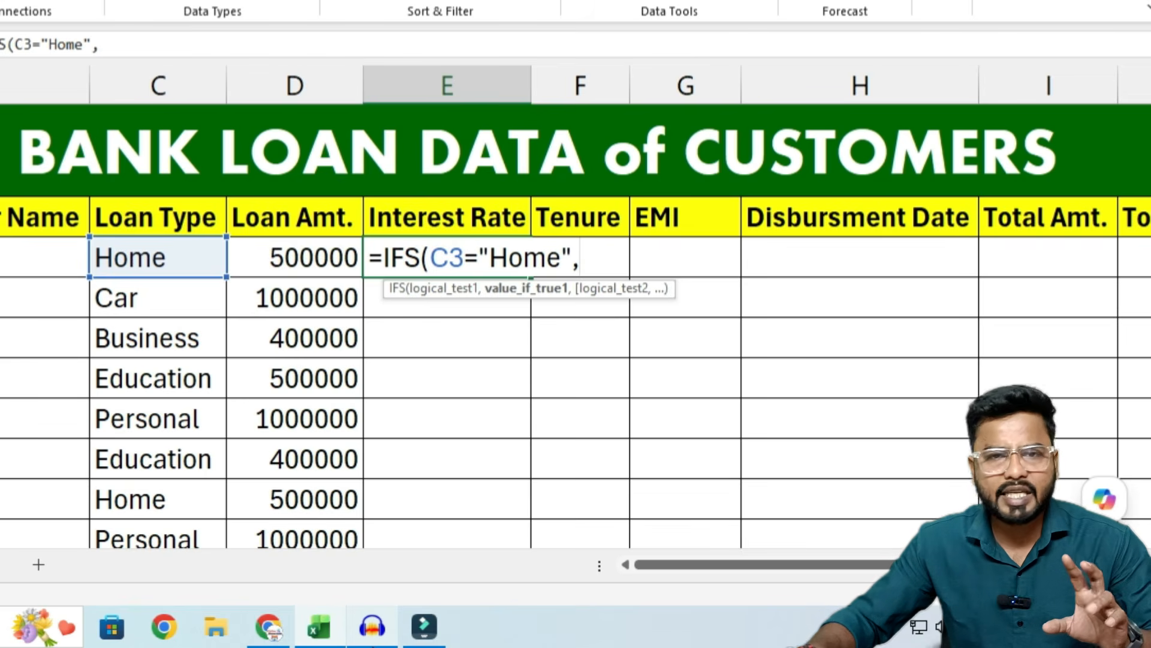
pyautogui.moveTo(372, 626)
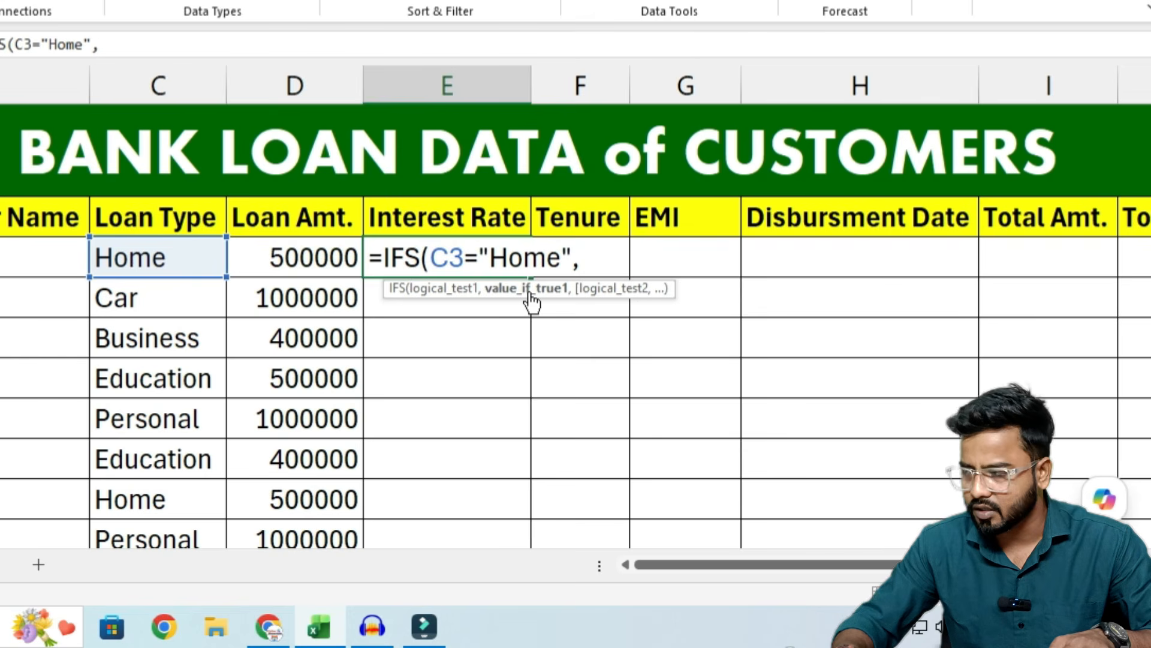
pyautogui.write('8%')
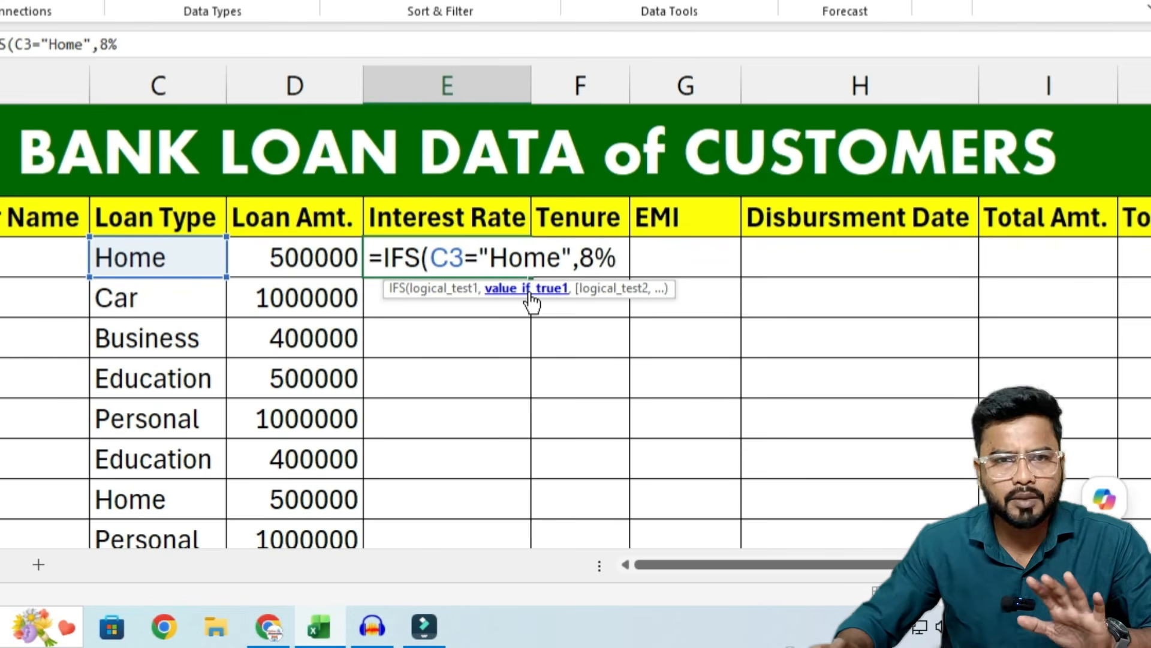
pyautogui.write(',')
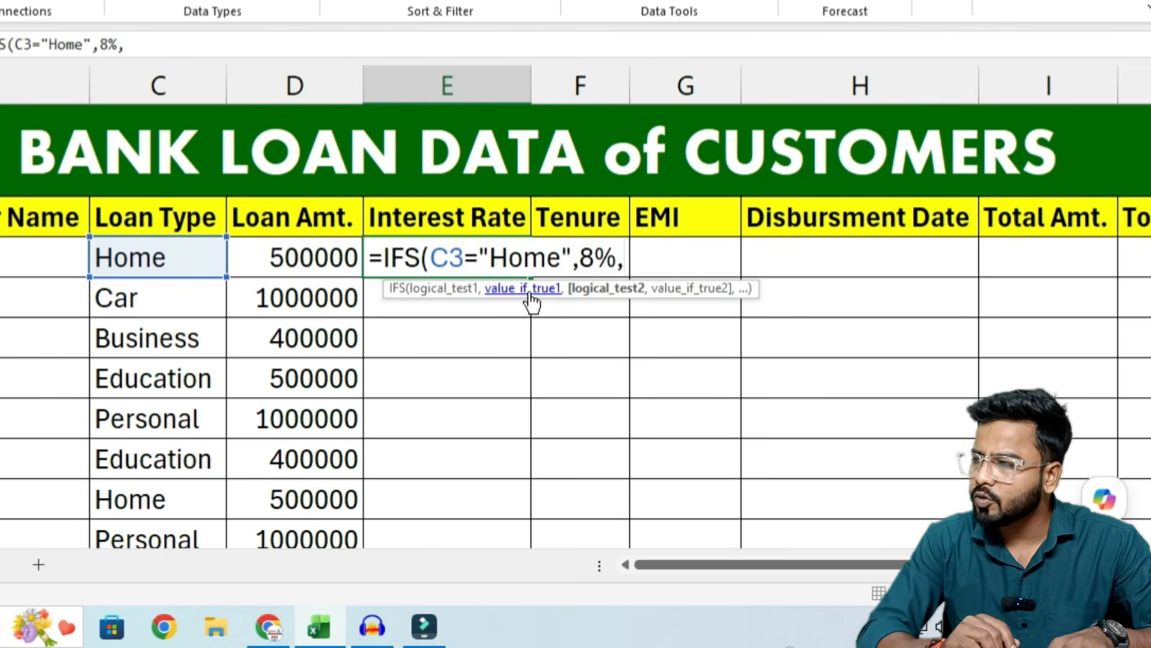
# - Add a second condition to the E3 formula that returns 12% when C3 equals "Car"
pyautogui.click(170, 253)
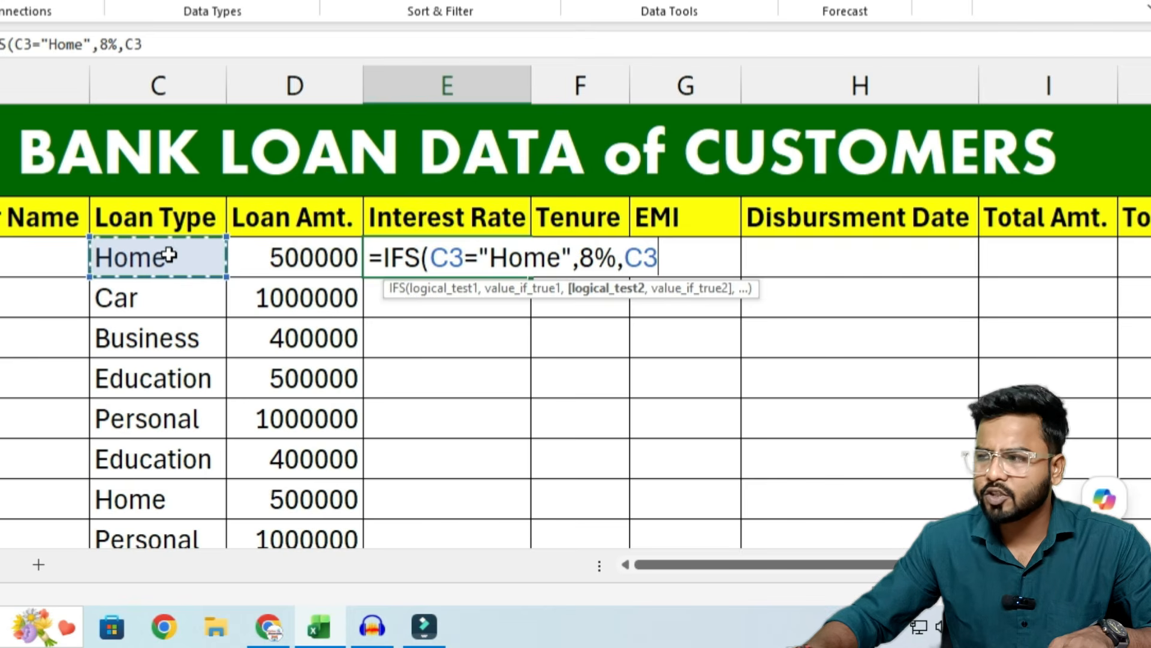
pyautogui.write('=')
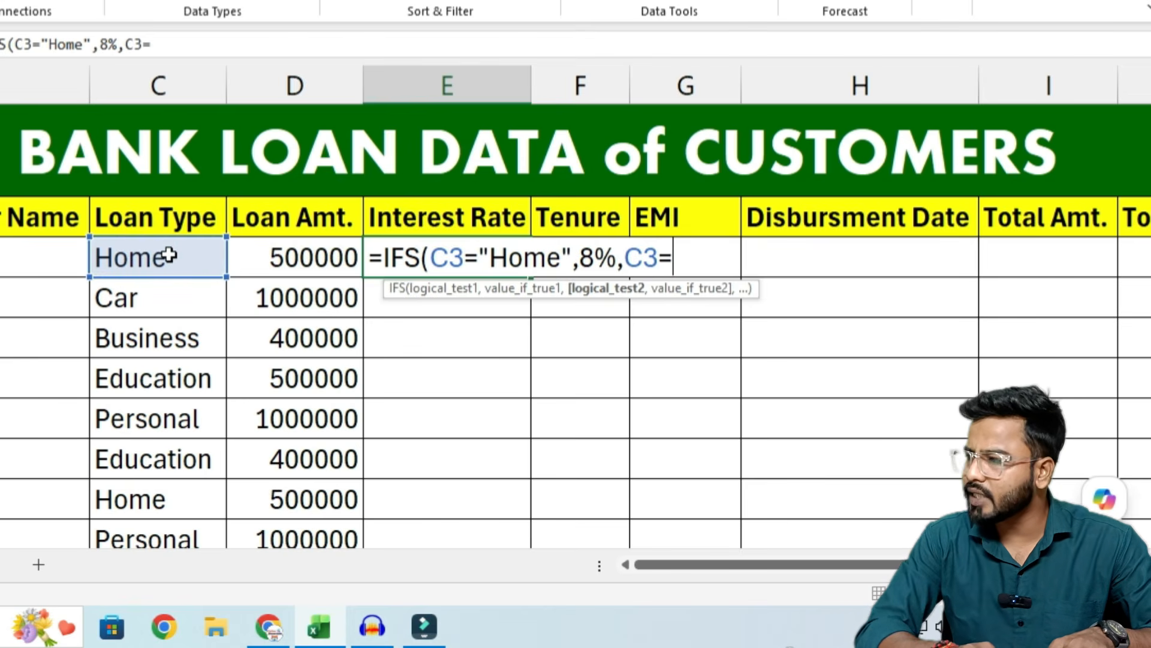
pyautogui.write('"CAR')
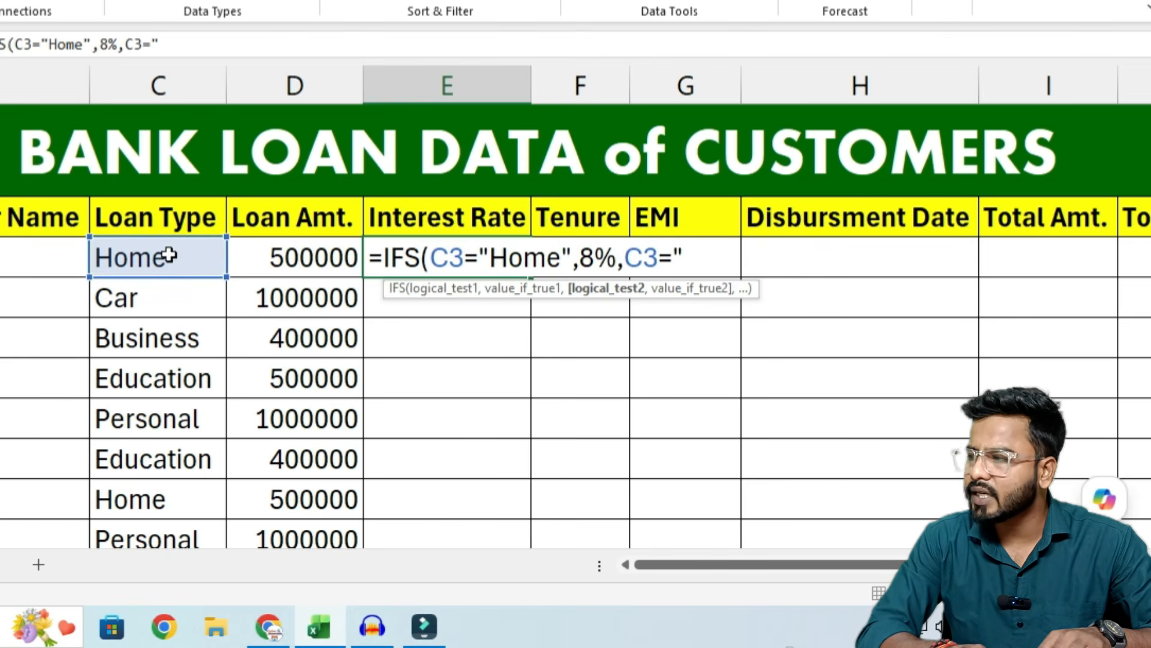
pyautogui.press('BackSpace')
pyautogui.press('BackSpace')
pyautogui.write('ar')
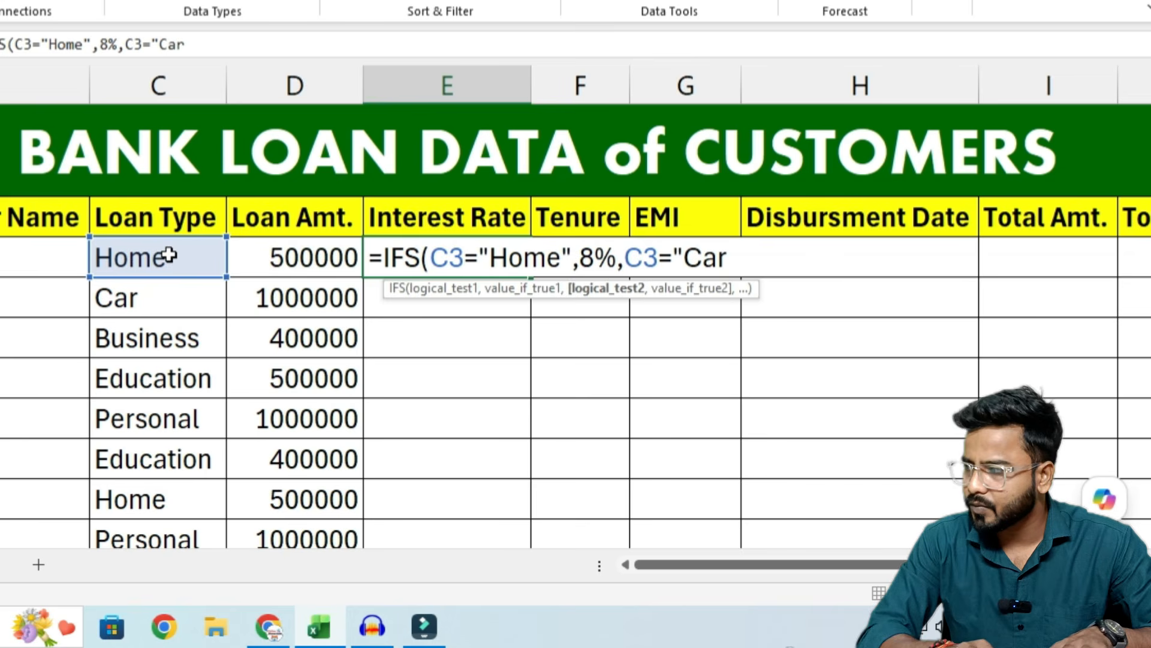
pyautogui.write('",12%')
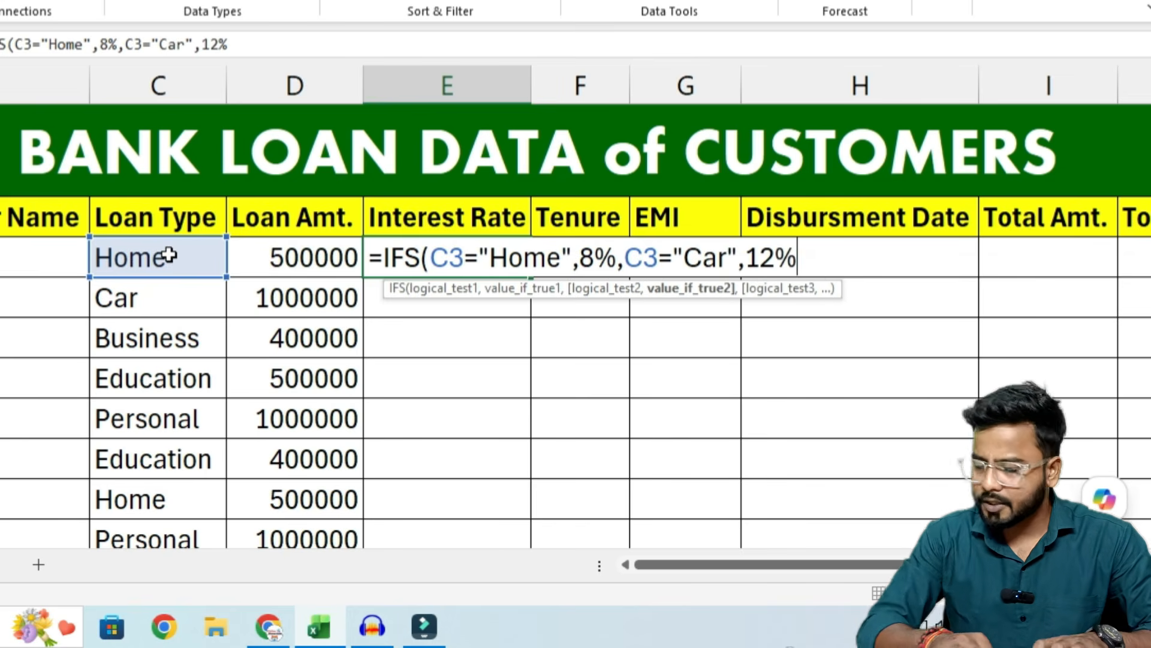
pyautogui.write(',')
# - Add a third condition to the E3 formula that returns 13% when C3 equals "Business"
pyautogui.click(144, 249)
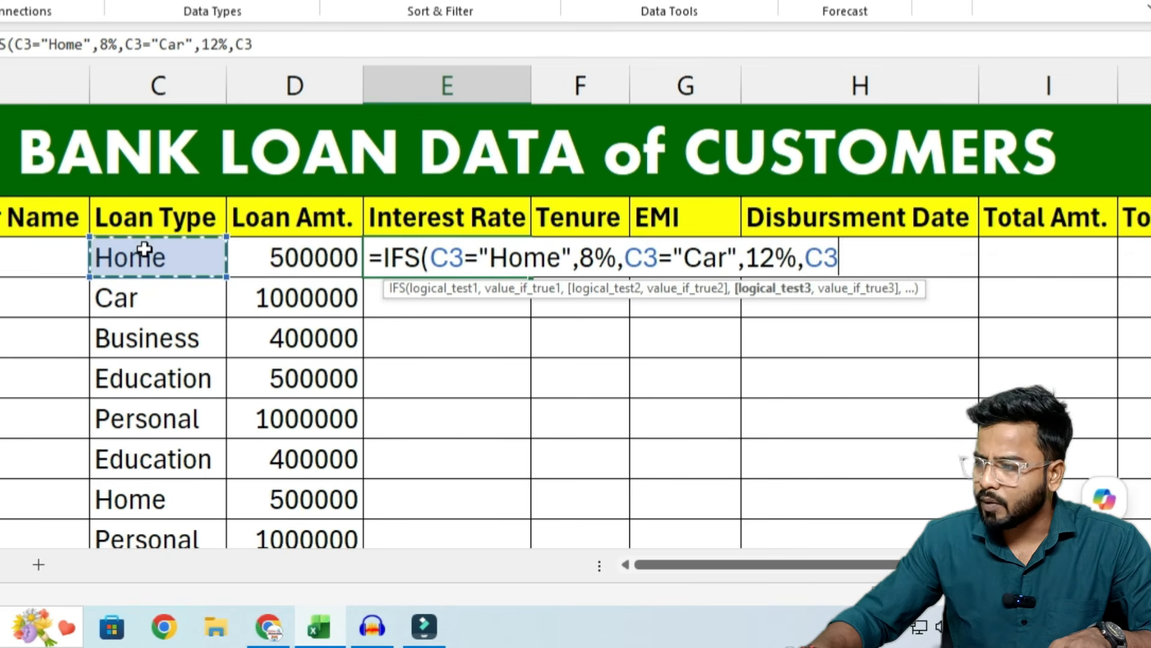
pyautogui.write('=')
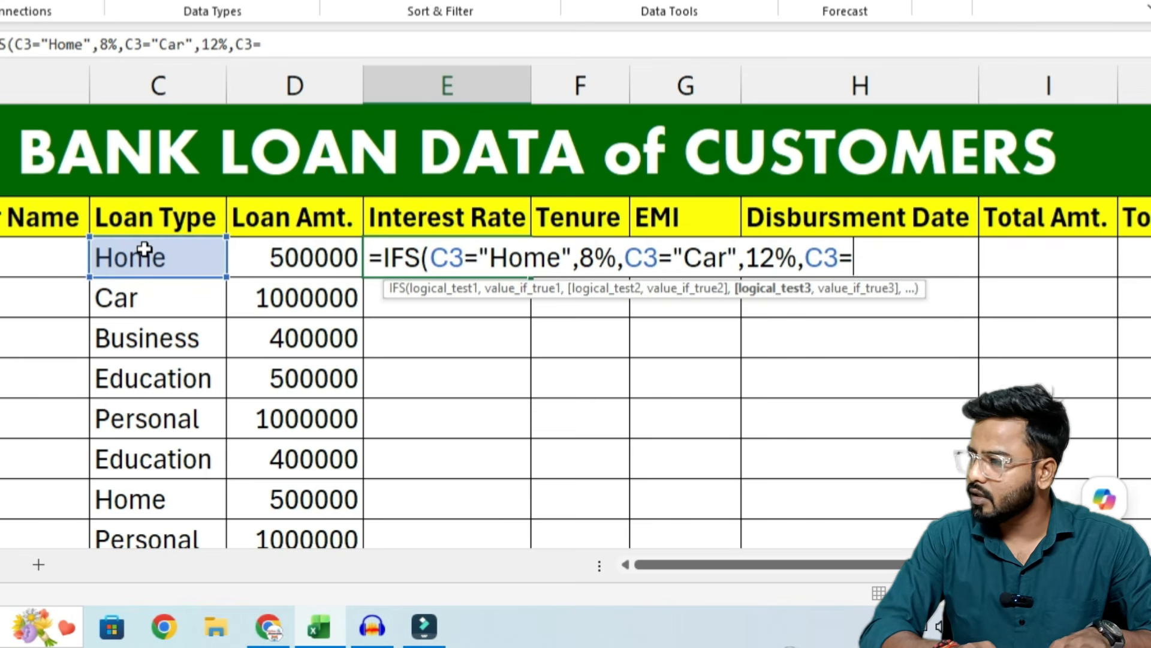
pyautogui.write('"B')
pyautogui.write('usiness",')
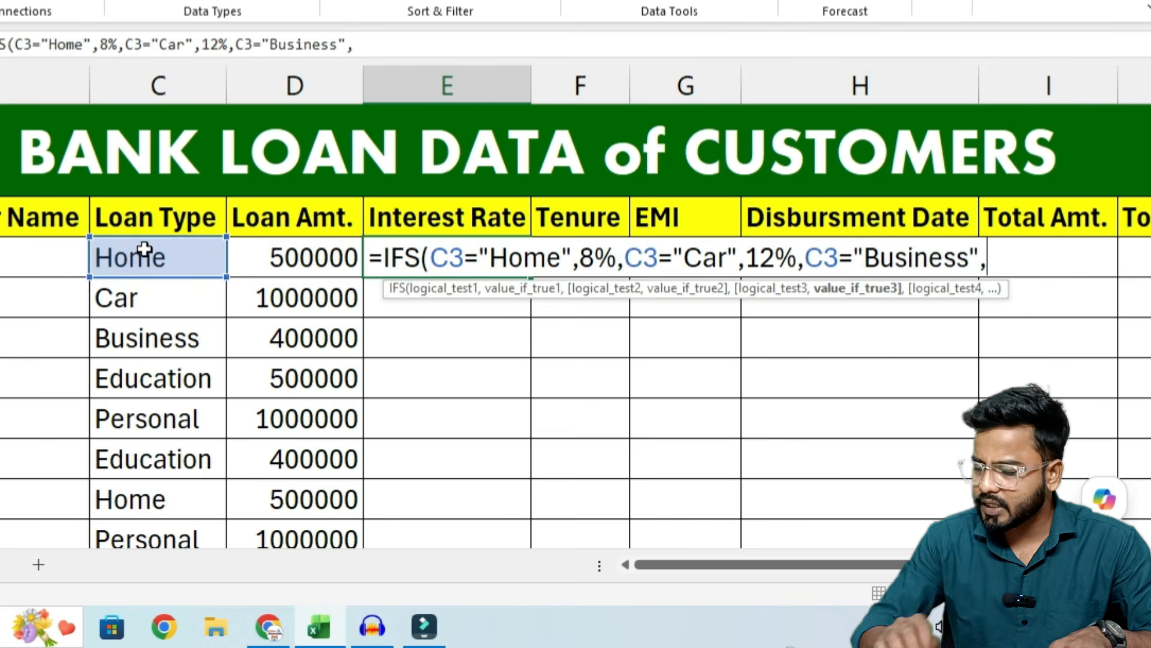
pyautogui.write('13%,')
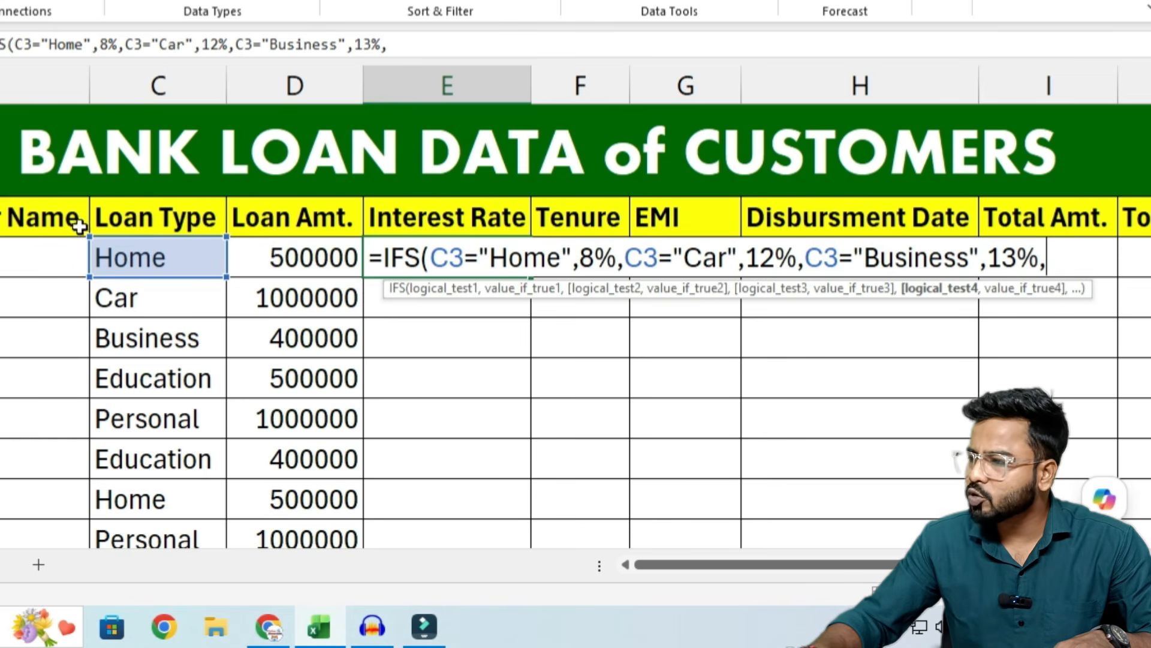
# - Add a fourth condition to the E3 formula that returns 6% when C3 equals "Education"
pyautogui.click(114, 257)
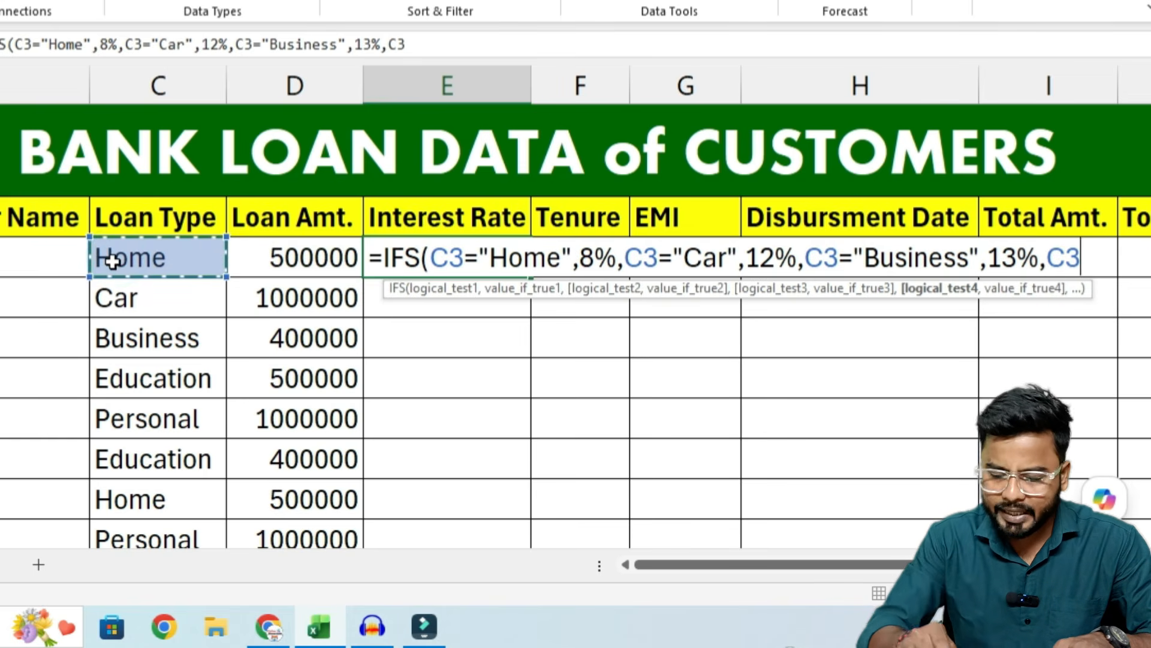
pyautogui.write('="')
pyautogui.write('Educati')
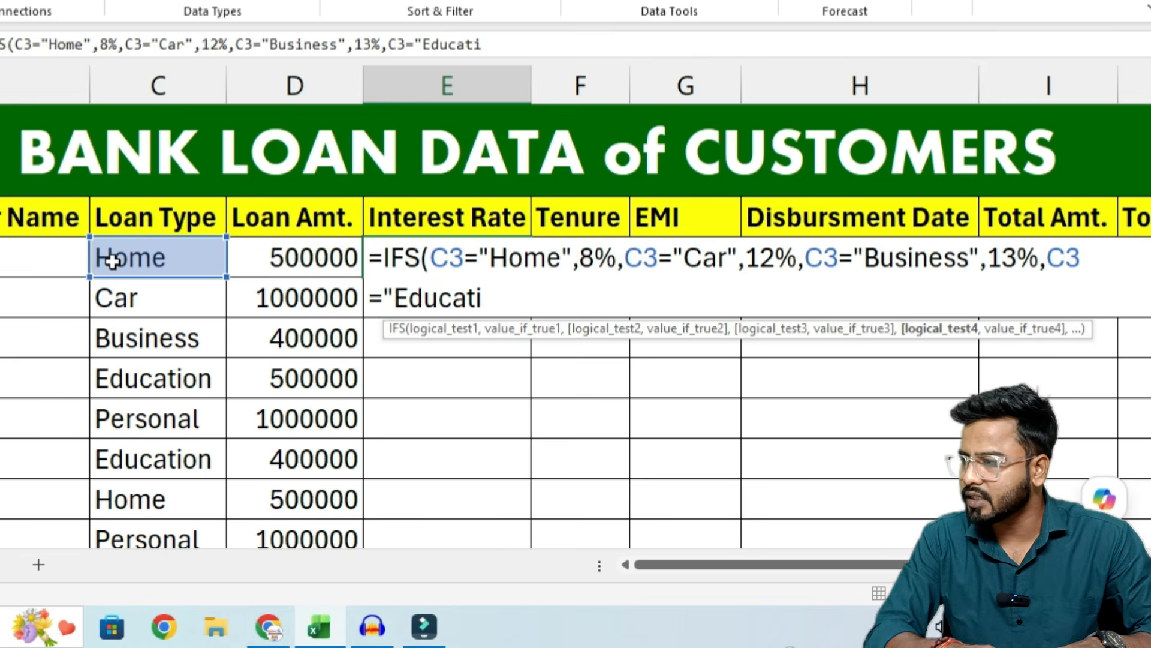
pyautogui.write('on",')
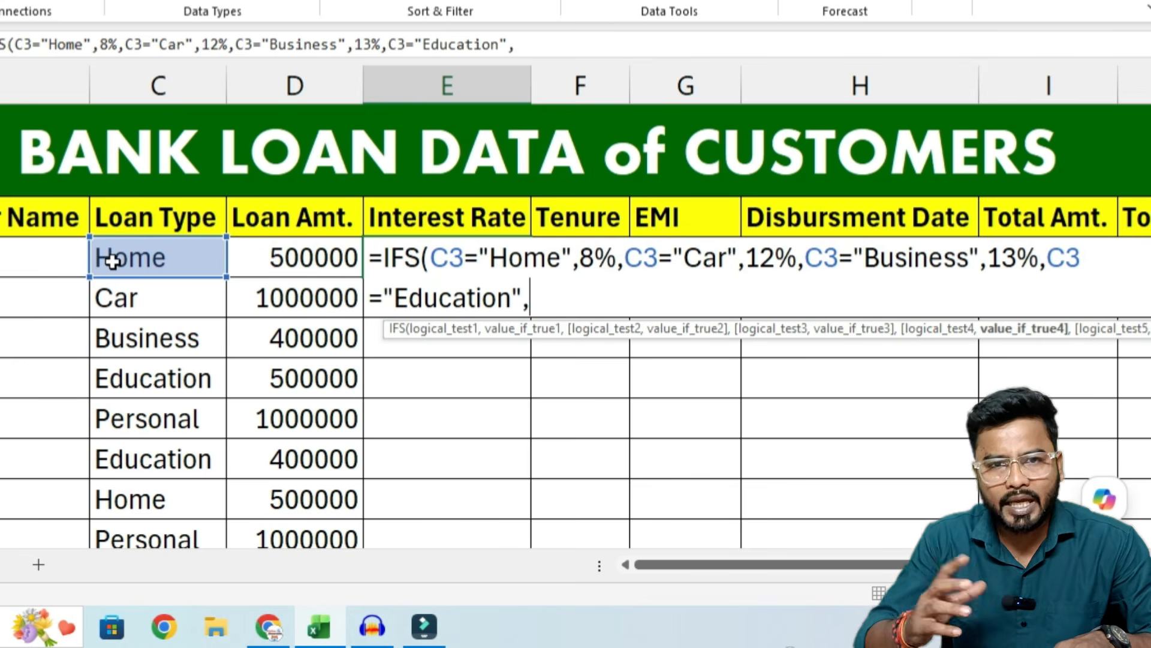
pyautogui.write('6%')
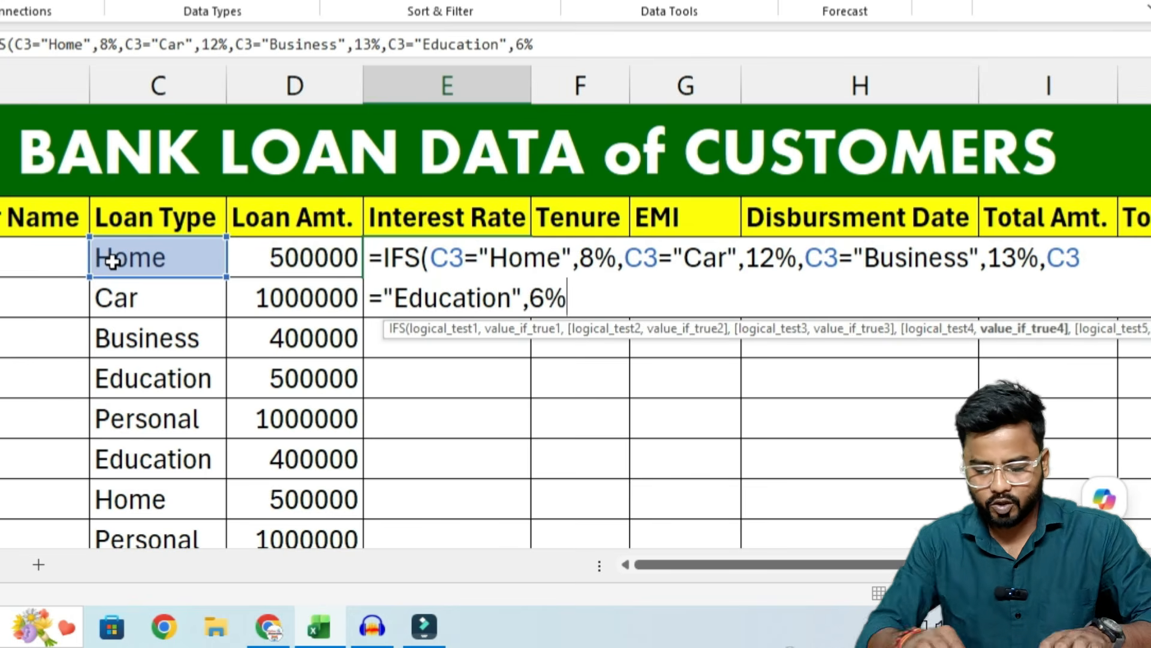
pyautogui.write(',')
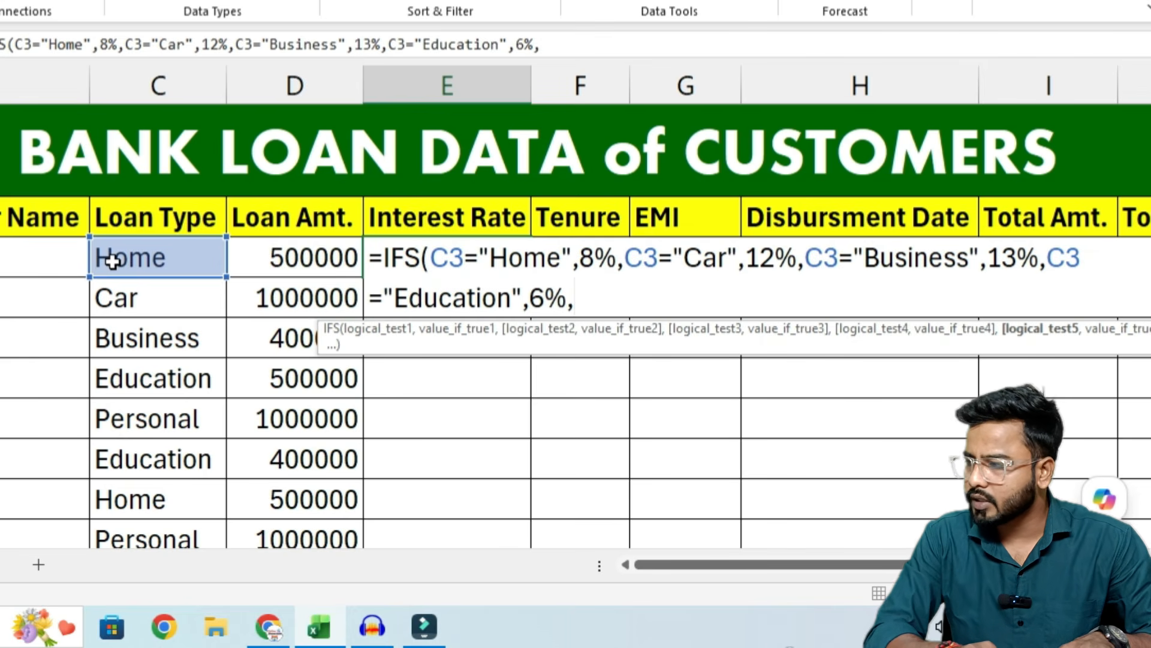
# - Finish the E3 formula with a fifth condition that returns 10% when C3 equals "Personal"
pyautogui.click(113, 260)
pyautogui.write('="')
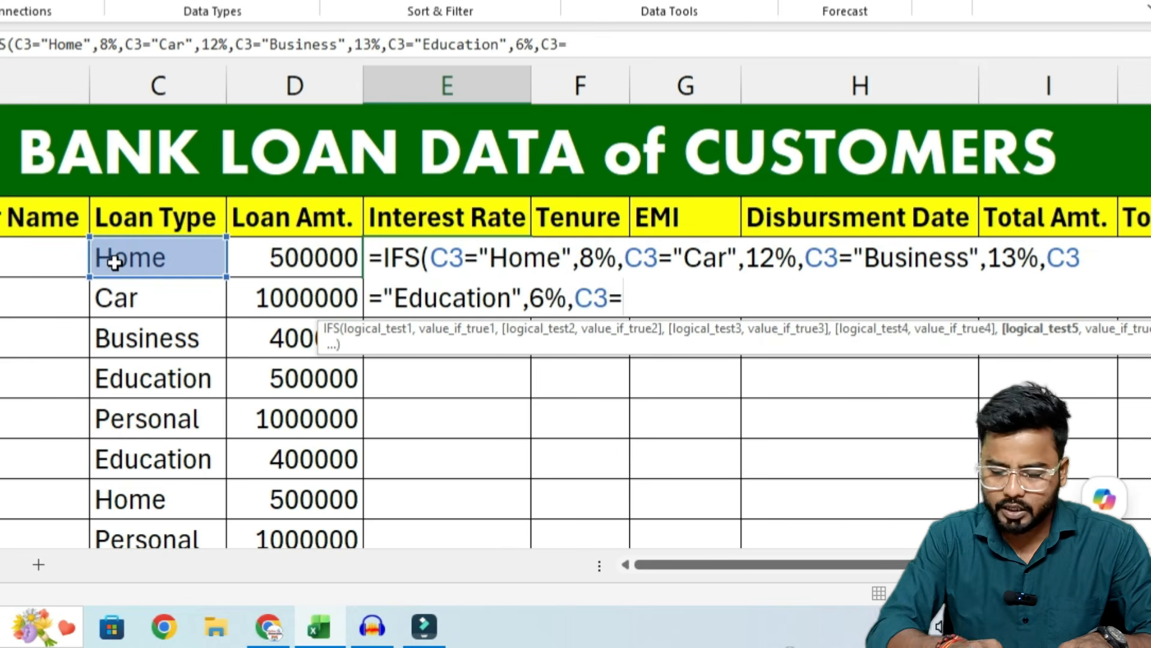
pyautogui.write('Personal')
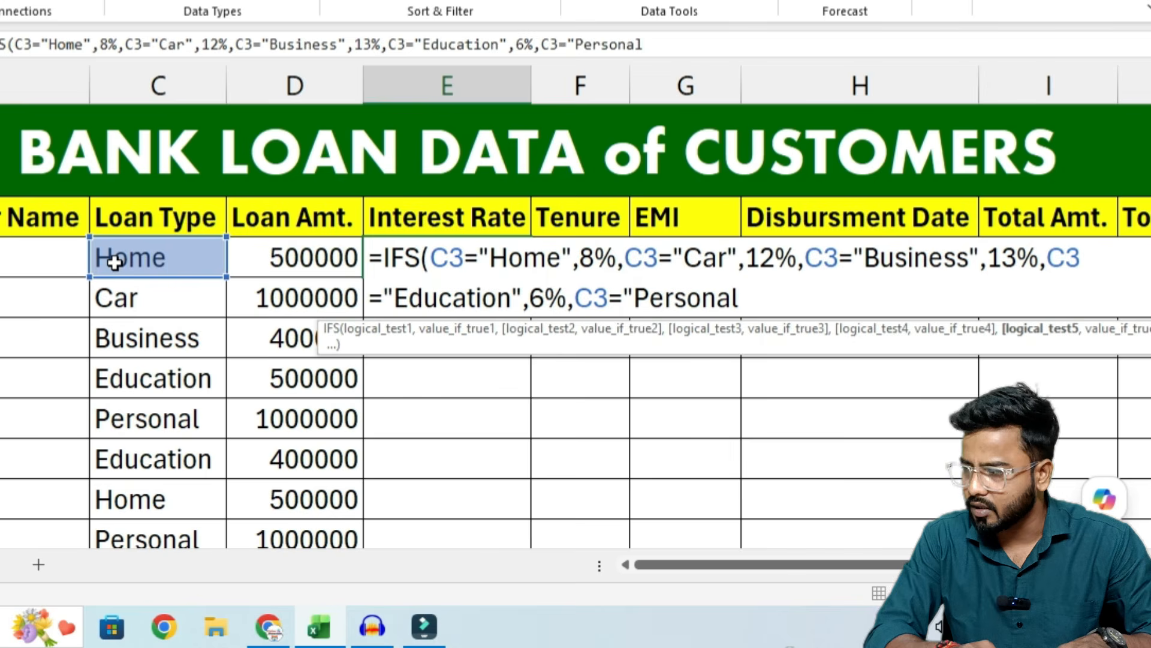
pyautogui.write('",')
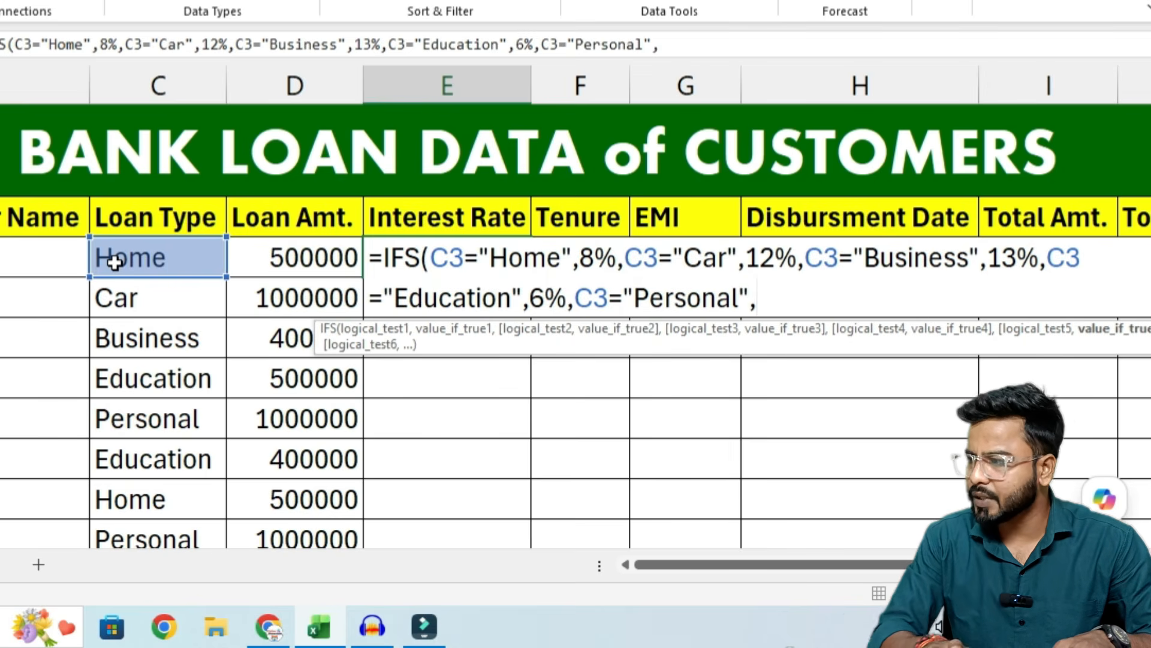
pyautogui.write('10%')
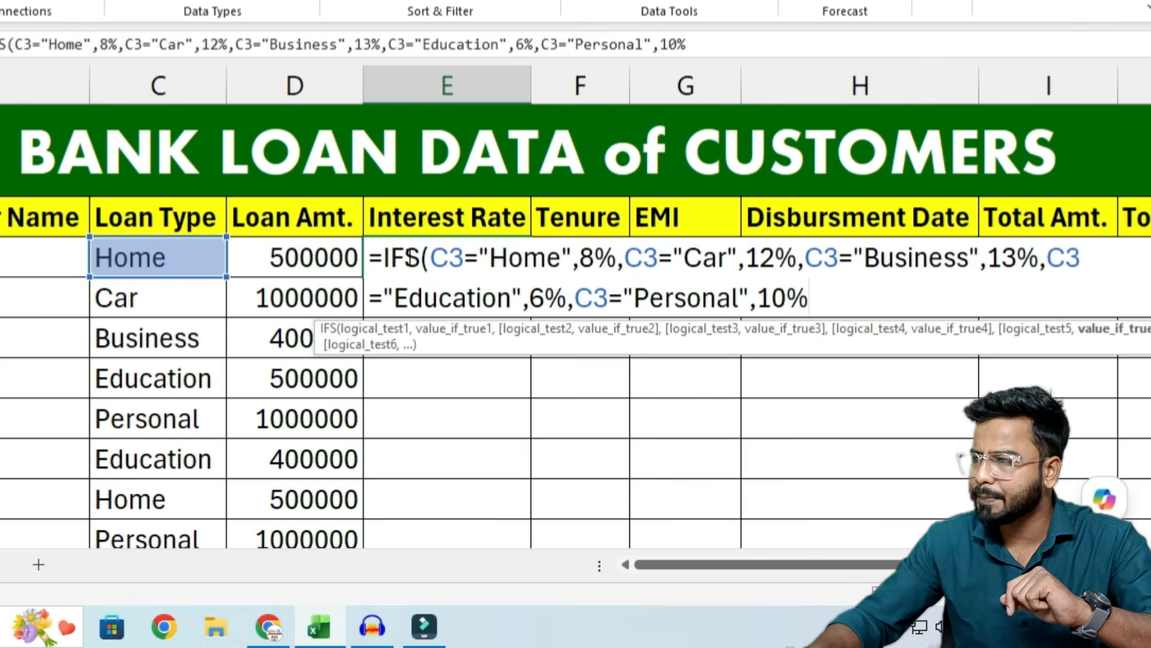
pyautogui.moveTo(384, 258); pyautogui.dragTo(627, 262)
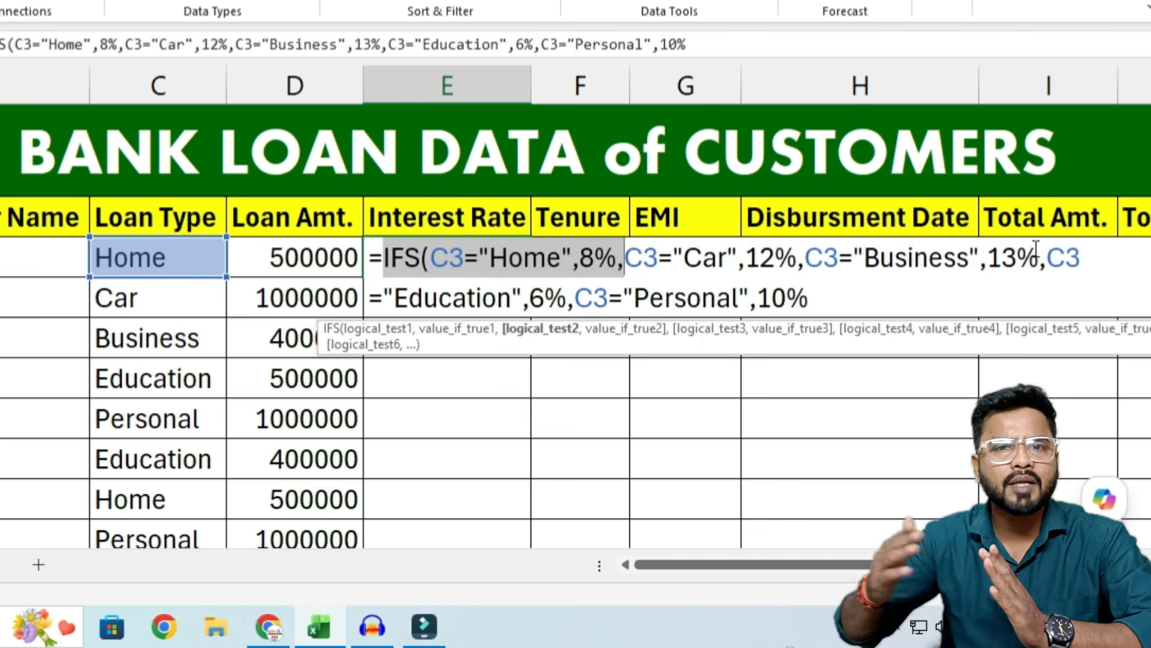
pyautogui.press('Return')
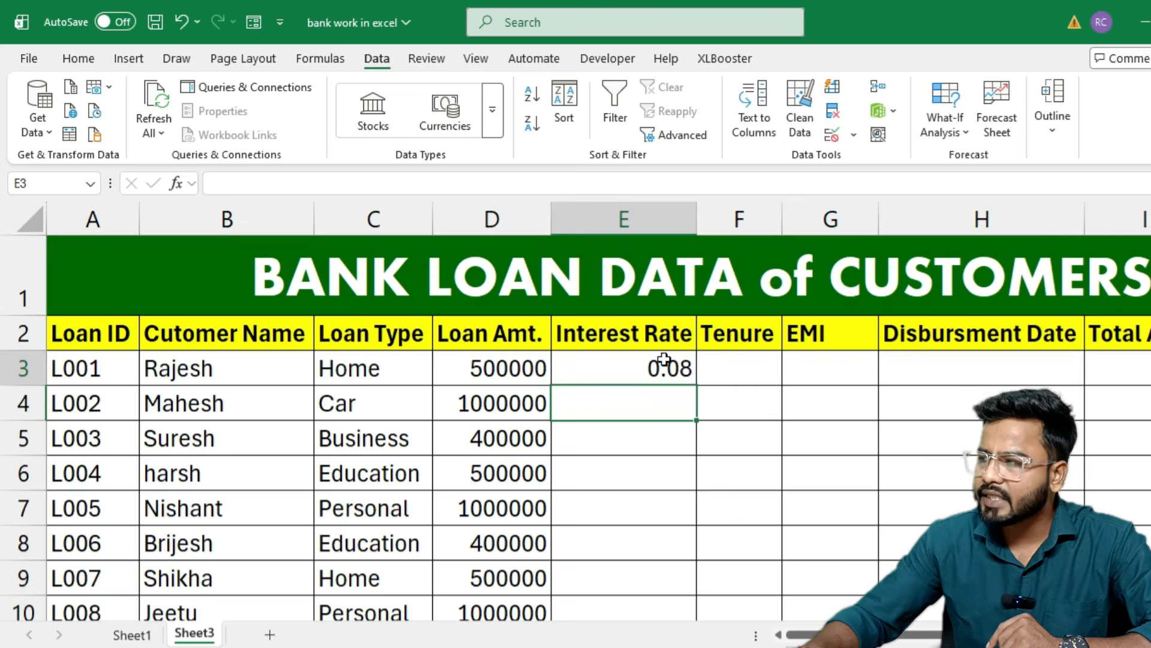
# - Format E3 as a percentage and fill its formula down the Interest Rate column
pyautogui.click(664, 360)
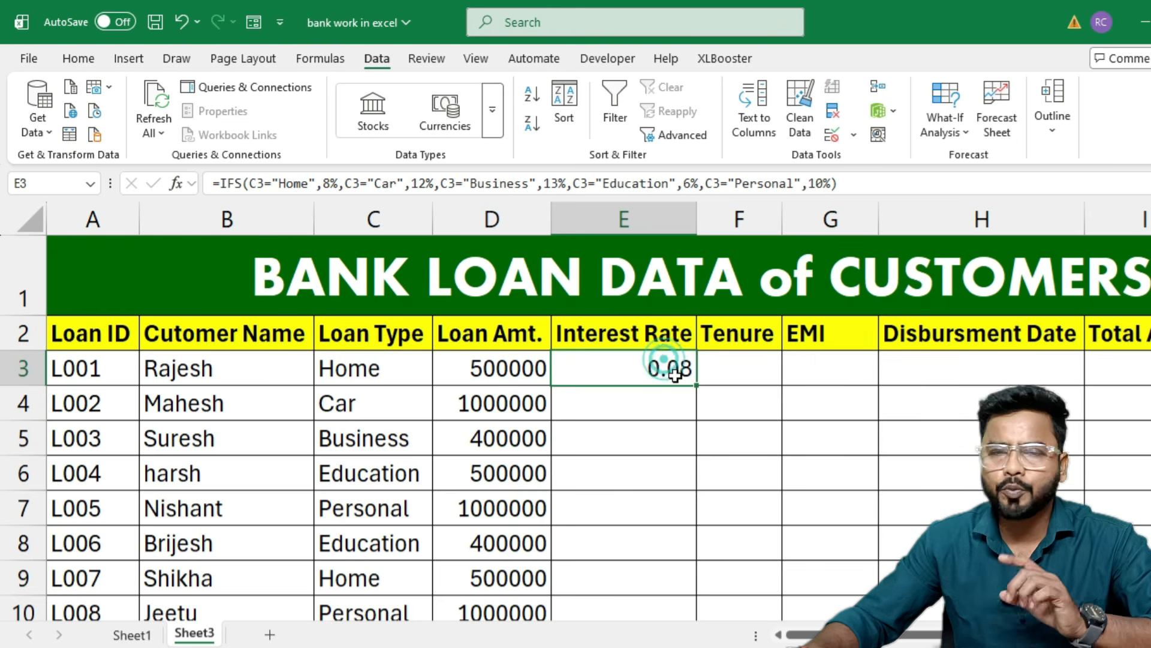
pyautogui.click(72, 59)
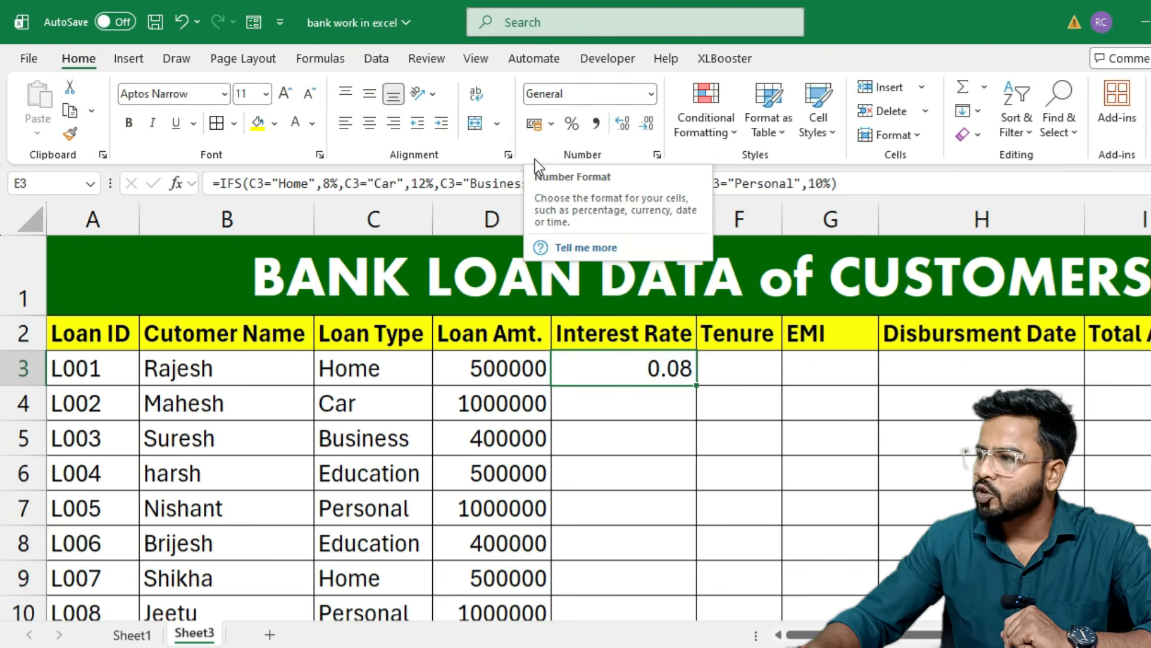
pyautogui.click(571, 125)
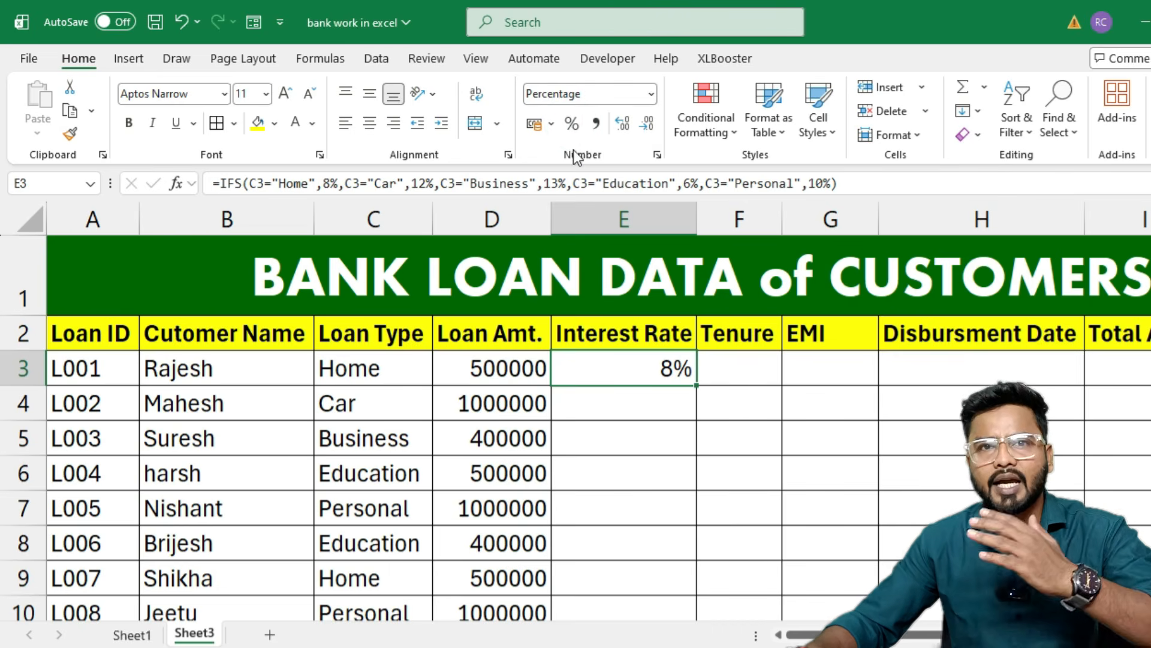
pyautogui.doubleClick(697, 386)
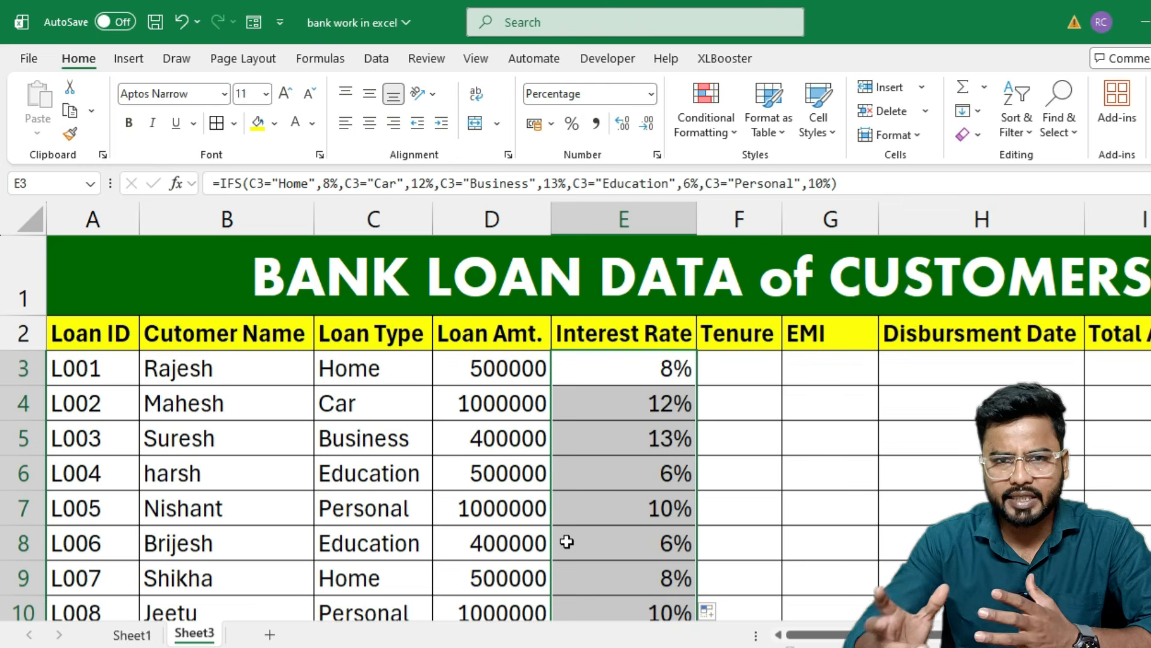
# - Enter the tenures 2, 5, 10, 5 and 15 in F3 through F7
pyautogui.click(722, 368)
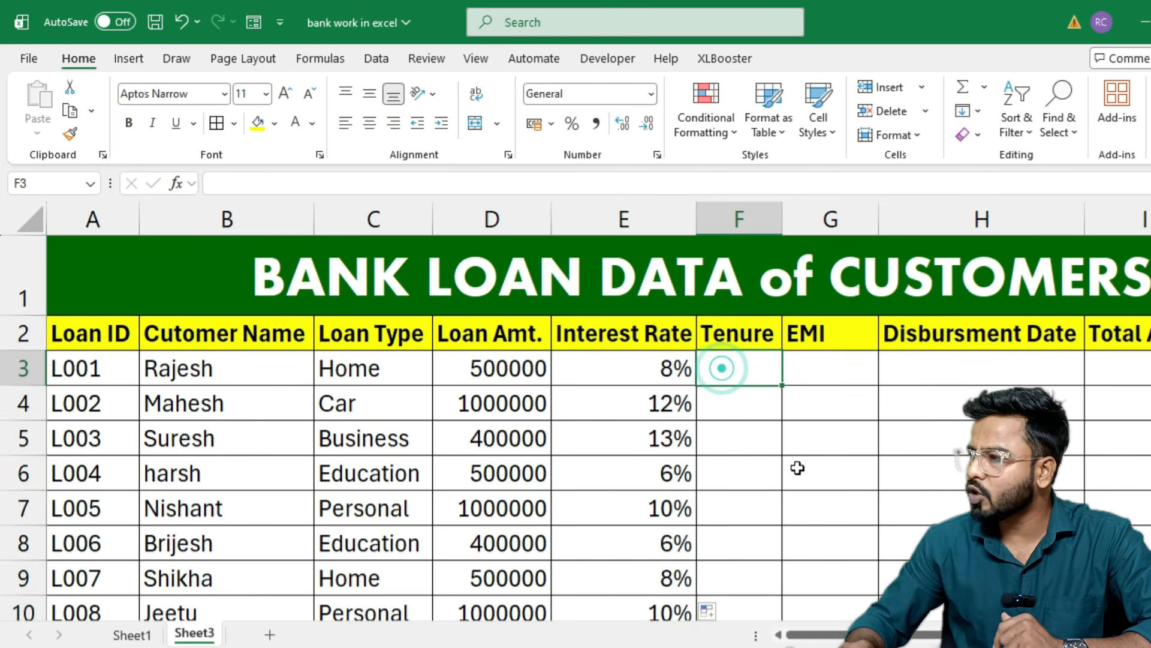
pyautogui.write('2')
pyautogui.press('Return')
pyautogui.write('5')
pyautogui.press('Return')
pyautogui.write('1')
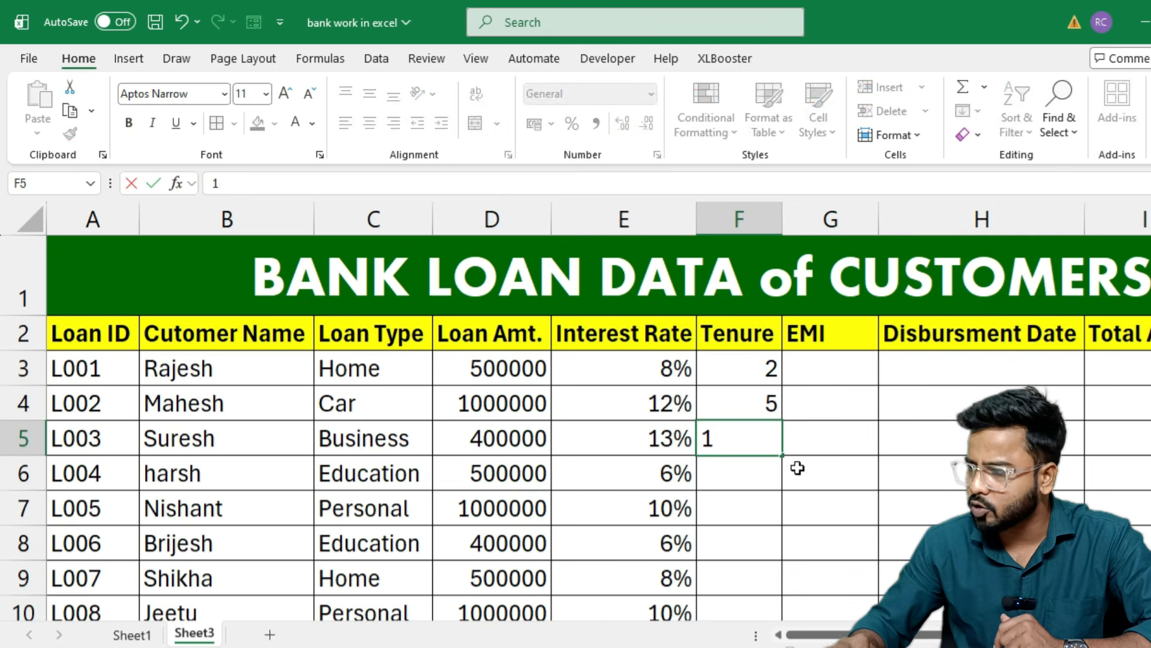
pyautogui.write('0')
pyautogui.press('Return')
pyautogui.write('5')
pyautogui.press('Return')
pyautogui.write('15')
pyautogui.press('Return')
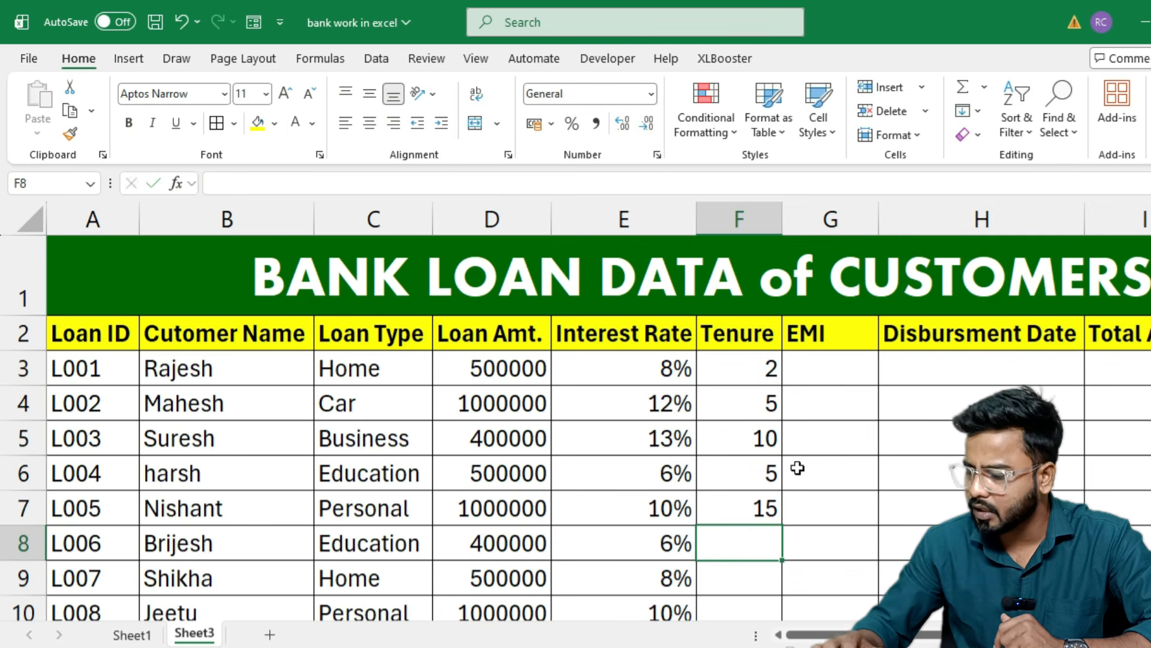
# - Enter the tenures 5, 10, 5, 3 and 10 in F8 through F12
pyautogui.write('5')
pyautogui.press('Return')
pyautogui.write('10')
pyautogui.press('Return')
pyautogui.write('5')
pyautogui.press('Return')
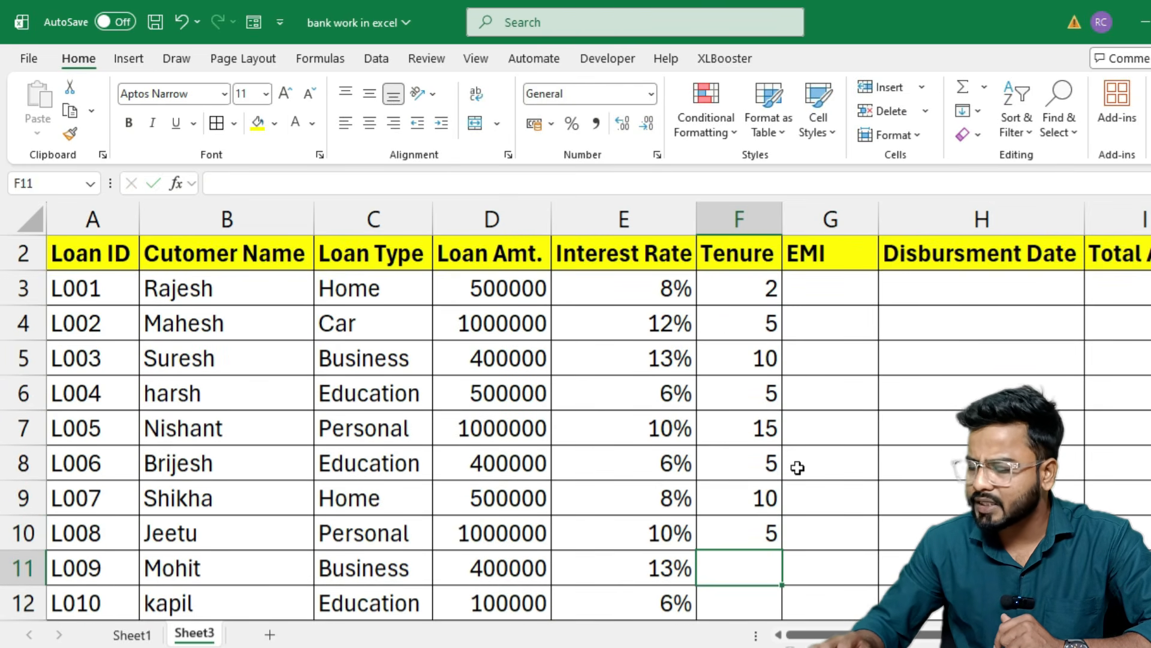
pyautogui.write('3')
pyautogui.press('Return')
pyautogui.write('10')
pyautogui.press('Return')
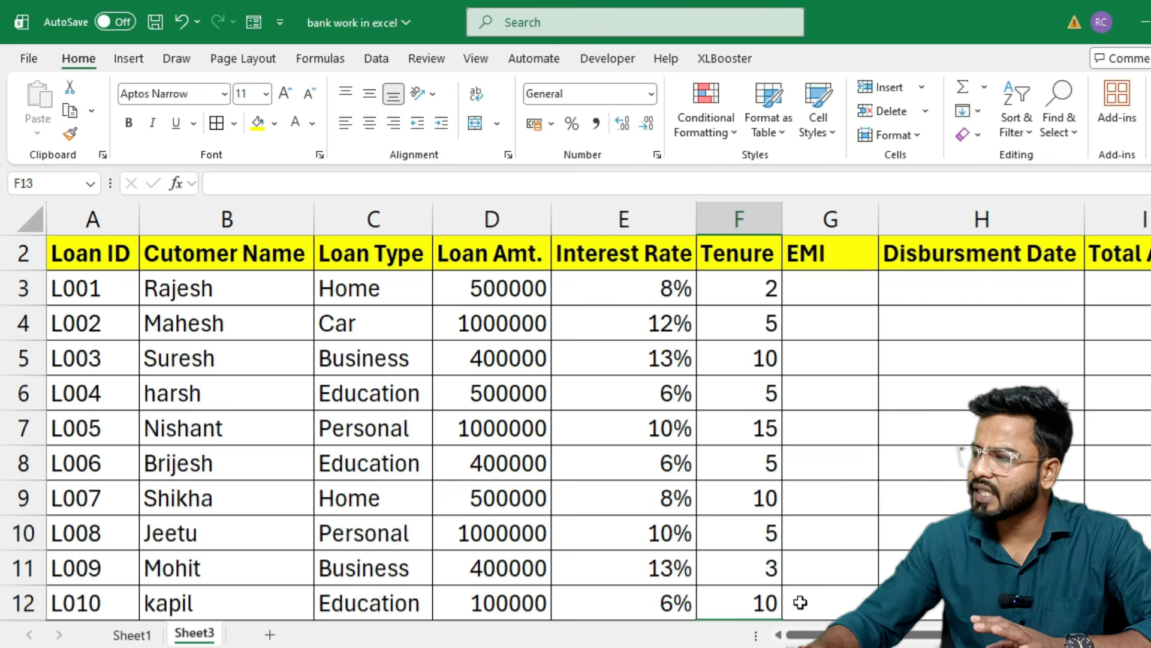
# - Start a PMT formula in G3 of the EMI column with E3/12 as the rate
pyautogui.scroll(1, 840, 444)
pyautogui.click(835, 368)
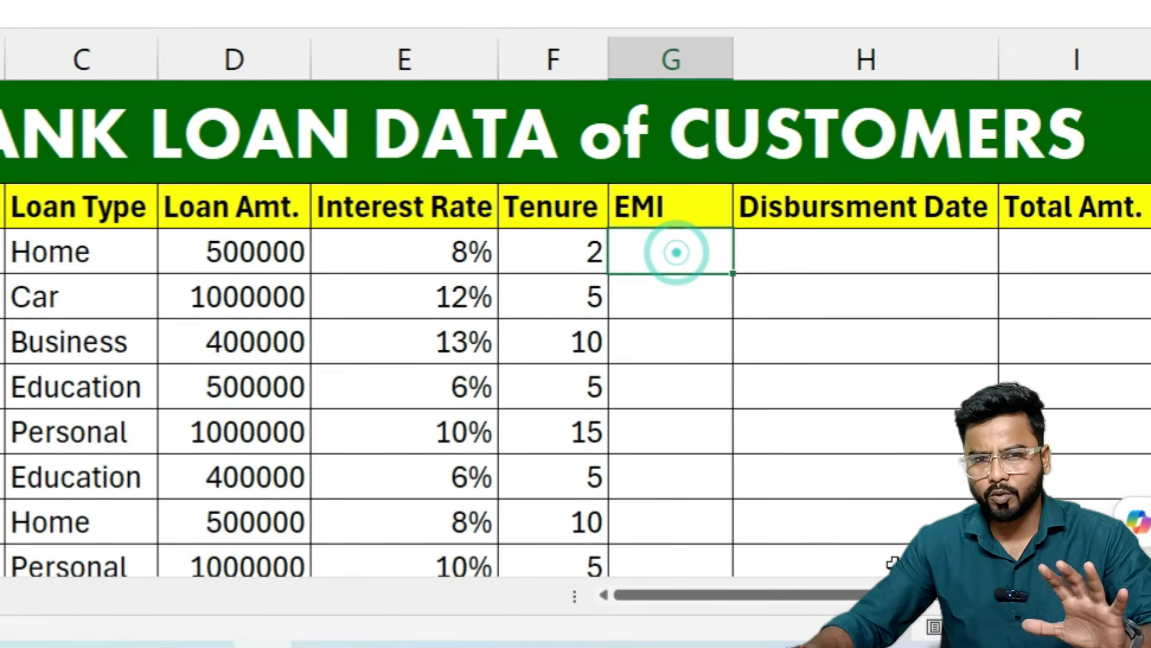
pyautogui.write('=')
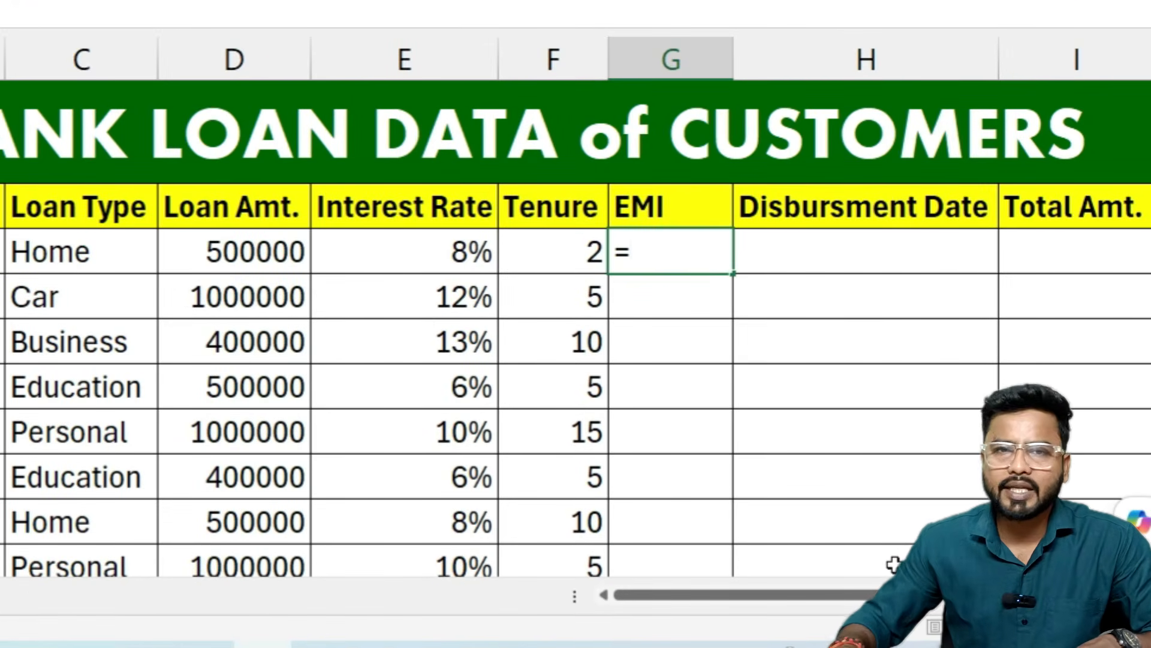
pyautogui.write('pmt')
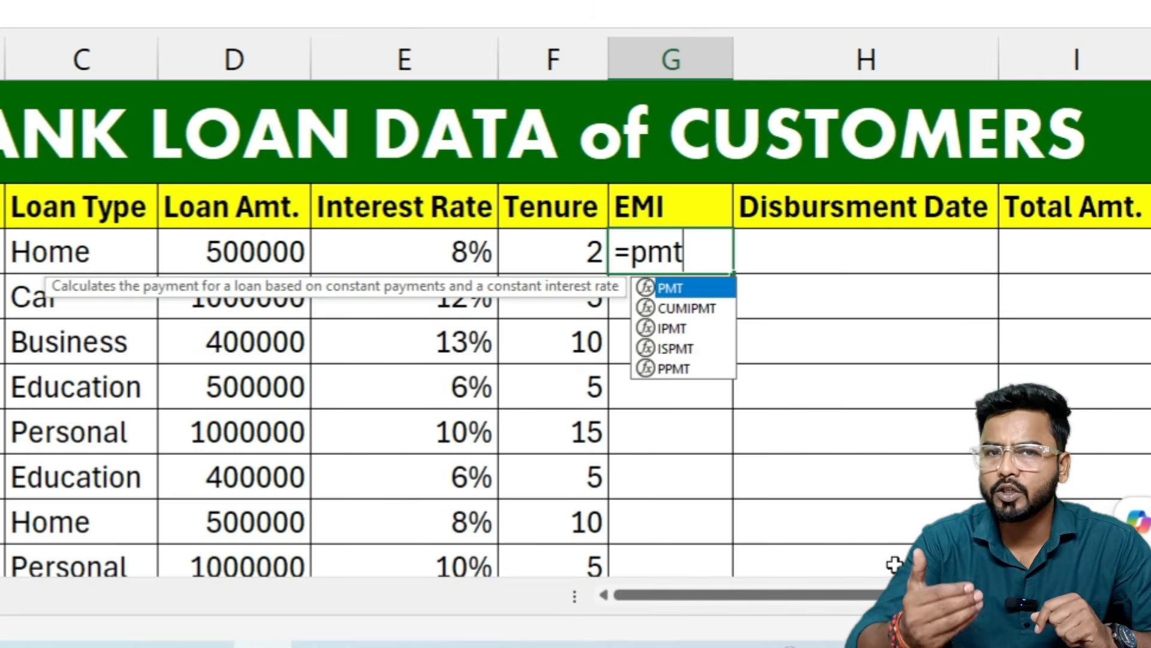
pyautogui.press('Tab')
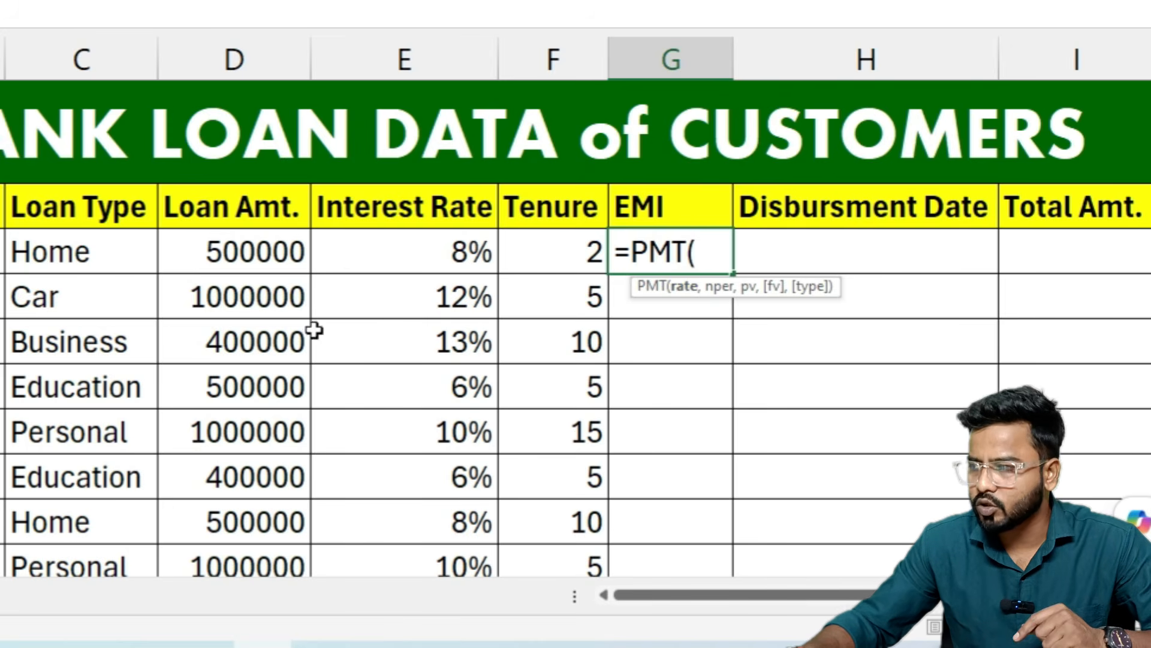
pyautogui.click(369, 251)
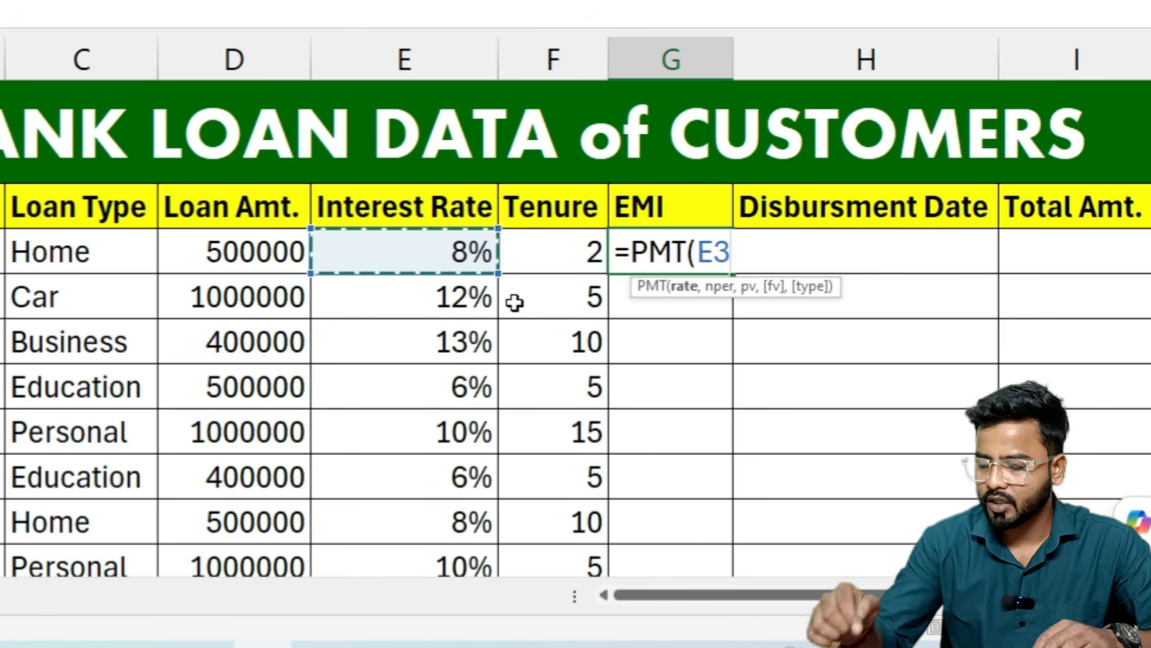
pyautogui.write('/12')
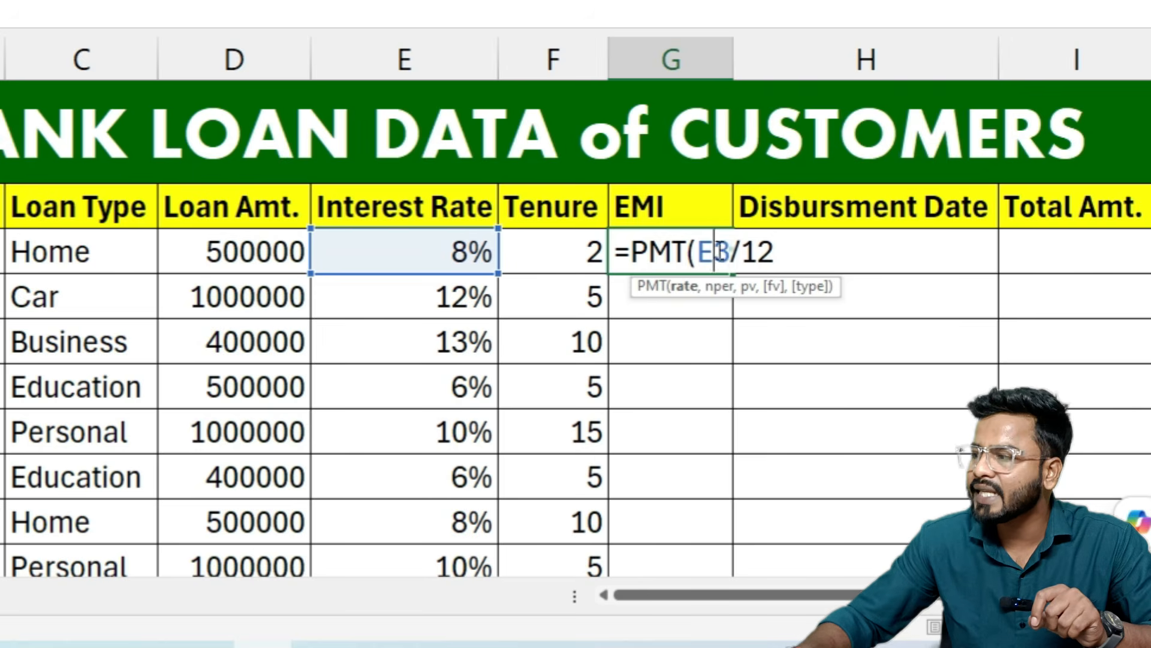
pyautogui.moveTo(732, 252); pyautogui.dragTo(697, 252)
pyautogui.moveTo(776, 252); pyautogui.dragTo(750, 273)
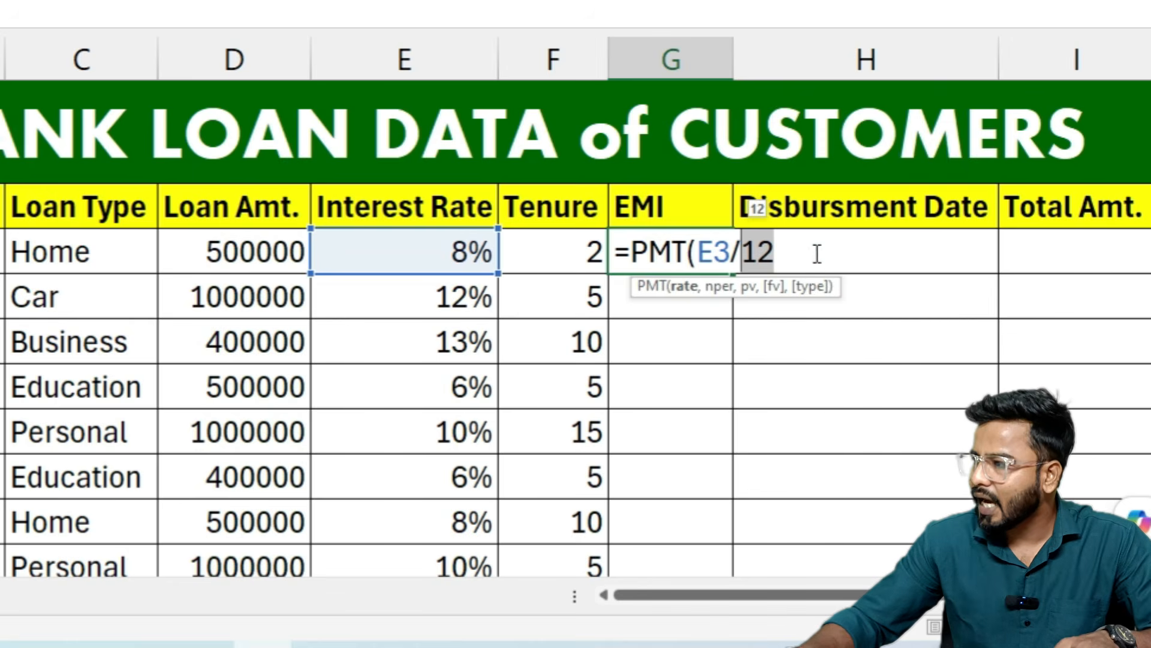
pyautogui.click(795, 250)
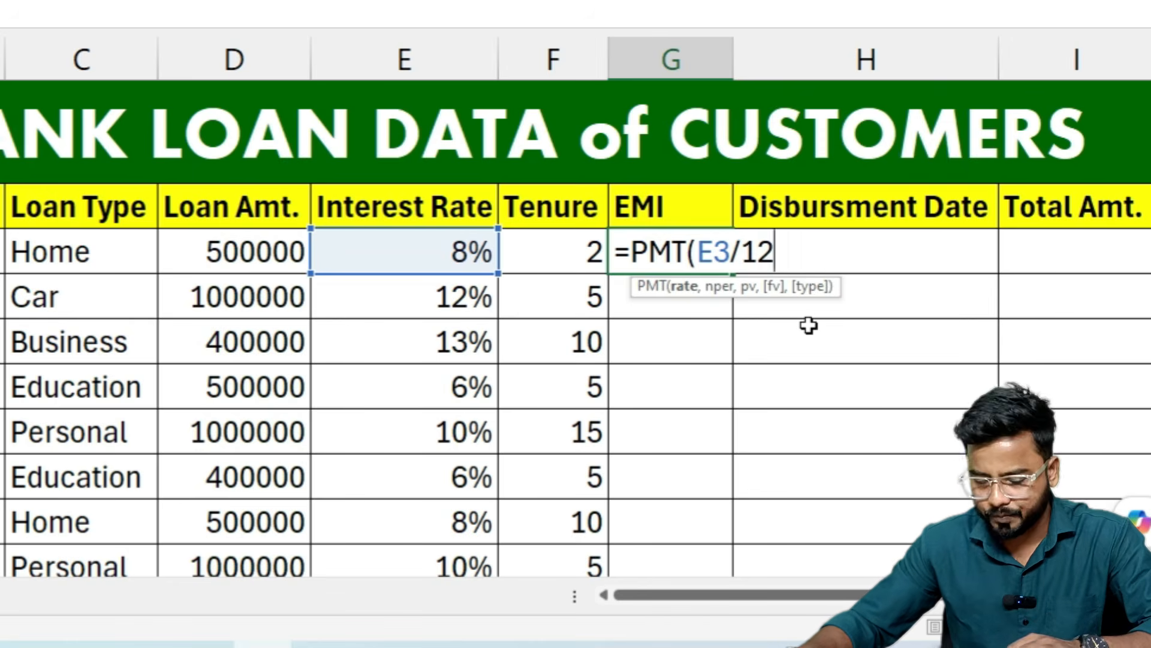
pyautogui.write(',')
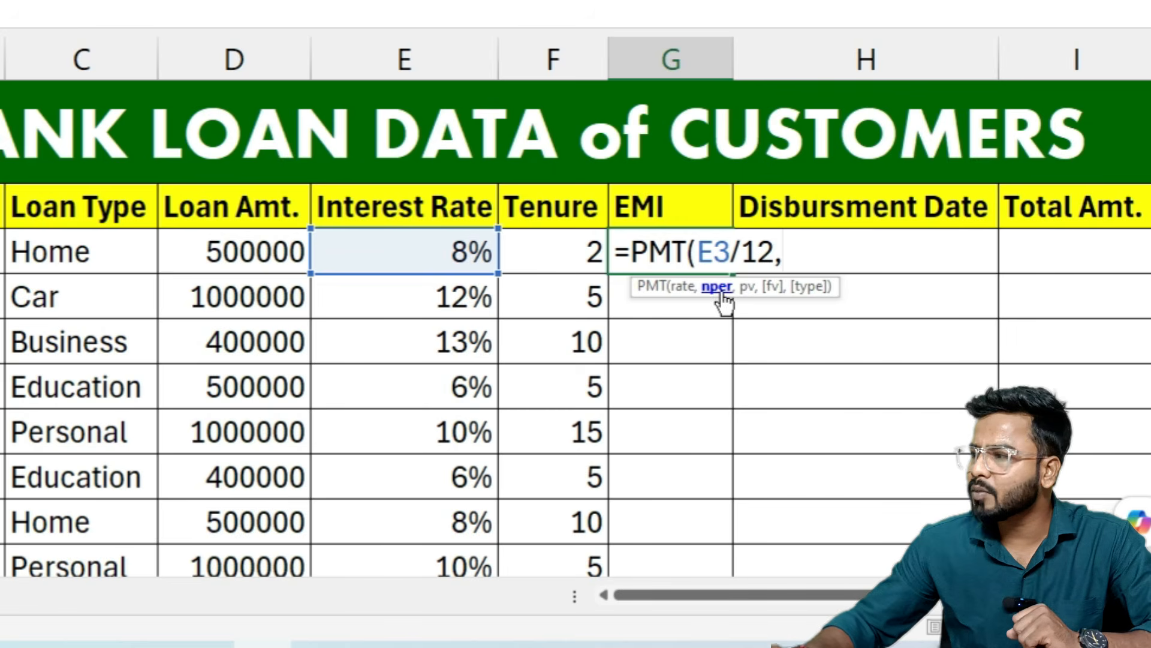
# - Complete the G3 PMT formula with F3*12 as the number of periods and D3 as the present value, and auto-fit column G's width
pyautogui.click(585, 250)
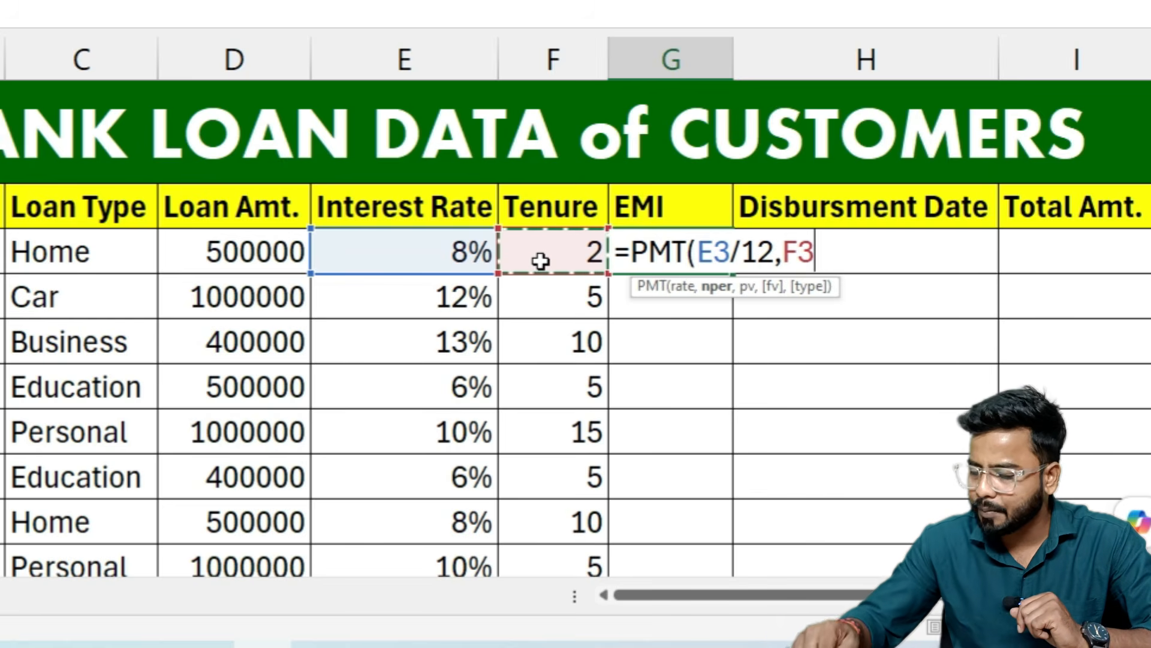
pyautogui.write('*12')
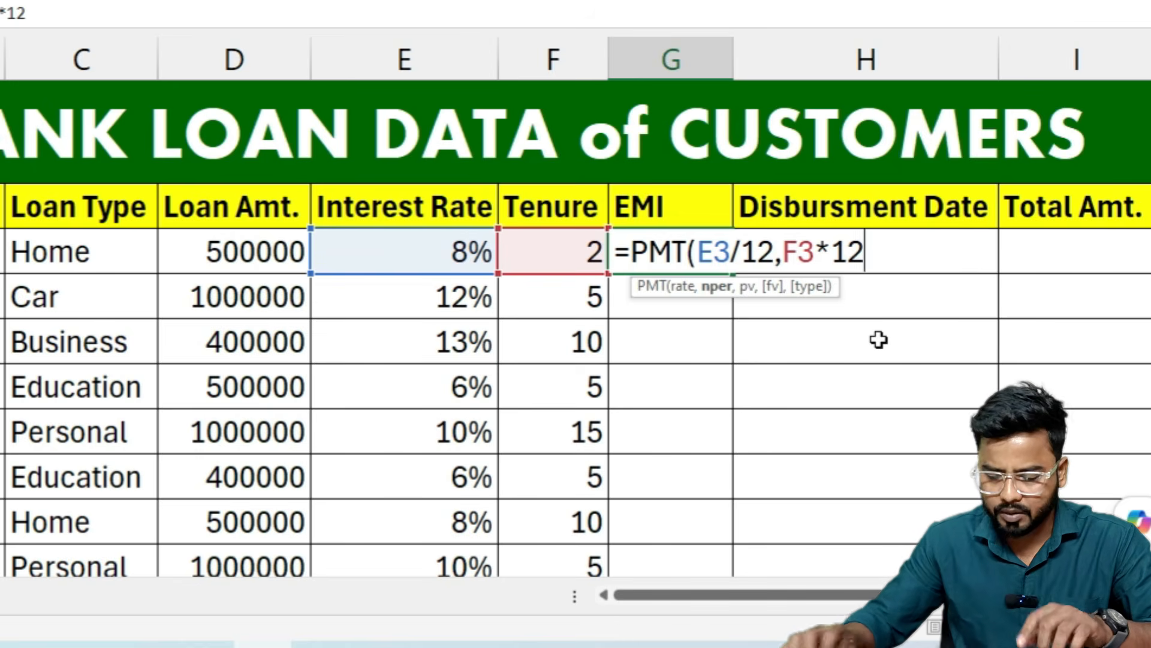
pyautogui.write(',')
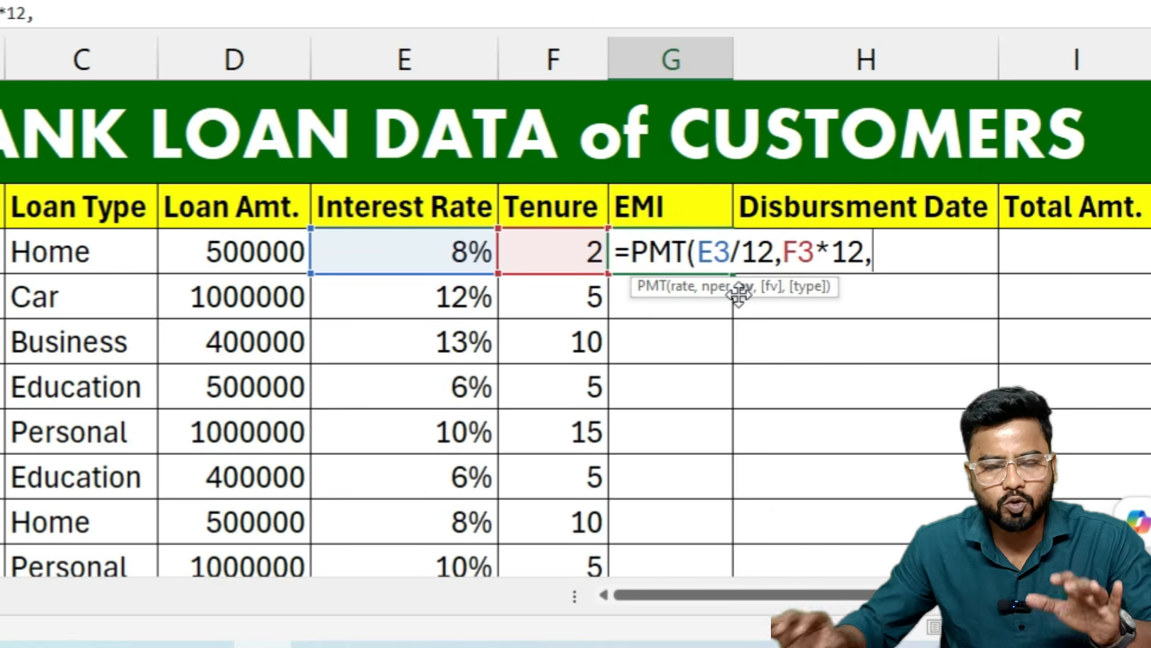
pyautogui.click(262, 256)
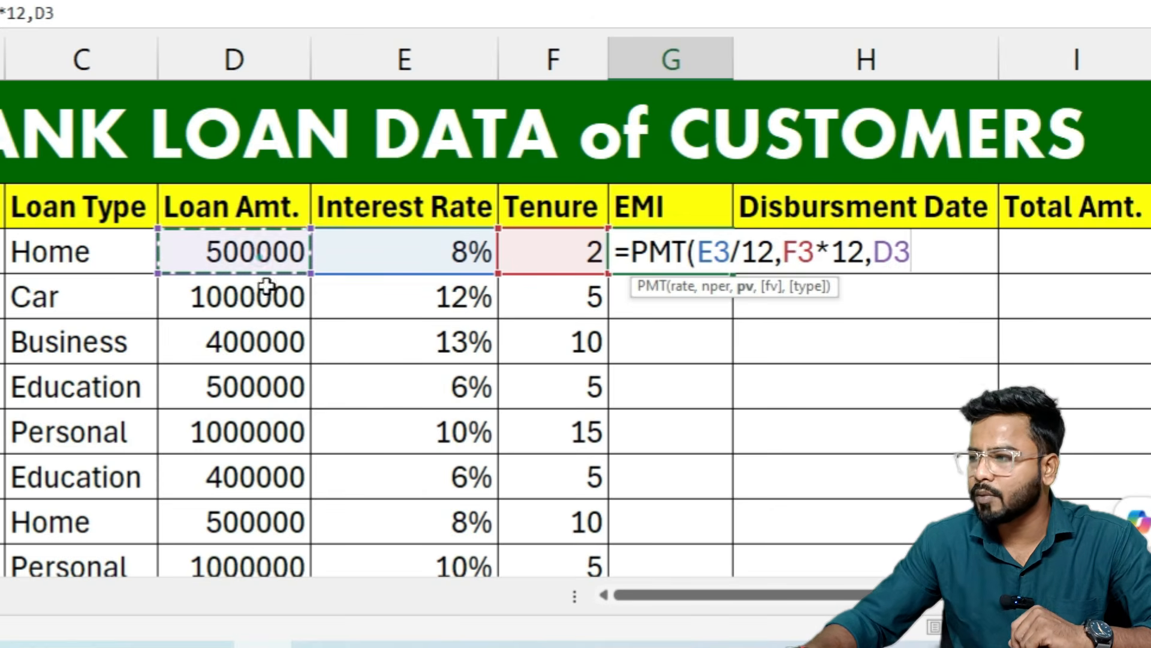
pyautogui.press('Return')
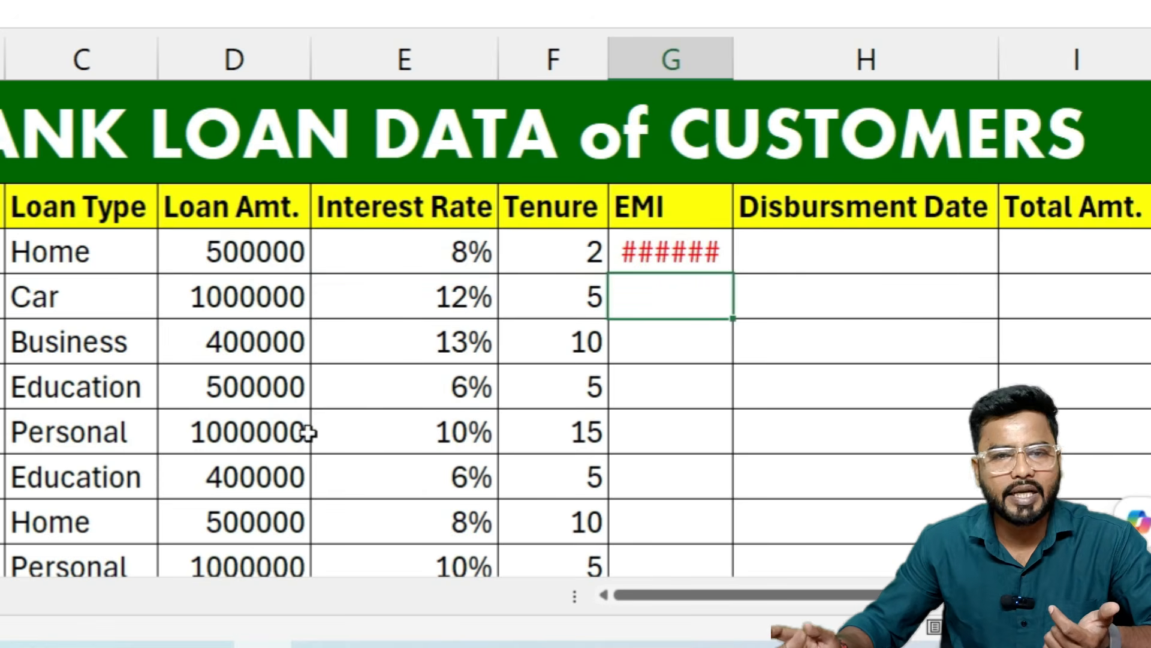
pyautogui.doubleClick(733, 56)
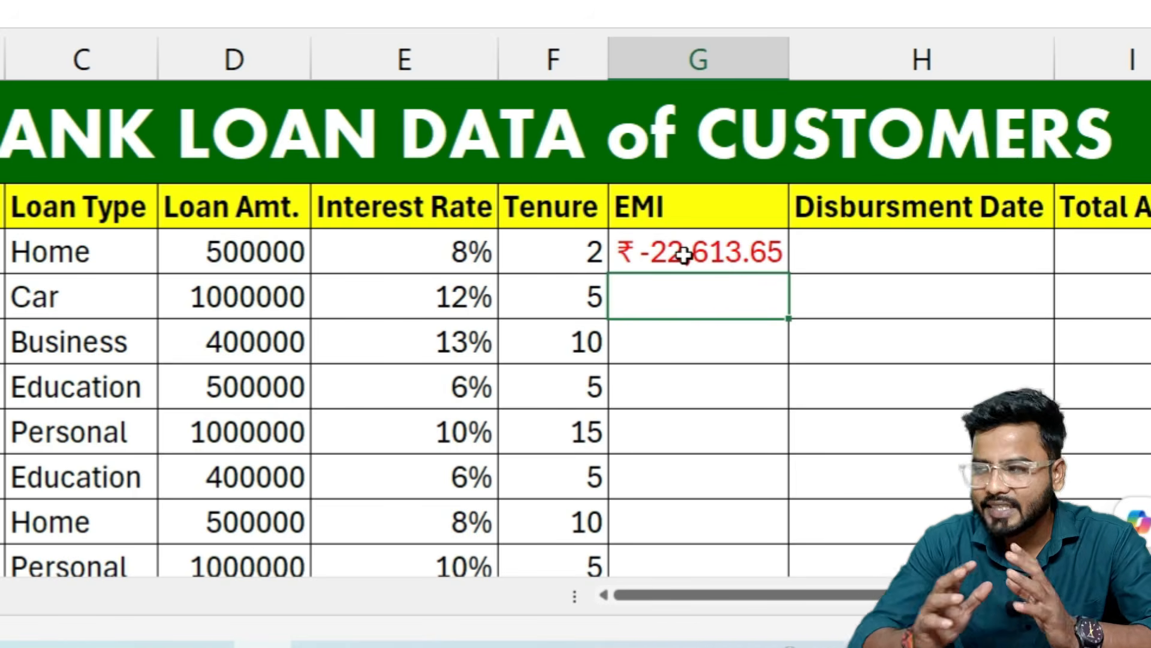
# - Put a minus sign before PMT in the G3 EMI formula and fill the formula down column G
pyautogui.click(270, 248)
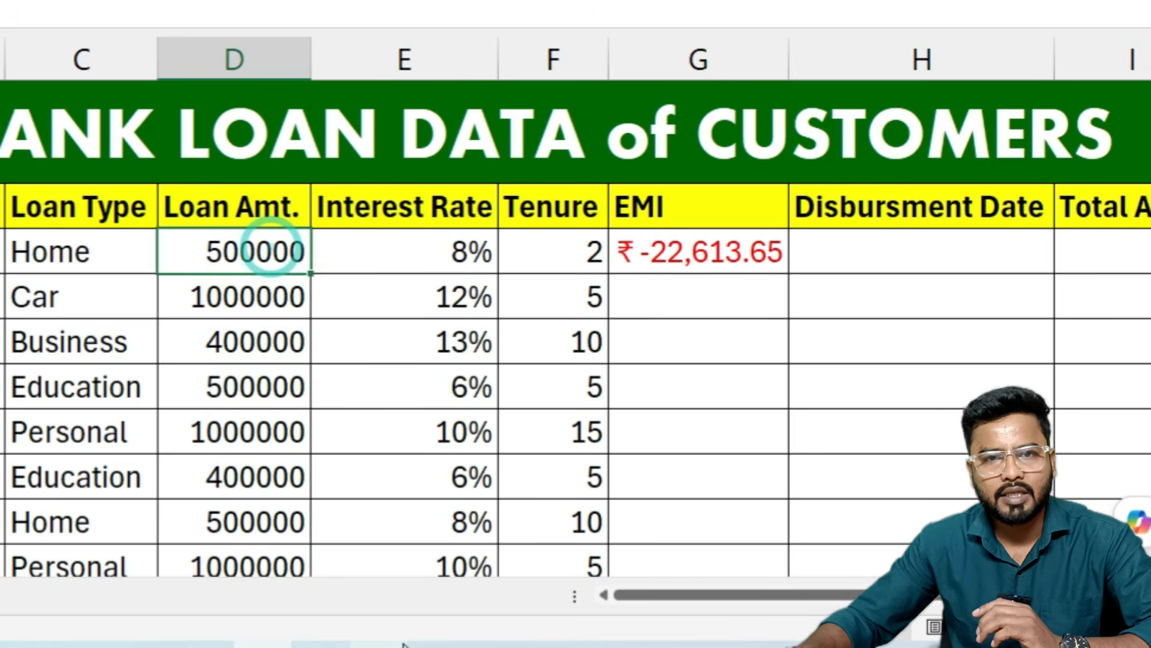
pyautogui.click(736, 251)
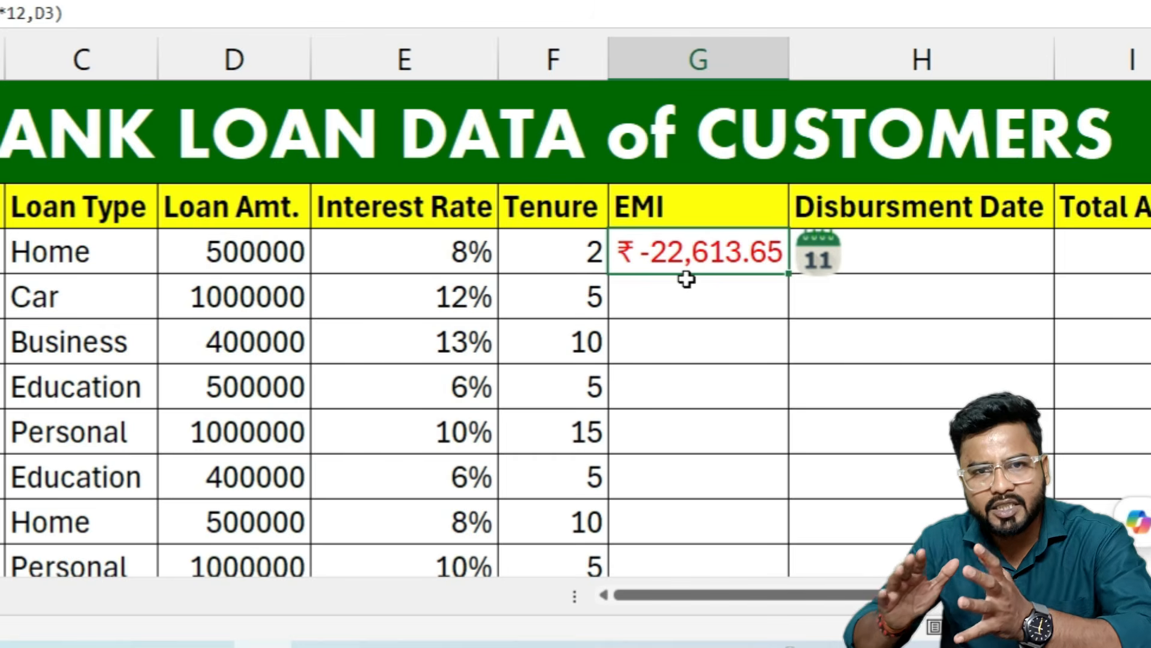
pyautogui.doubleClick(654, 243)
pyautogui.click(638, 249)
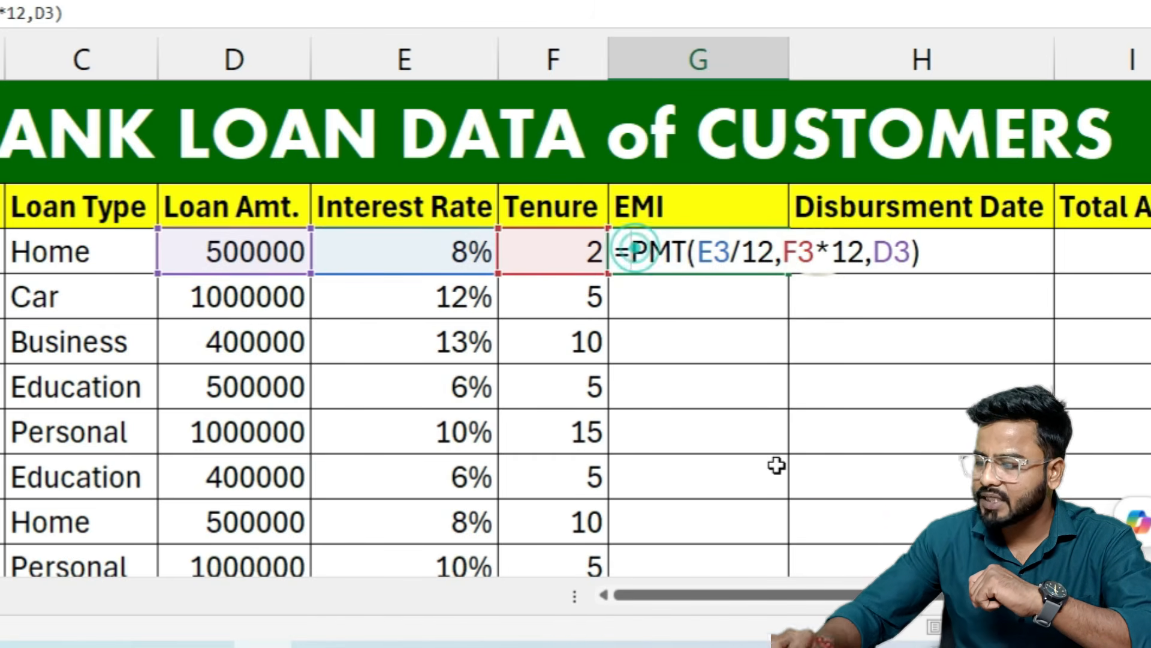
pyautogui.write('-')
pyautogui.press('Return')
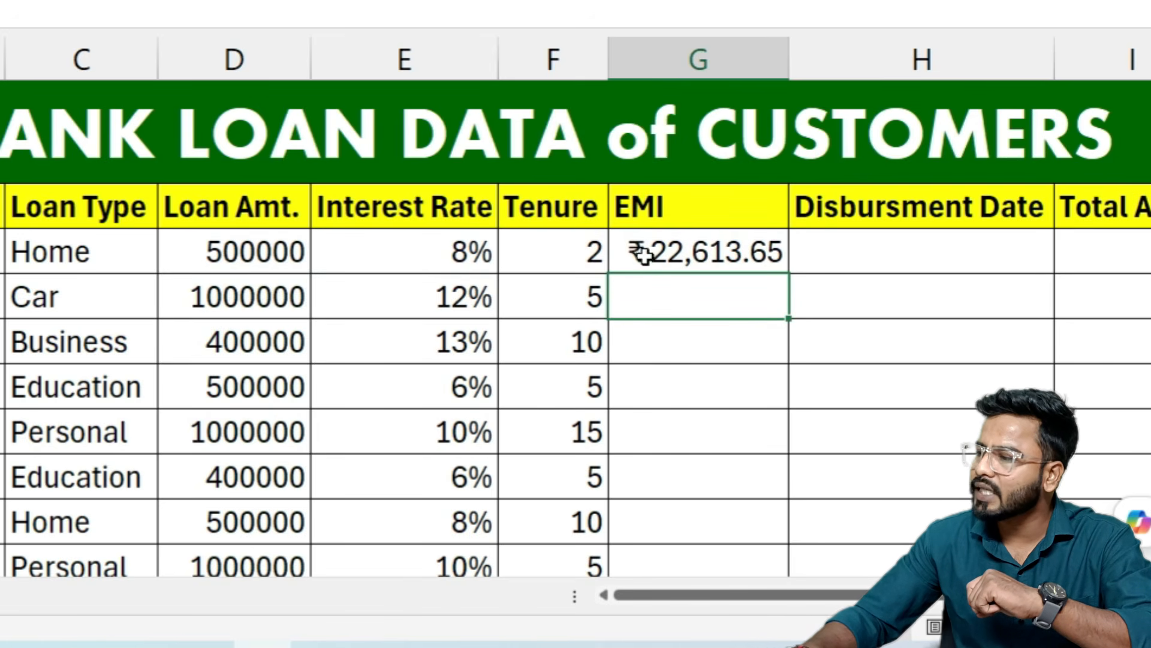
pyautogui.click(733, 233)
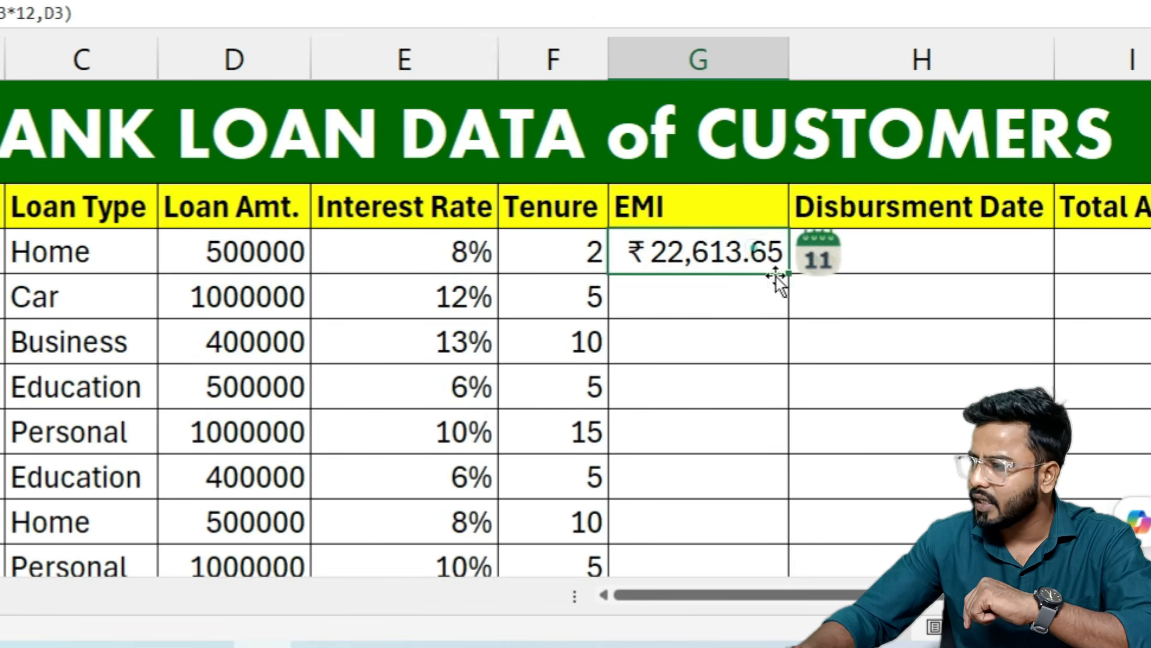
pyautogui.doubleClick(788, 274)
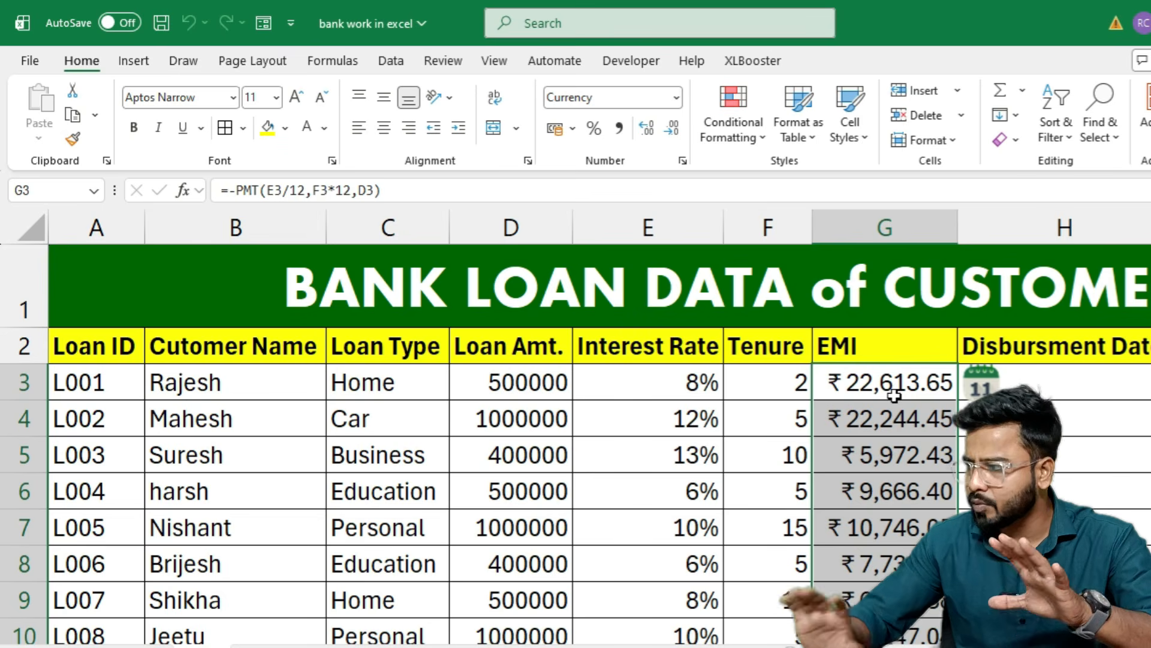
# - Switch to the browser, search Google for emi calculator and open Groww's EMI calculator result
pyautogui.hotkey('alt', 'Tab')
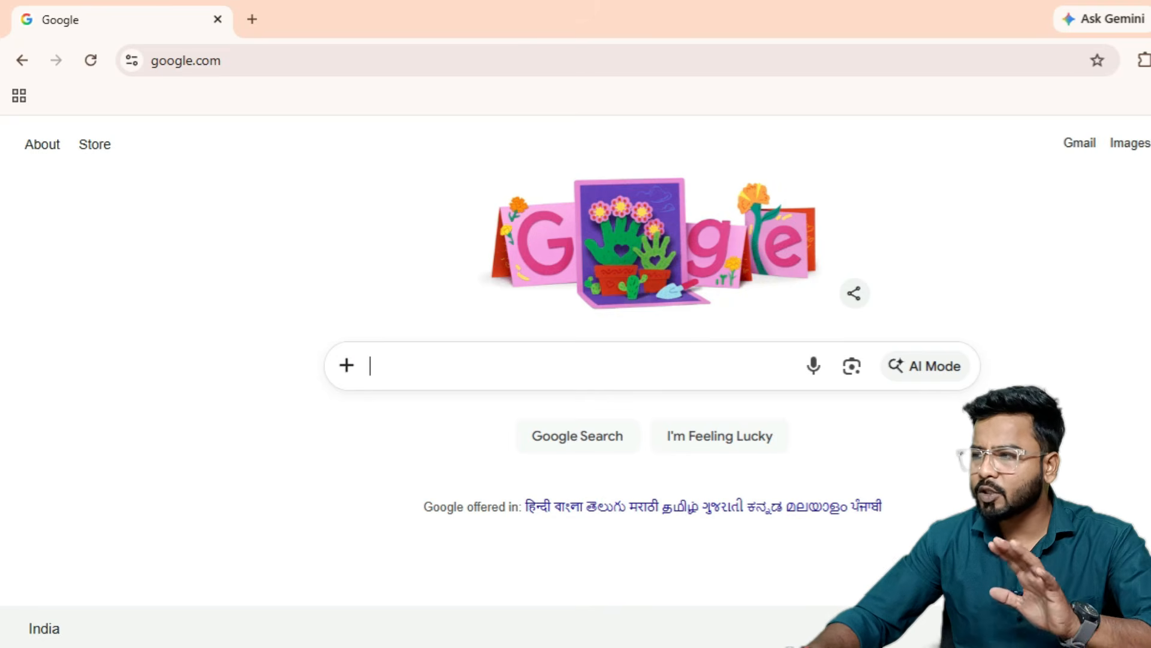
pyautogui.write('emi')
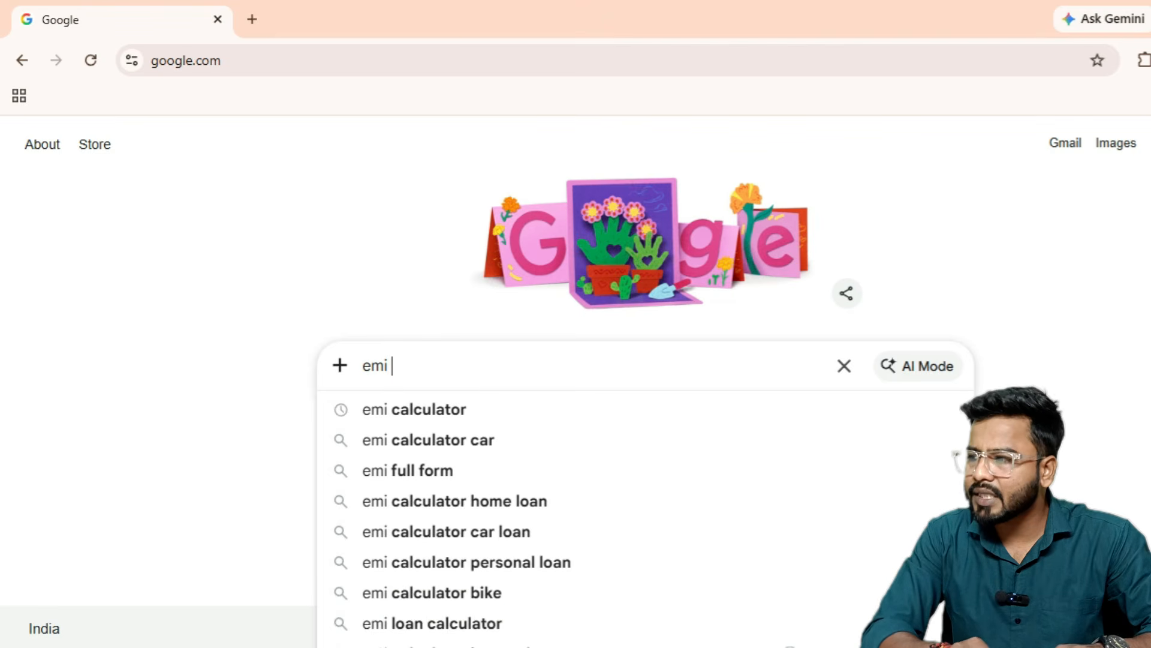
pyautogui.press('Down')
pyautogui.press('Return')
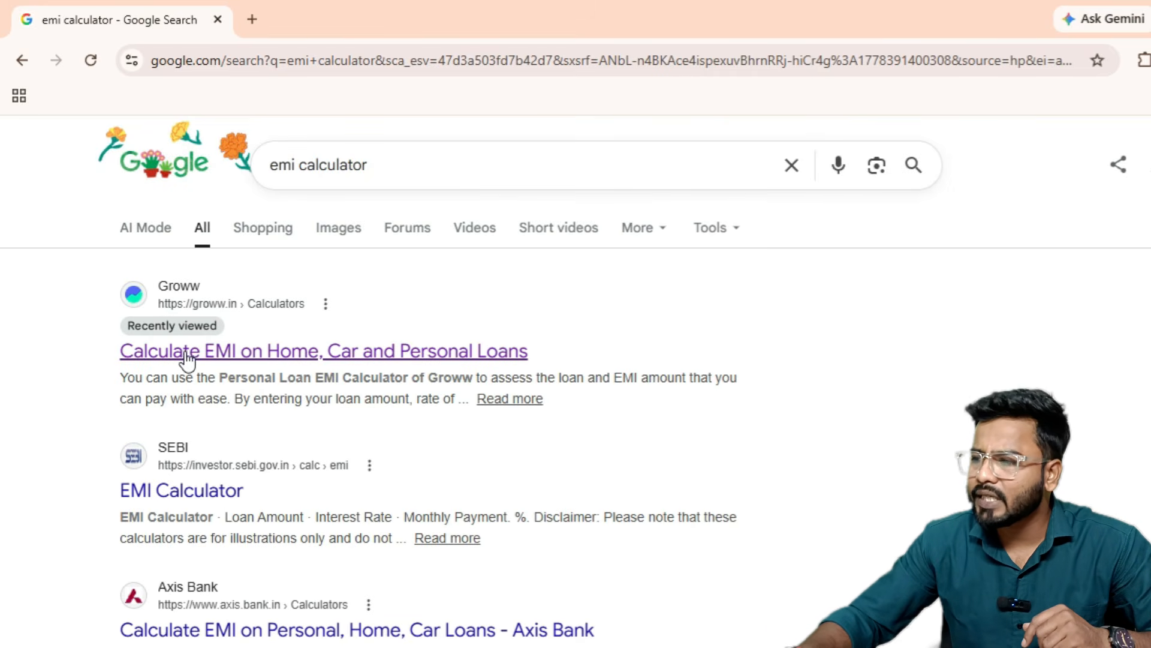
pyautogui.click(424, 355)
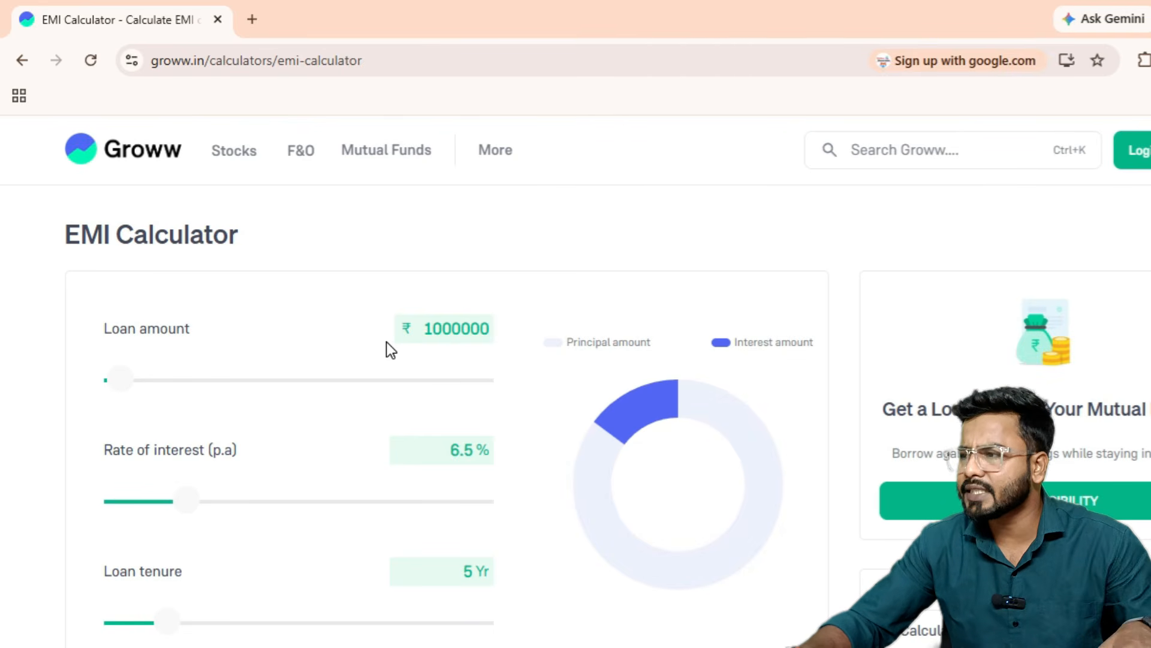
# - Look up the first customer's loan amount in the Excel sheet and set the Groww calculator's loan amount to 500000
pyautogui.hotkey('alt', 'Tab')
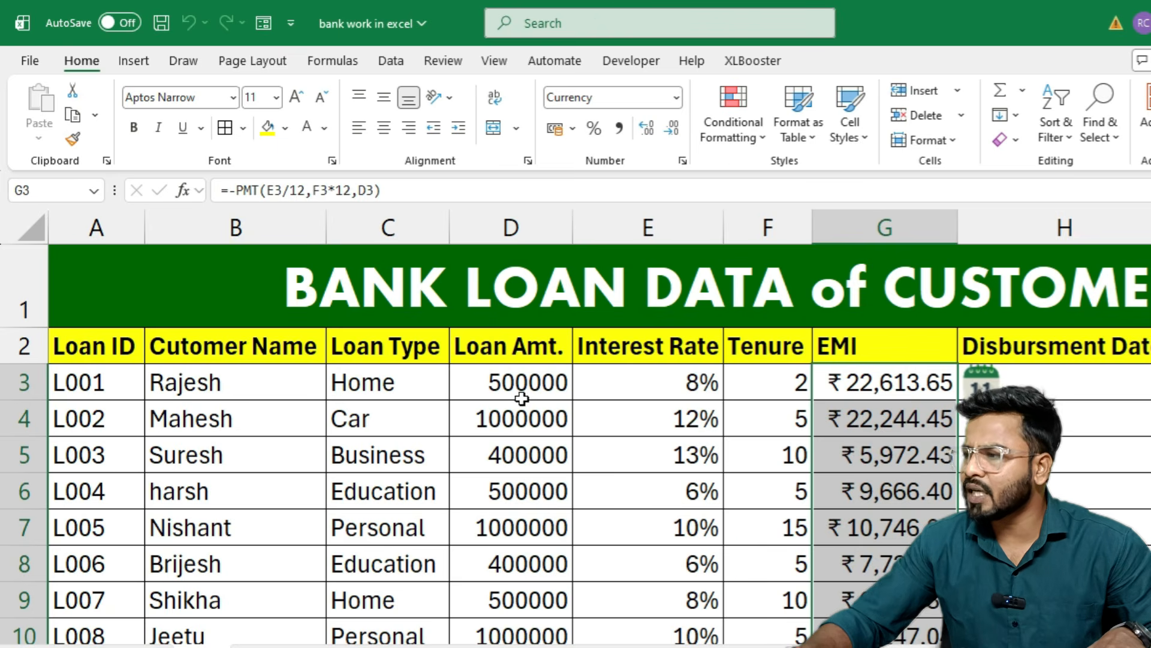
pyautogui.click(511, 384)
pyautogui.hotkey('alt', 'Tab')
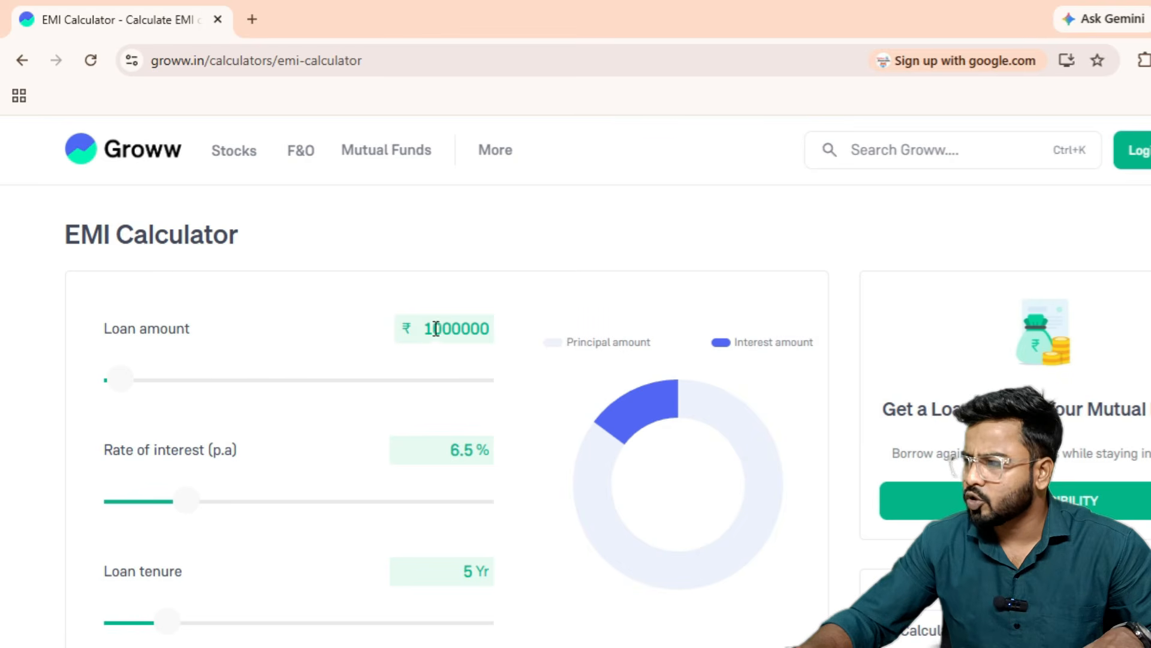
pyautogui.click(445, 328)
pyautogui.press('BackSpace')
pyautogui.press('BackSpace')
pyautogui.write('5')
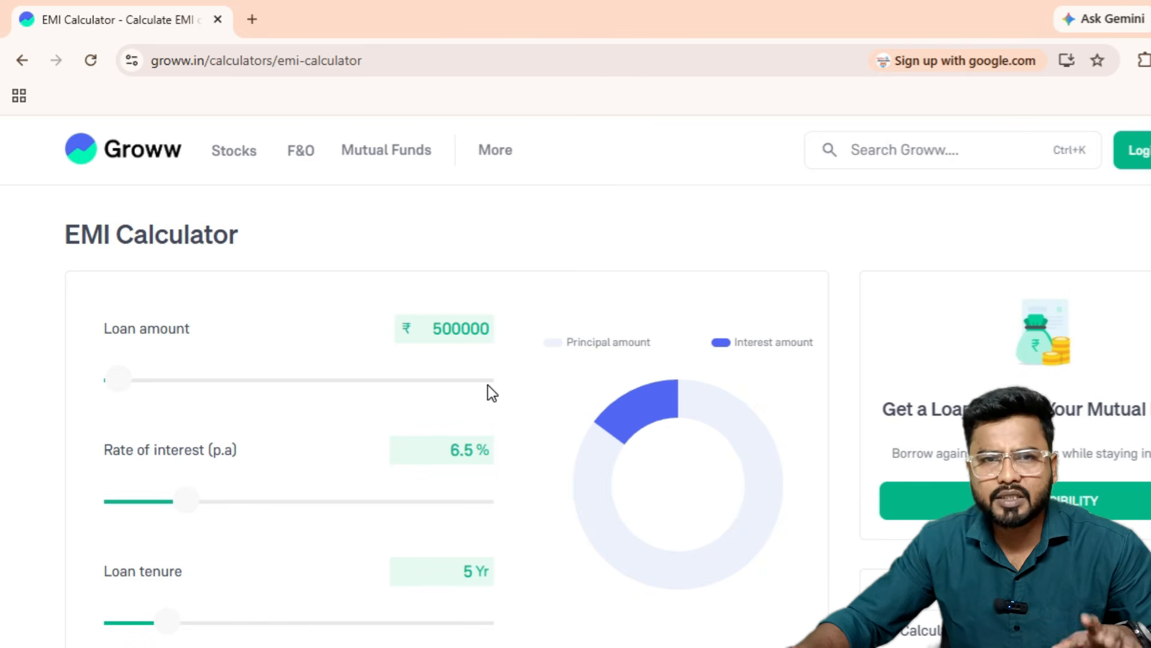
# - Check the first loan's rate in the sheet and set the calculator's rate of interest to 8%
pyautogui.hotkey('alt', 'Tab')
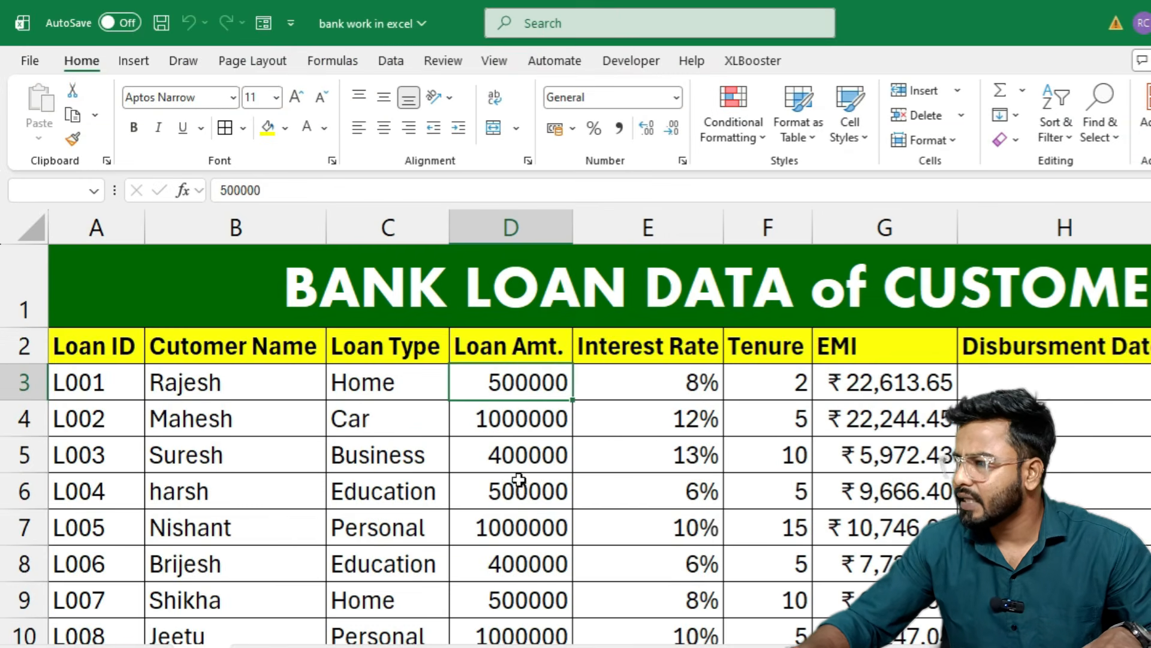
pyautogui.hotkey('alt', 'Tab')
pyautogui.click(465, 451)
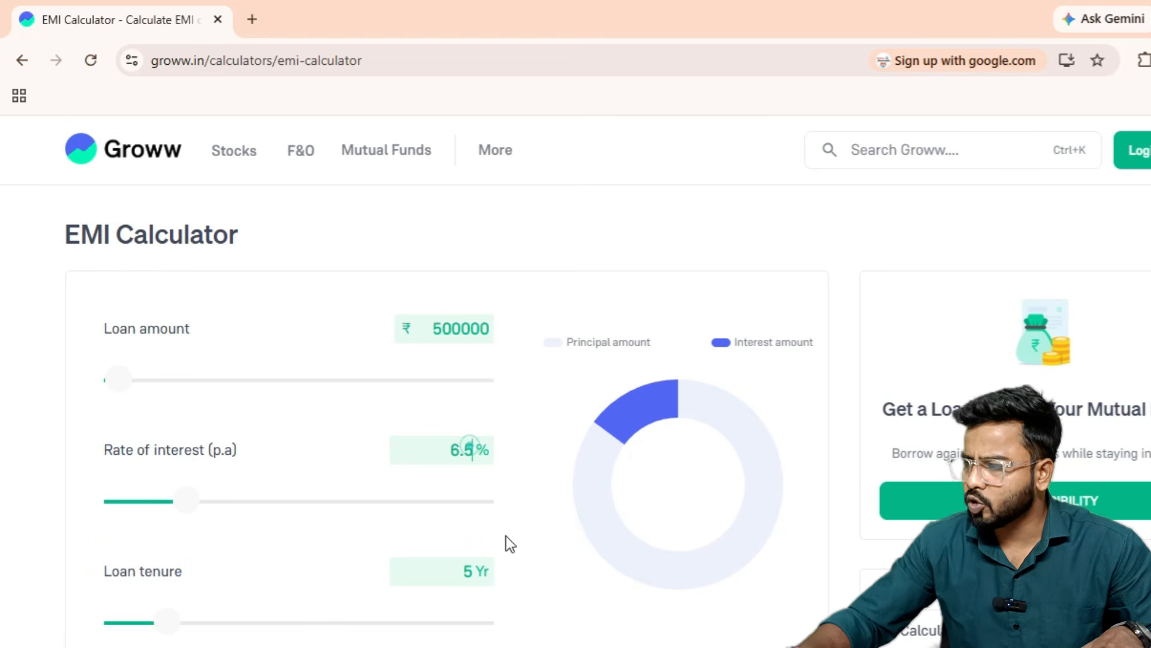
pyautogui.press('BackSpace')
pyautogui.press('BackSpace')
pyautogui.press('BackSpace')
pyautogui.write('30')
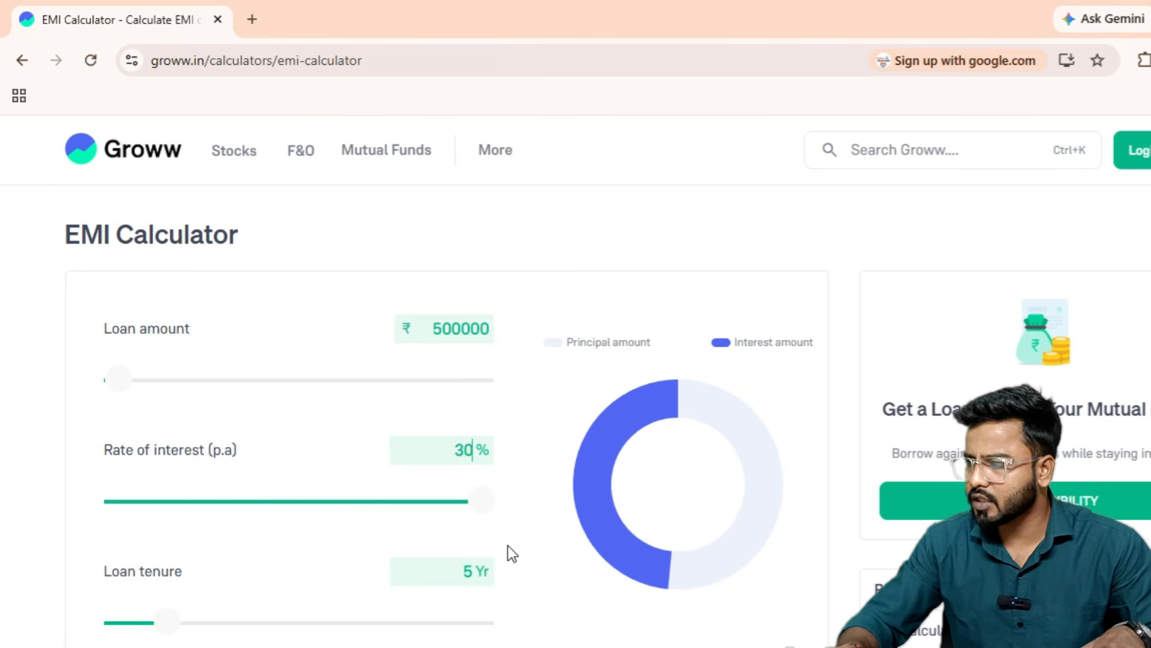
pyautogui.press('BackSpace')
pyautogui.press('BackSpace')
pyautogui.write('8')
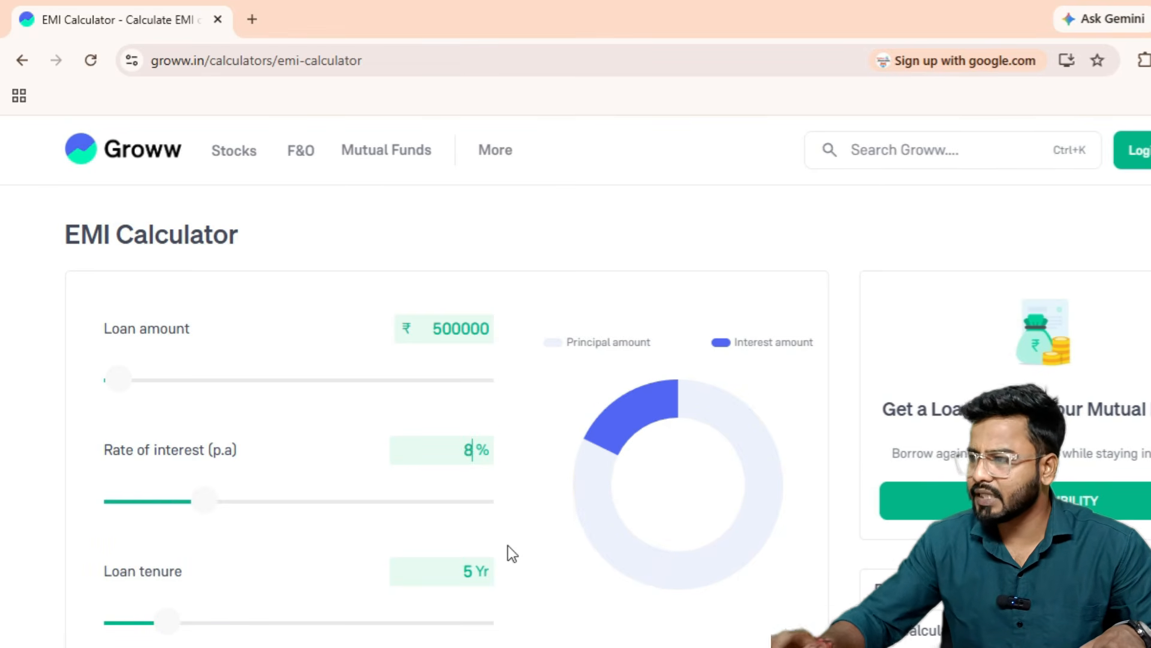
# - Check the first loan's tenure in the sheet, set the calculator's loan tenure to 2 years and highlight the monthly EMI
pyautogui.hotkey('alt', 'Tab')
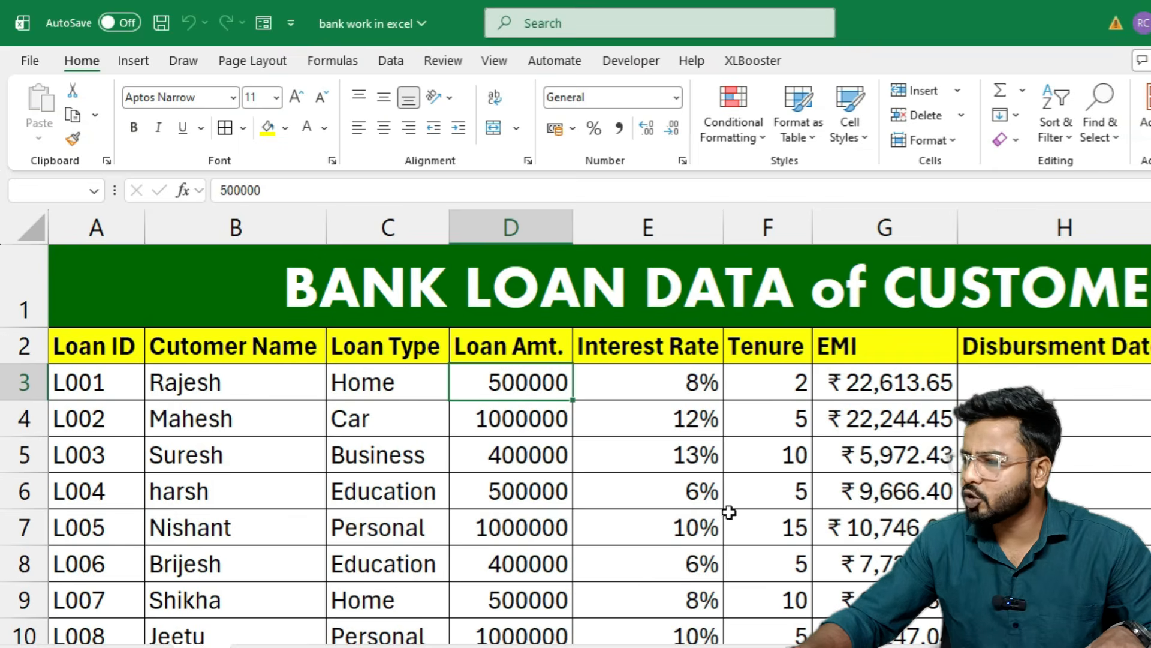
pyautogui.hotkey('alt', 'Tab')
pyautogui.click(470, 570)
pyautogui.press('BackSpace')
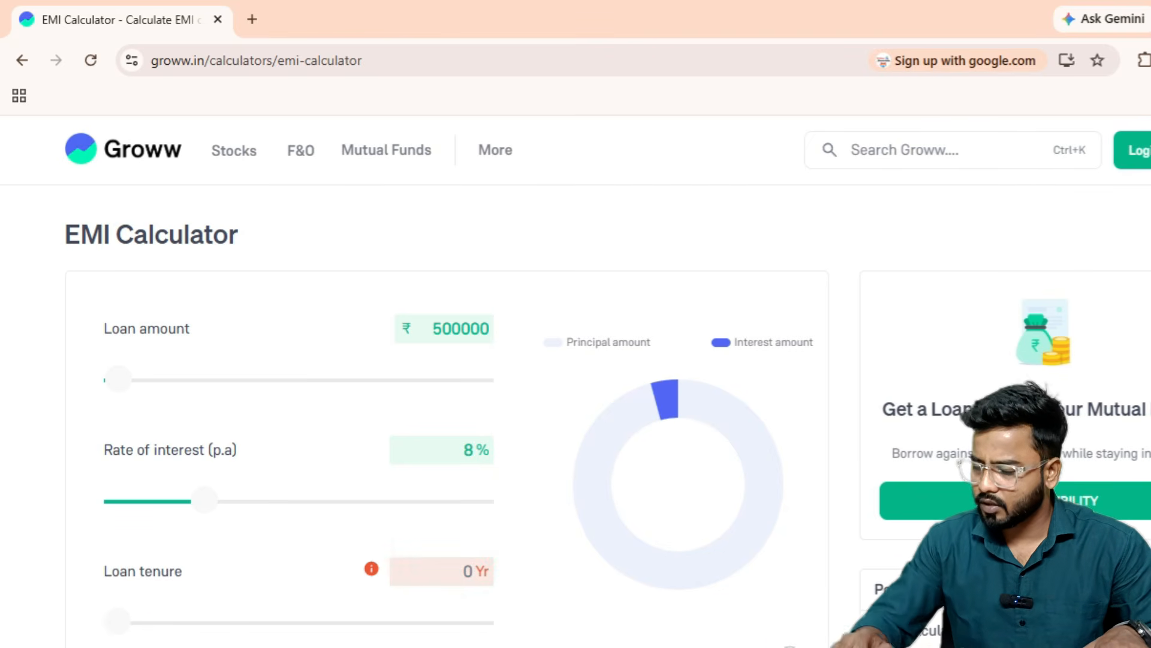
pyautogui.write('2')
pyautogui.scroll(-5, 538, 582)
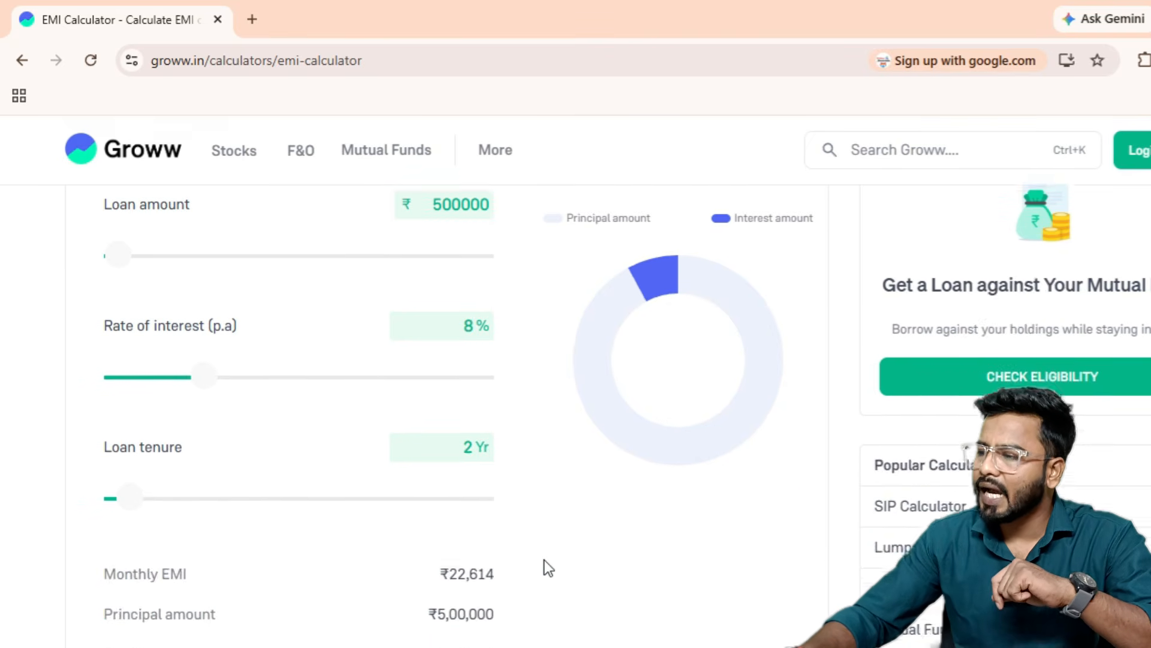
pyautogui.doubleClick(456, 412)
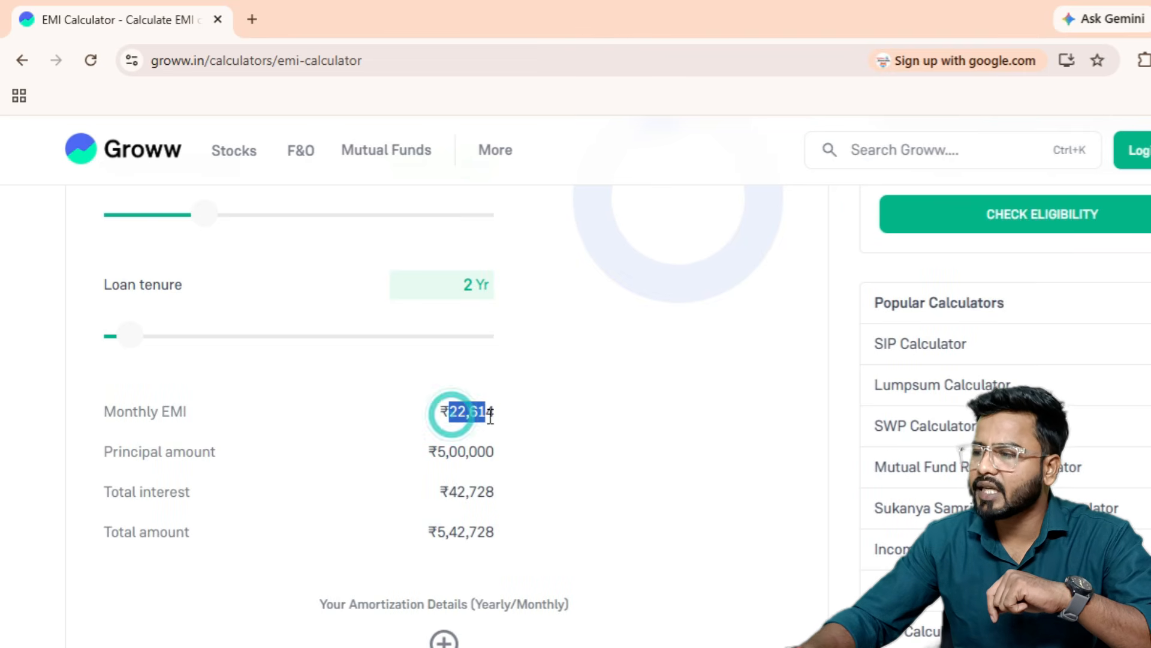
# - Return to Excel and reduce the EMI values in column G, from G3 down, to zero decimal places
pyautogui.hotkey('alt', 'Tab')
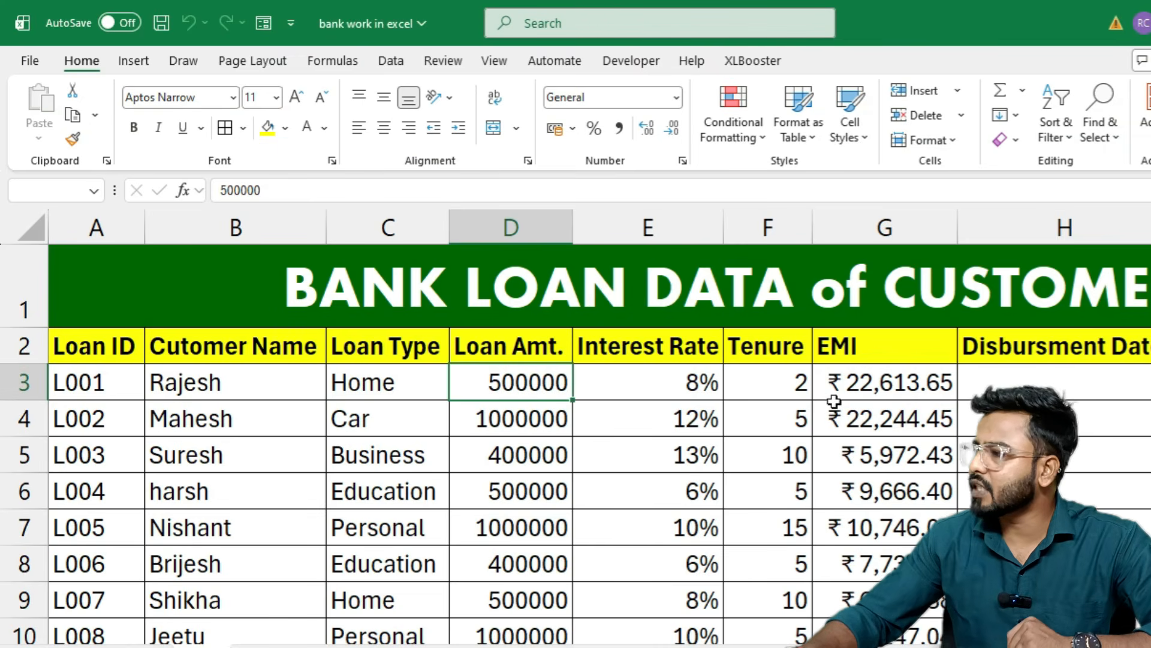
pyautogui.click(874, 384)
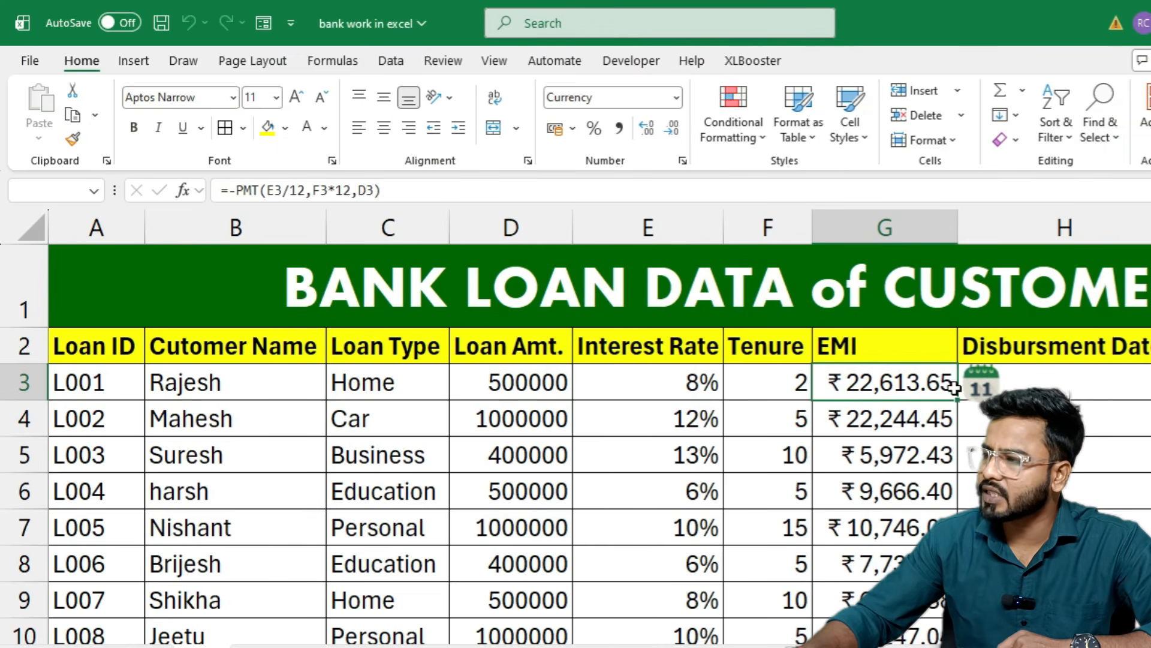
pyautogui.click(672, 128)
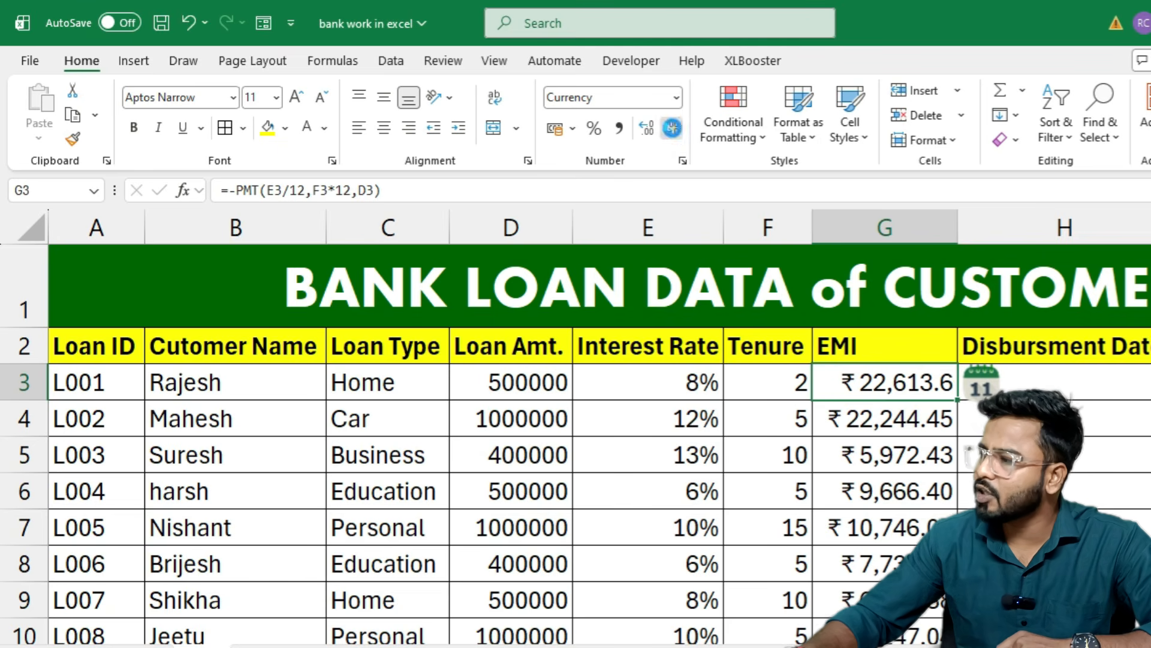
pyautogui.click(672, 128)
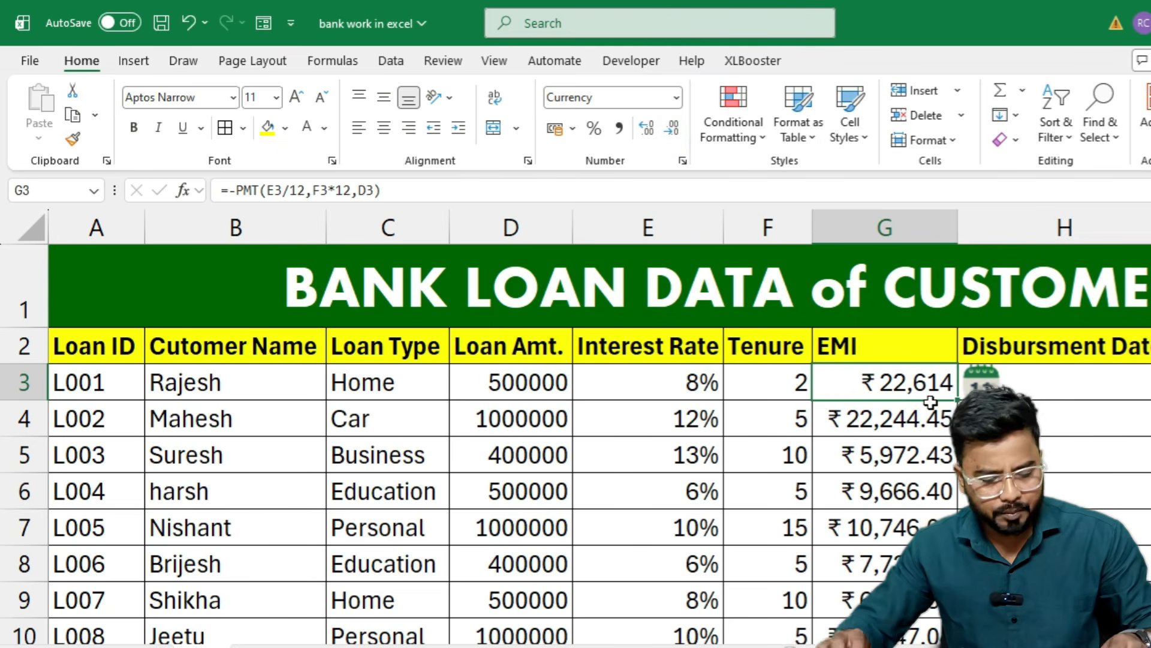
pyautogui.hotkey('ctrl', 'shift', 'Down')
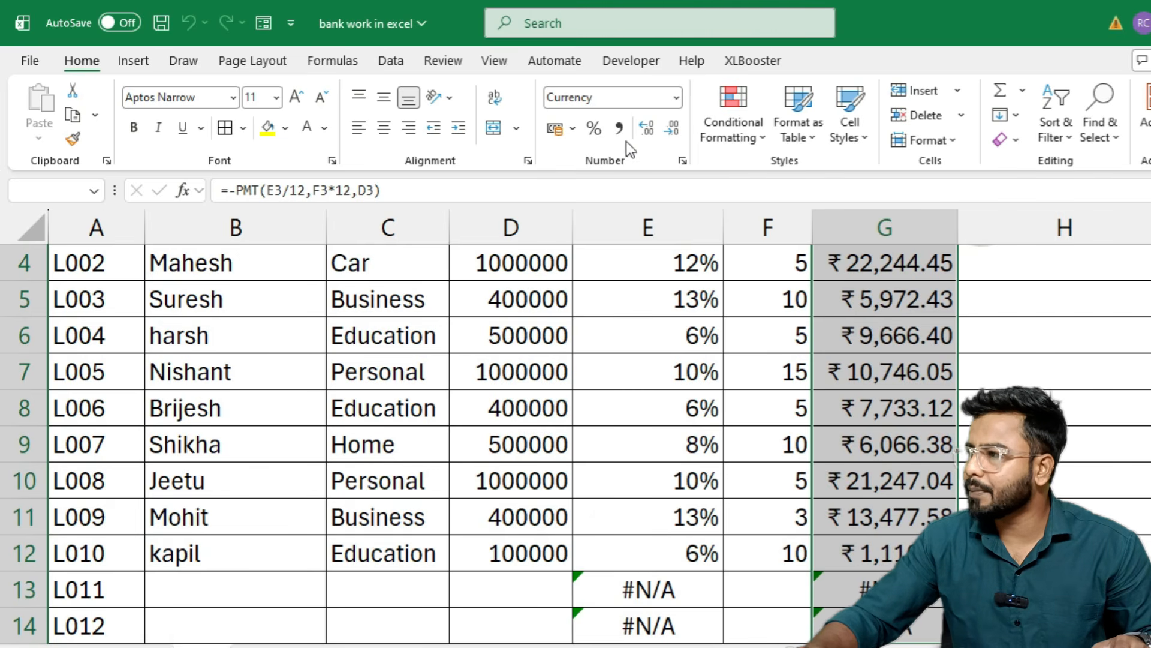
pyautogui.click(672, 128)
pyautogui.scroll(1, 983, 377)
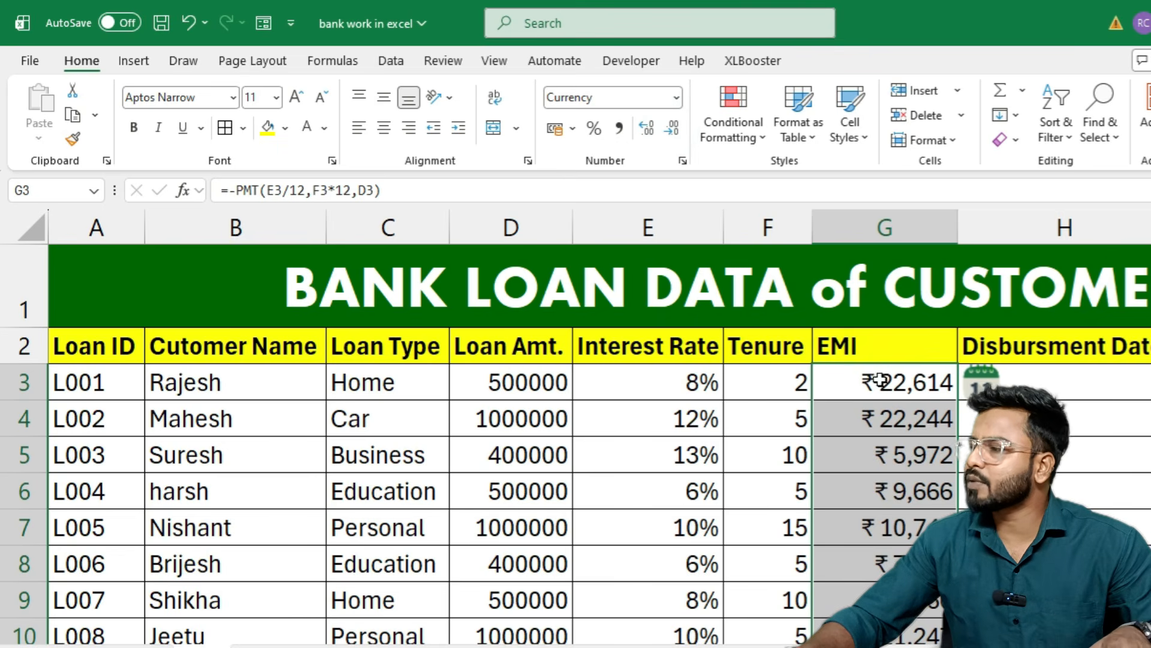
# - Compare the first customer's EMI in the sheet with the monthly EMI in the Groww calculator
pyautogui.click(998, 418)
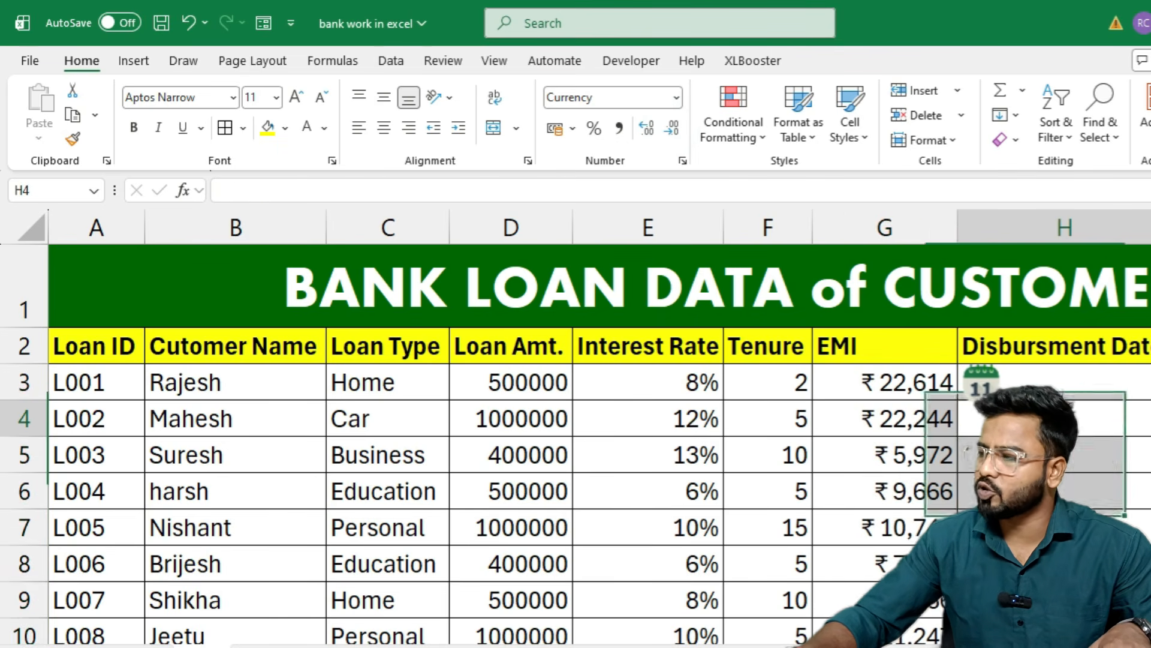
pyautogui.hotkey('alt', 'Tab')
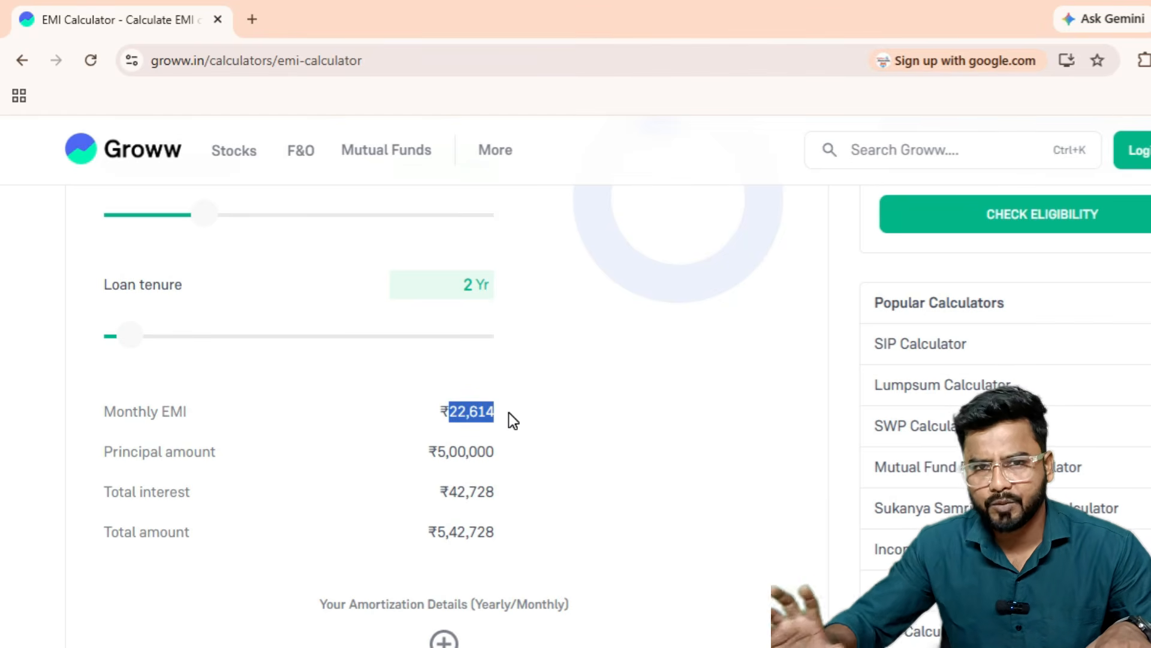
pyautogui.hotkey('alt', 'Tab')
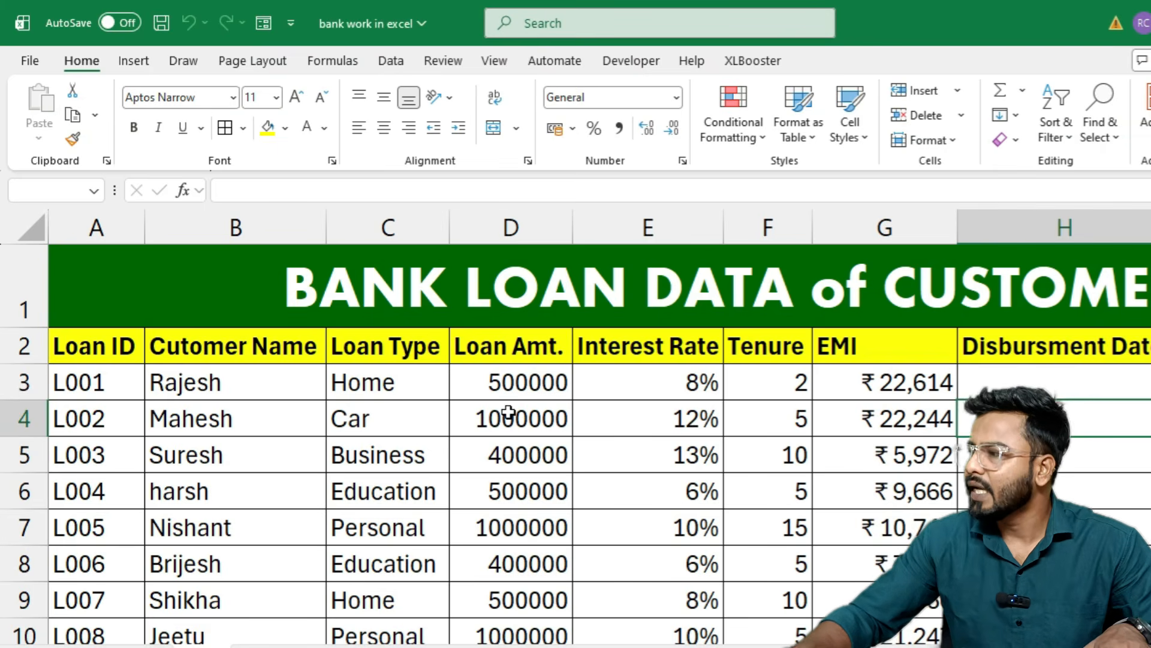
# - Enter disbursement dates 11-01-2026 in H3 and 14-01-2026 in H4, and extend the date series down the column
pyautogui.click(1025, 377)
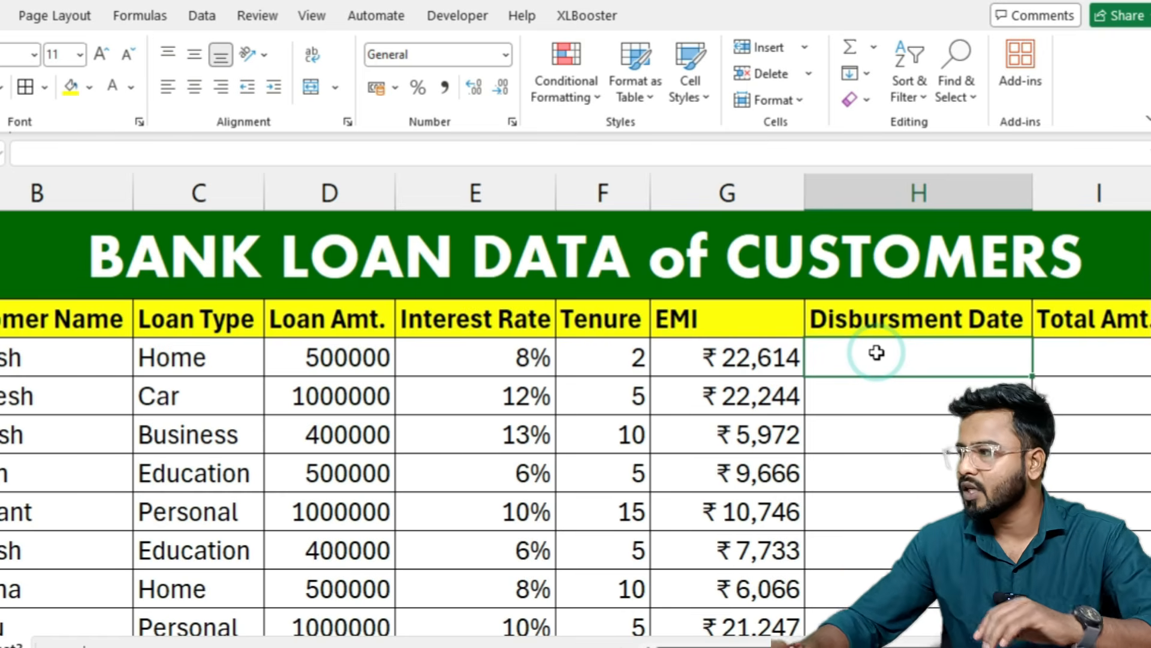
pyautogui.write('11')
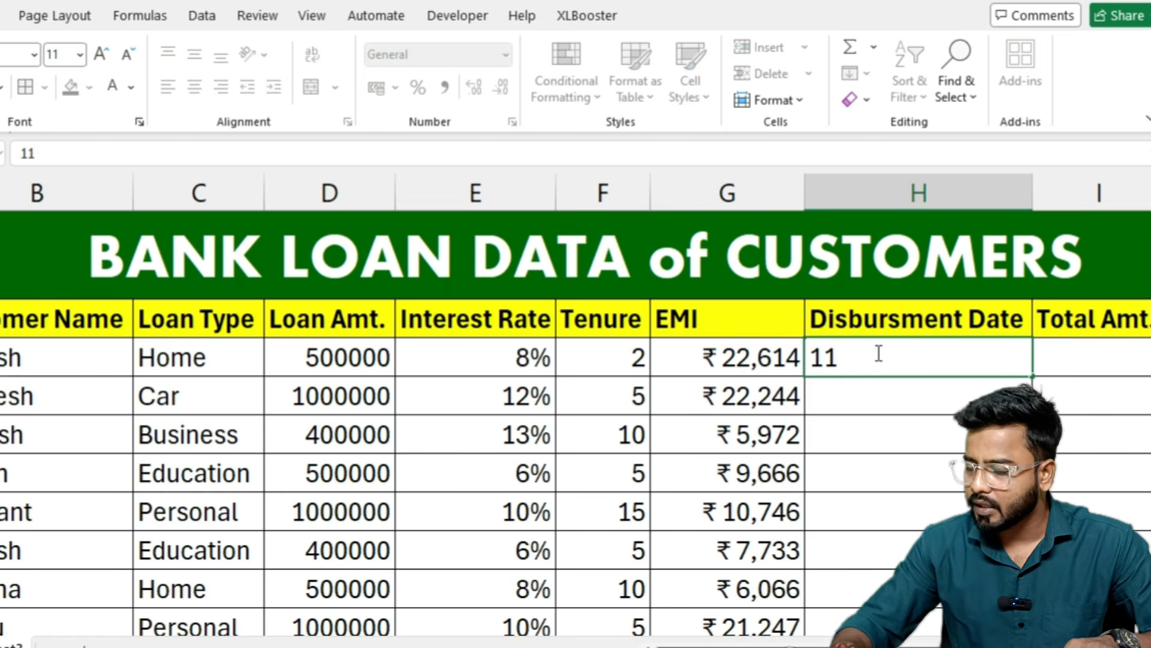
pyautogui.write('-')
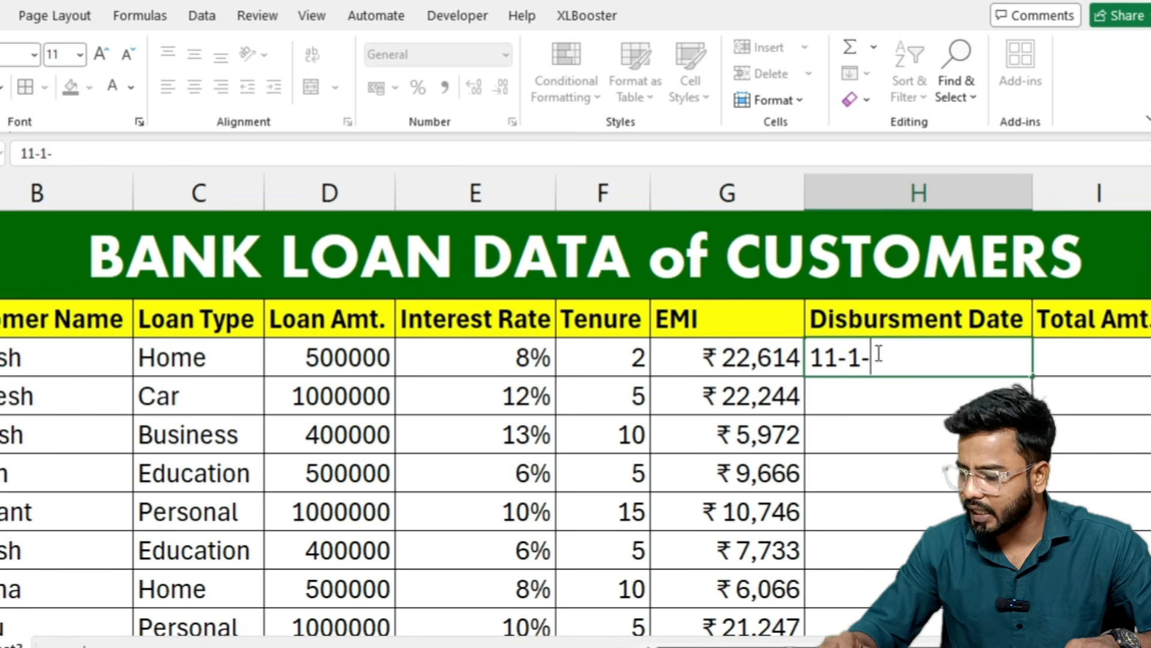
pyautogui.write('01-2026')
pyautogui.press('Return')
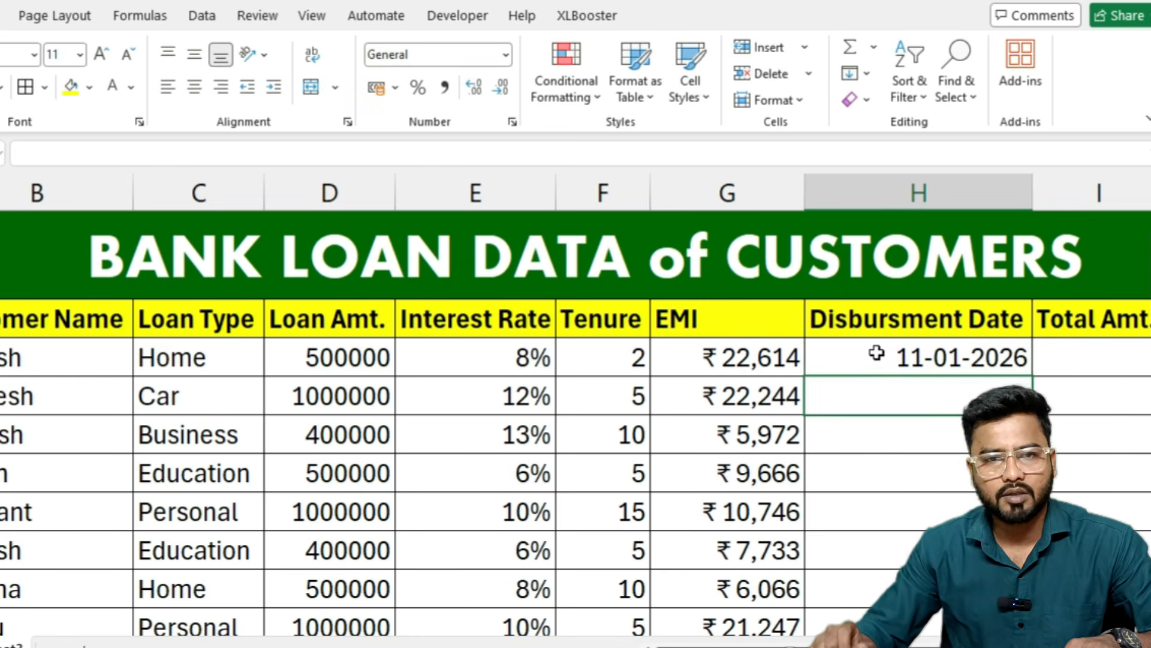
pyautogui.write('14-')
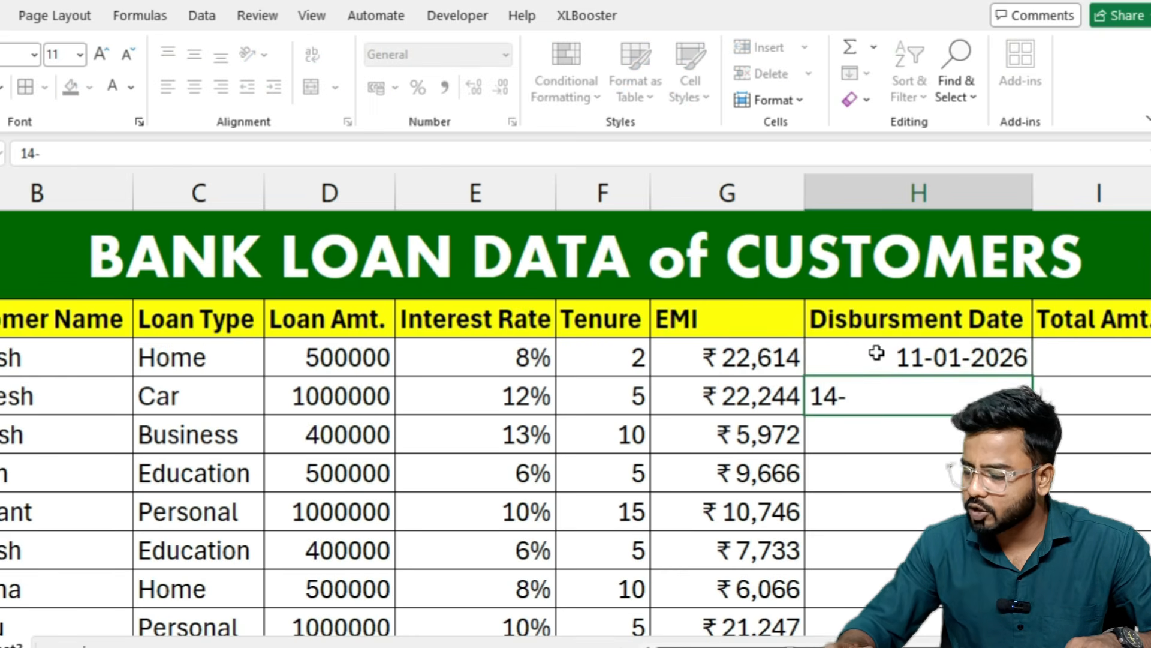
pyautogui.write('1-2026')
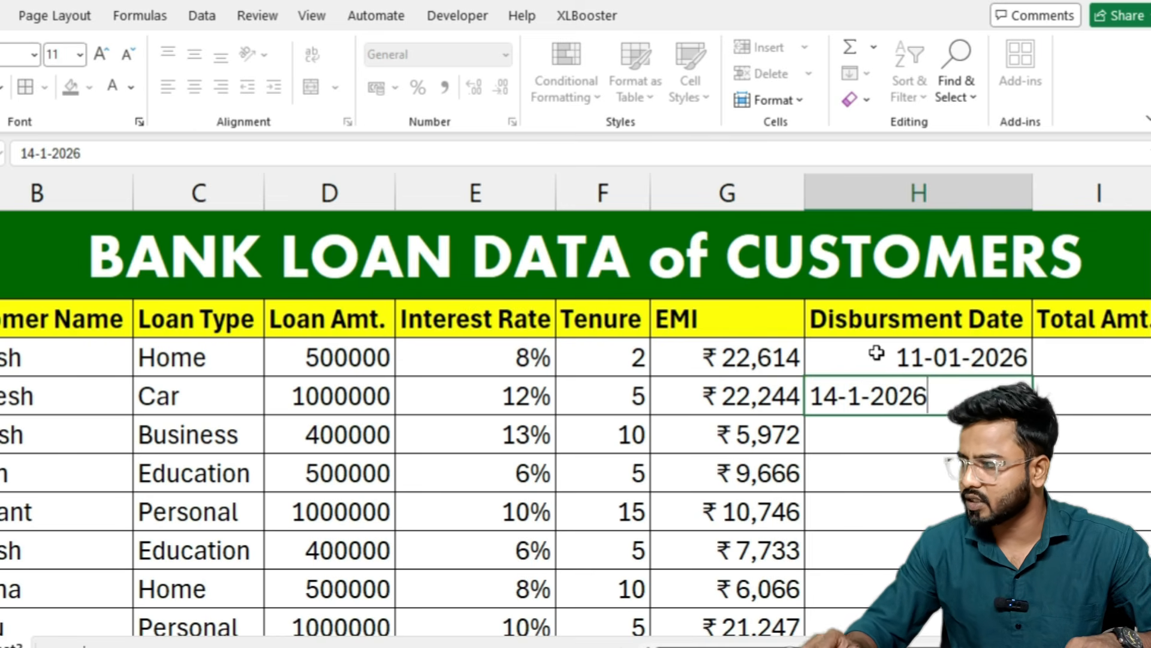
pyautogui.press('Return')
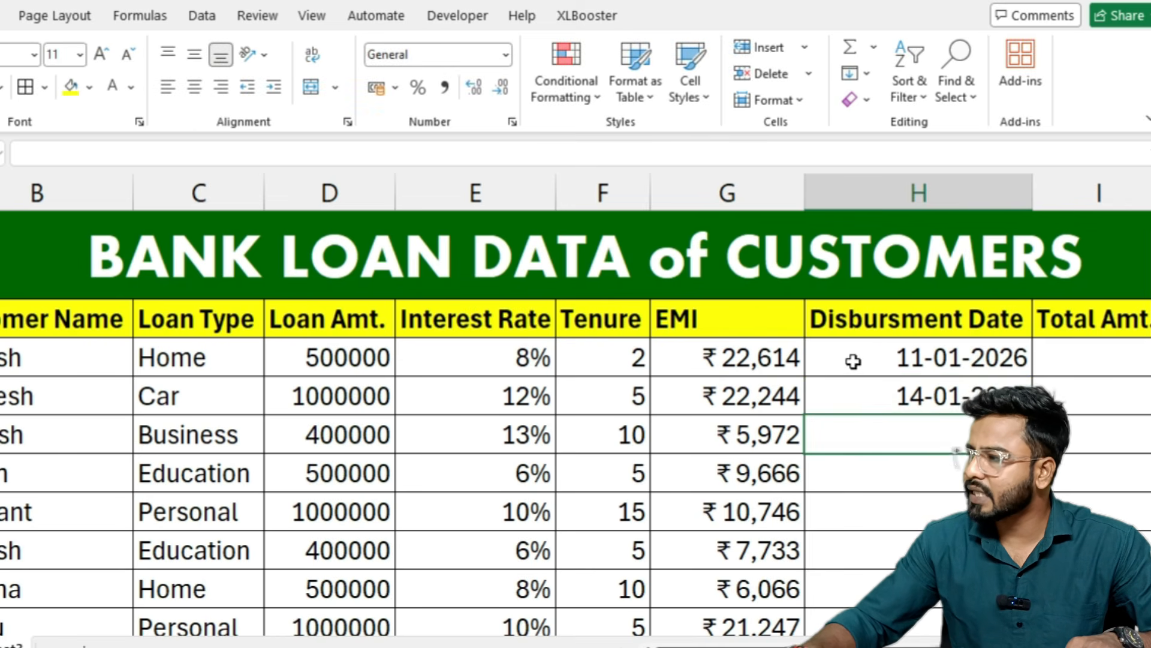
pyautogui.moveTo(851, 358); pyautogui.dragTo(852, 396)
pyautogui.doubleClick(1033, 415)
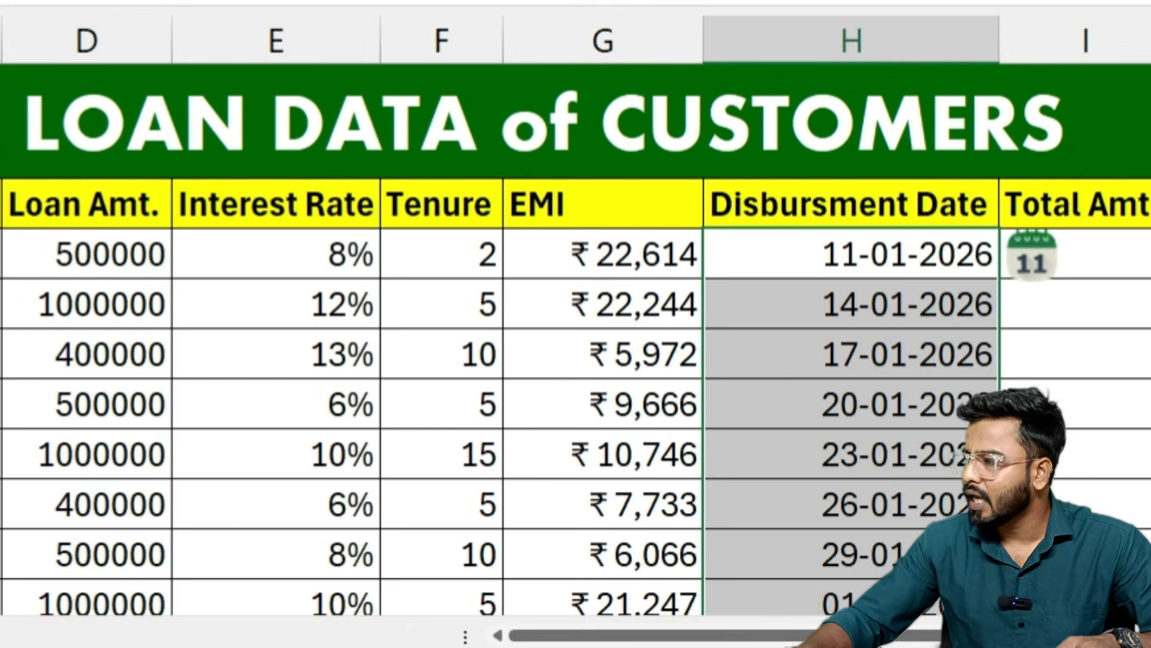
# - Calculate the first loan's total amount in I3 from its EMI and tenure in months with the formula =G3*F3*12
pyautogui.moveTo(894, 647); pyautogui.dragTo(967, 647)
pyautogui.click(846, 264)
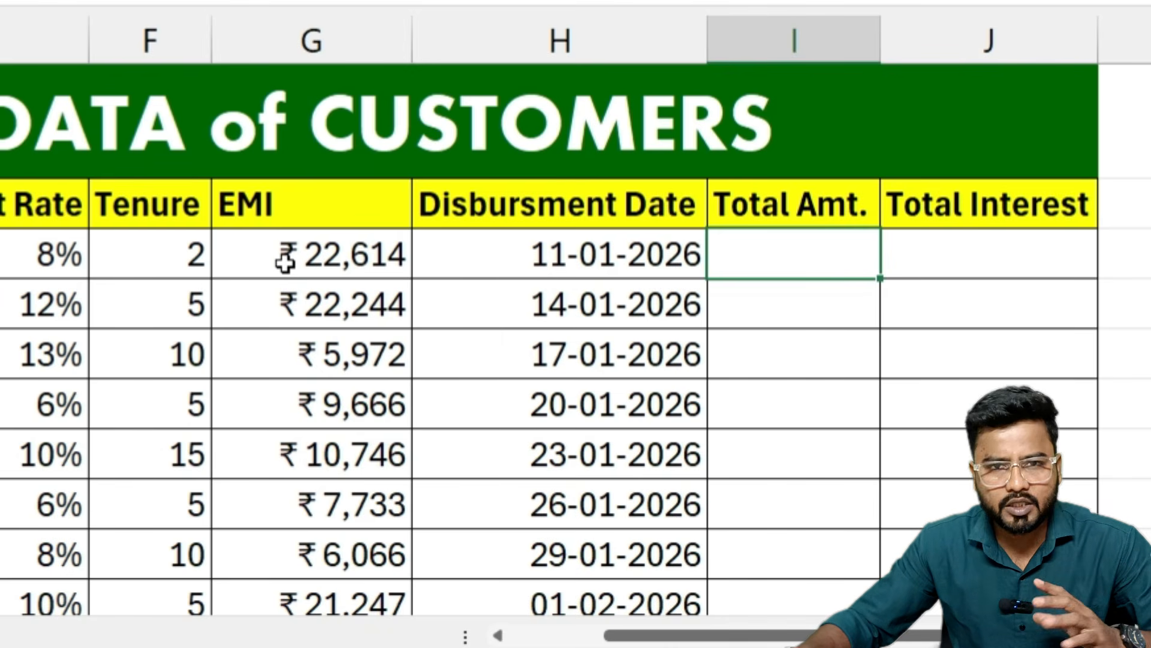
pyautogui.click(312, 249)
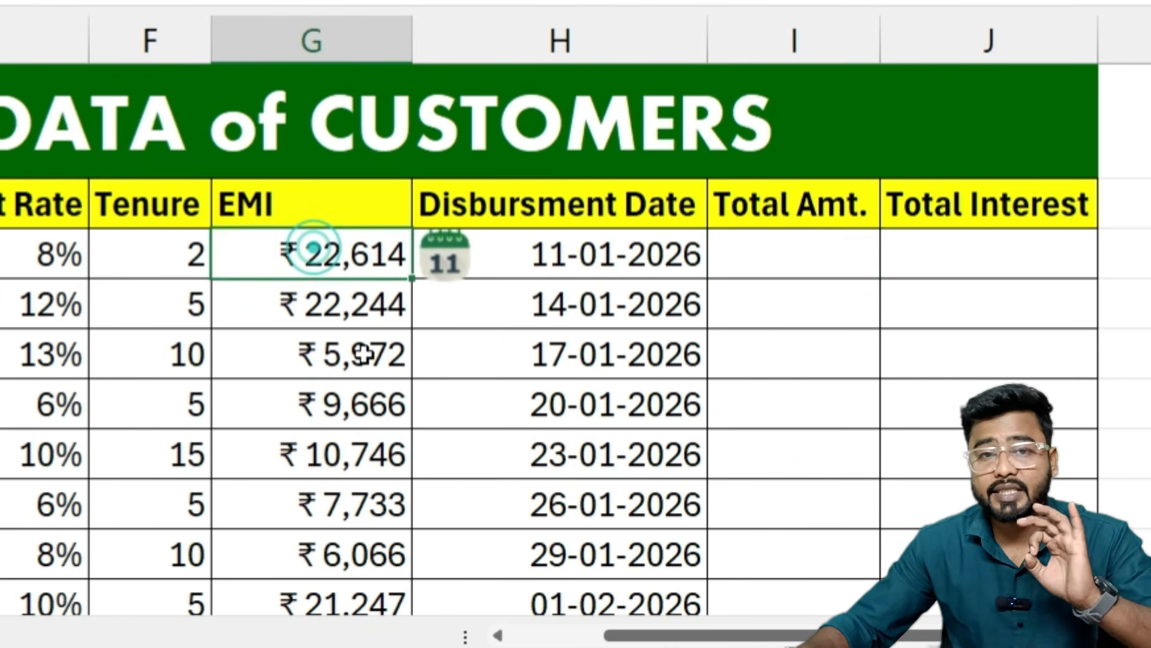
pyautogui.click(129, 271)
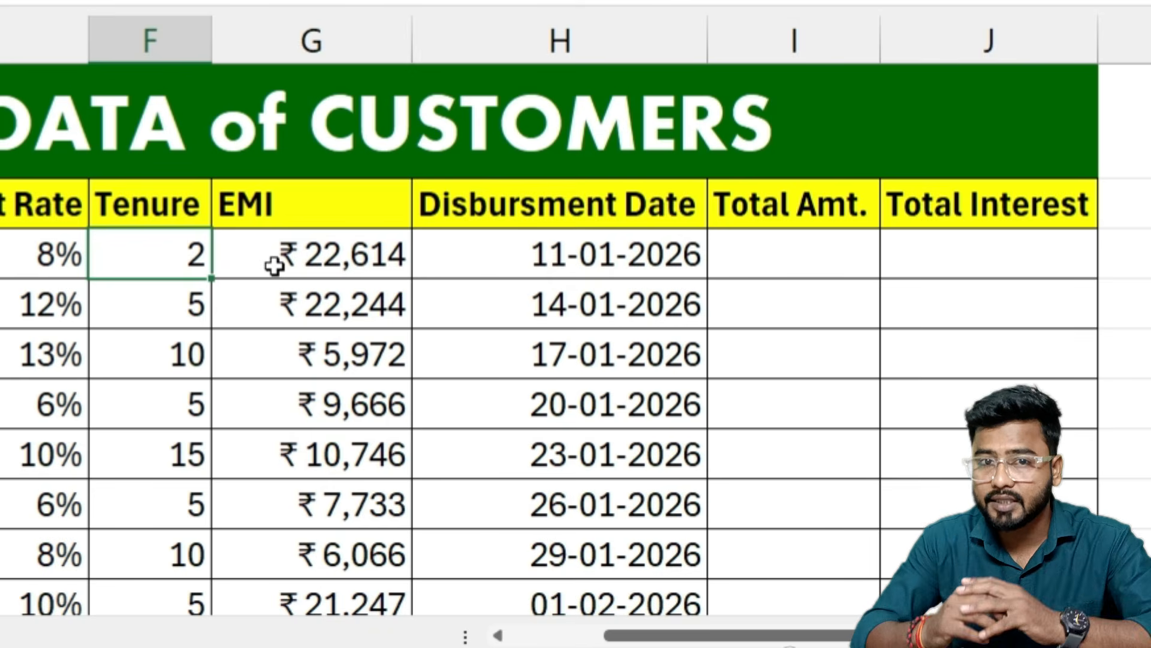
pyautogui.click(753, 244)
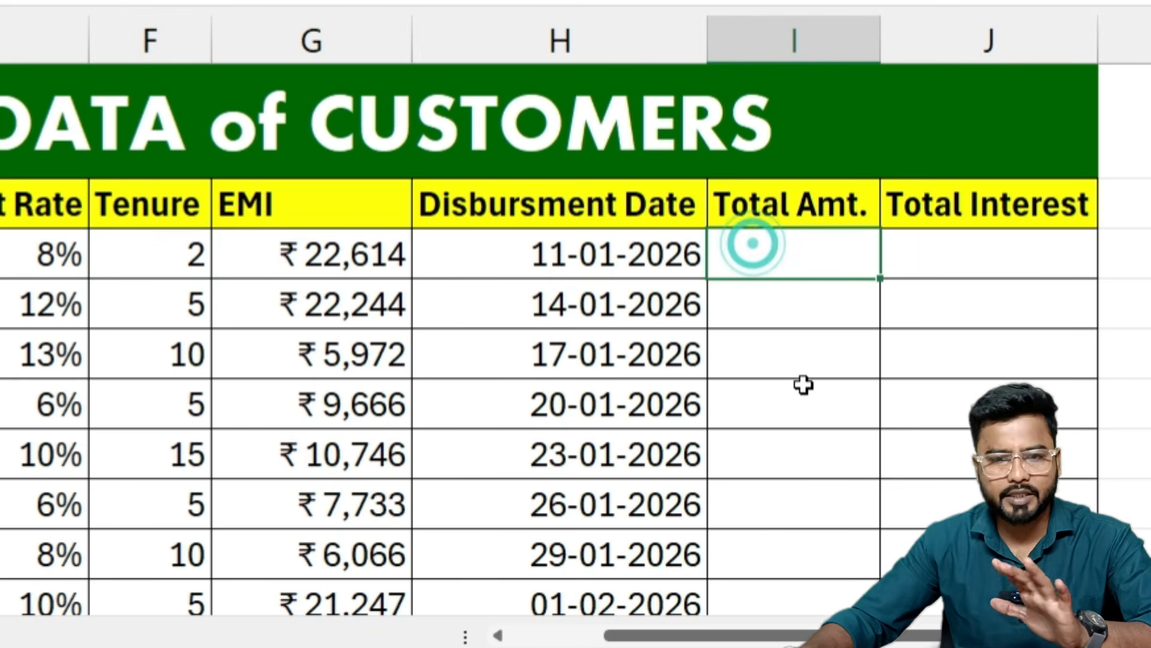
pyautogui.write('=')
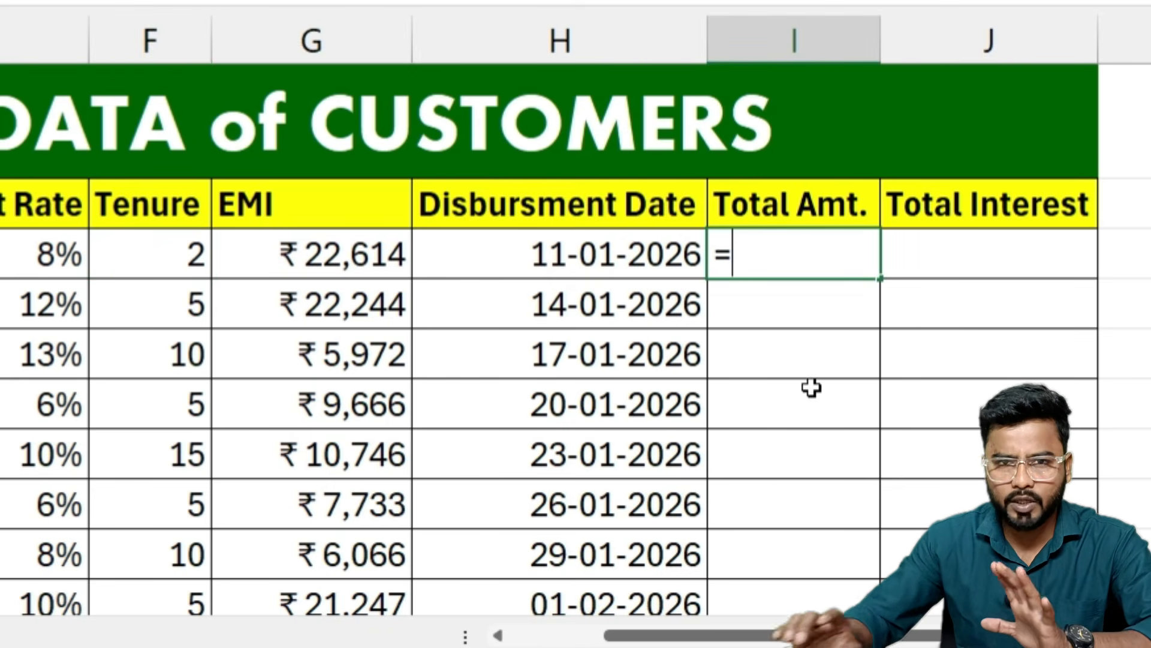
pyautogui.click(322, 268)
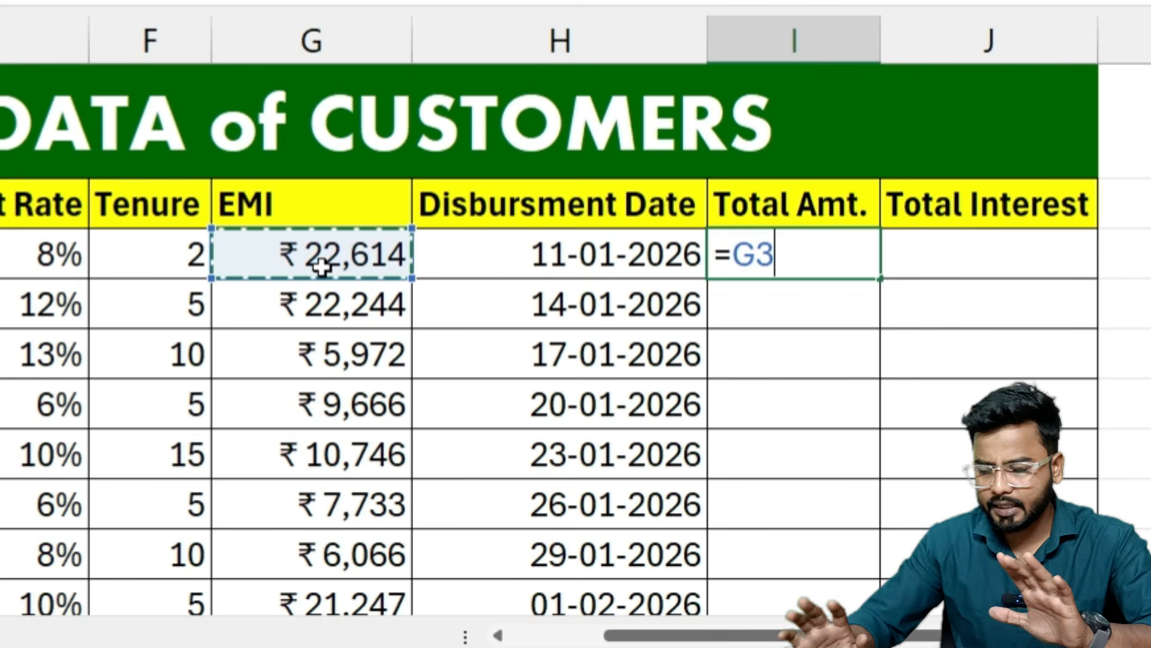
pyautogui.write('*')
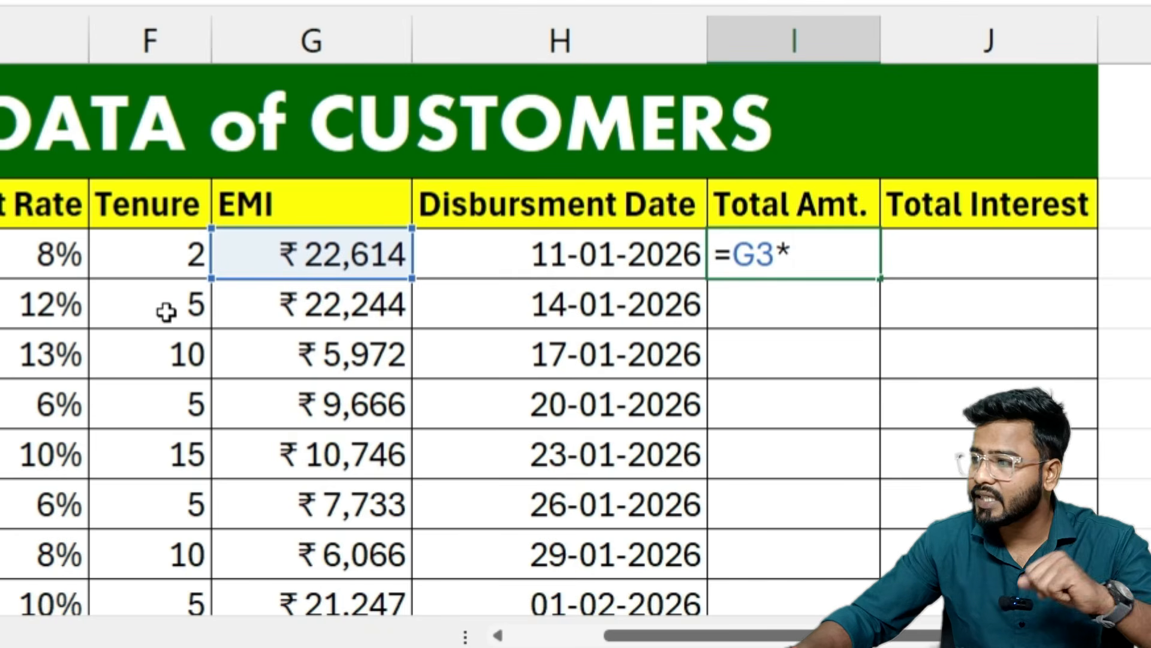
pyautogui.click(168, 259)
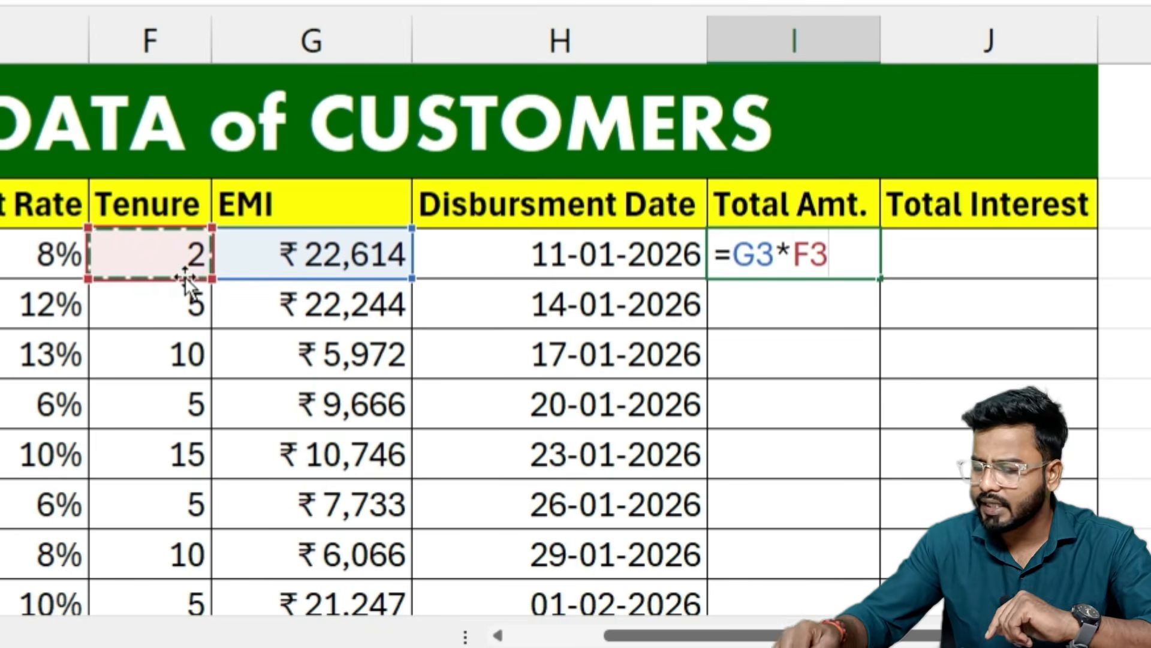
pyautogui.write('*')
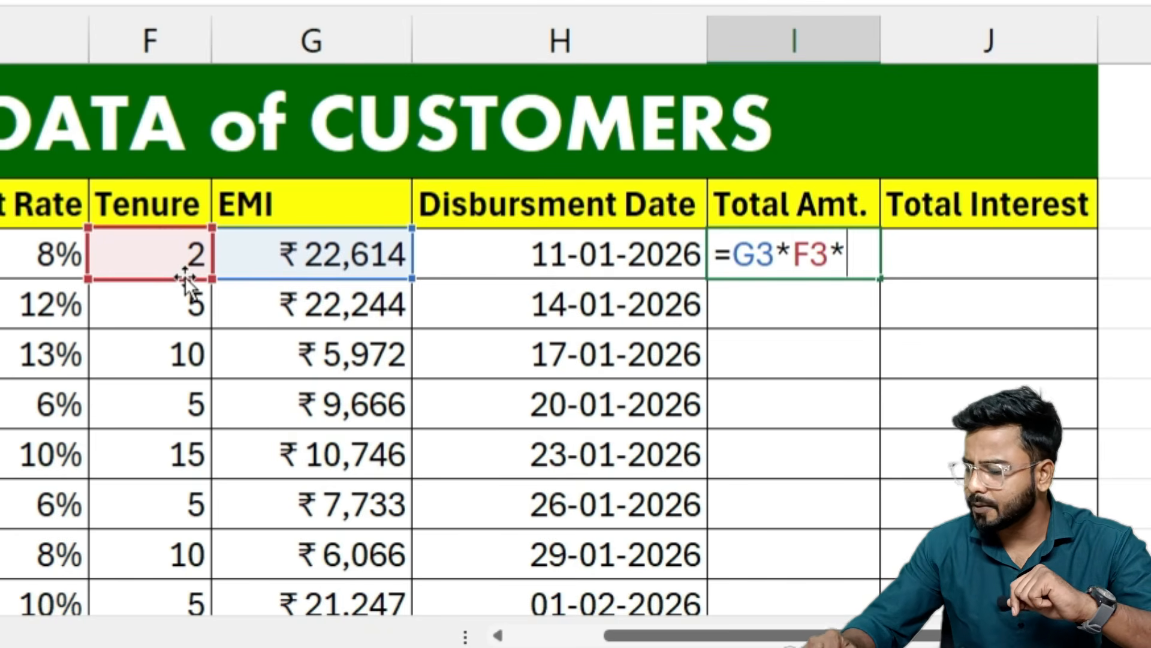
pyautogui.write('12')
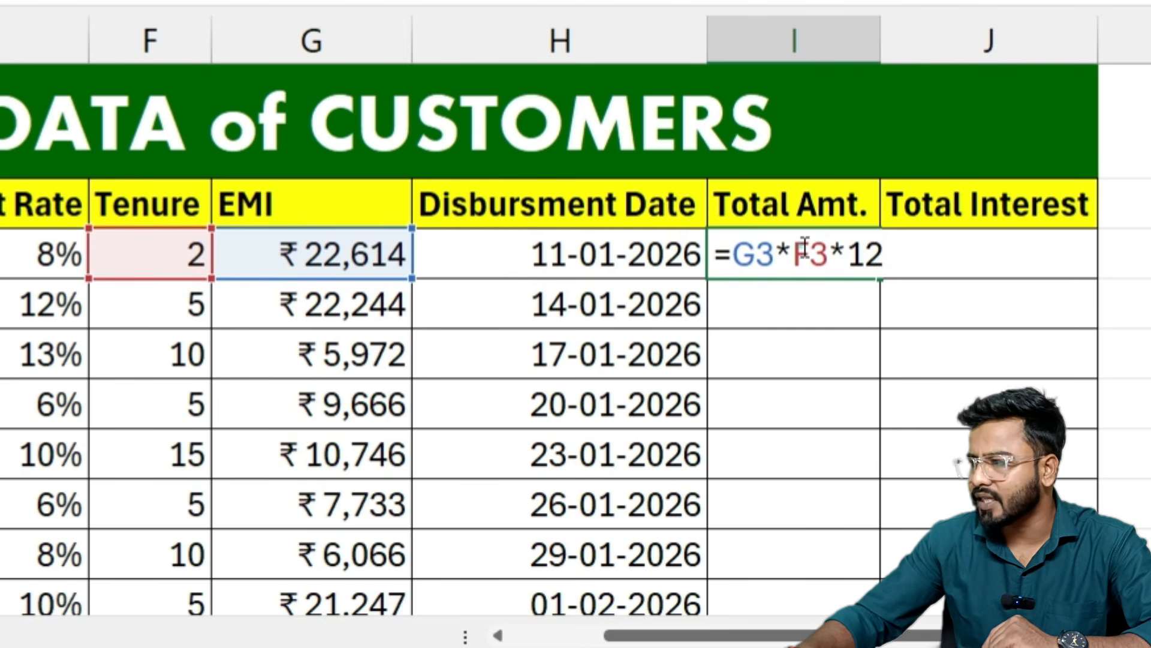
pyautogui.moveTo(795, 250); pyautogui.dragTo(884, 252)
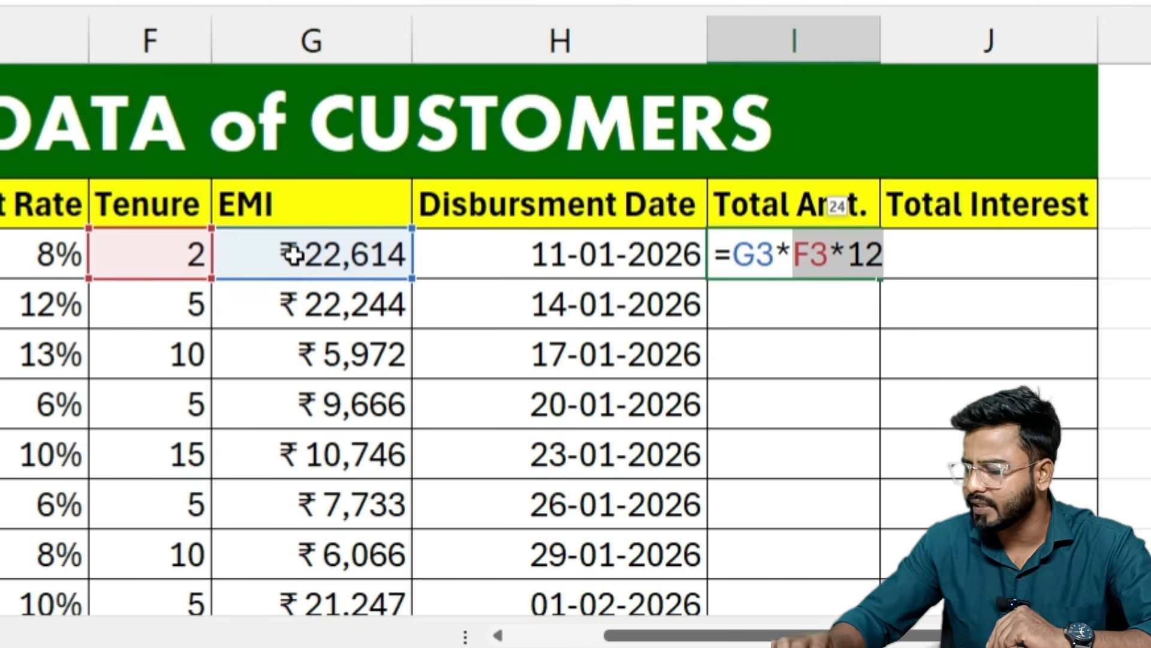
pyautogui.press('Return')
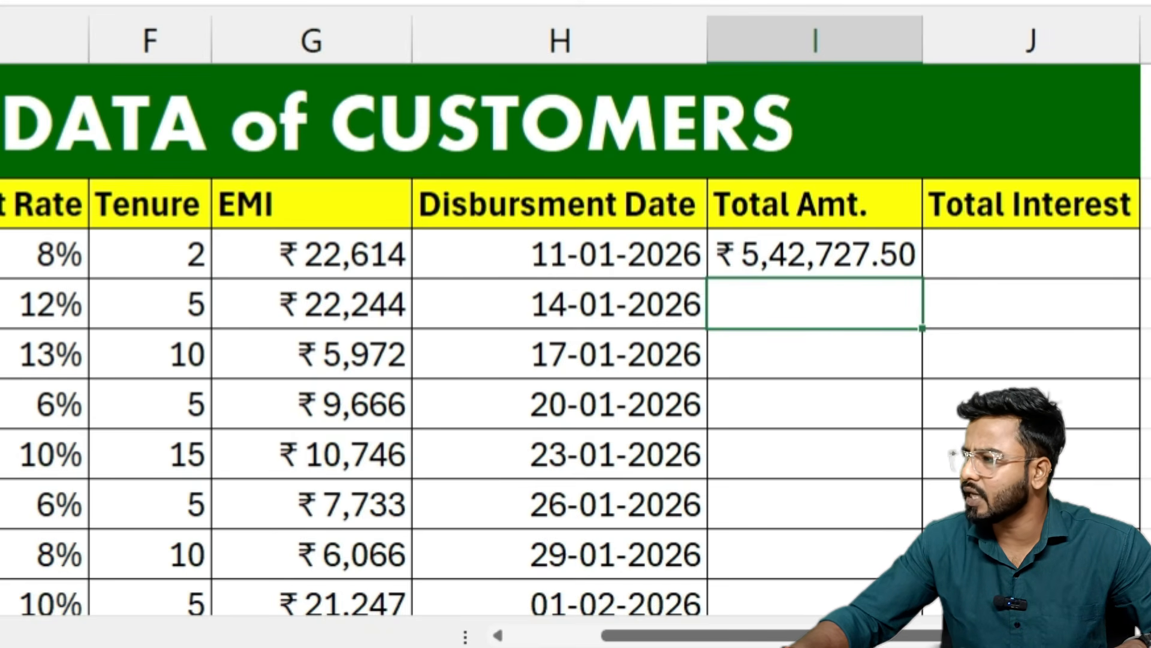
# - Reduce the total amount in I3 to zero decimal places and fit column I's width to its contents
pyautogui.click(810, 257)
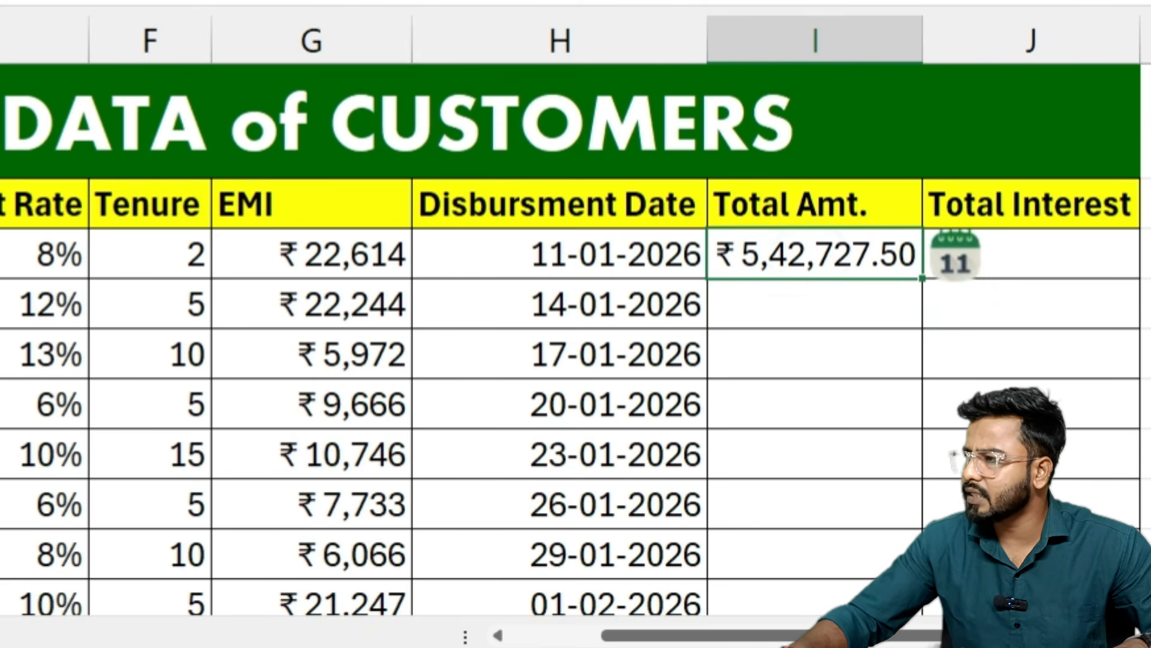
pyautogui.hotkey('alt', 'h')
pyautogui.press('9')
pyautogui.hotkey('alt', 'h')
pyautogui.press('9')
pyautogui.doubleClick(922, 43)
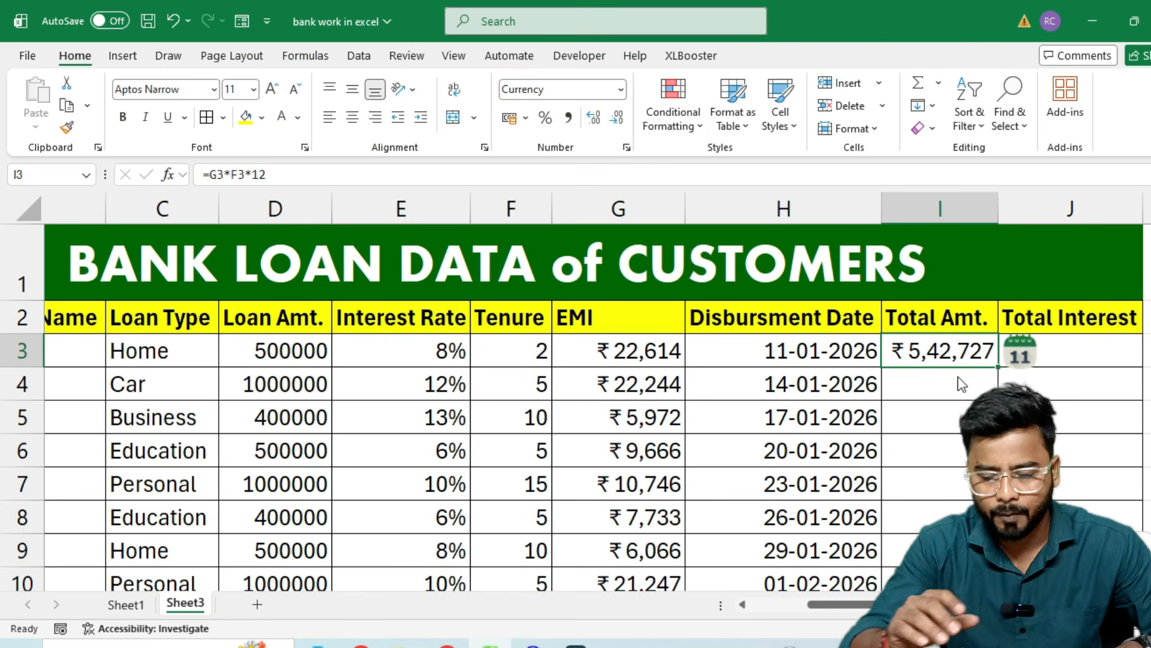
# - Compare the first loan's total amount in the sheet with the total amount in the Groww calculator, and return to Excel
pyautogui.hotkey('alt', 'Tab')
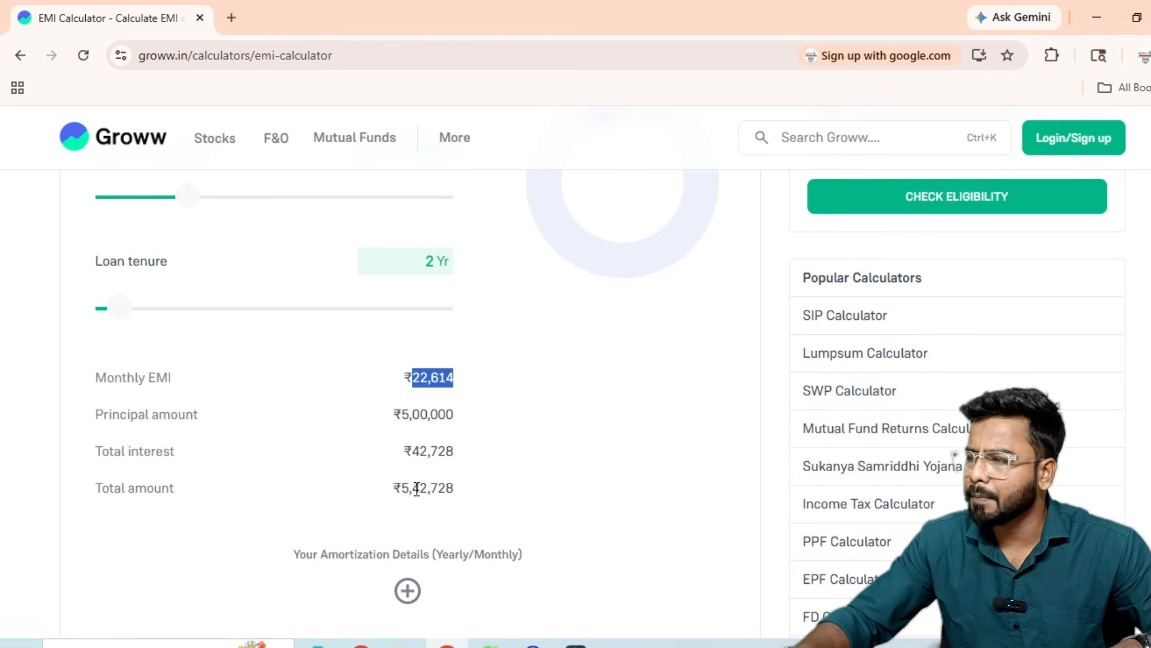
pyautogui.hotkey('alt', 'Tab')
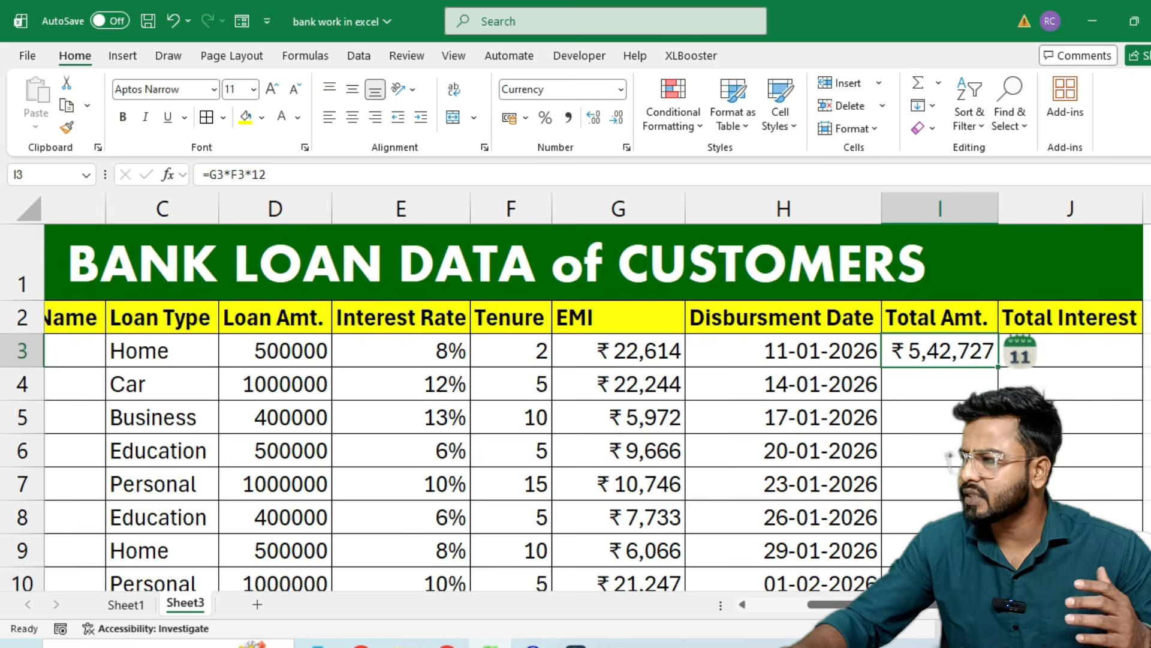
pyautogui.hotkey('alt', 'Tab')
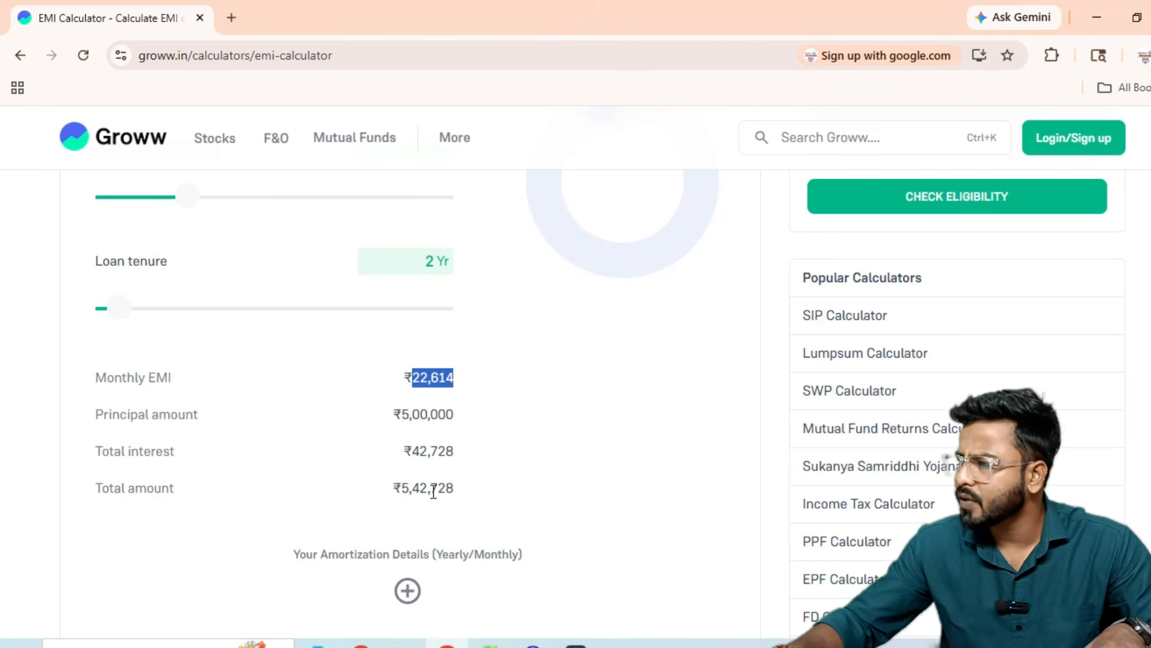
pyautogui.hotkey('alt', 'Tab')
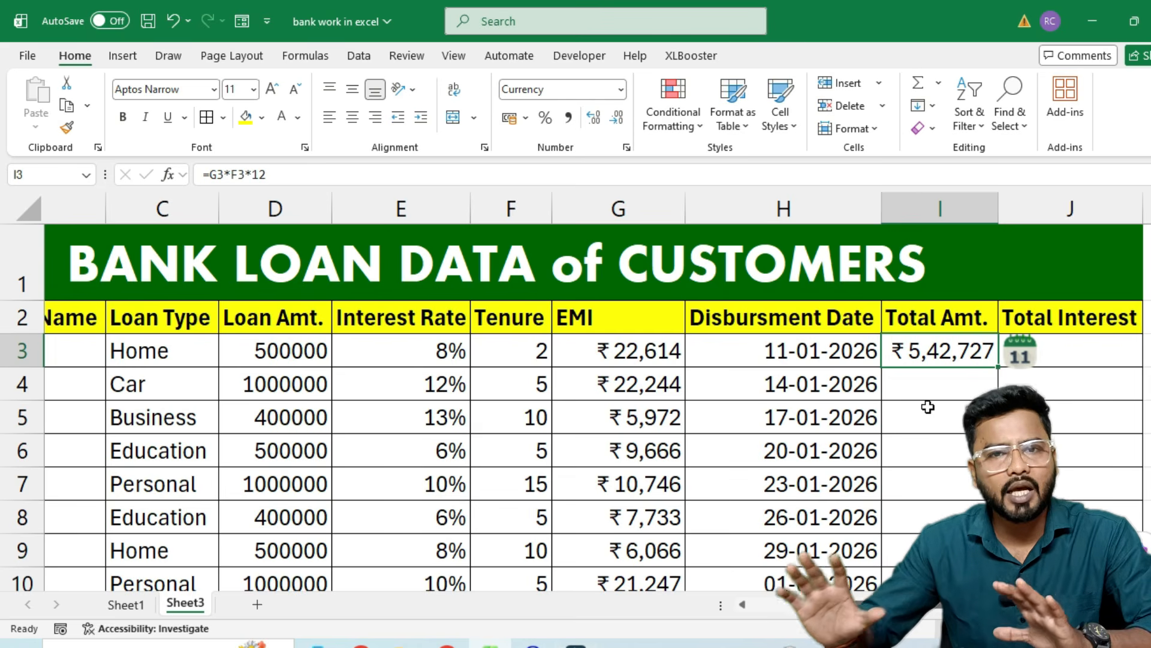
# - Calculate the first loan's total interest in J3 by subtracting the loan amount from the total amount with =I3-D3
pyautogui.click(1103, 345)
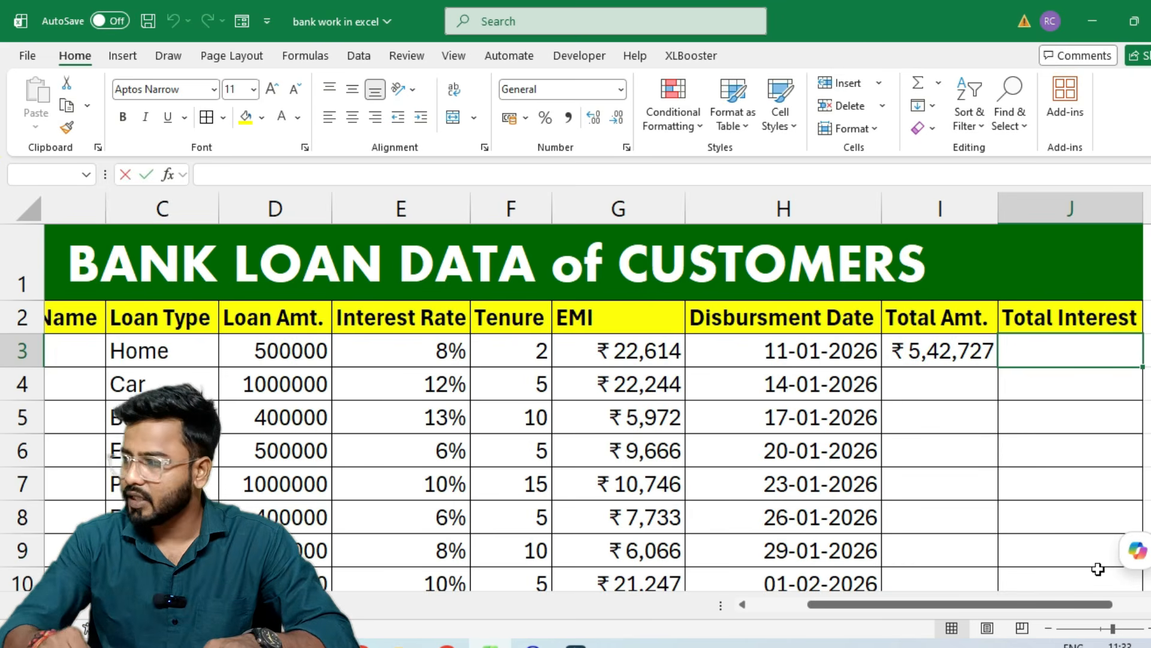
pyautogui.write('=')
pyautogui.click(938, 364)
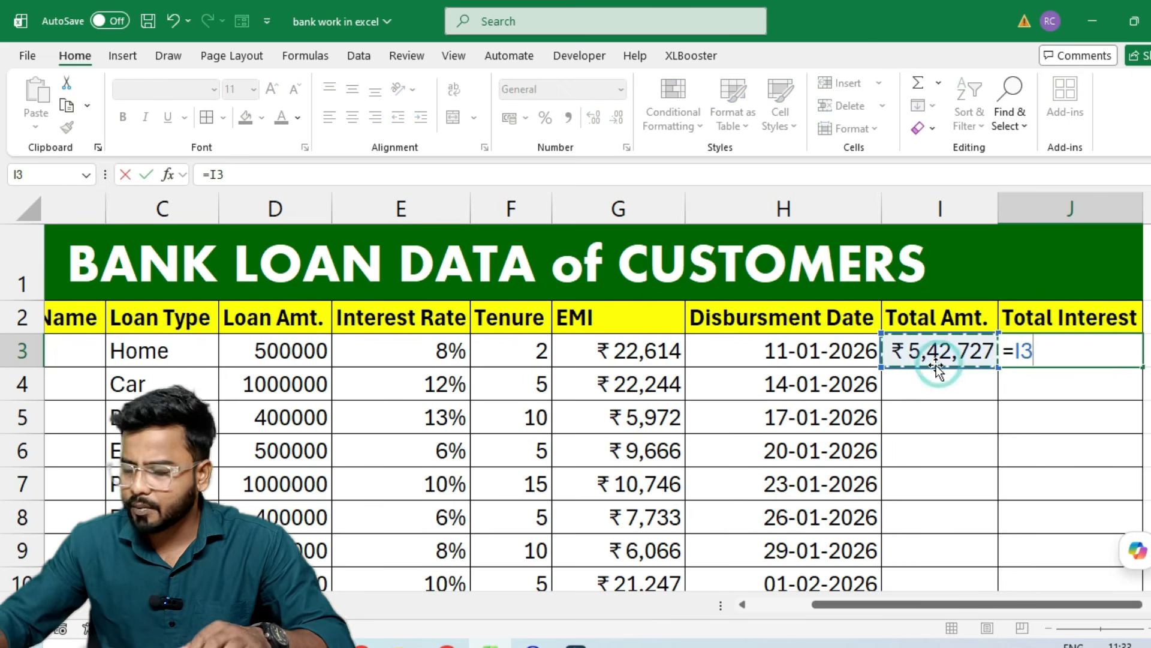
pyautogui.write('-')
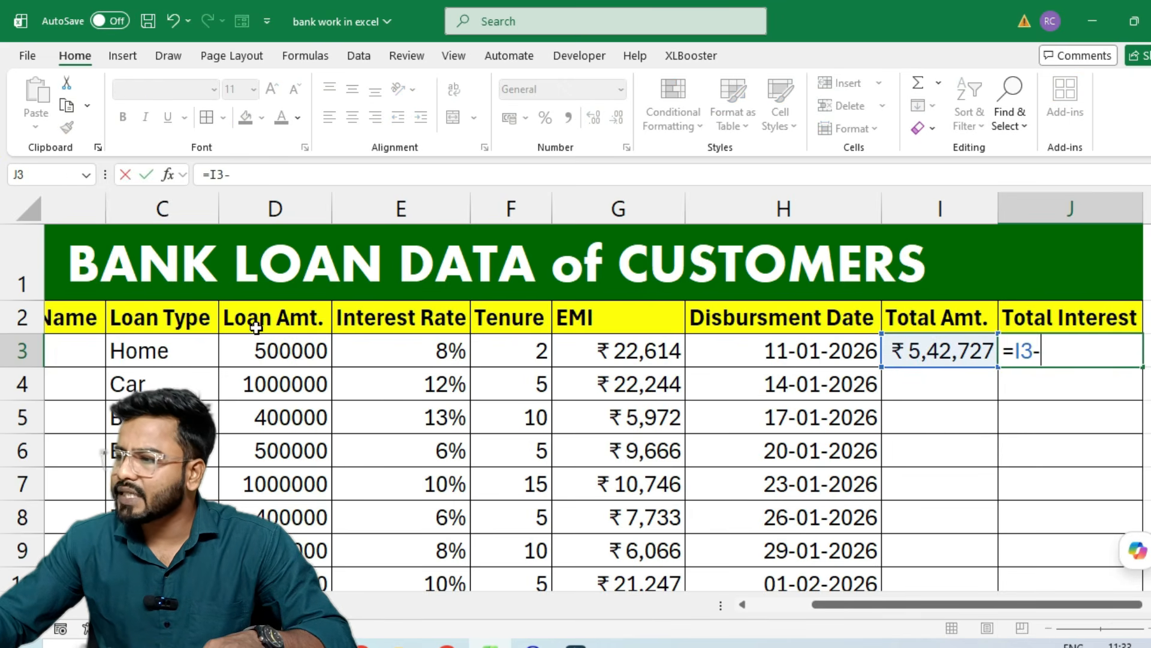
pyautogui.click(252, 350)
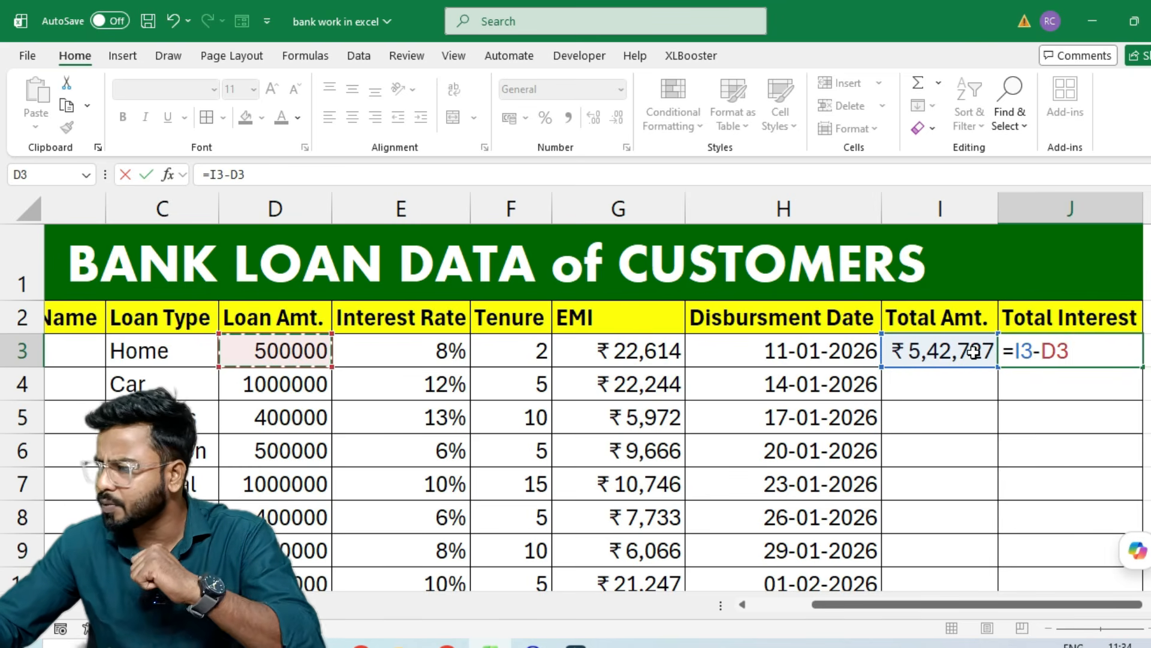
pyautogui.press('Return')
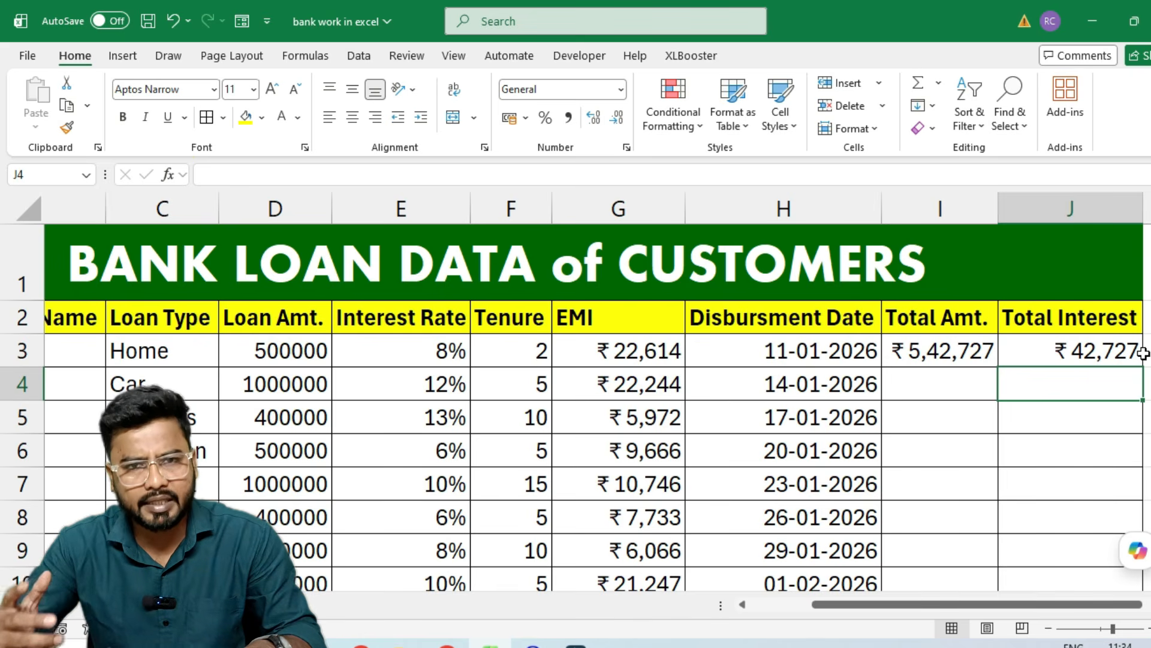
# - Switch to the Groww calculator, highlight its total interest to compare with J3, and return to Excel
pyautogui.hotkey('alt', 'Tab')
pyautogui.moveTo(419, 448); pyautogui.dragTo(454, 451)
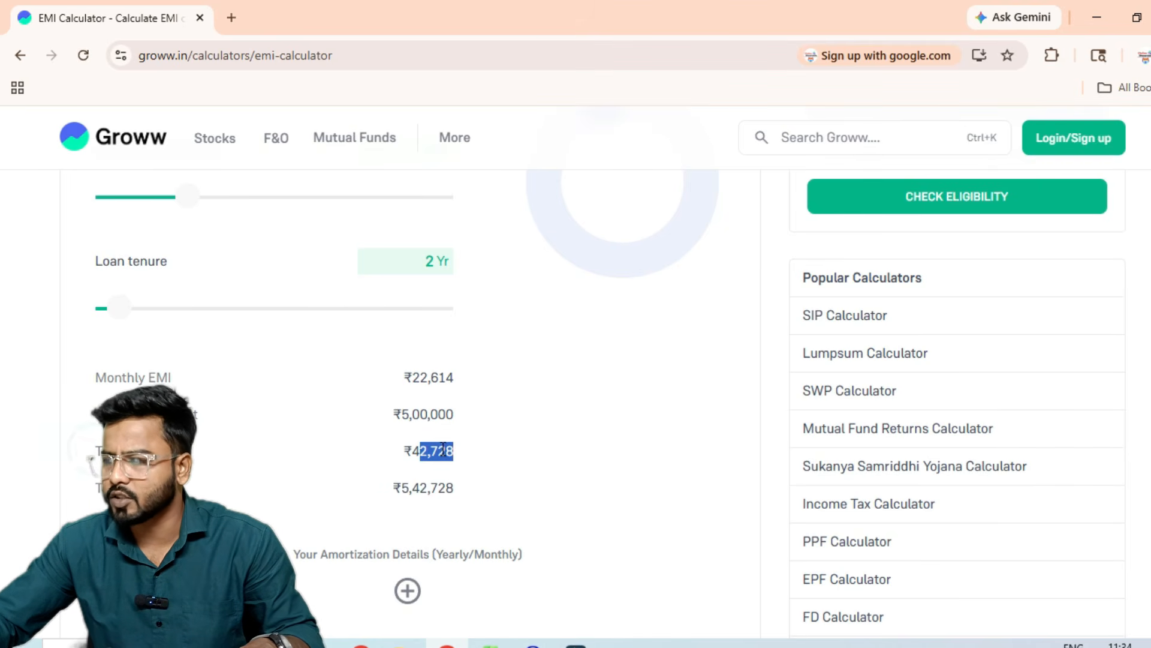
pyautogui.hotkey('alt', 'Tab')
# - Show the first loan's total interest in J3 with two decimal places
pyautogui.click(1083, 354)
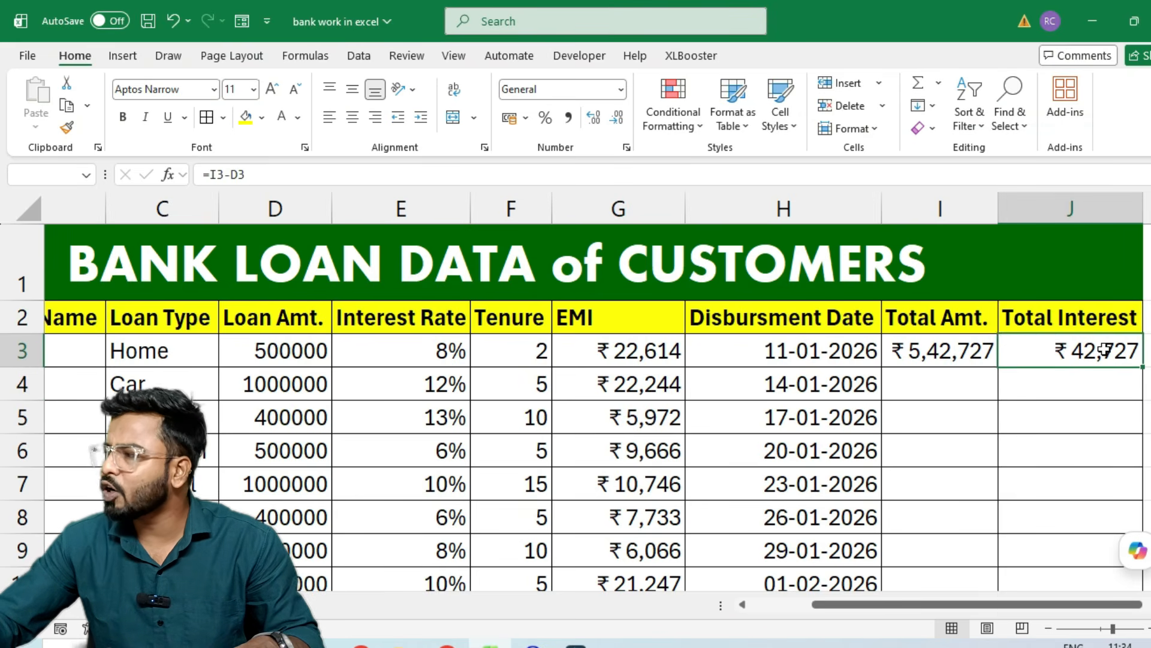
pyautogui.doubleClick(1083, 353)
pyautogui.press('Escape')
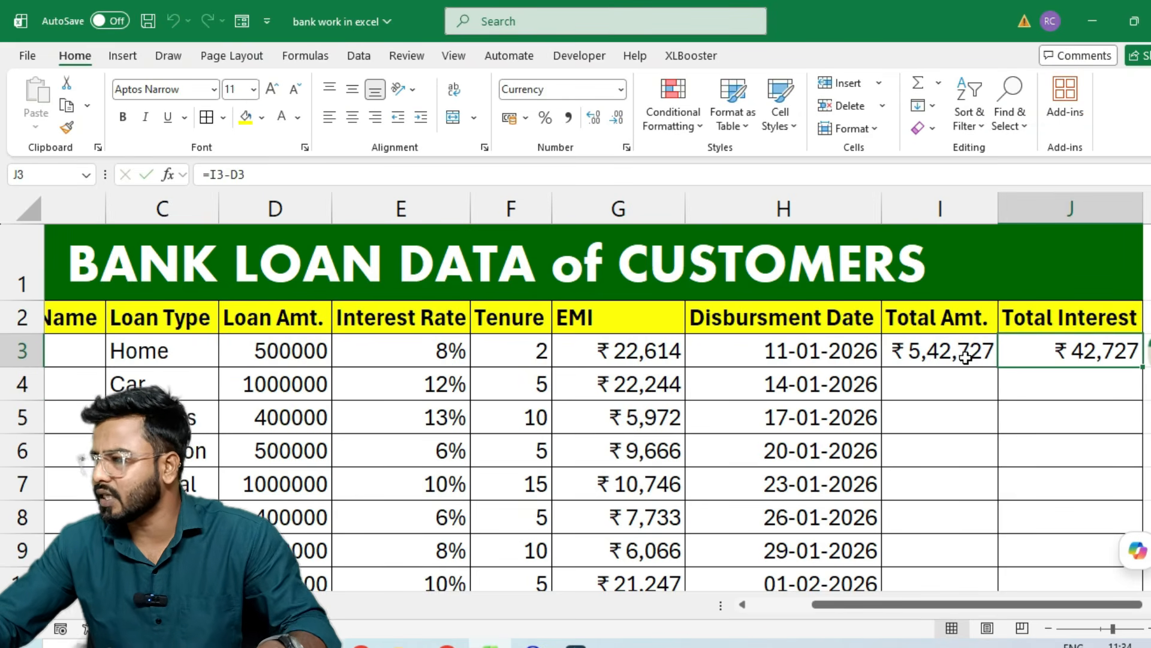
pyautogui.click(597, 118)
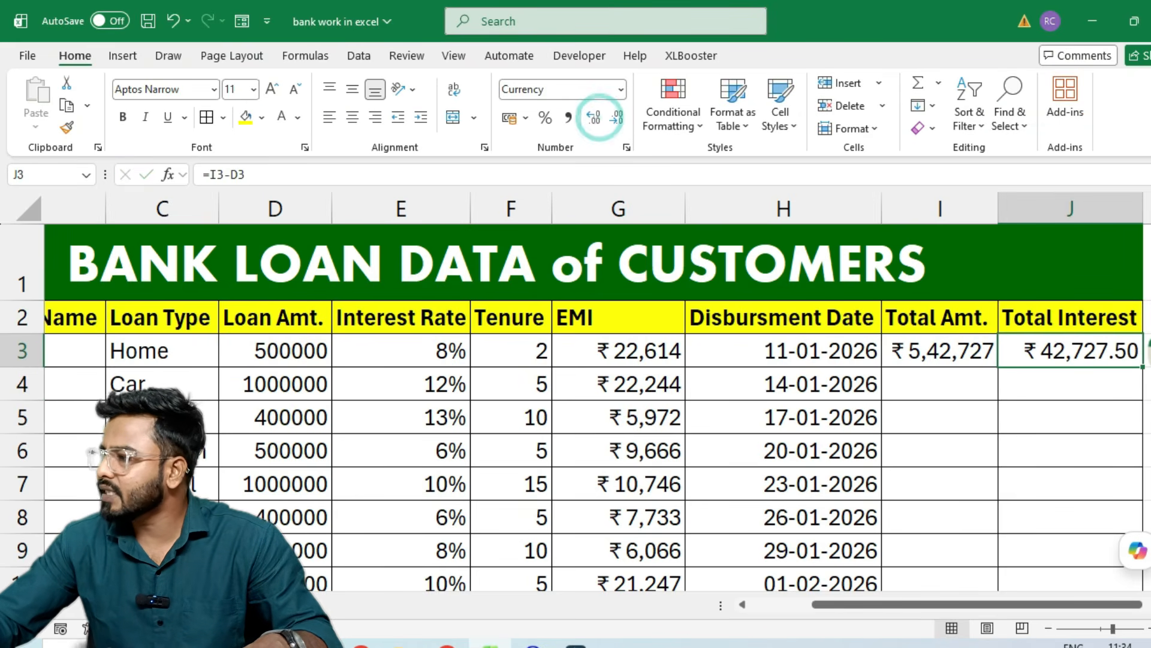
# - Copy the total amount formula from I3 to I4 and show both amounts with two decimal places
pyautogui.click(1116, 373)
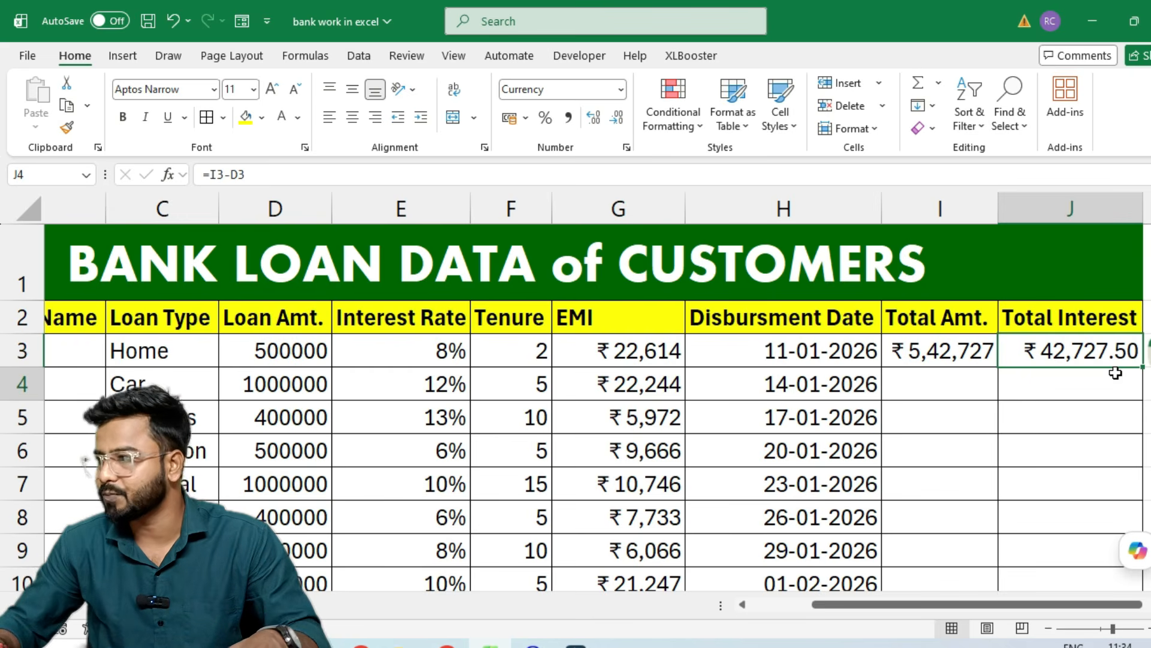
pyautogui.click(987, 352)
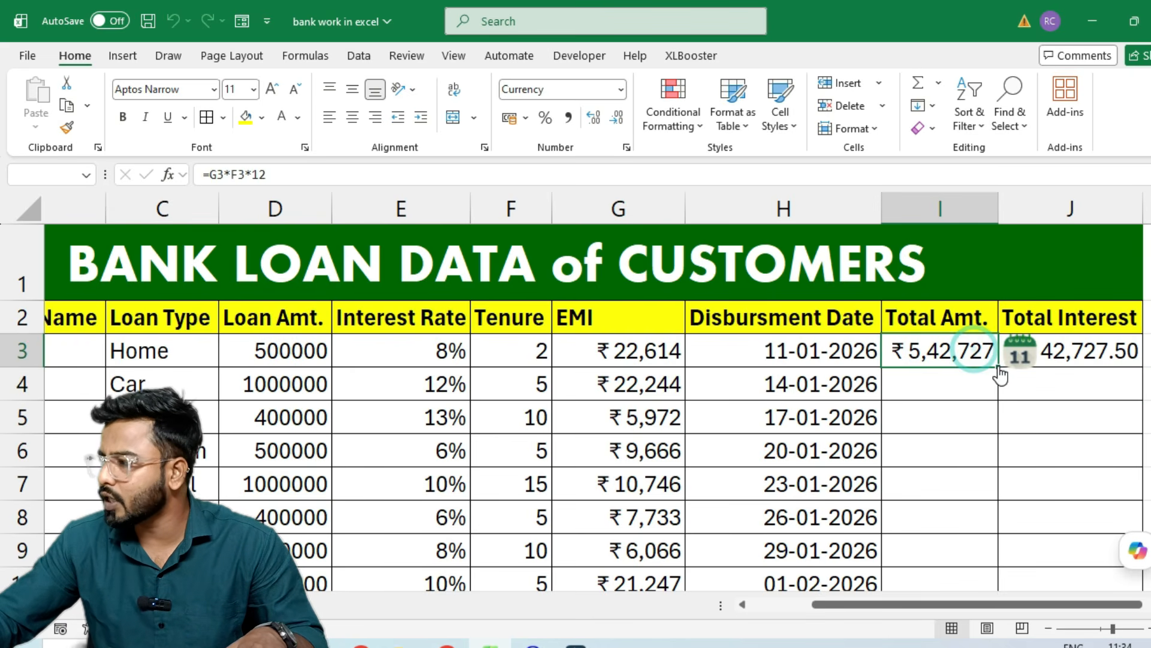
pyautogui.moveTo(996, 367); pyautogui.dragTo(987, 385)
pyautogui.click(594, 119)
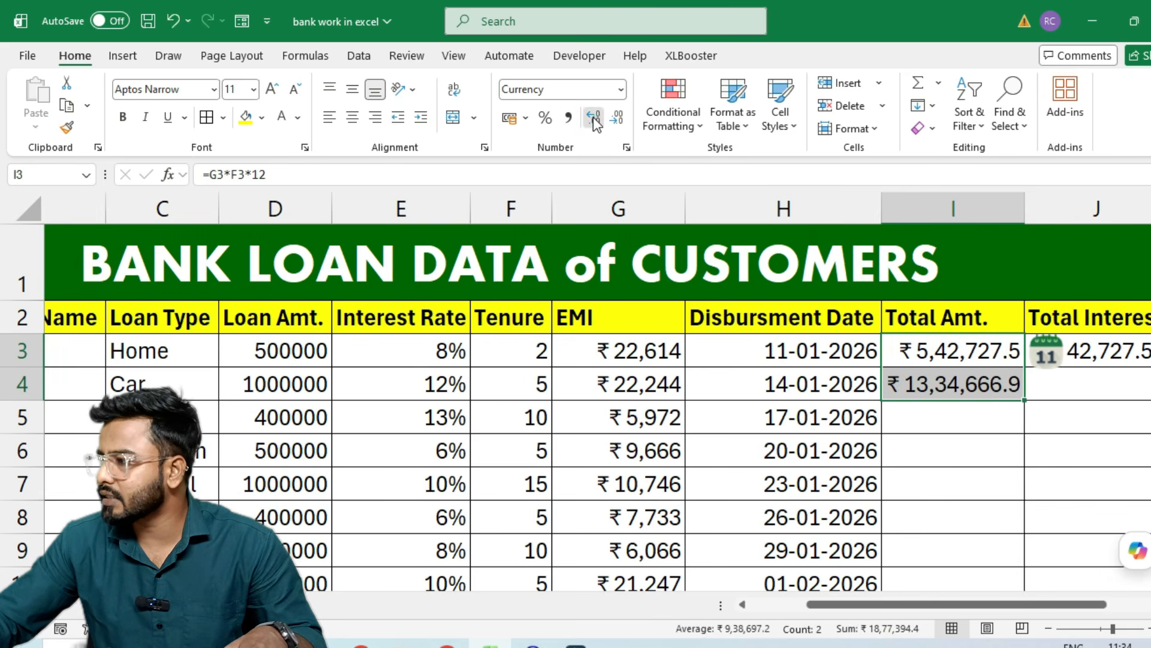
pyautogui.click(593, 119)
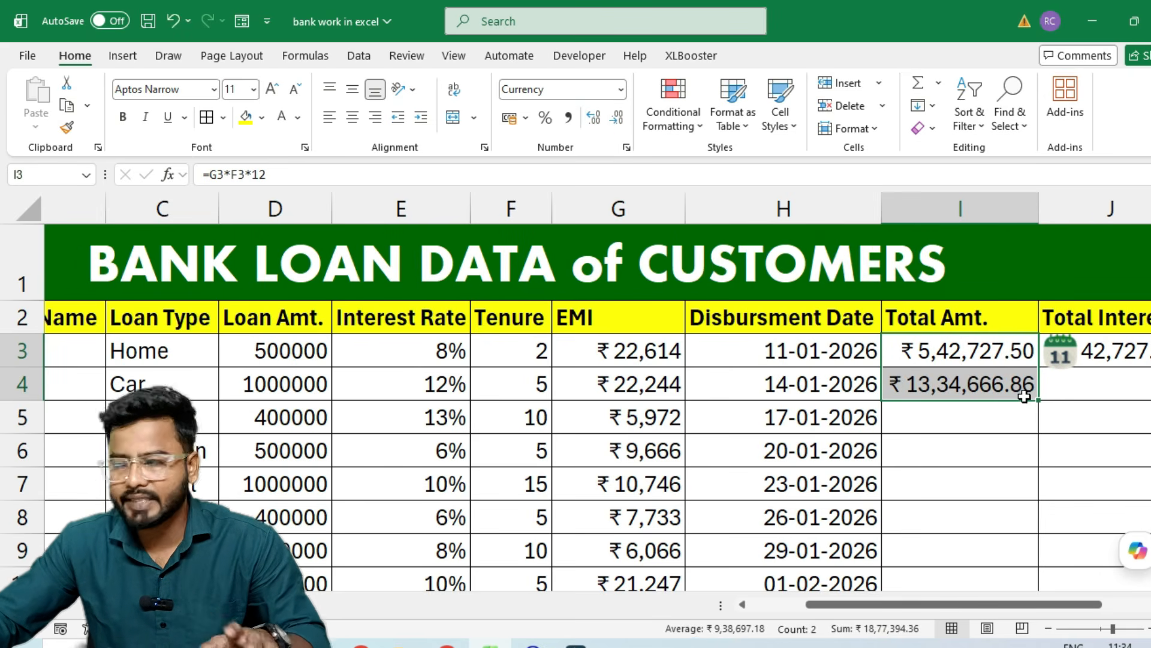
# - Check the second loan's amount in D4, switch to the Groww EMI calculator and set its loan amount to 1000000
pyautogui.click(300, 381)
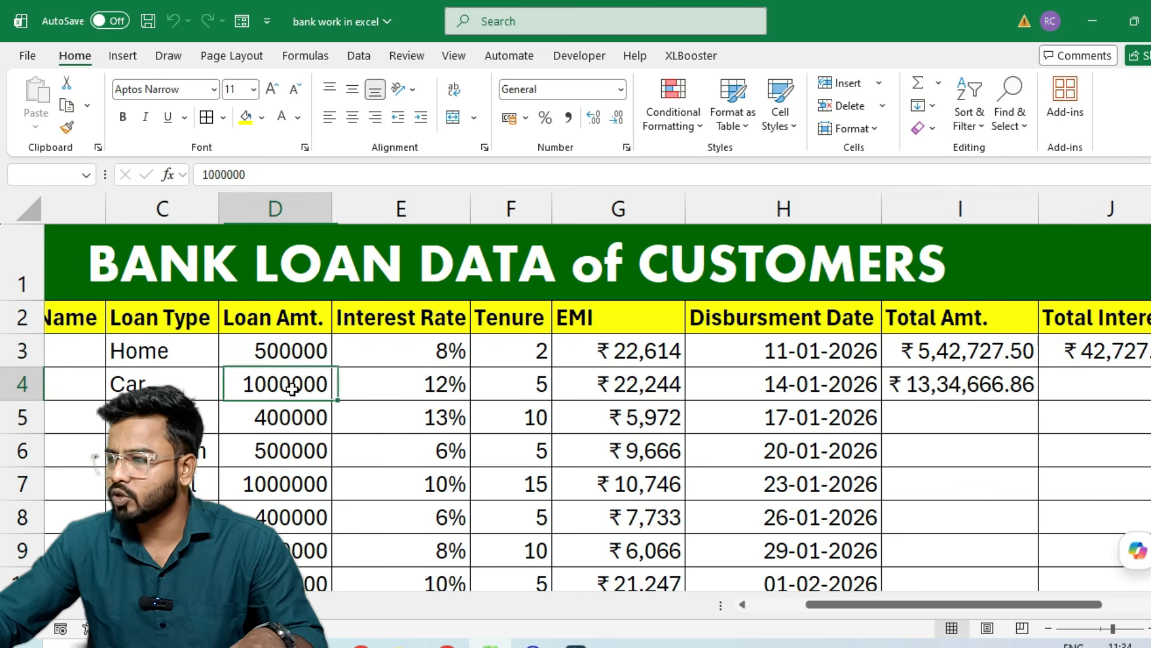
pyautogui.hotkey('alt', 'Tab')
pyautogui.scroll(4, 431, 231)
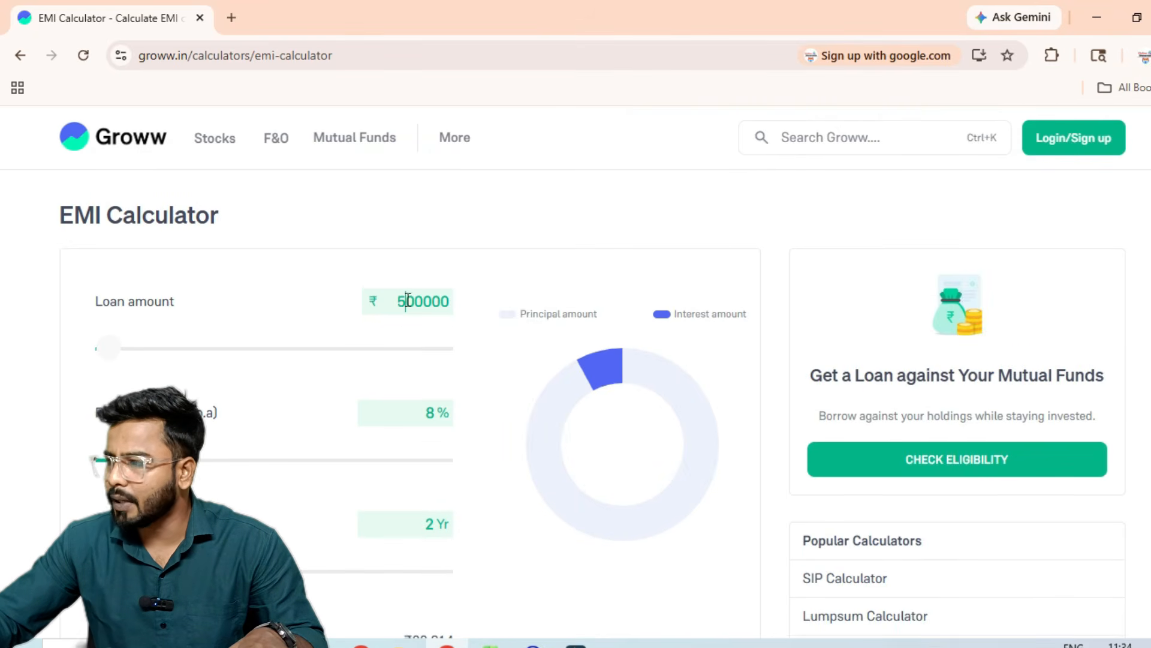
pyautogui.click(407, 300)
pyautogui.press('BackSpace')
pyautogui.write('10')
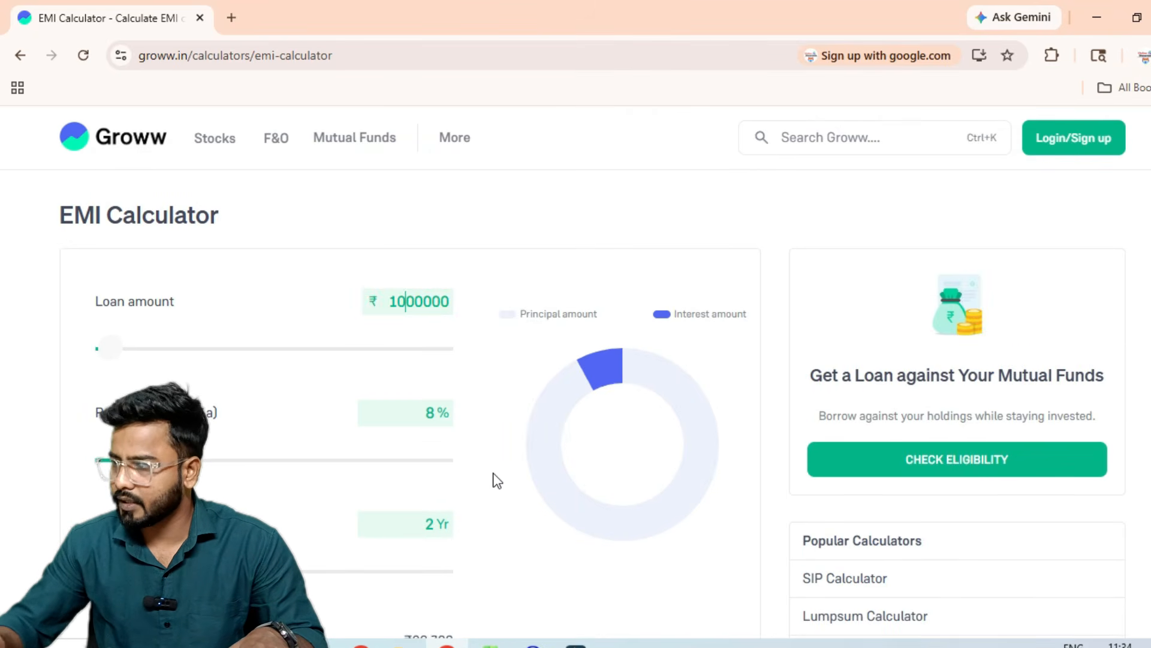
# - Look up the second loan's interest rate in E4 in Excel, and set the Groww calculator's rate of interest to 12%
pyautogui.hotkey('alt', 'Tab')
pyautogui.click(438, 386)
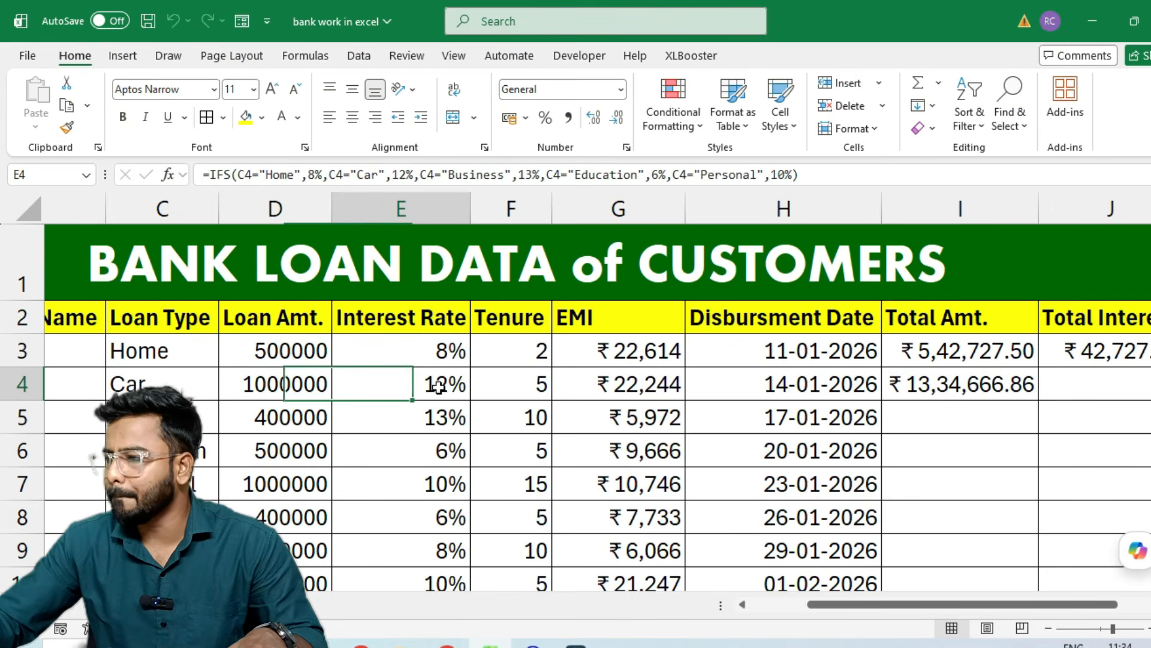
pyautogui.hotkey('alt', 'Tab')
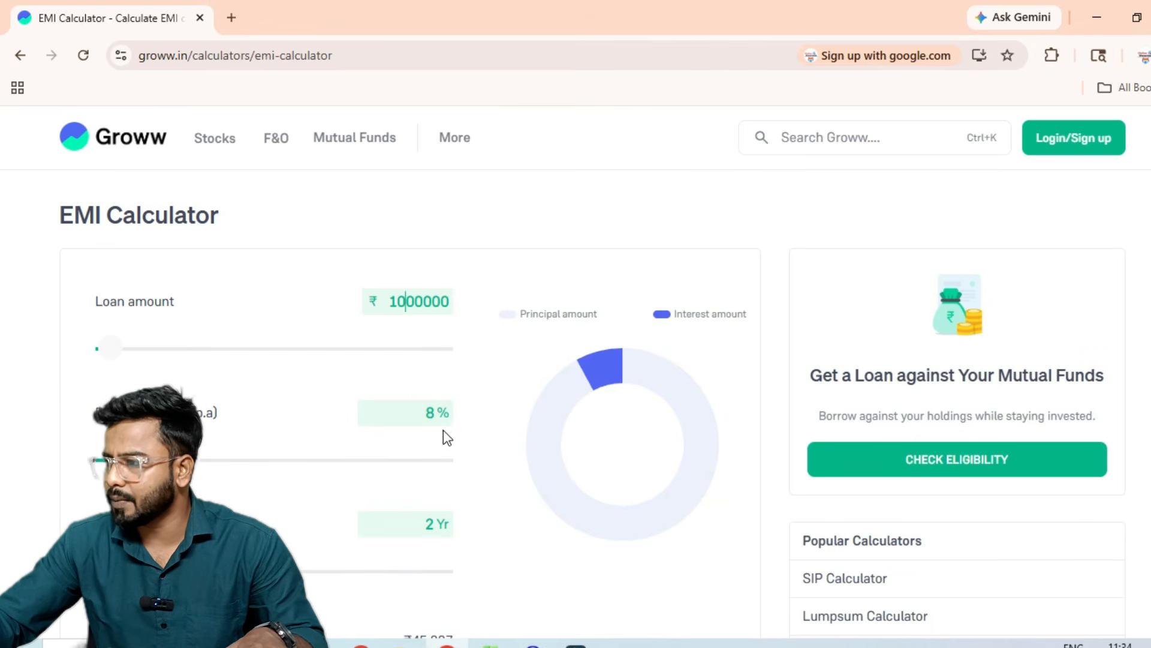
pyautogui.click(436, 414)
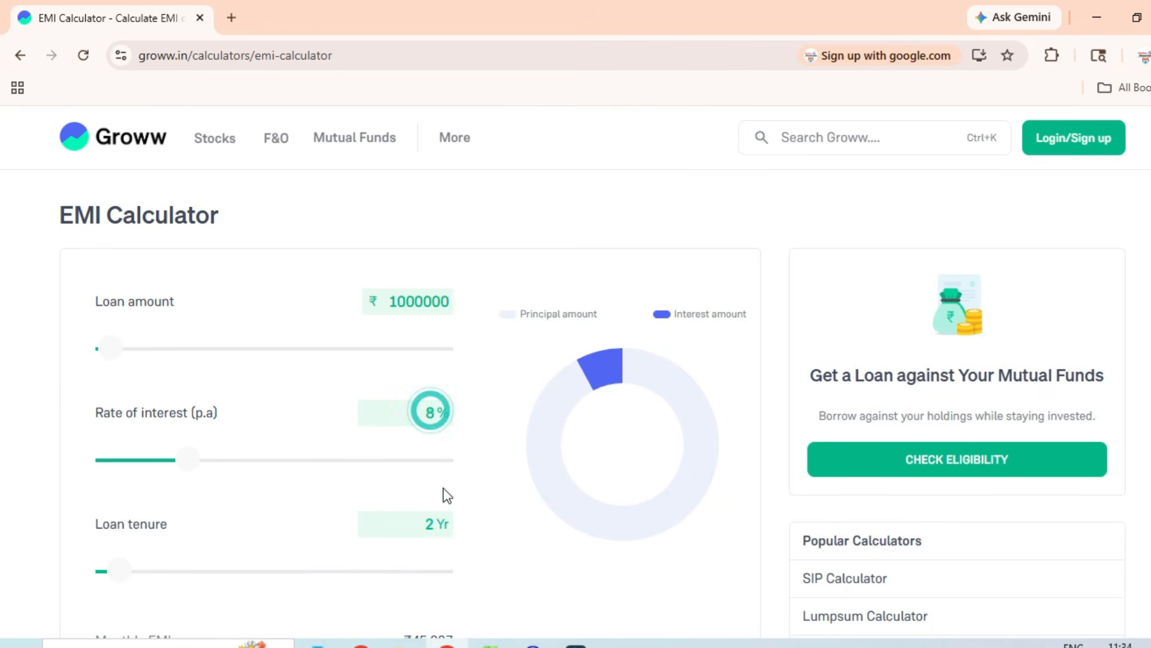
pyautogui.press('BackSpace')
pyautogui.write('12')
# - Look up the second loan's tenure in F4 in Excel, and set the Groww calculator's loan tenure to 5 years
pyautogui.hotkey('alt', 'Tab')
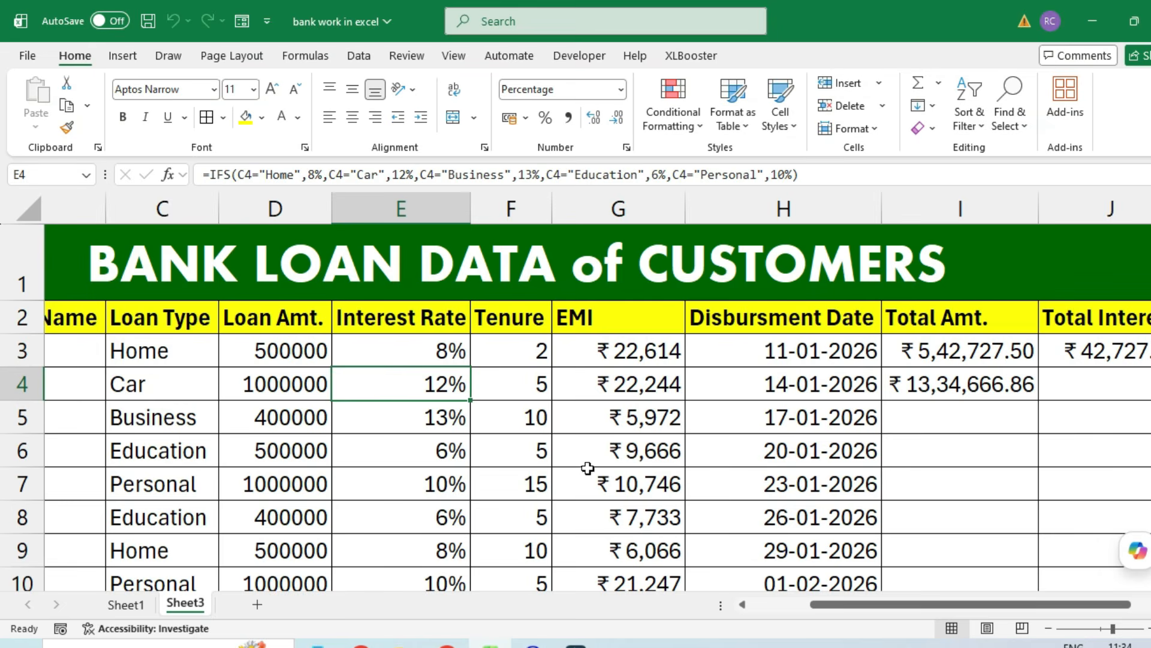
pyautogui.click(549, 390)
pyautogui.hotkey('alt', 'Tab')
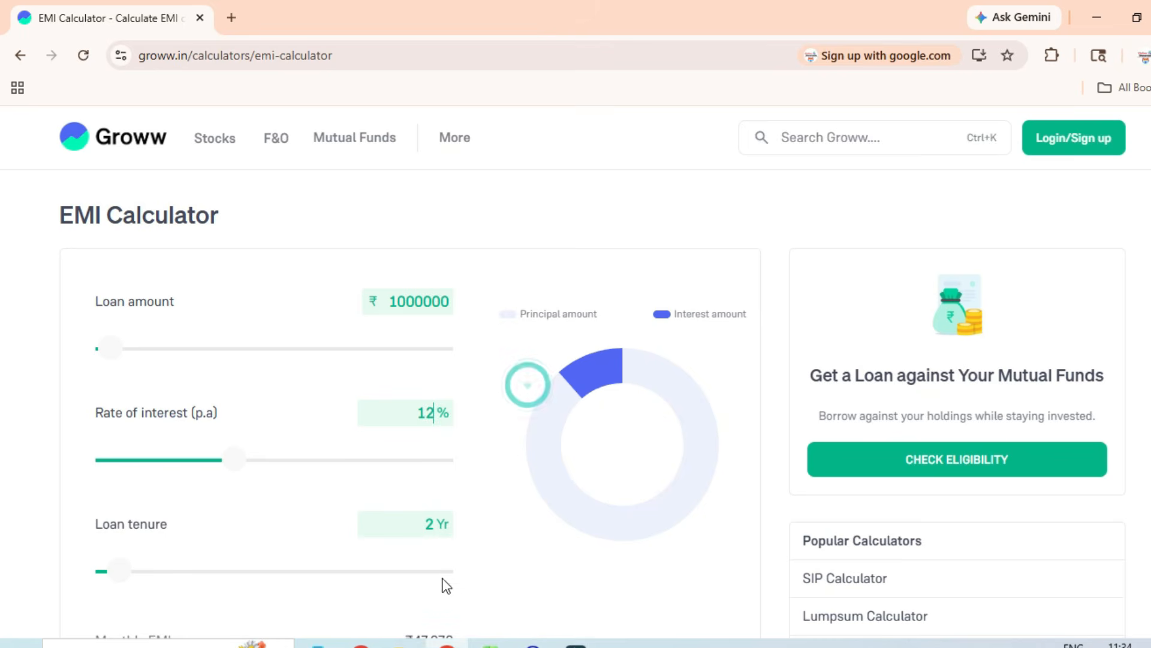
pyautogui.click(436, 524)
pyautogui.press('BackSpace')
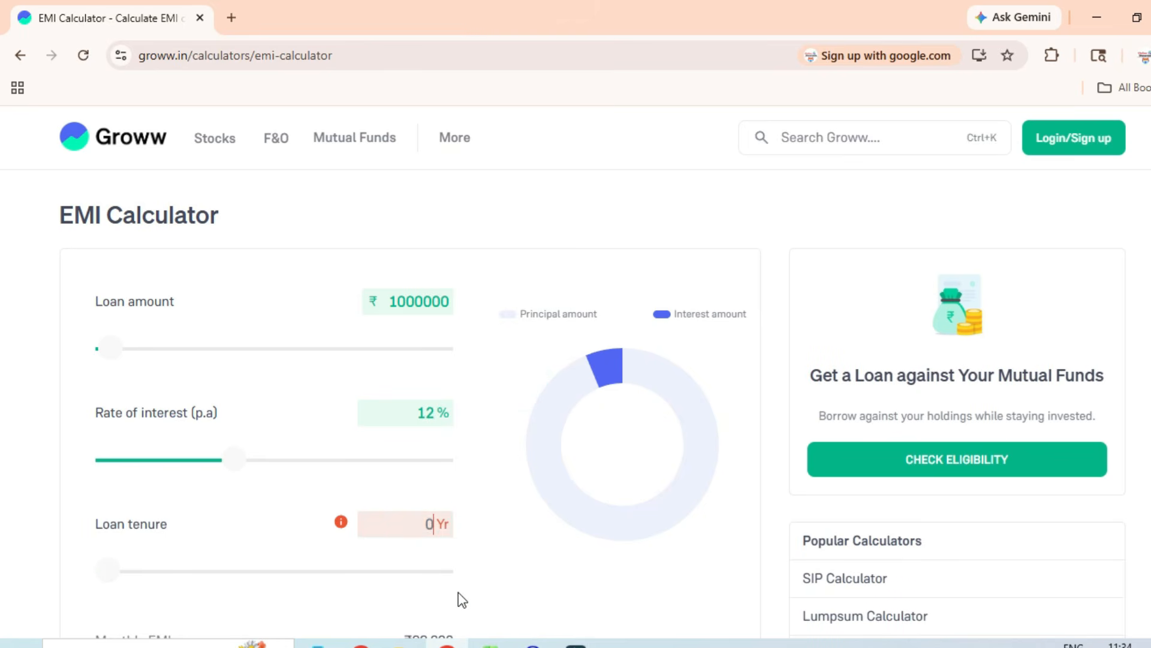
pyautogui.write('5')
# - View the monthly EMI in the Groww calculator and compare it with the second loan's EMI in G4 in Excel
pyautogui.scroll(-3, 507, 450)
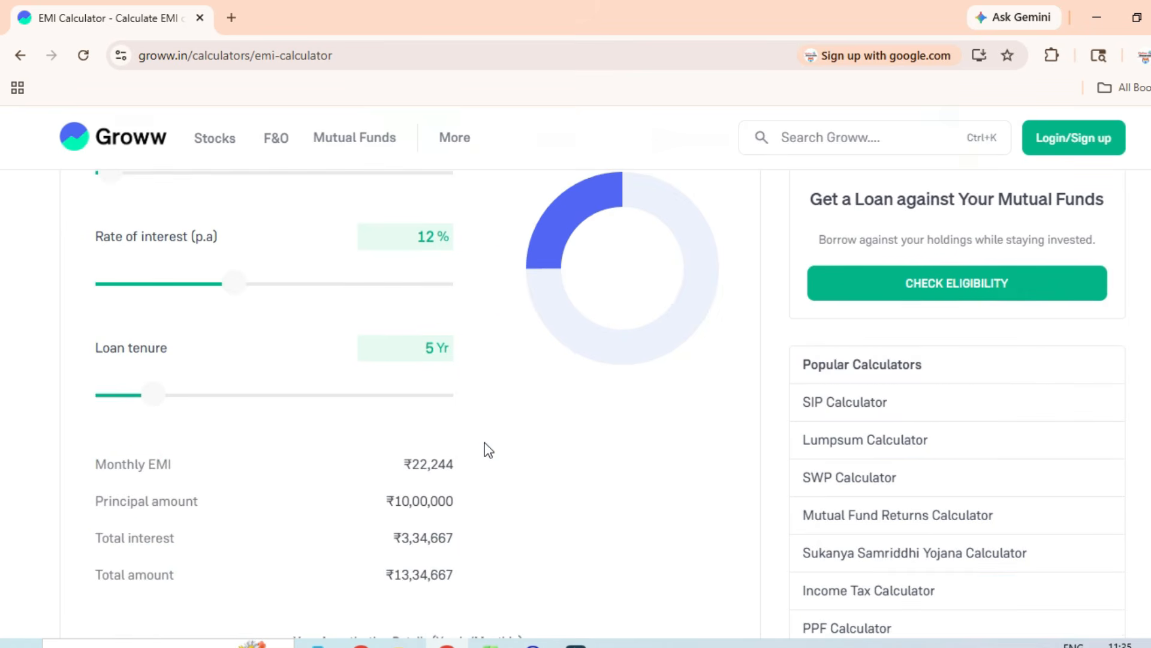
pyautogui.scroll(-1, 488, 450)
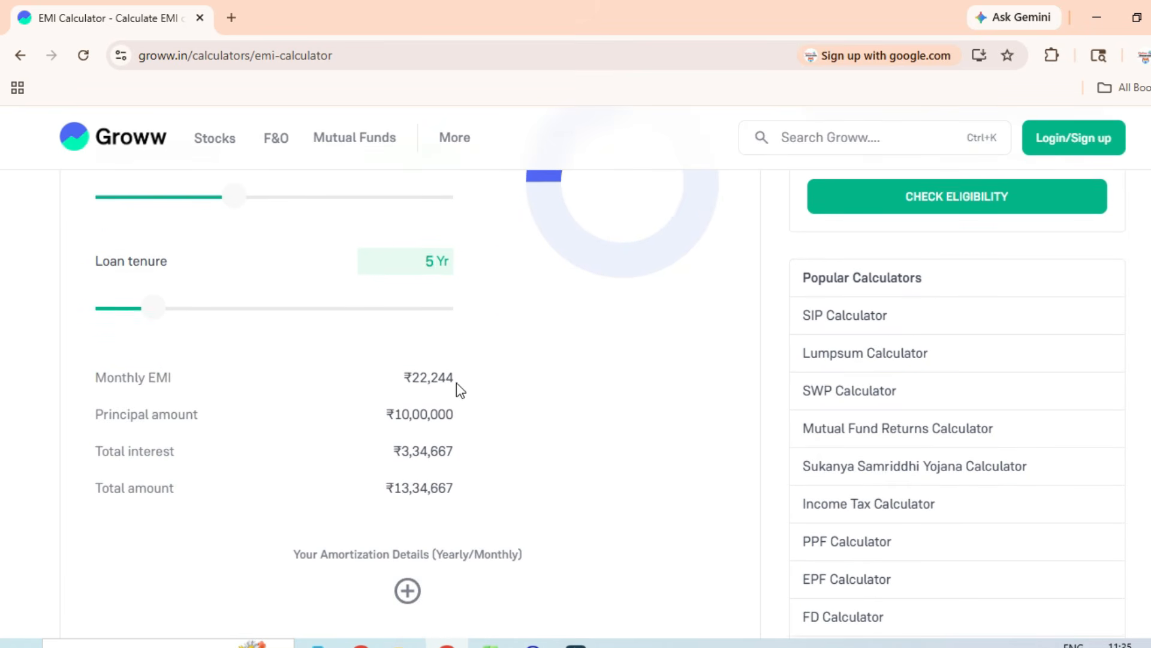
pyautogui.hotkey('alt', 'Tab')
pyautogui.click(671, 384)
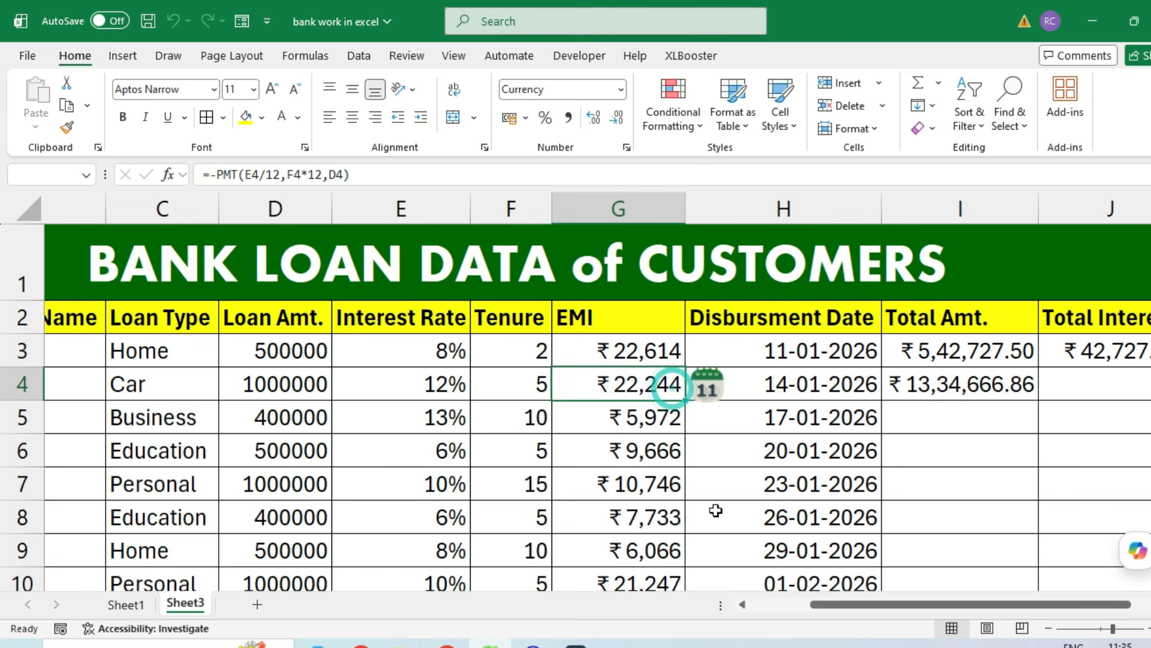
# - Show the total amount in I4 without decimals, compare it with the Groww calculator's total amount, and return to Excel
pyautogui.click(929, 395)
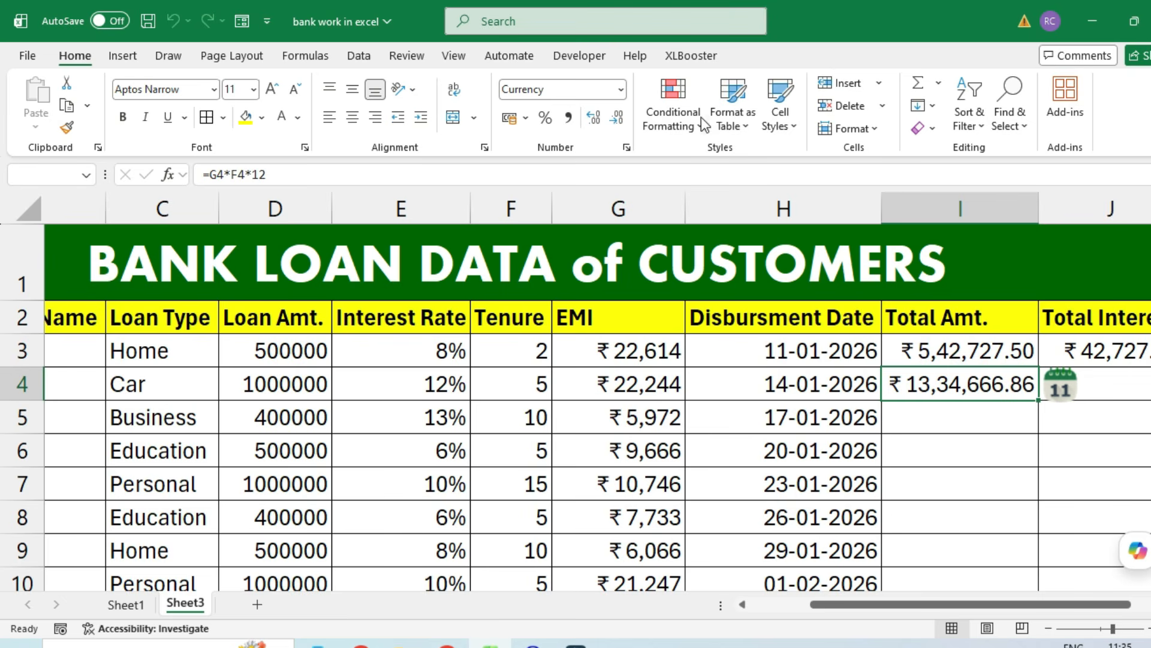
pyautogui.click(616, 117)
pyautogui.click(616, 117)
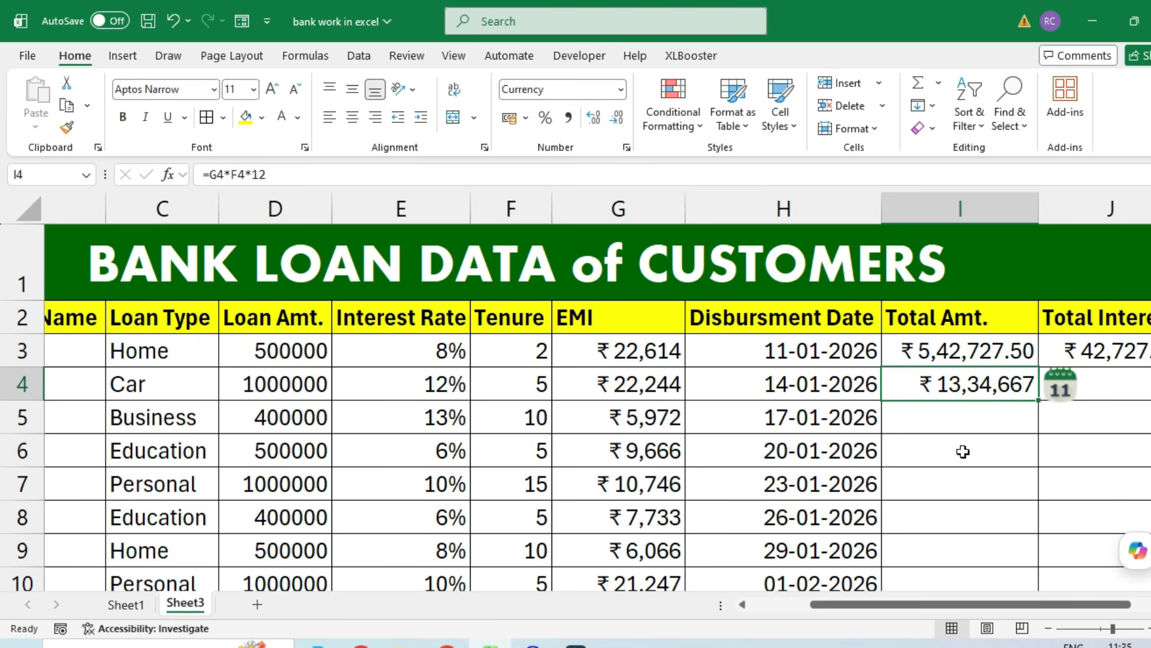
pyautogui.hotkey('alt', 'Tab')
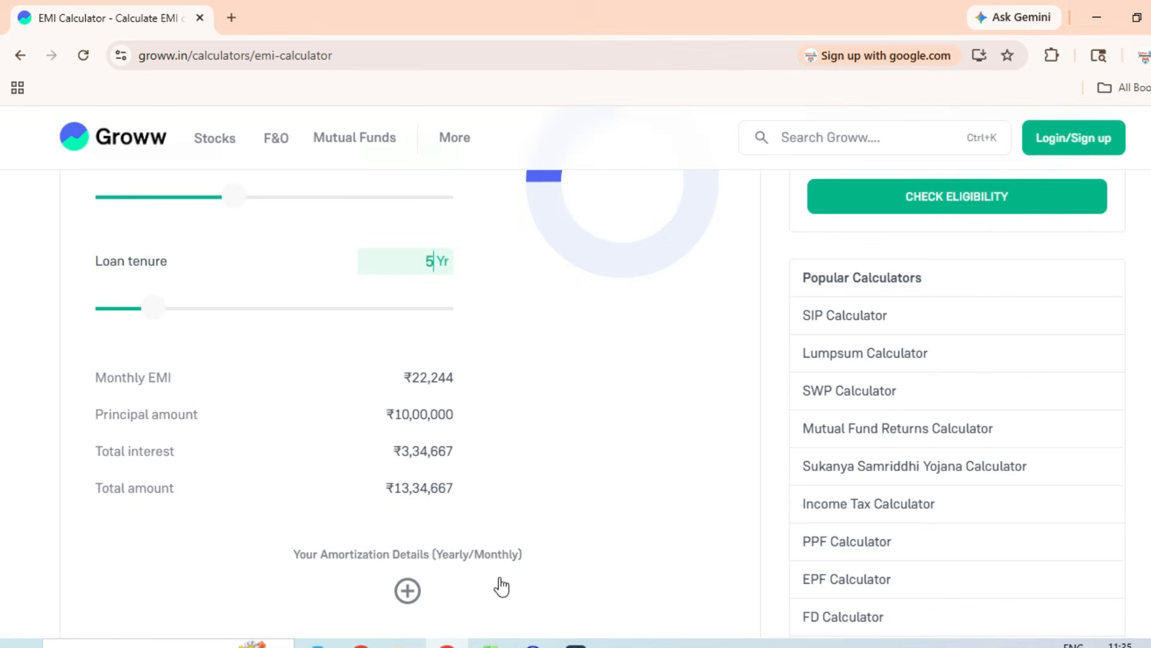
pyautogui.click(461, 482)
pyautogui.hotkey('alt', 'Tab')
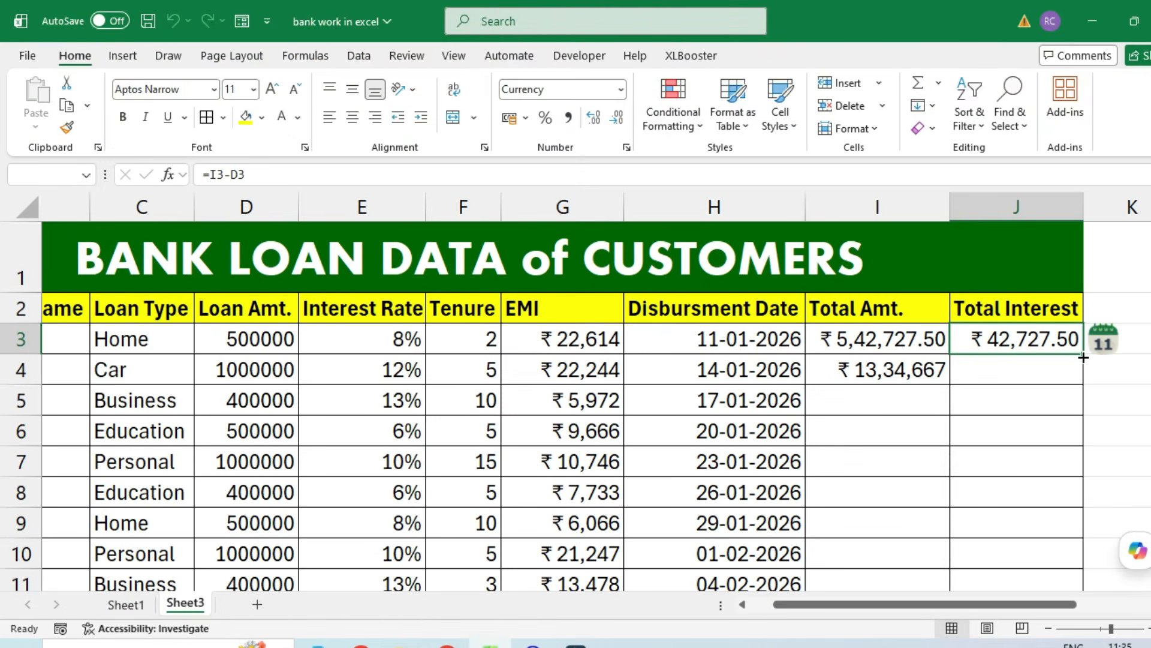
# - Copy the total interest formula from J3 to J4 and show both interest values without decimals
pyautogui.moveTo(1083, 357); pyautogui.dragTo(1079, 387)
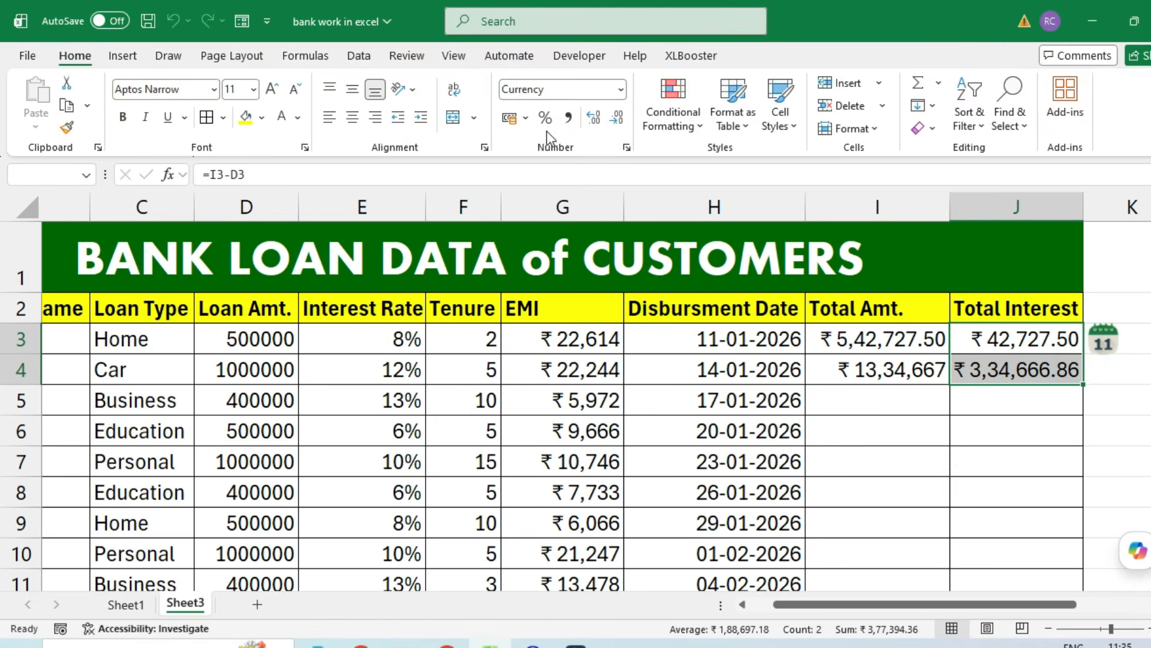
pyautogui.click(616, 117)
pyautogui.click(616, 117)
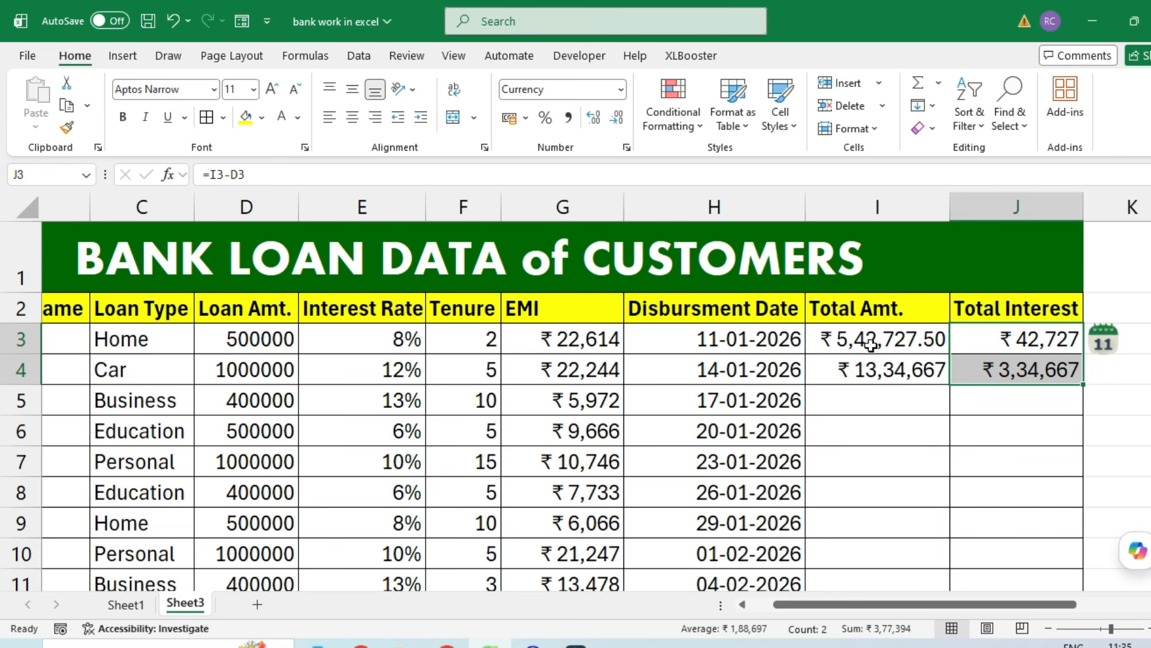
# - Fill the total amount formula from I3 down for all loans and show the amounts without decimals
pyautogui.click(909, 337)
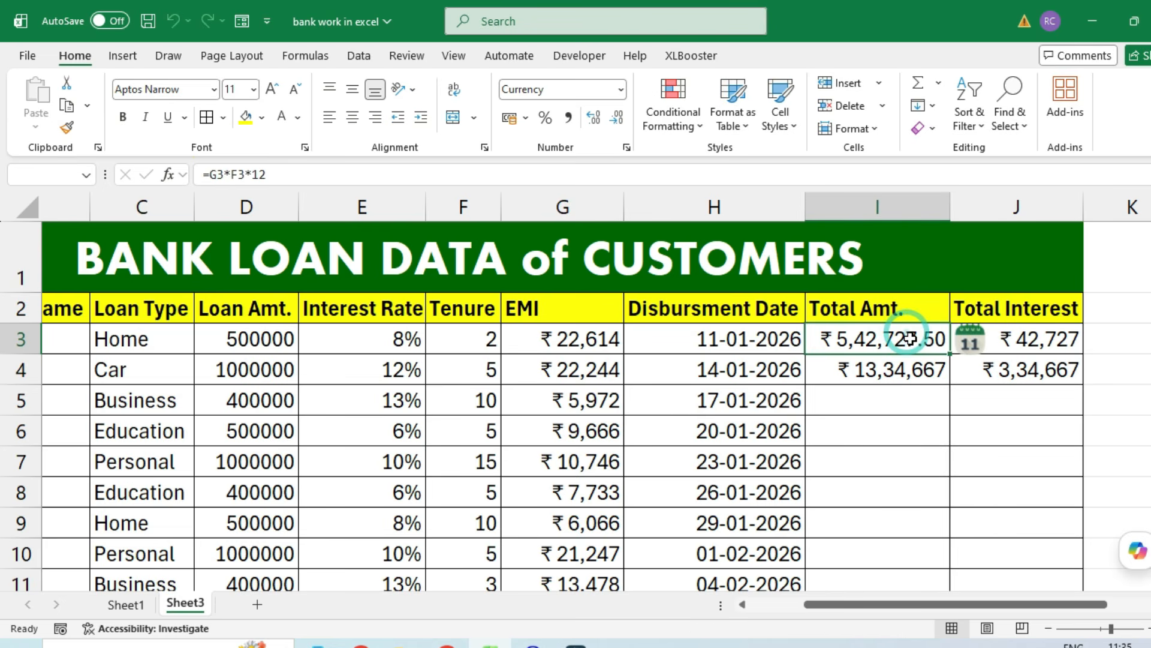
pyautogui.doubleClick(951, 353)
pyautogui.doubleClick(951, 384)
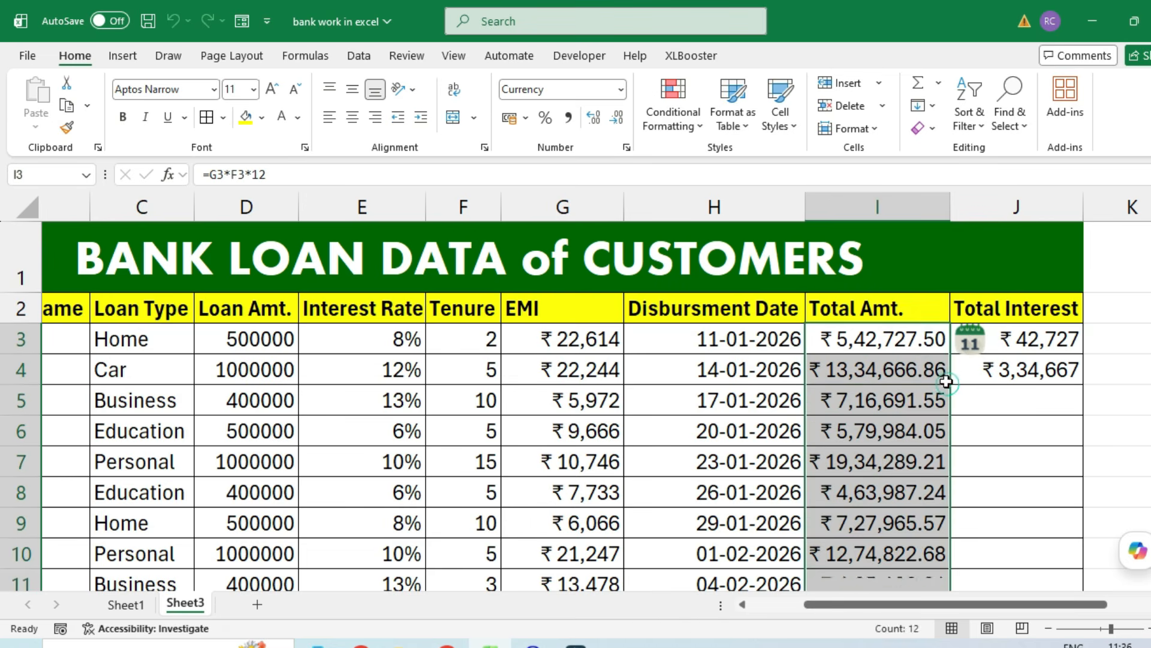
pyautogui.doubleClick(617, 117)
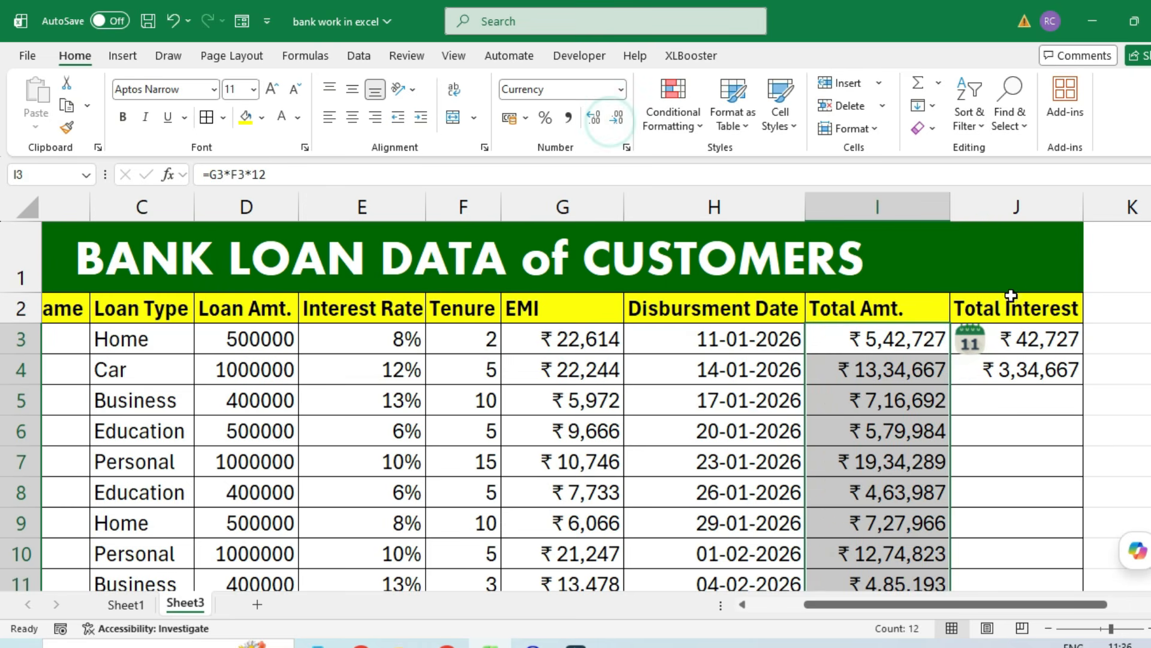
# - Fill the total interest formula from J3:J4 down the Total Interest column and look over the data
pyautogui.moveTo(1058, 343); pyautogui.dragTo(1061, 364)
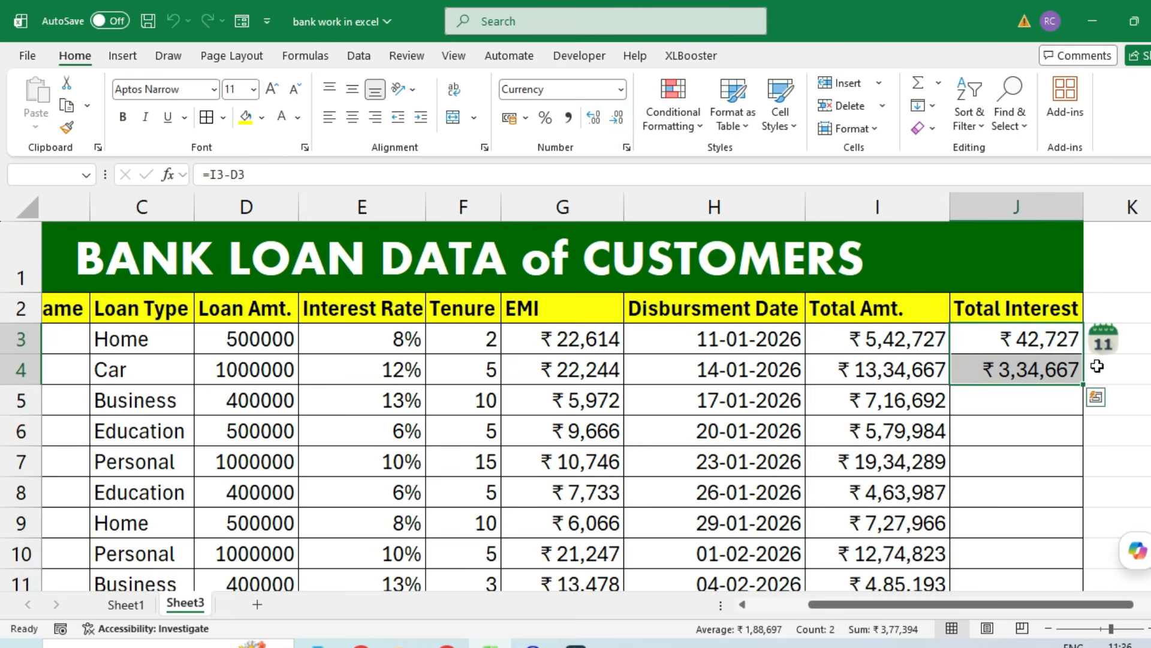
pyautogui.doubleClick(1085, 385)
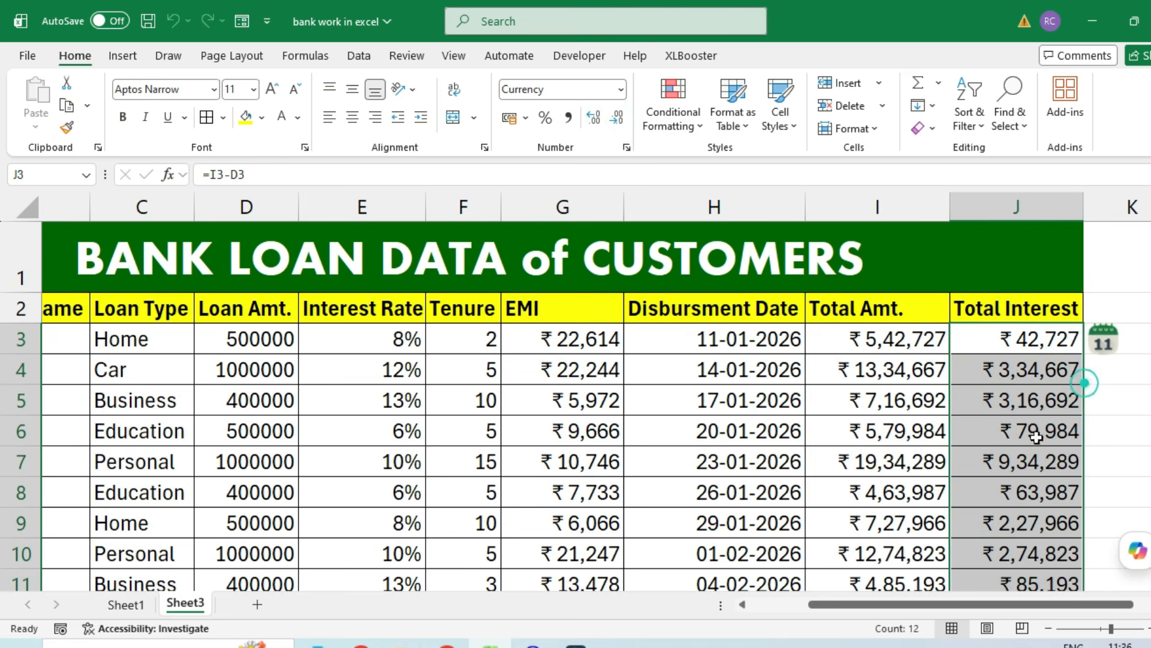
pyautogui.moveTo(923, 606); pyautogui.dragTo(863, 607)
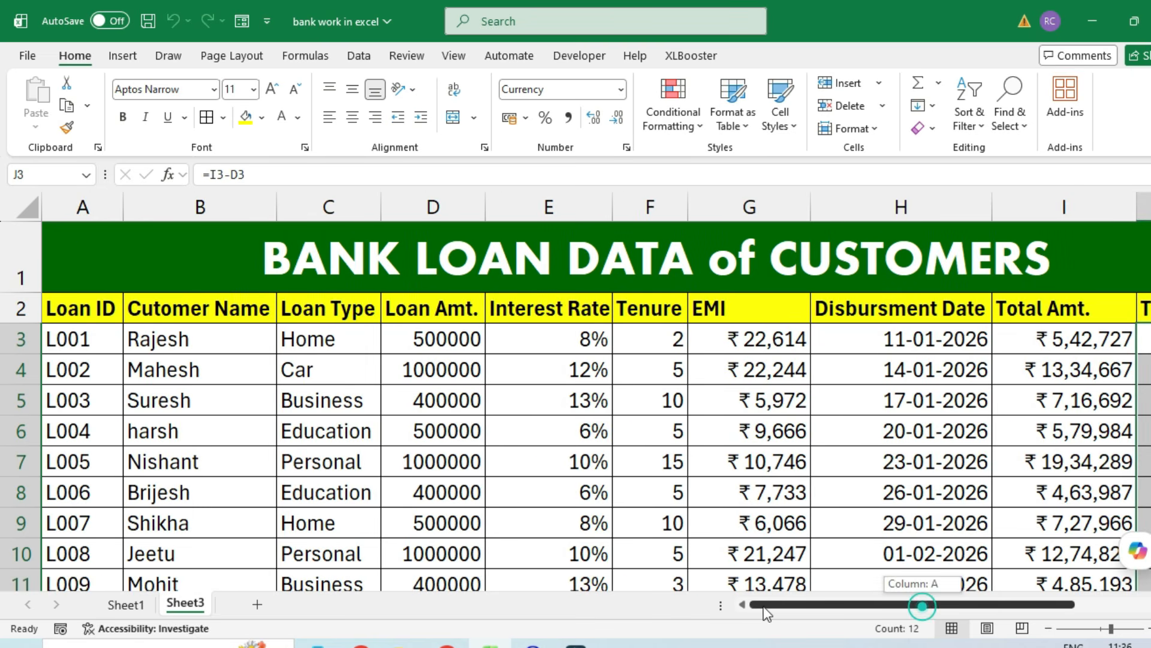
pyautogui.scroll(-2, 669, 468)
pyautogui.scroll(1, 670, 469)
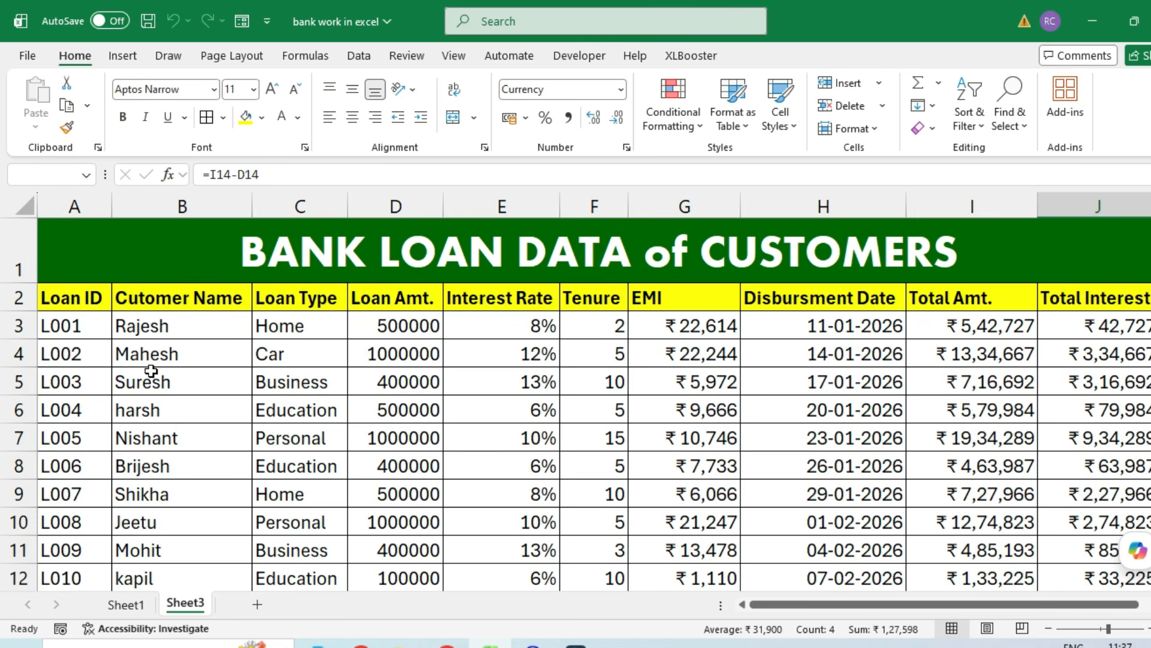
# - Set the font size of all loan records, from A3 through the Total Interest column, to 10
pyautogui.click(68, 325)
pyautogui.hotkey('ctrl', 'shift', 'Down')
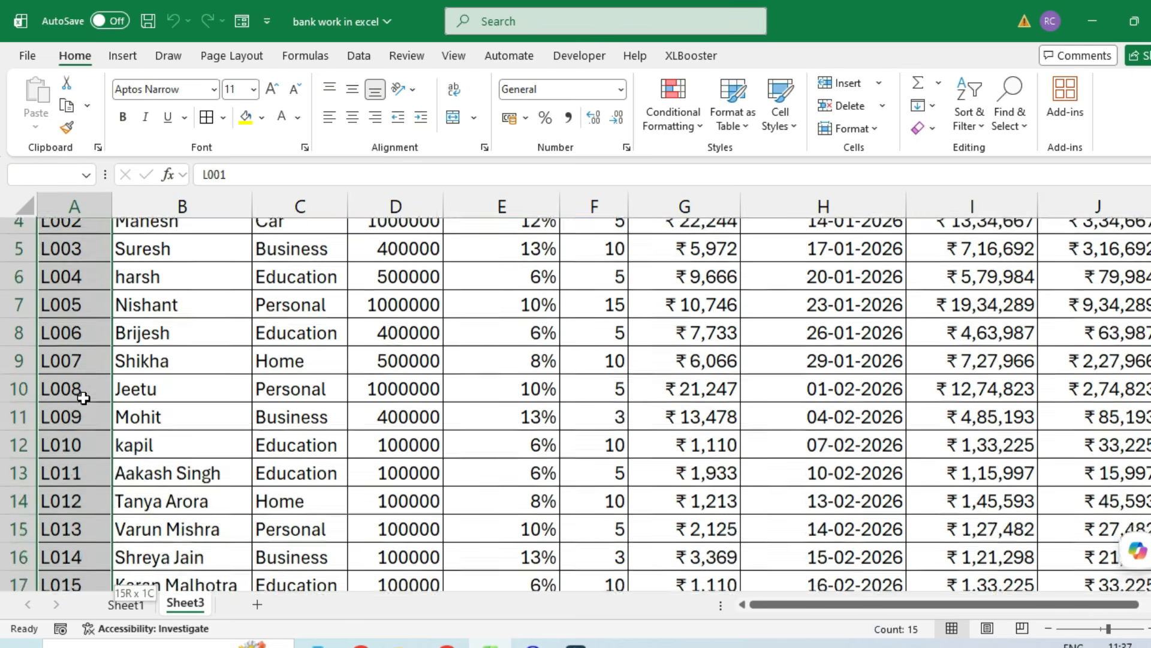
pyautogui.hotkey('ctrl', 'shift', 'Right')
pyautogui.scroll(2, 160, 265)
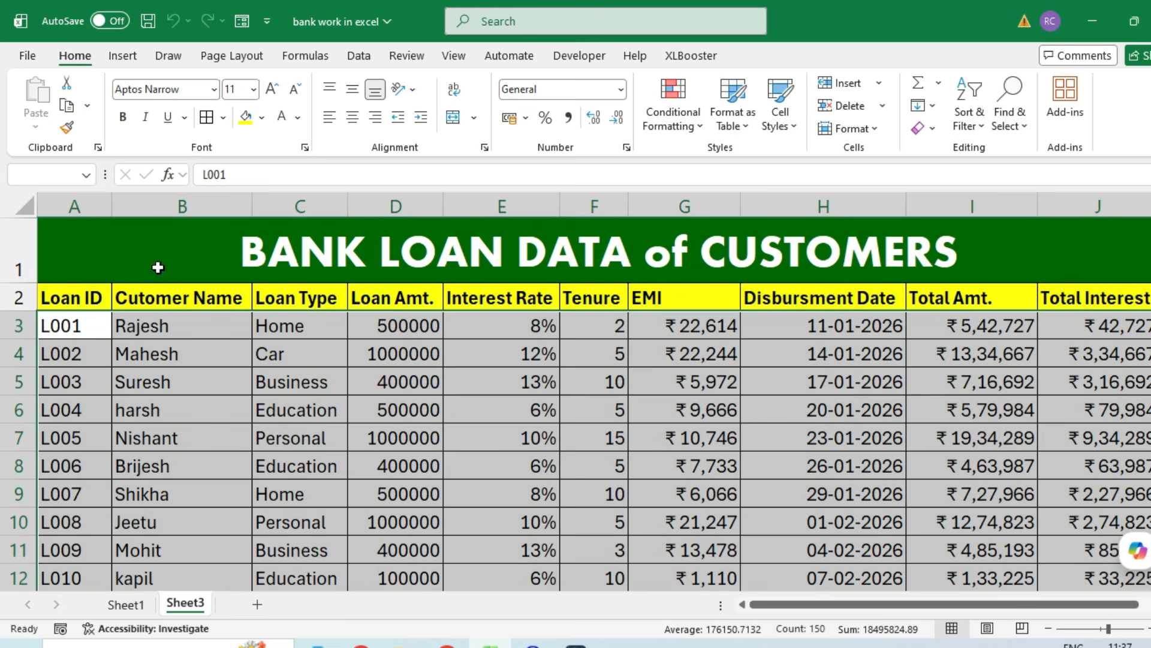
pyautogui.click(294, 90)
pyautogui.click(293, 90)
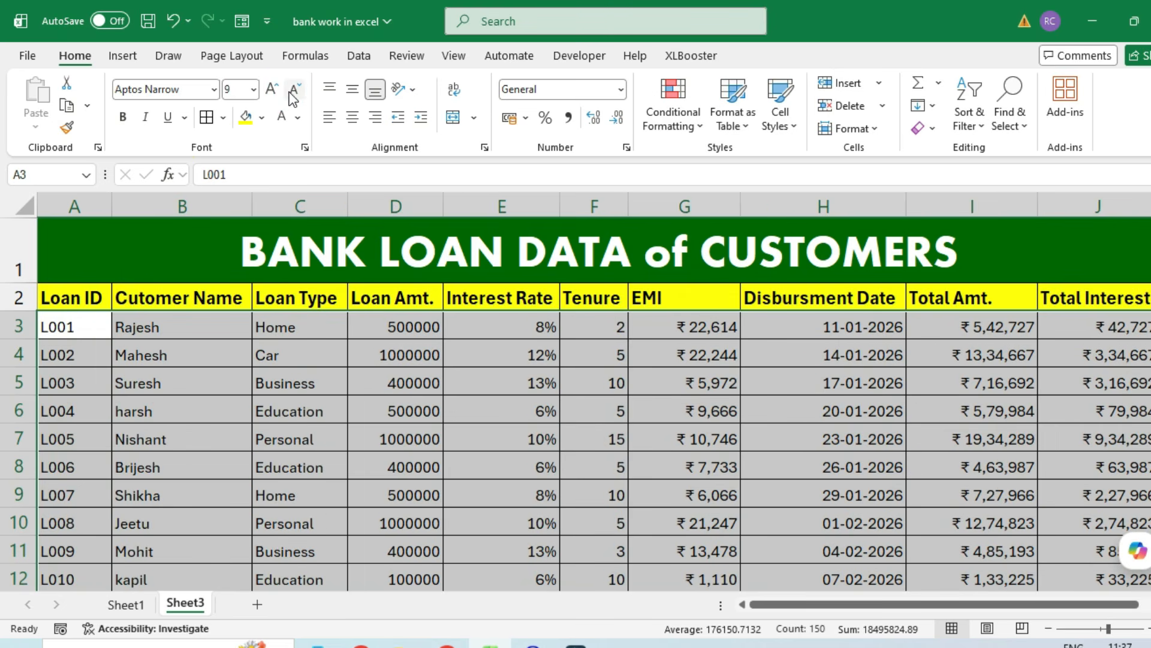
pyautogui.click(271, 90)
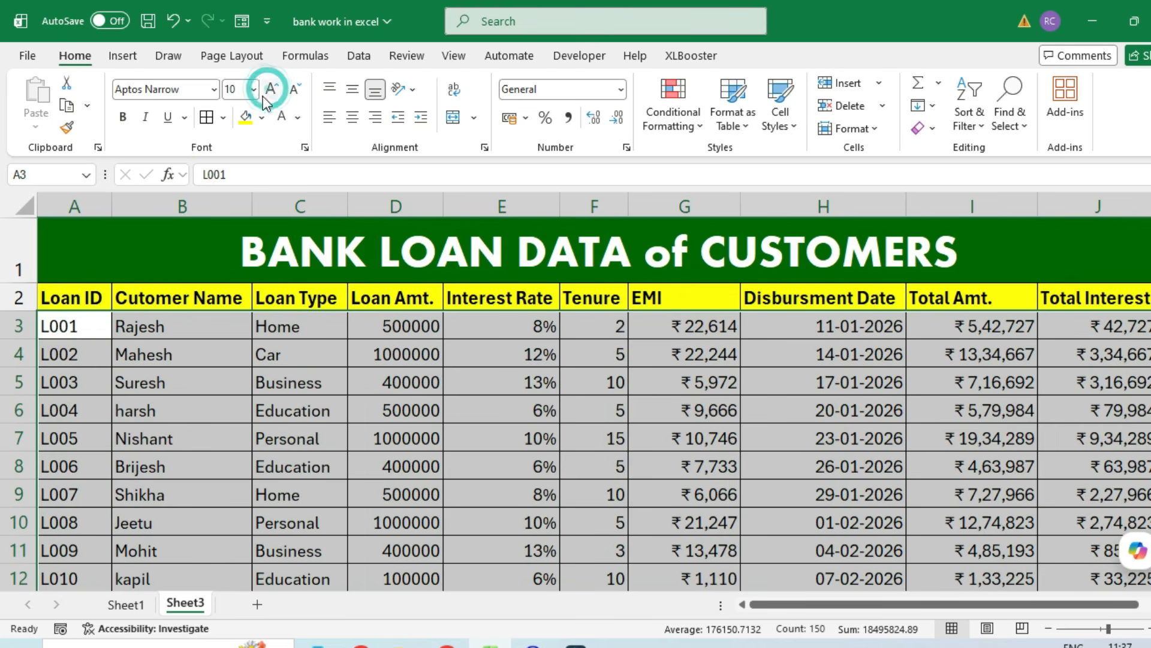
# - Make all loan IDs from A3 down and all loan types from C3 down bold
pyautogui.click(82, 331)
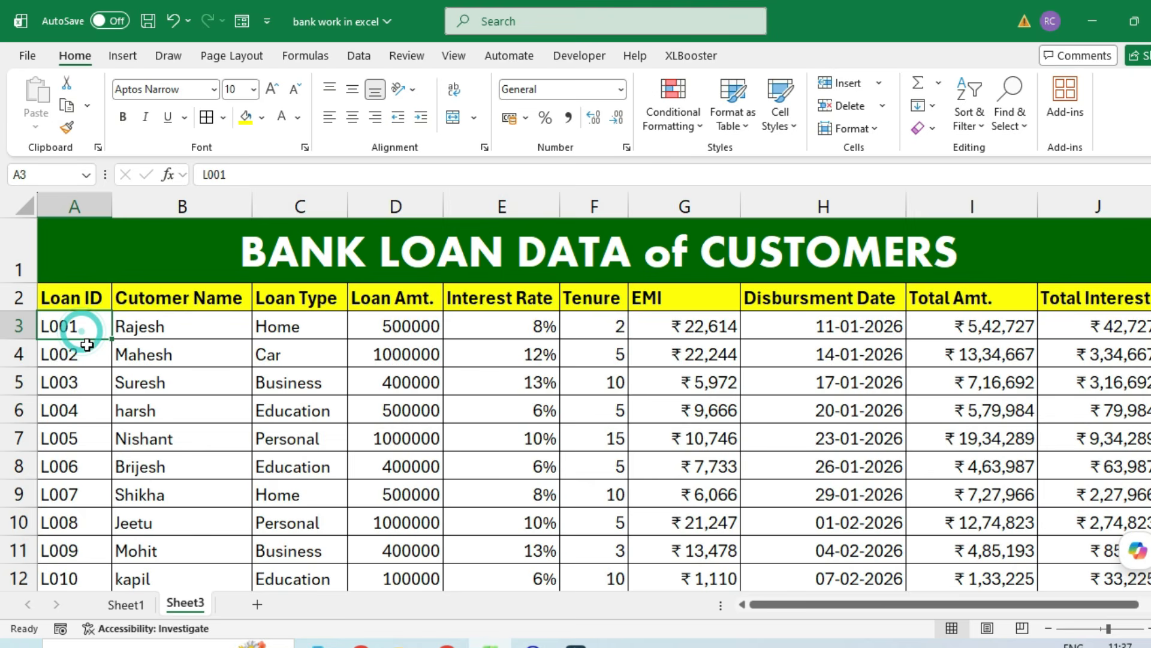
pyautogui.hotkey('ctrl', 'shift', 'Down')
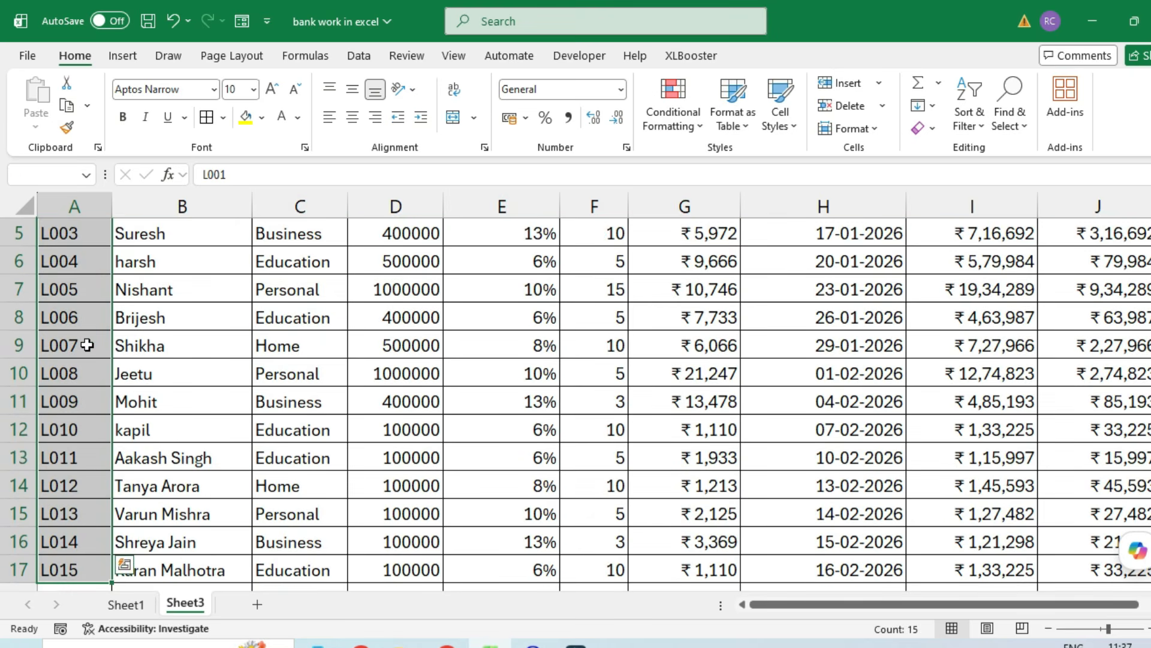
pyautogui.hotkey('ctrl', 'b')
pyautogui.scroll(2, 88, 345)
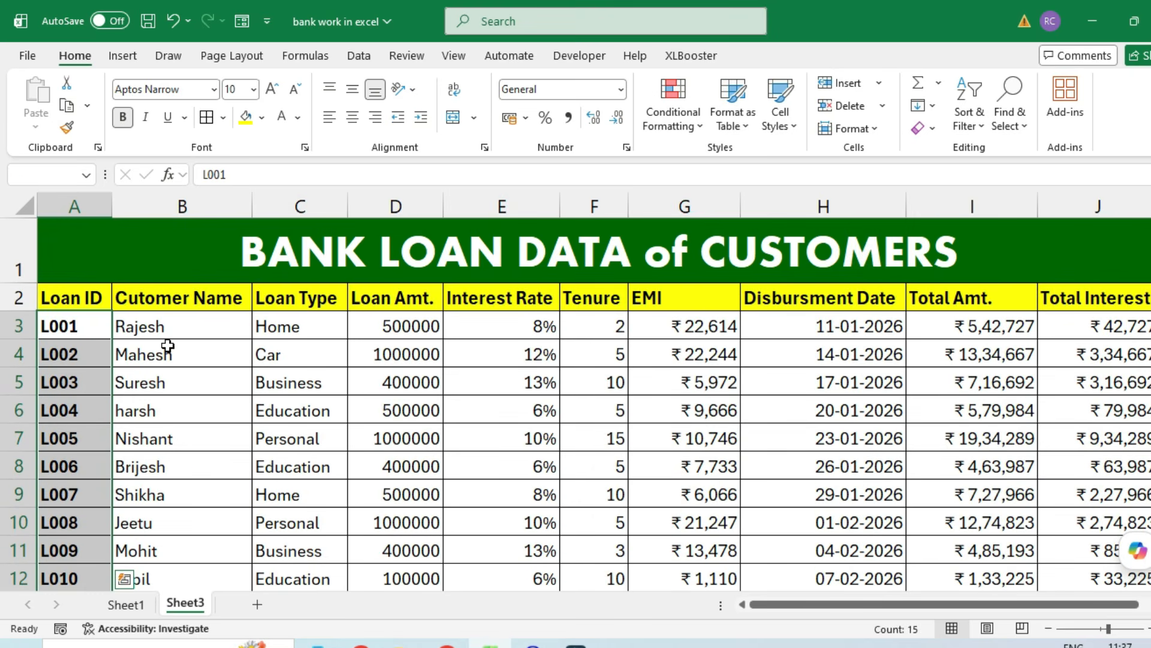
pyautogui.moveTo(290, 327); pyautogui.dragTo(360, 449)
pyautogui.scroll(2, 359, 450)
pyautogui.hotkey('ctrl', 'b')
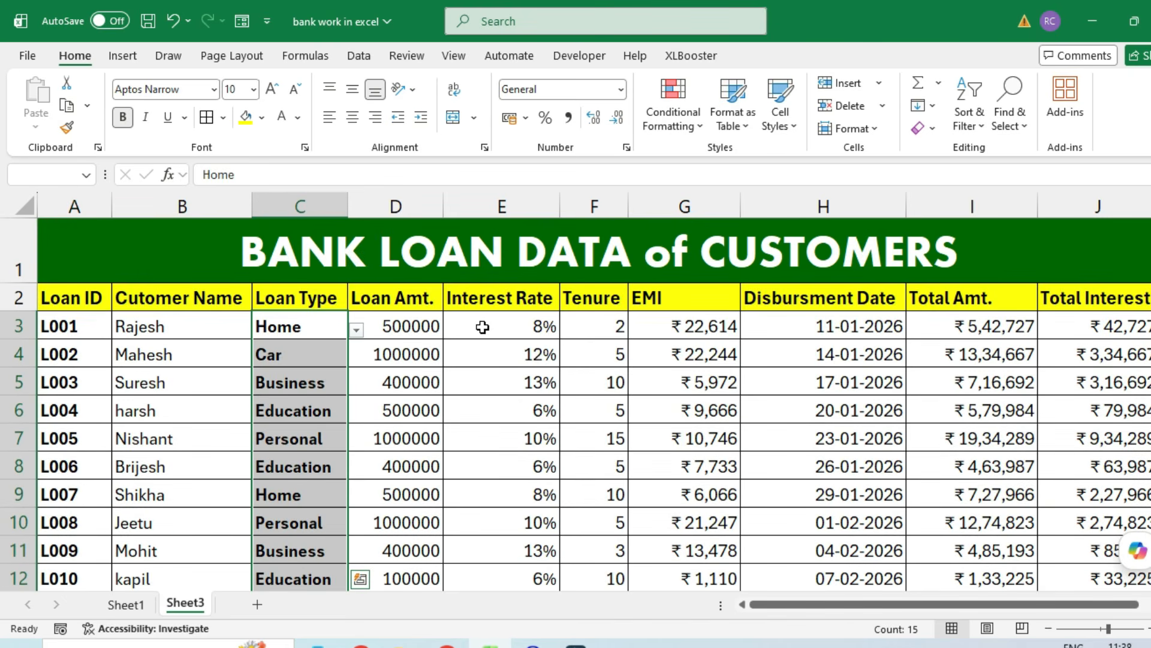
# - Make all values in the EMI, Total Amt. and Total Interest columns bold
pyautogui.click(673, 327)
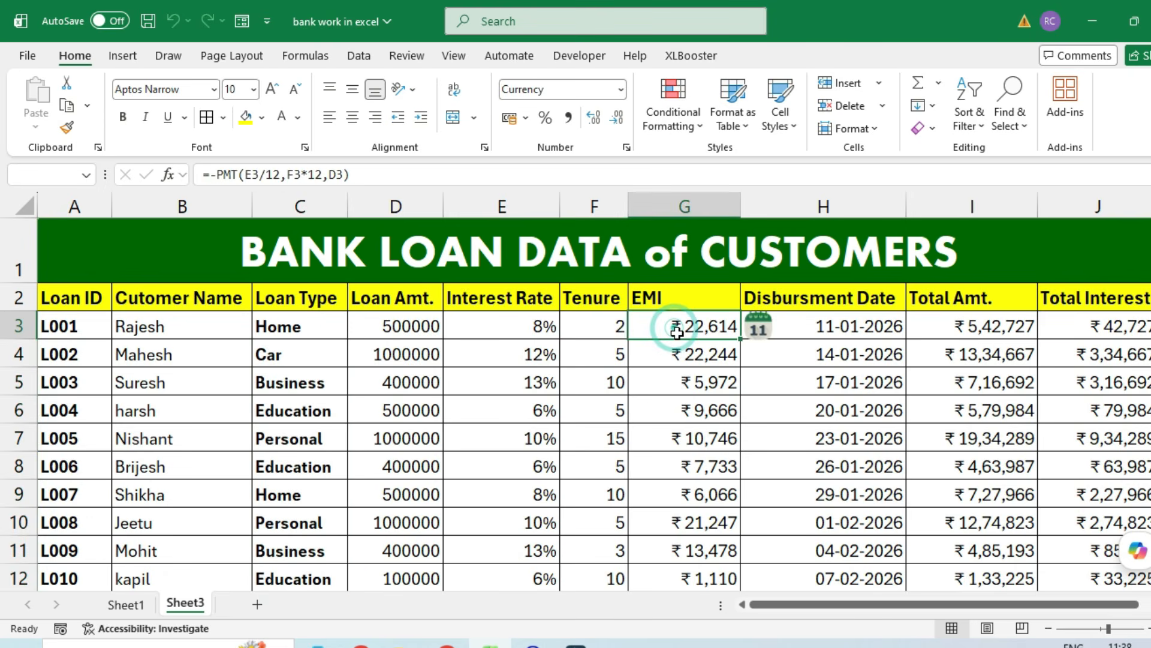
pyautogui.hotkey('ctrl', 'shift', 'Down')
pyautogui.scroll(2, 678, 334)
pyautogui.hotkey('ctrl', 'b')
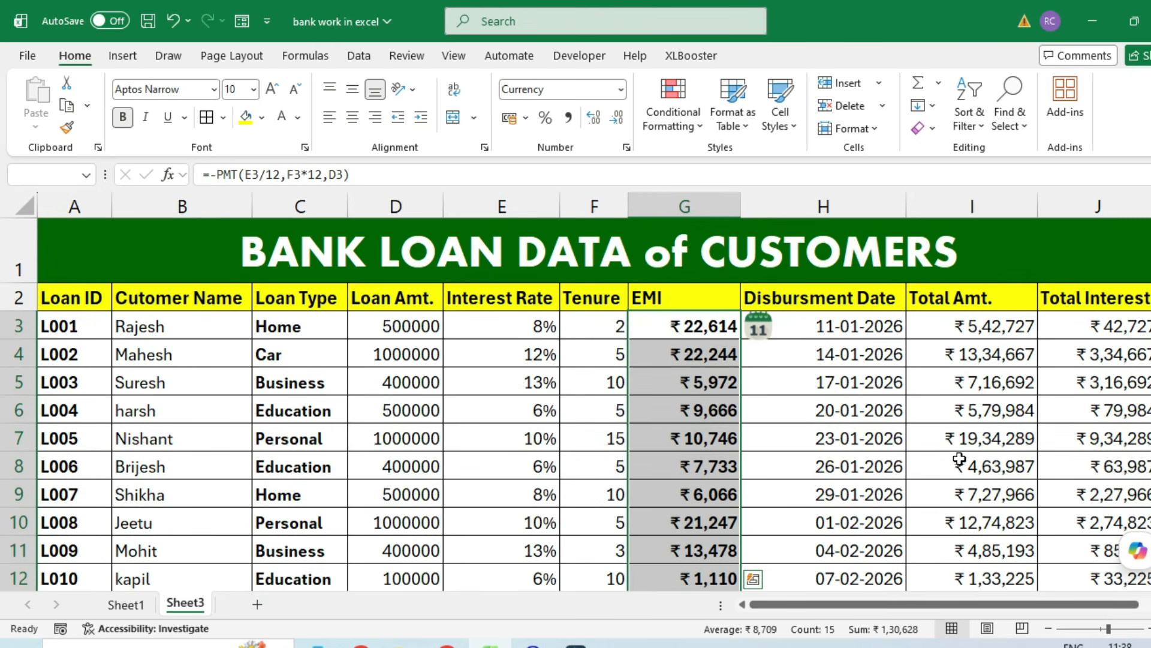
pyautogui.moveTo(981, 337); pyautogui.dragTo(1090, 324)
pyautogui.hotkey('ctrl', 'shift', 'Down')
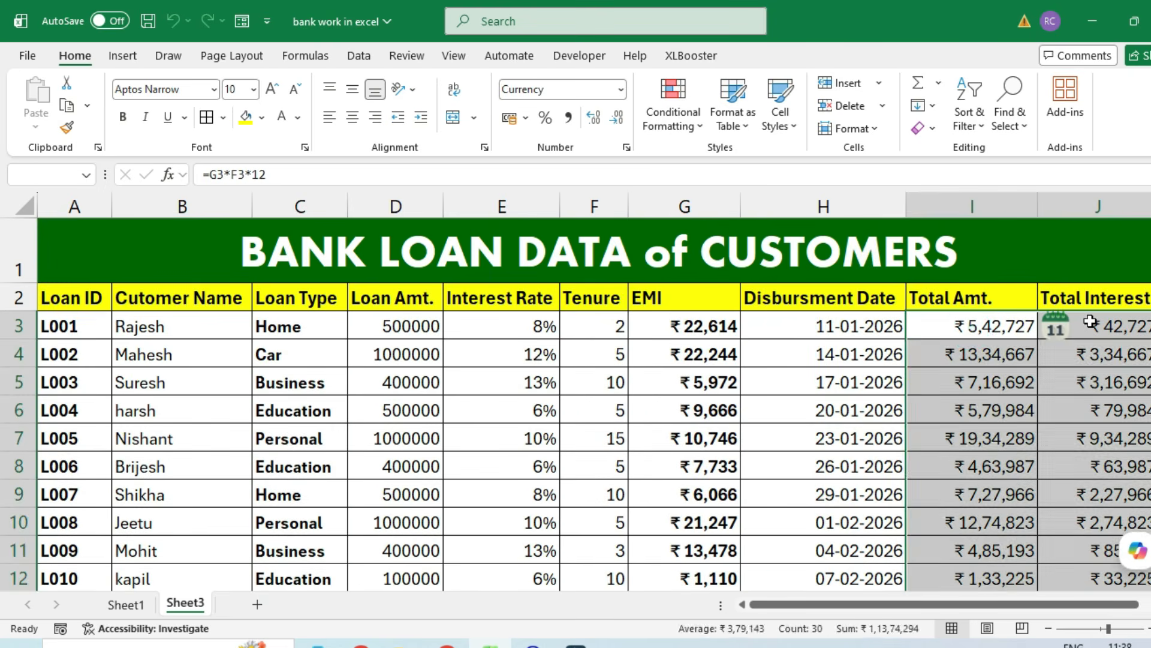
pyautogui.scroll(2, 1088, 319)
pyautogui.hotkey('ctrl', 'b')
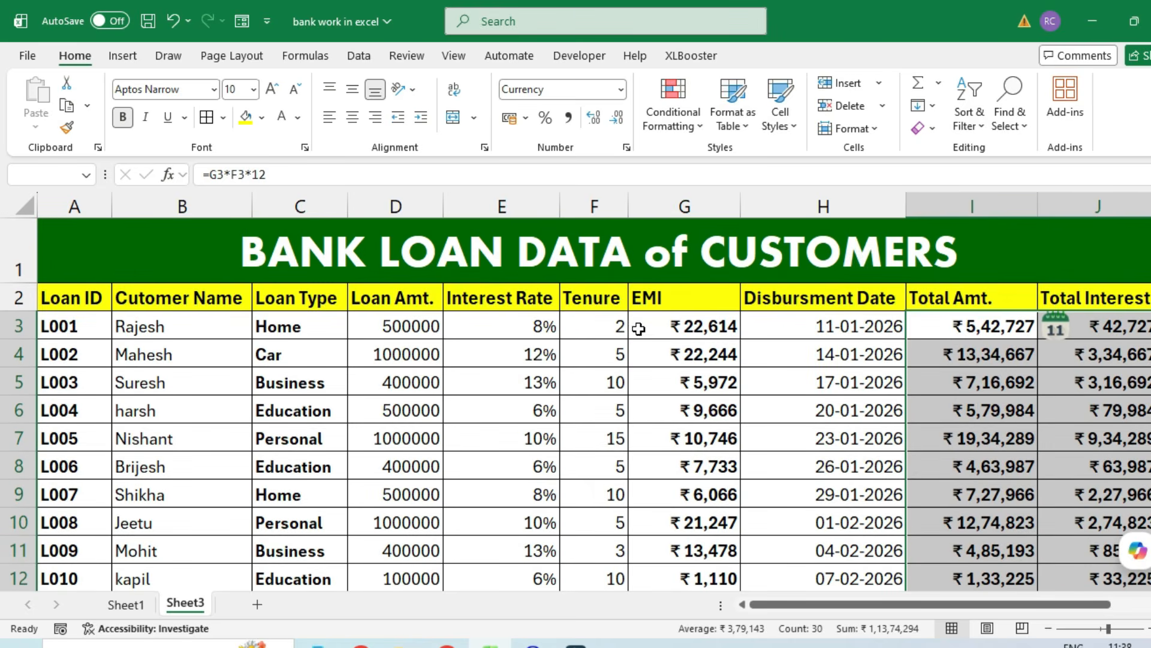
# - Switch the EMI values to General format and back to Currency without decimals
pyautogui.click(663, 331)
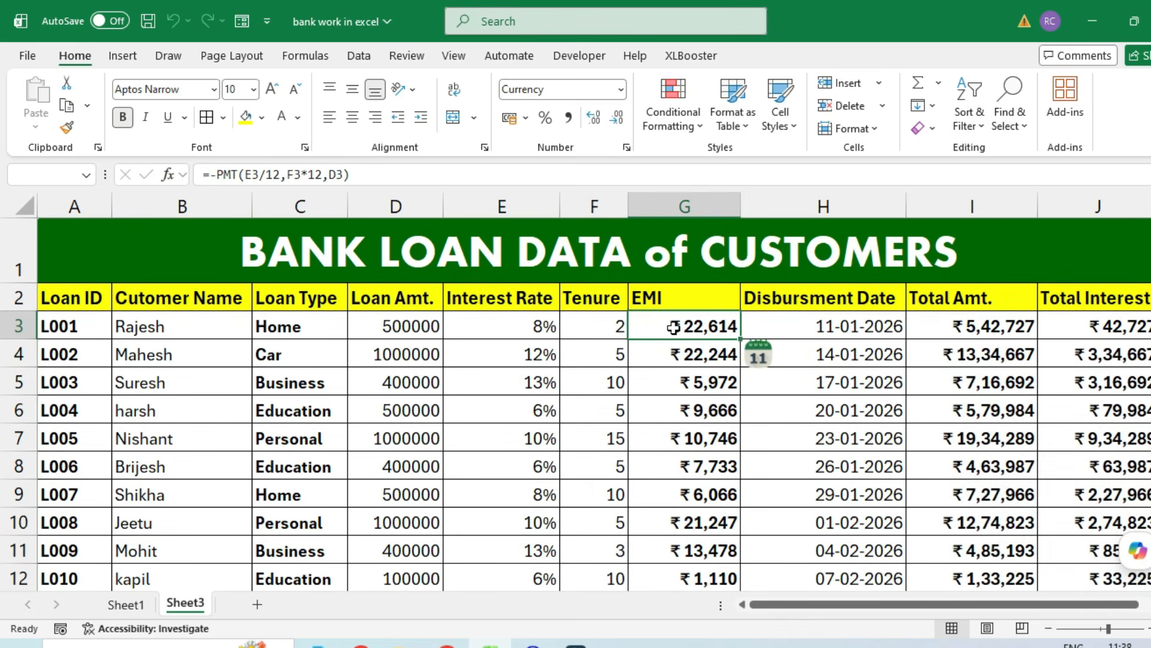
pyautogui.hotkey('ctrl', 'shift', 'Down')
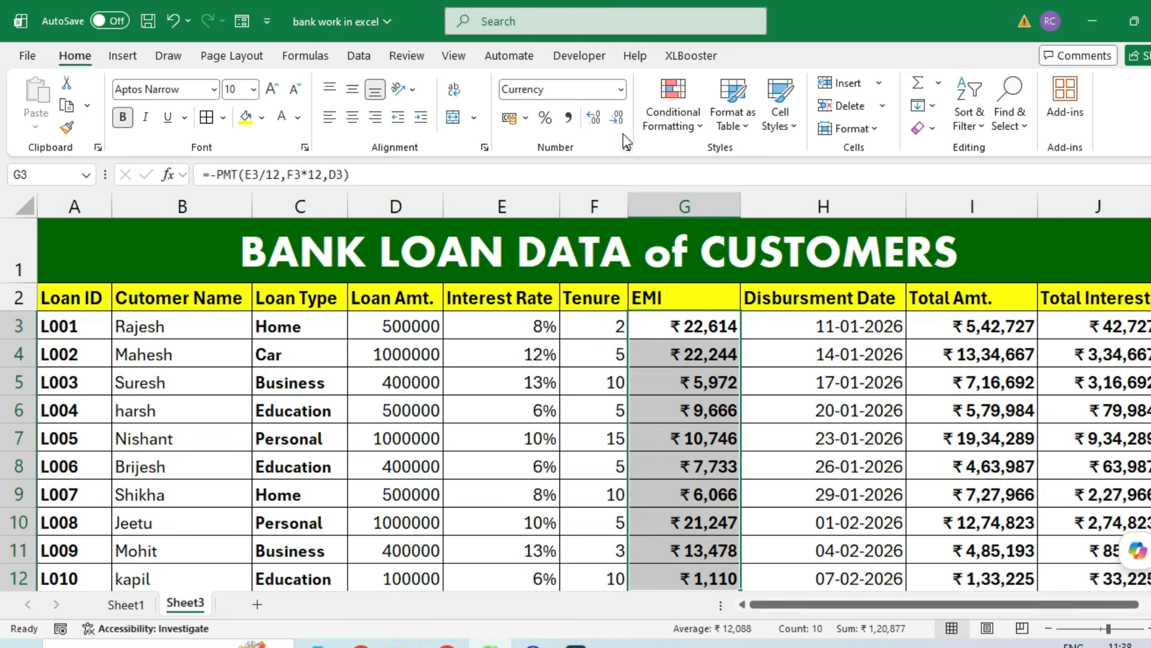
pyautogui.click(621, 89)
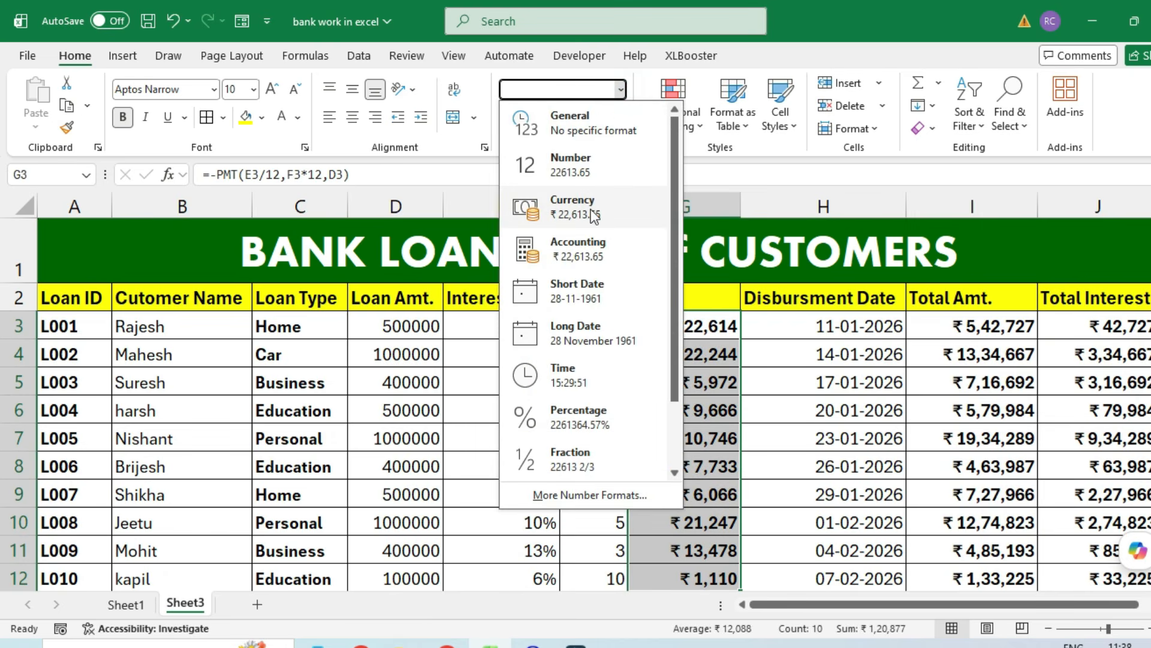
pyautogui.click(578, 134)
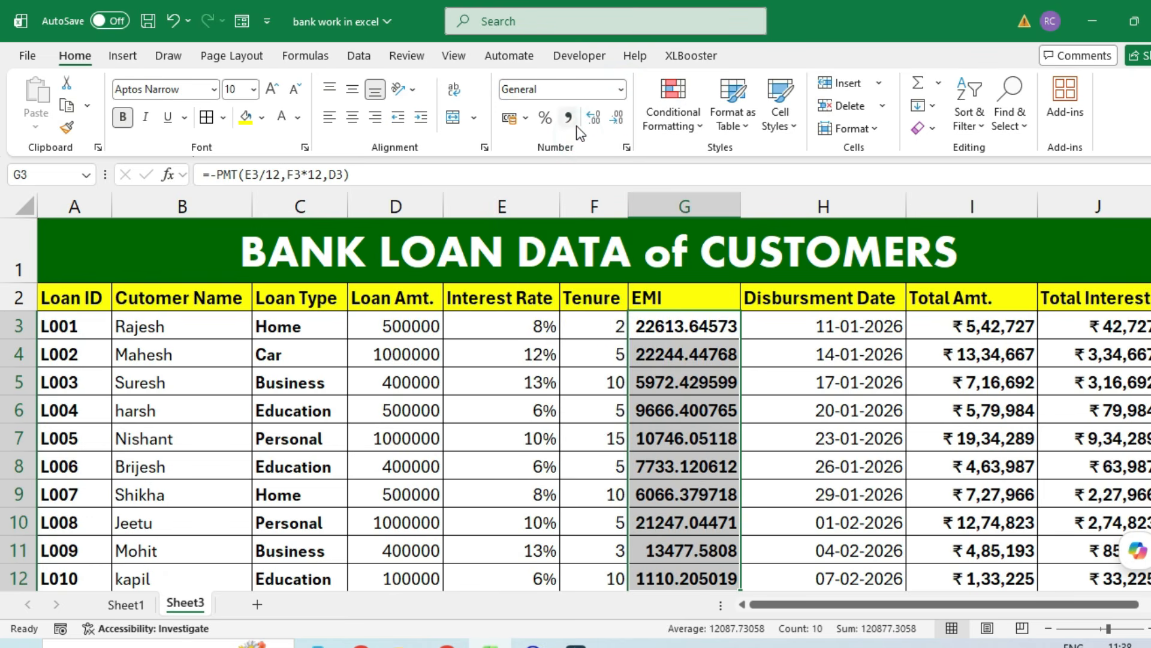
pyautogui.click(620, 89)
pyautogui.click(561, 202)
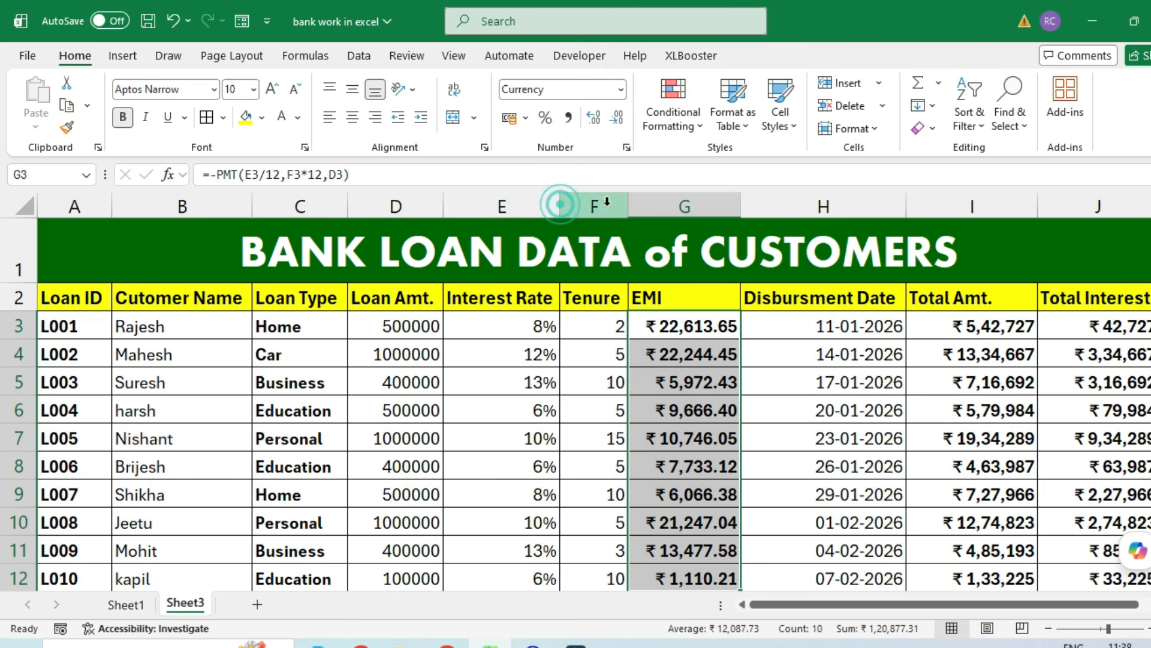
pyautogui.click(616, 118)
pyautogui.click(617, 118)
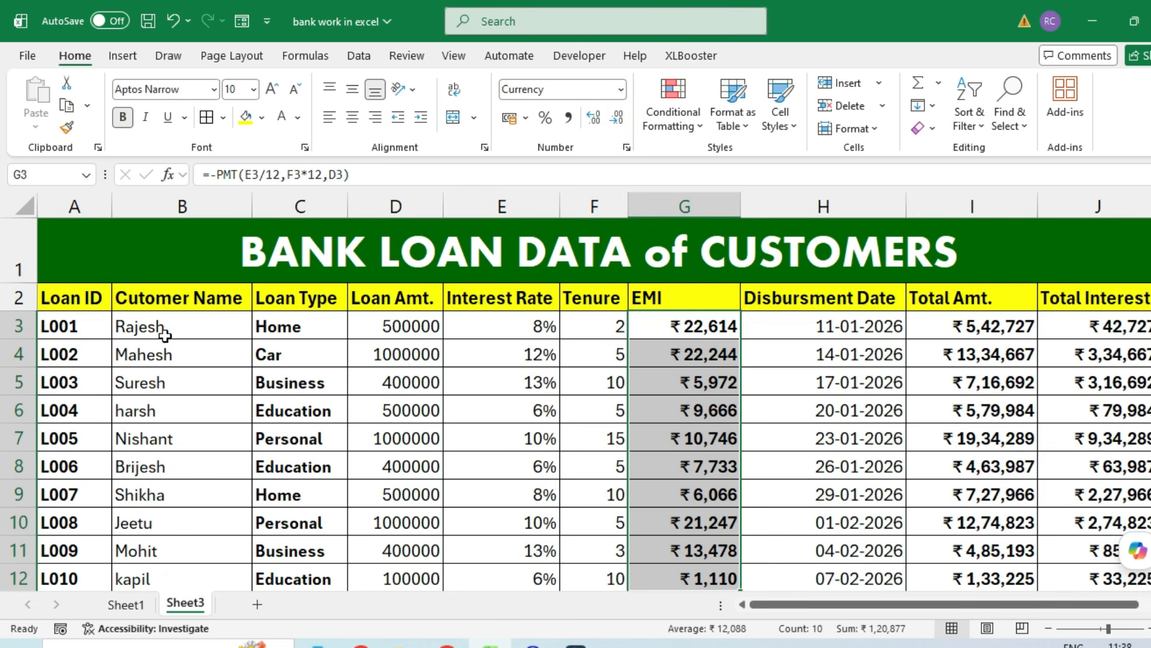
# - Fill all Loan ID cells from A3 down with dark red and make their text white
pyautogui.click(80, 327)
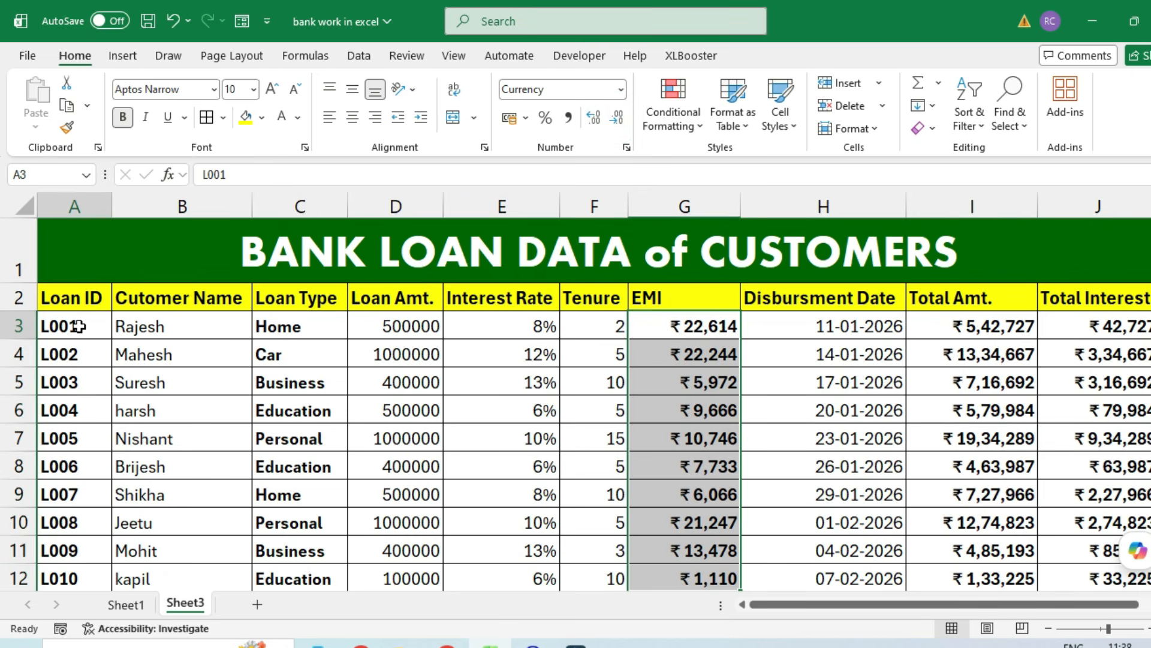
pyautogui.hotkey('ctrl', 'shift', 'Down')
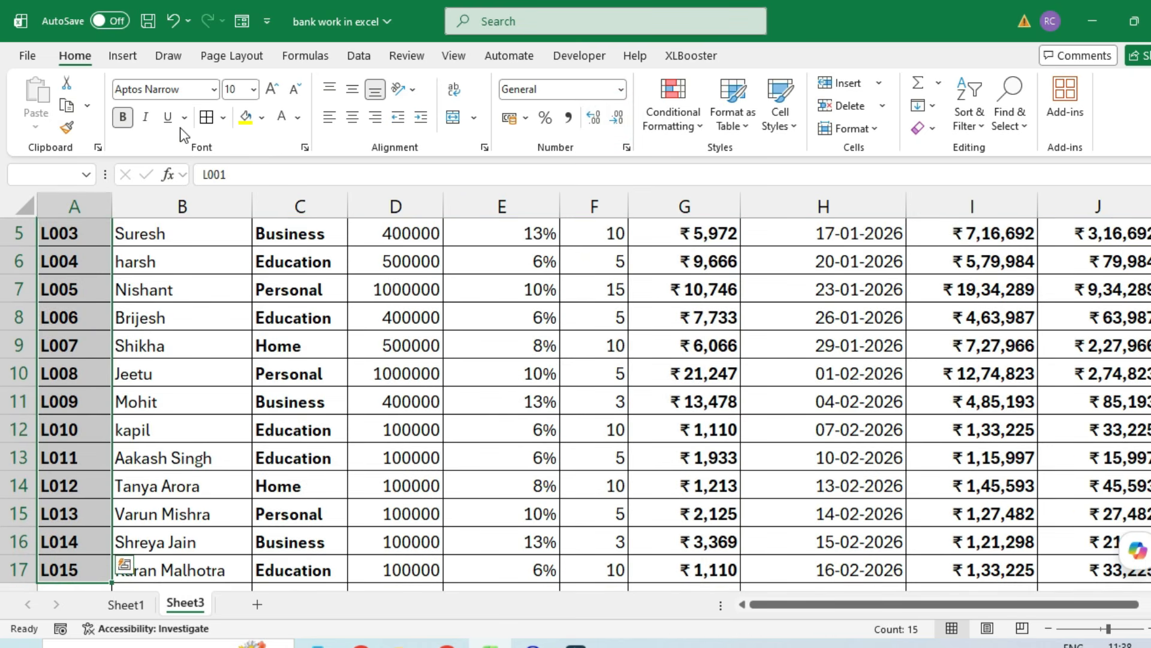
pyautogui.click(262, 118)
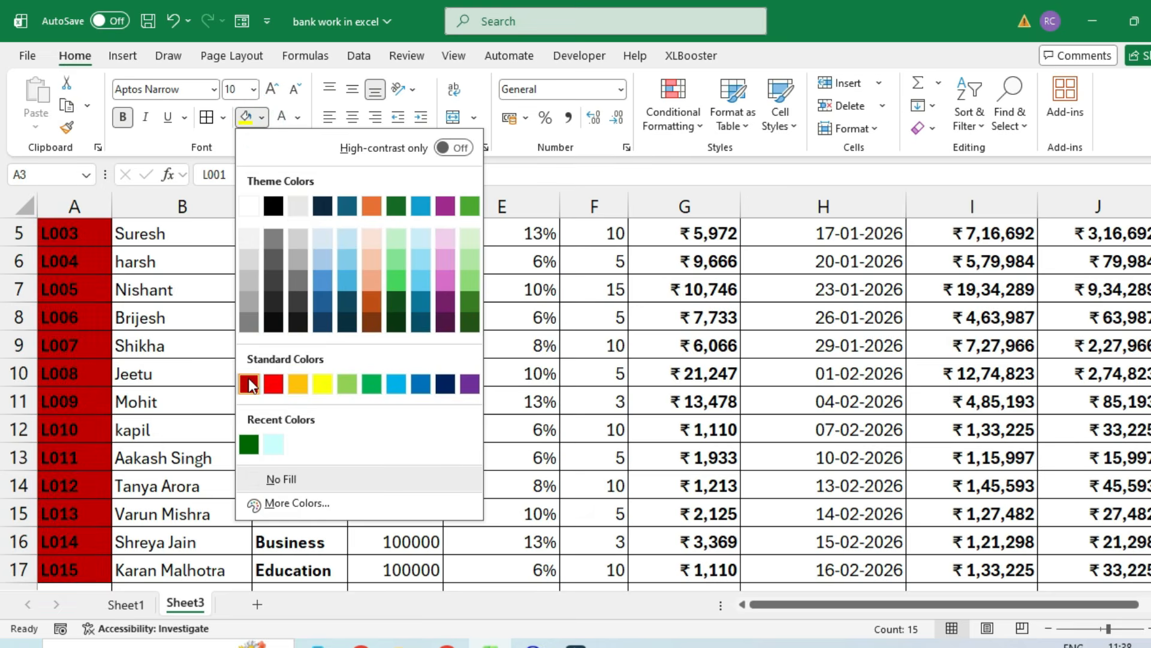
pyautogui.click(249, 378)
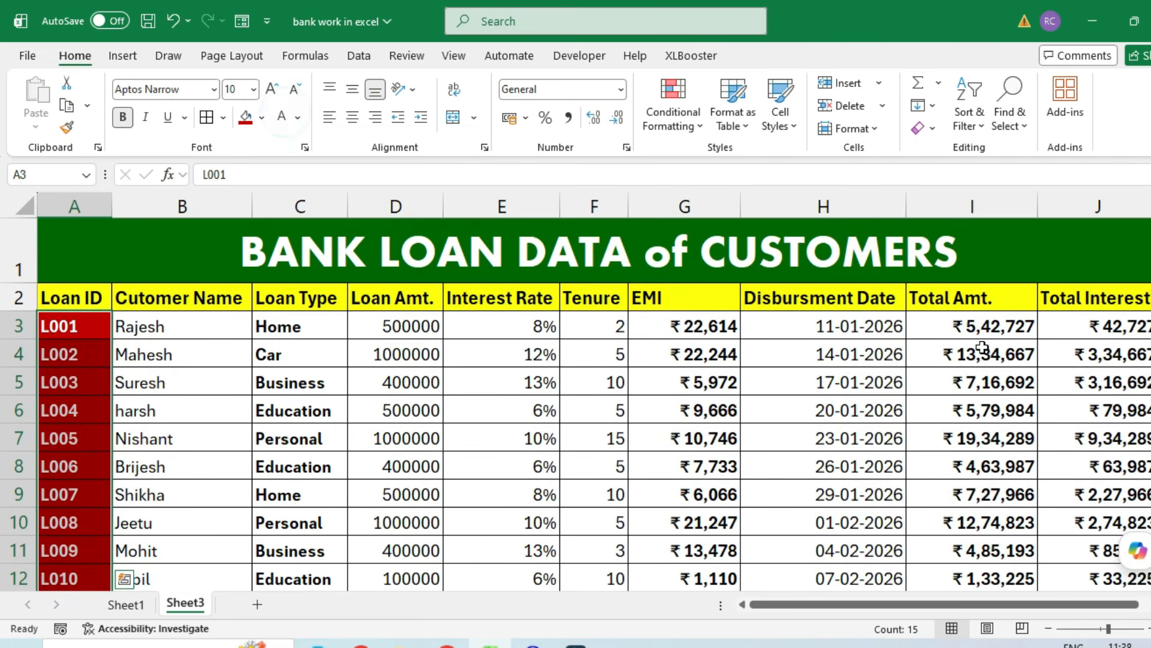
# - Give the Total Amt. and Total Interest values a dark red fill with white text
pyautogui.click(996, 328)
pyautogui.moveTo(996, 328); pyautogui.dragTo(1098, 331)
pyautogui.hotkey('ctrl', 'shift', 'Down')
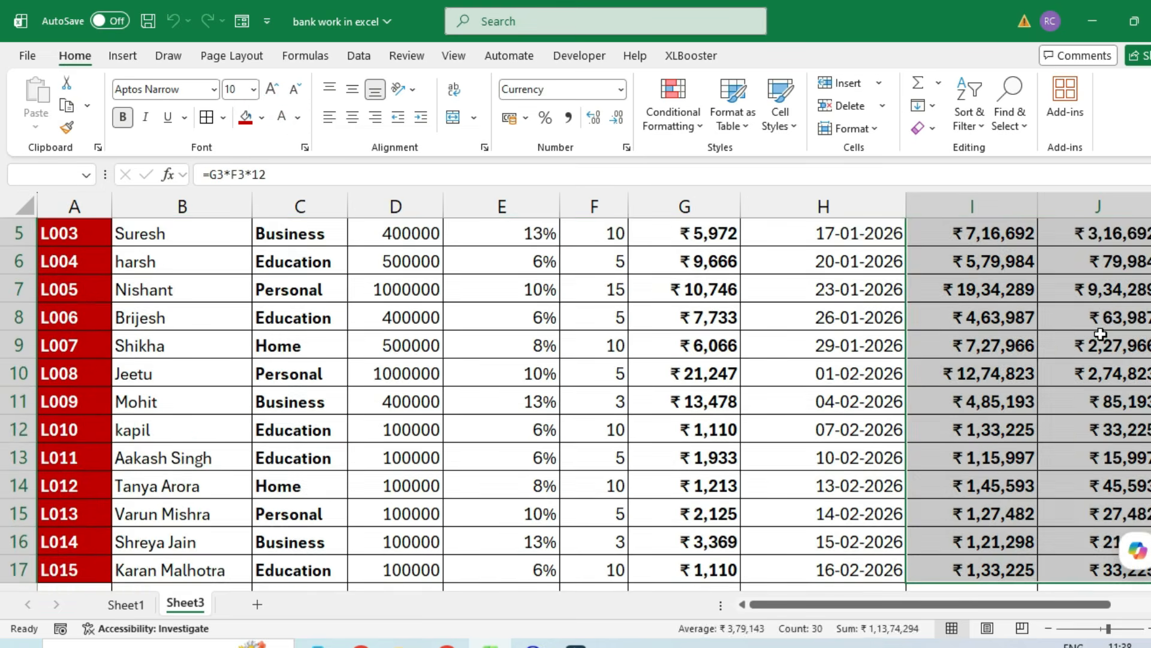
pyautogui.click(245, 117)
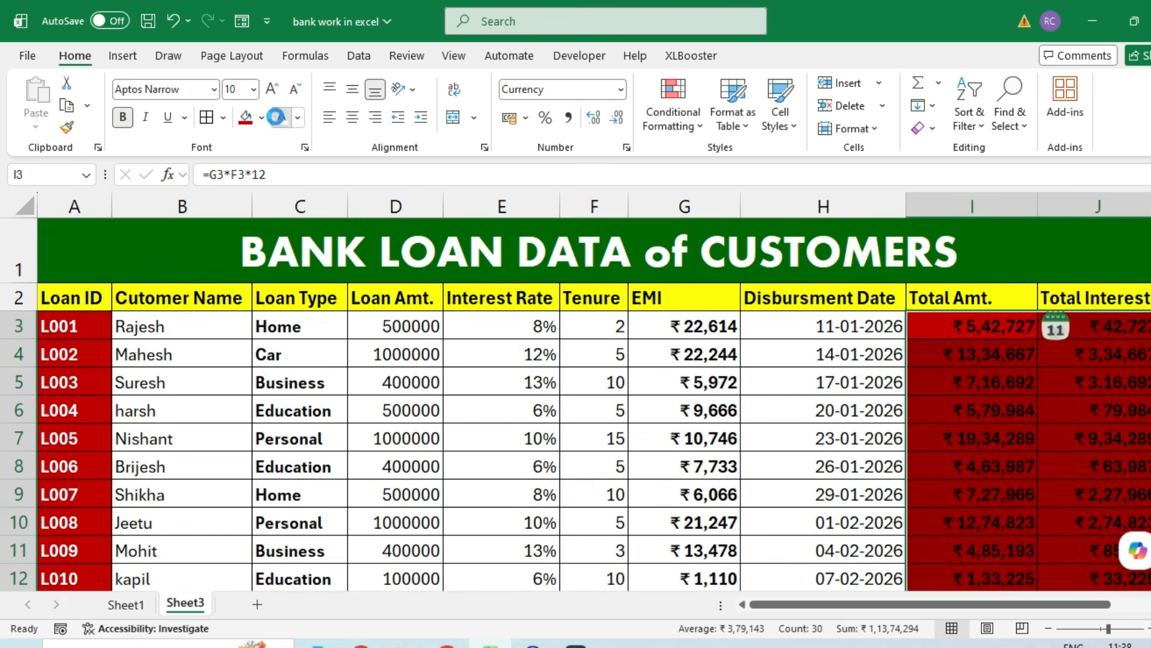
# - Fill all EMI values with dark blue and set their font color to white
pyautogui.moveTo(668, 332); pyautogui.dragTo(689, 570)
pyautogui.click(259, 118)
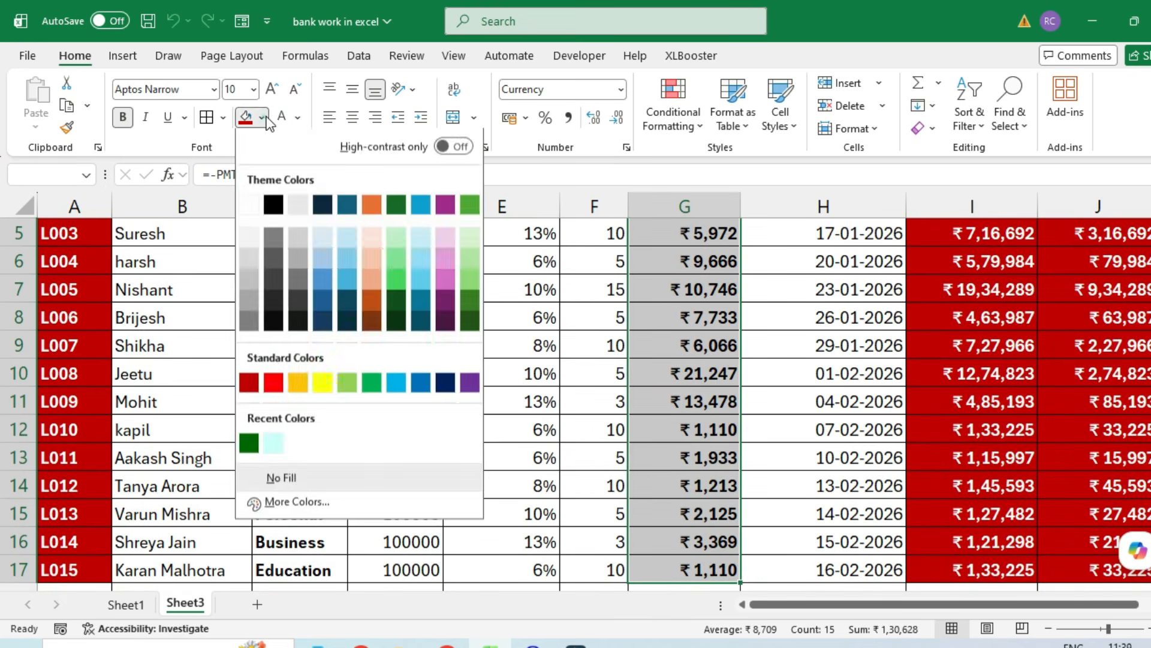
pyautogui.click(441, 378)
pyautogui.scroll(2, 420, 390)
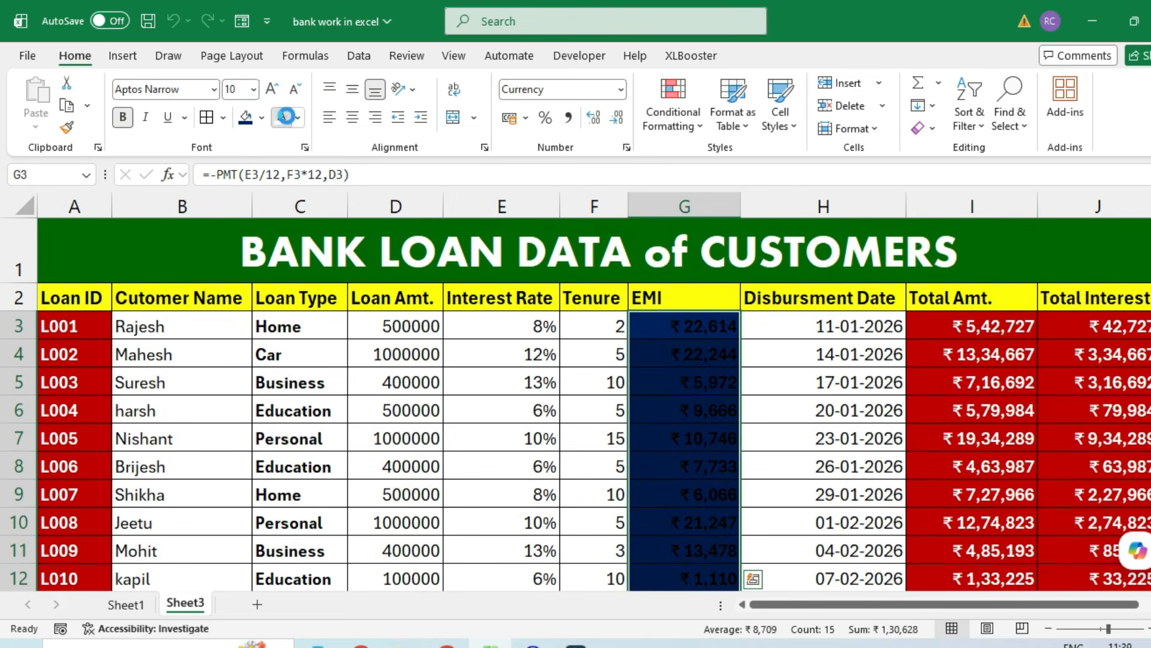
pyautogui.click(280, 117)
# - Shade the Loan Amt., Interest Rate and Tenure values with the lightest orange theme color
pyautogui.moveTo(373, 329); pyautogui.dragTo(599, 327)
pyautogui.hotkey('ctrl', 'shift', 'Down')
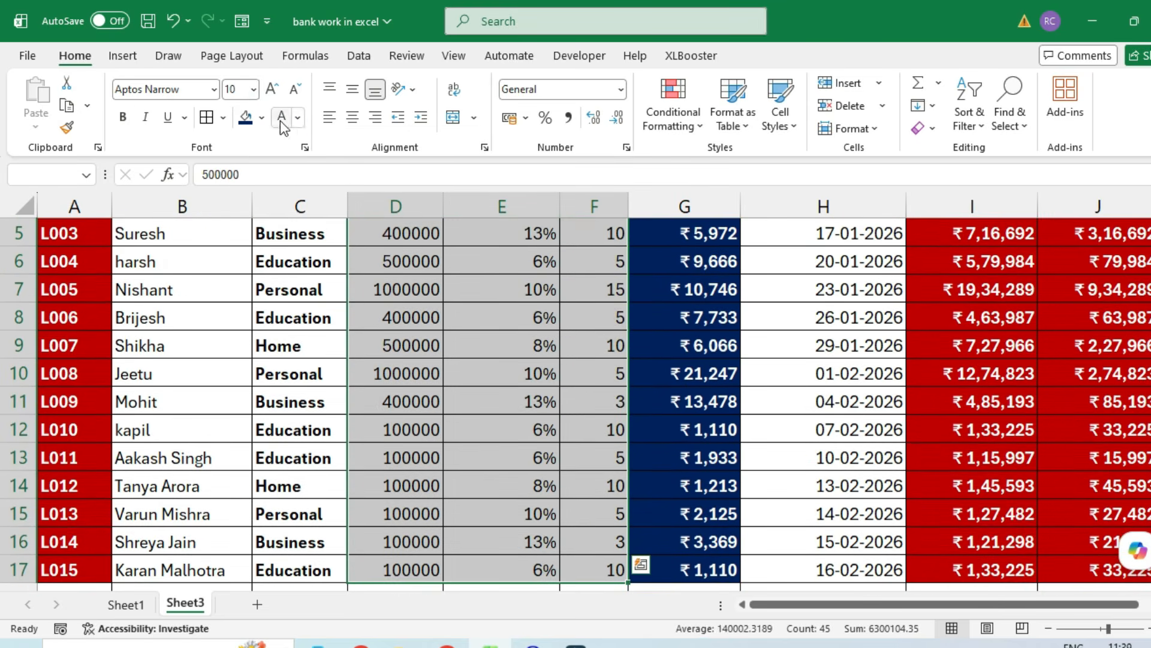
pyautogui.click(262, 117)
pyautogui.click(369, 235)
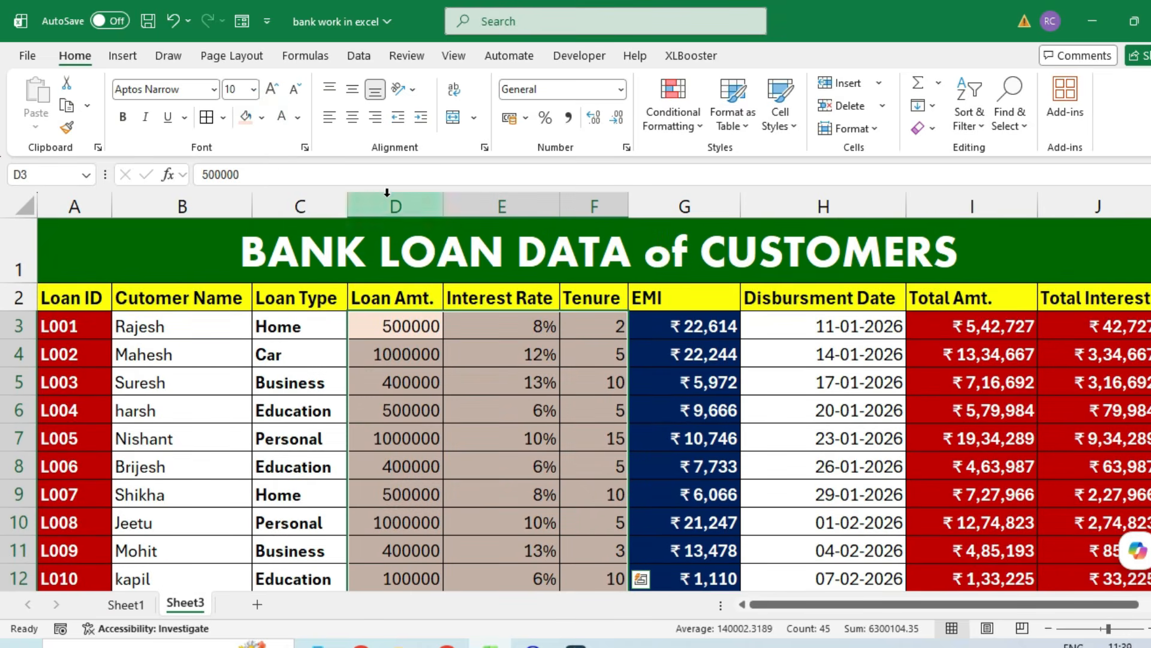
# - Collapse the ribbon to show only its tabs, leaving more room for the loan sheet
pyautogui.click(1144, 150)
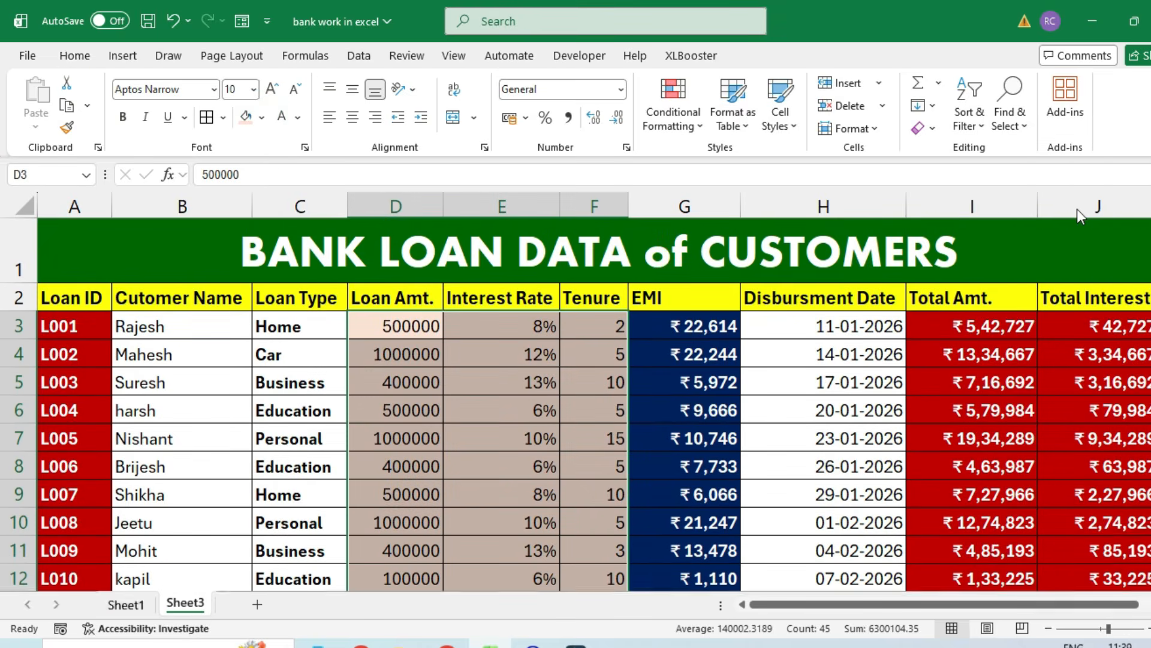
pyautogui.click(1077, 208)
pyautogui.click(1020, 573)
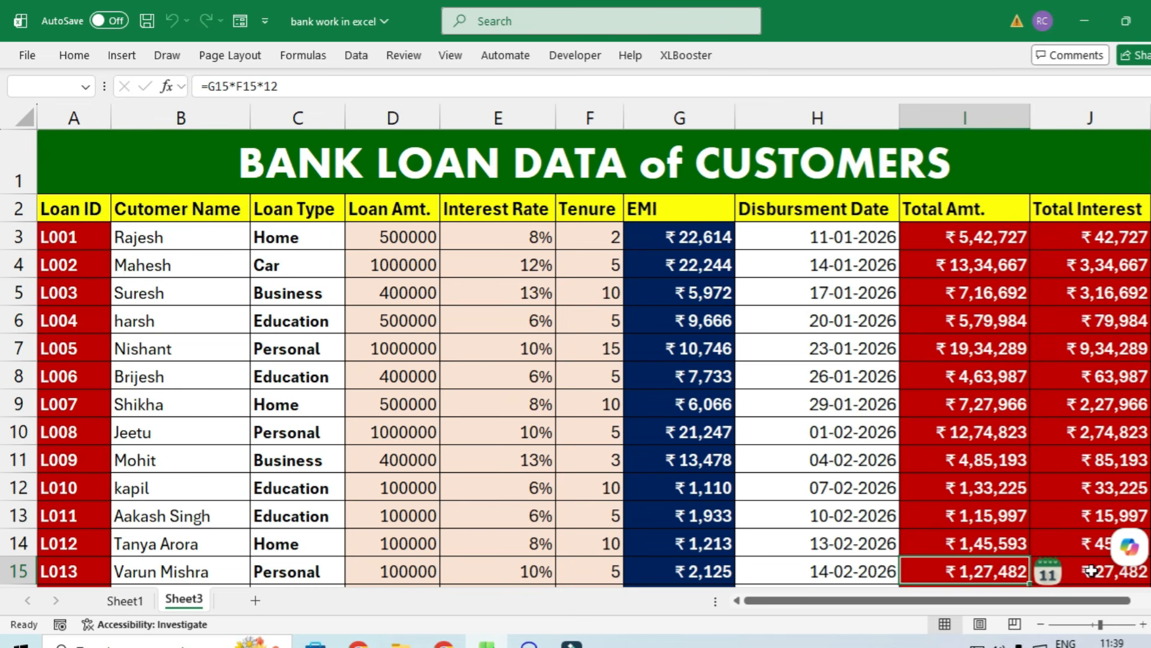
pyautogui.click(313, 229)
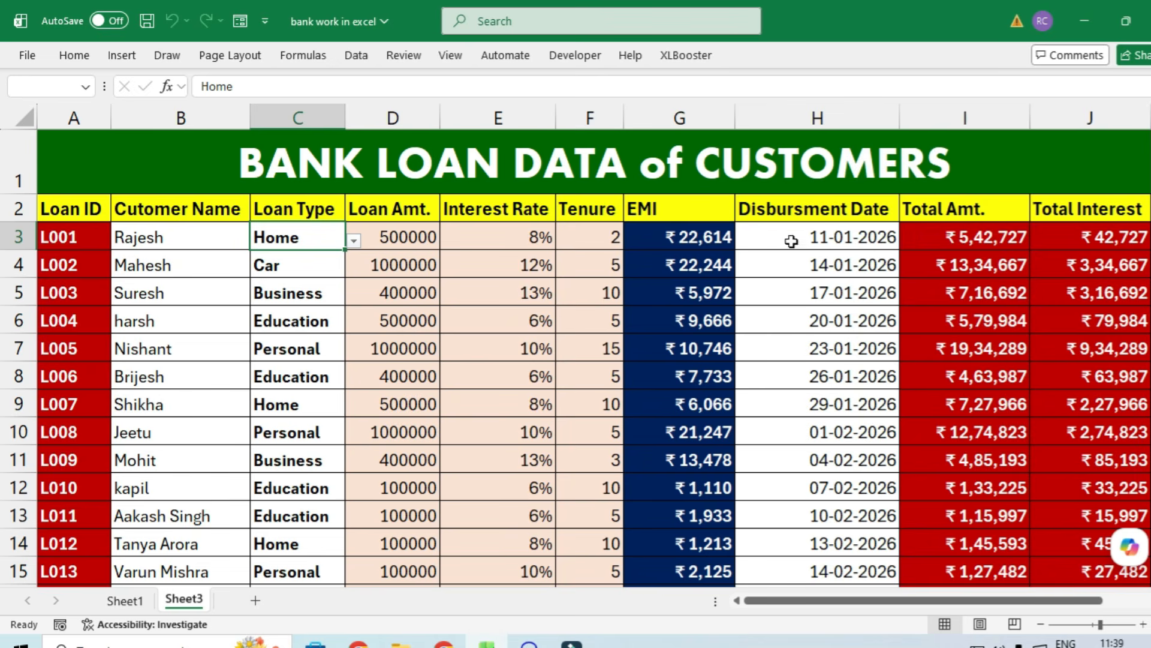
pyautogui.click(791, 211)
pyautogui.click(564, 218)
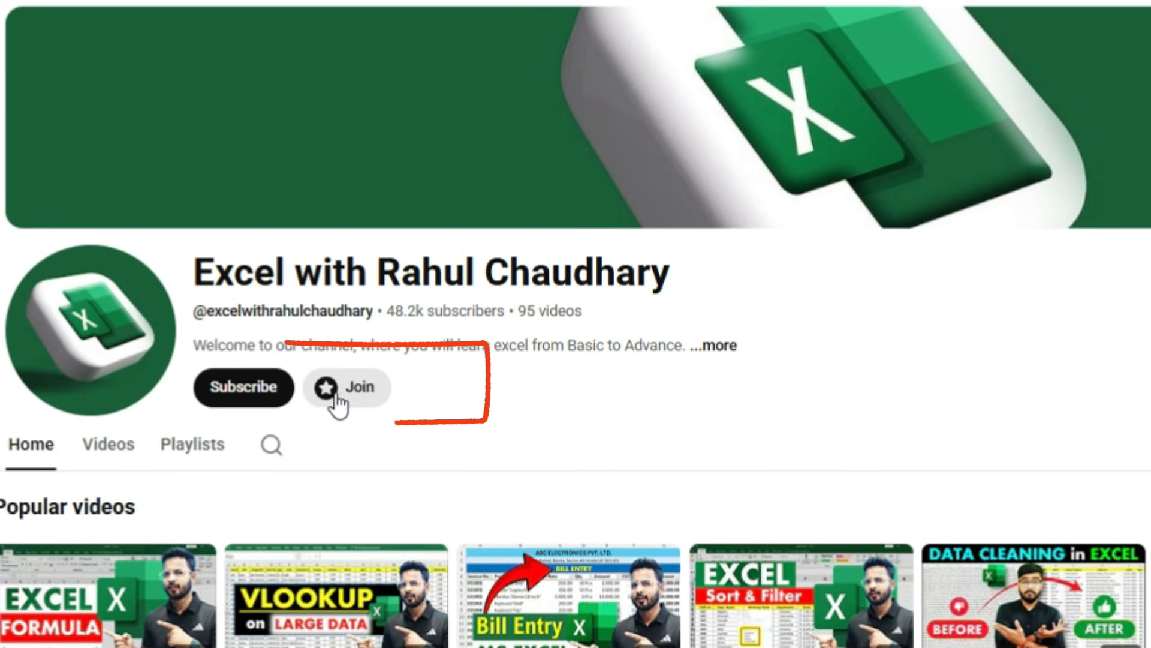
pyautogui.click(353, 399)
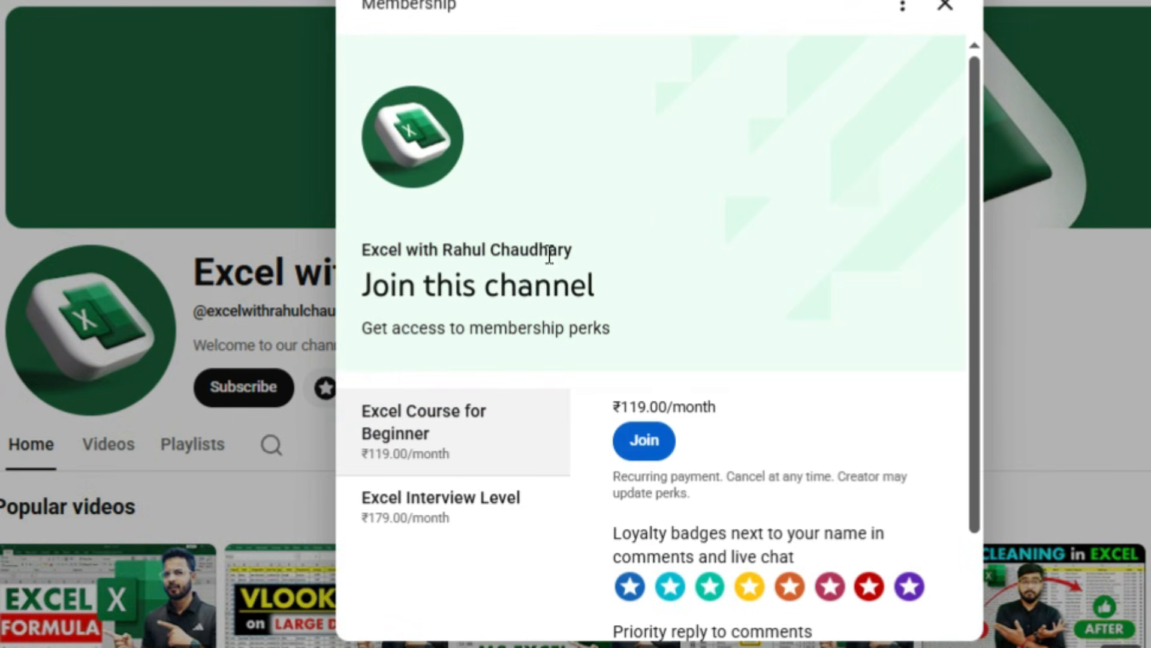
pyautogui.moveTo(971, 260); pyautogui.dragTo(978, 310)
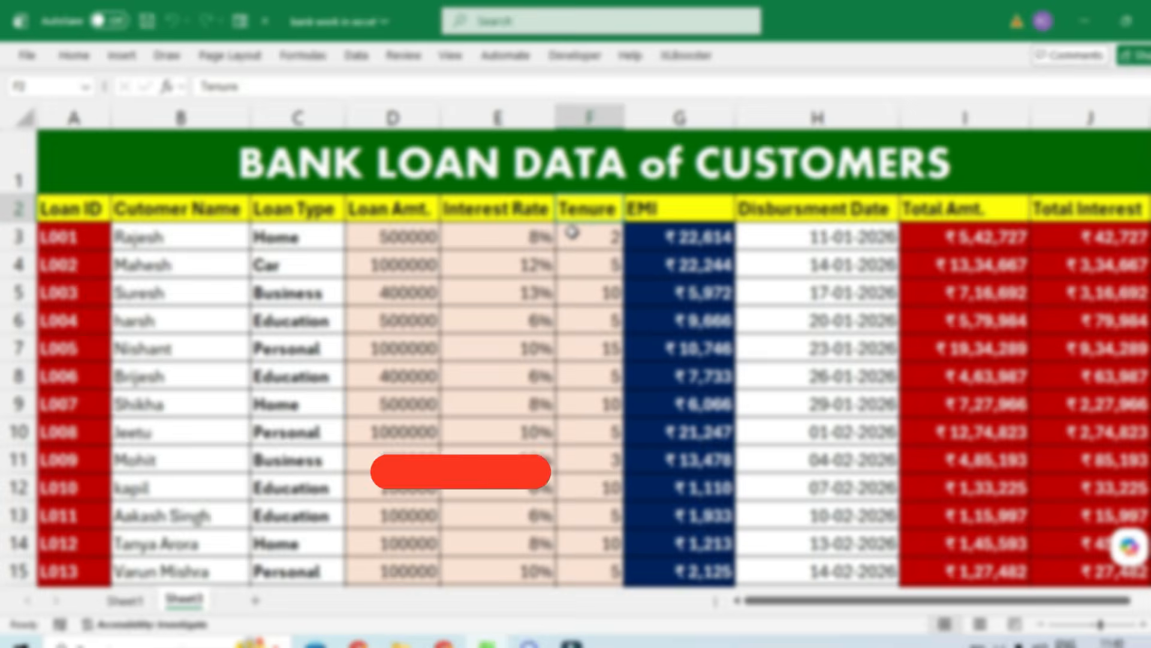